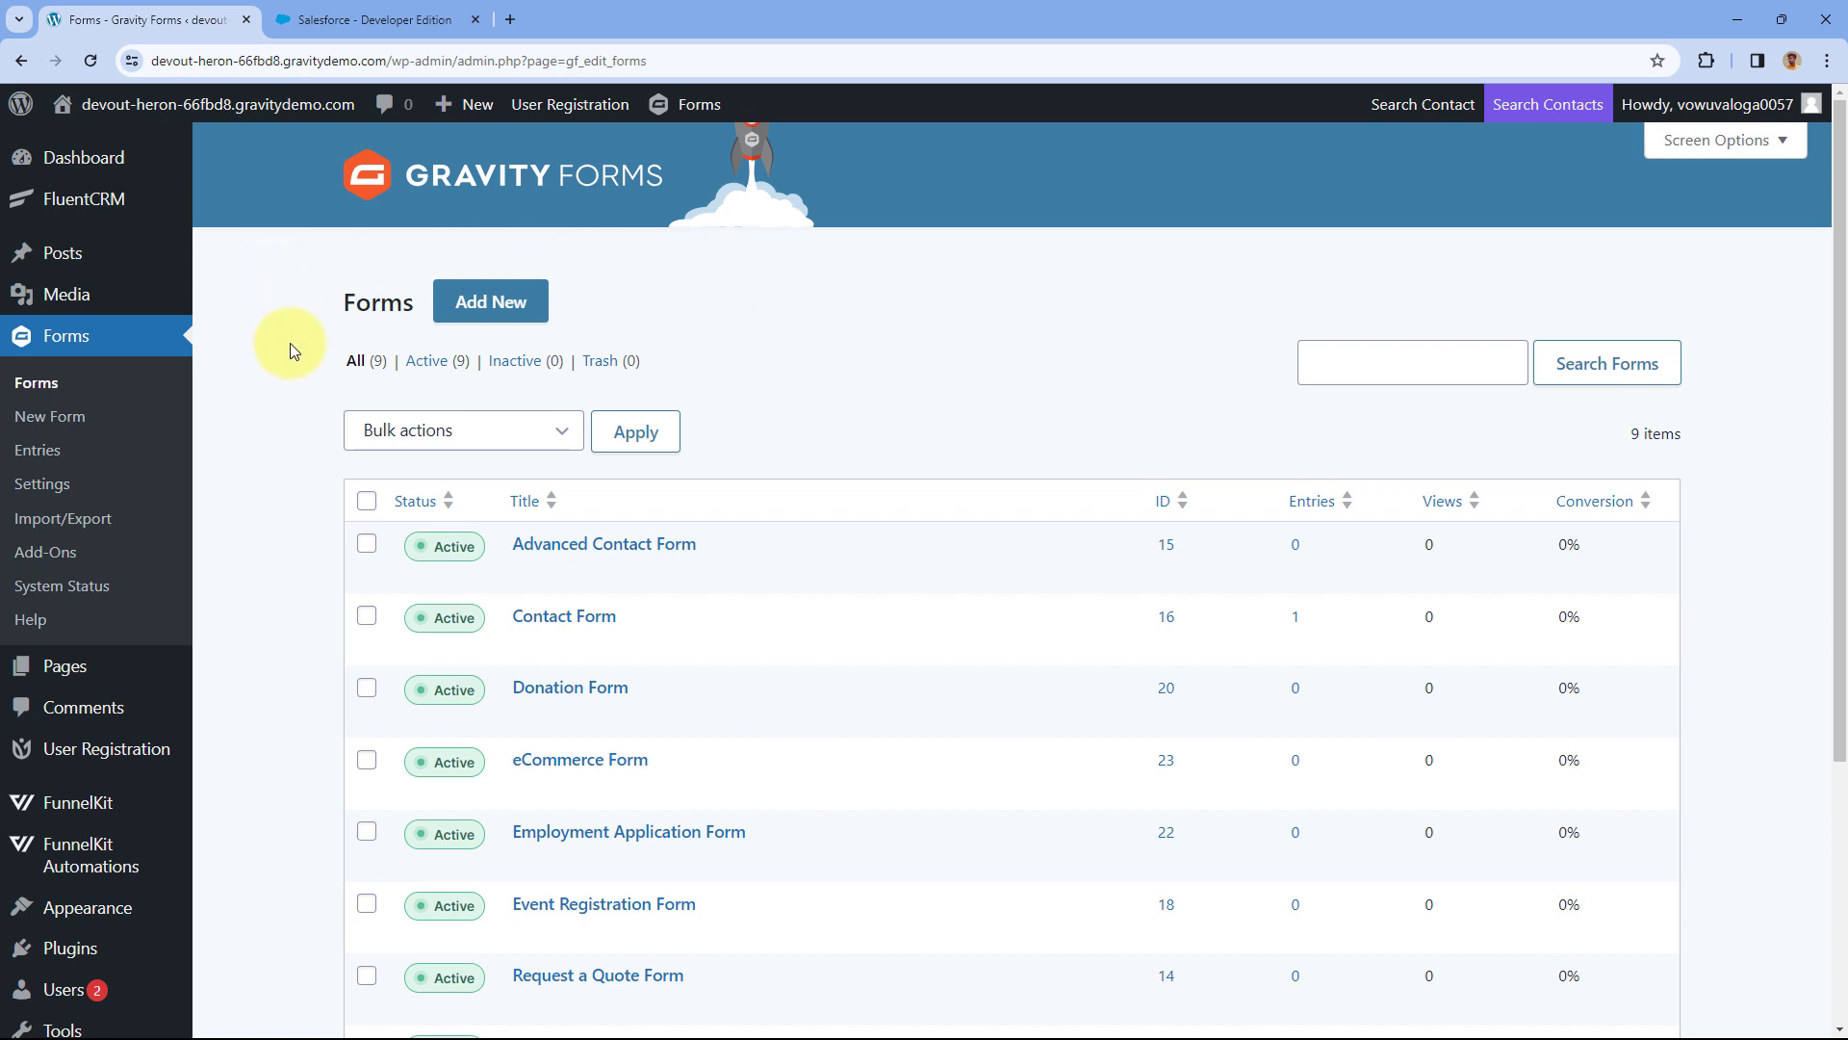
Scroll the Gravity Forms list to see all nine active forms, including Contact Form.
{"action": "scroll", "coordinate": [286, 344], "scroll_direction": "down", "scroll_amount": 2}
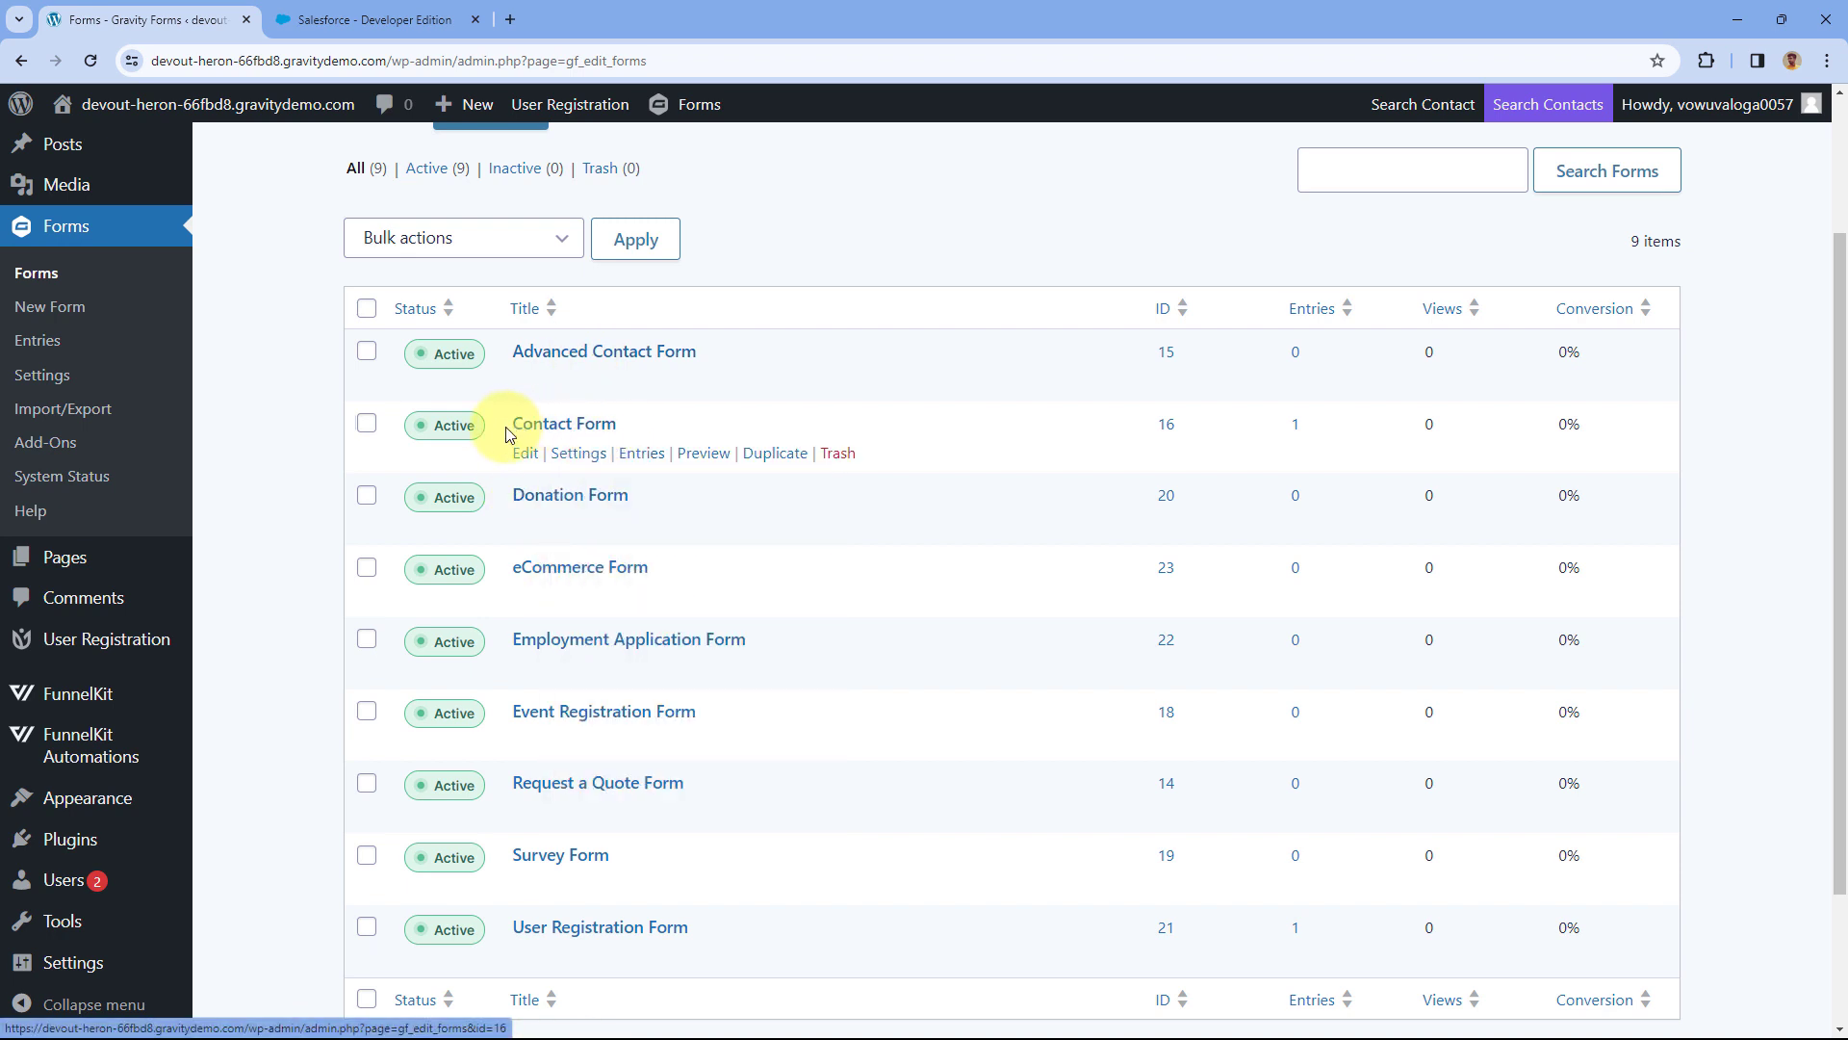
Open the Contact Form editor in its own browser tab and look it over.
{"action": "middle_click", "coordinate": [526, 454]}
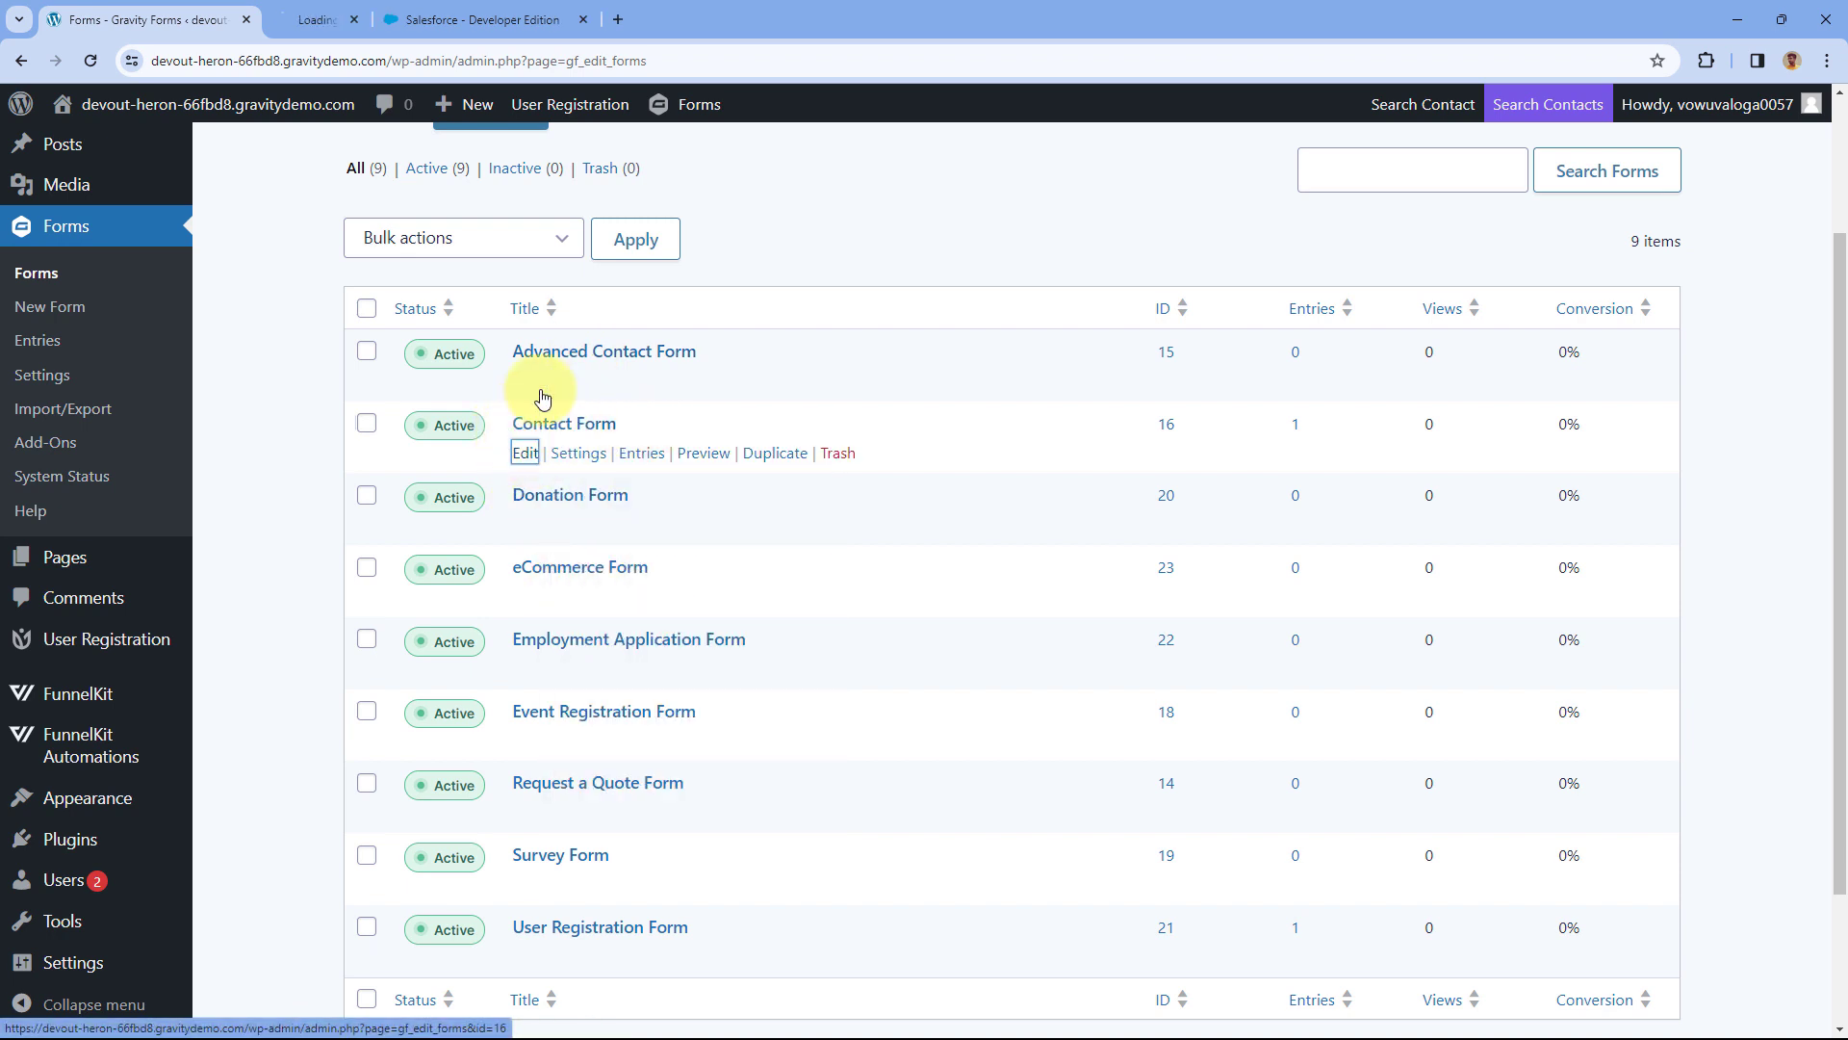
{"action": "left_click", "coordinate": [379, 10]}
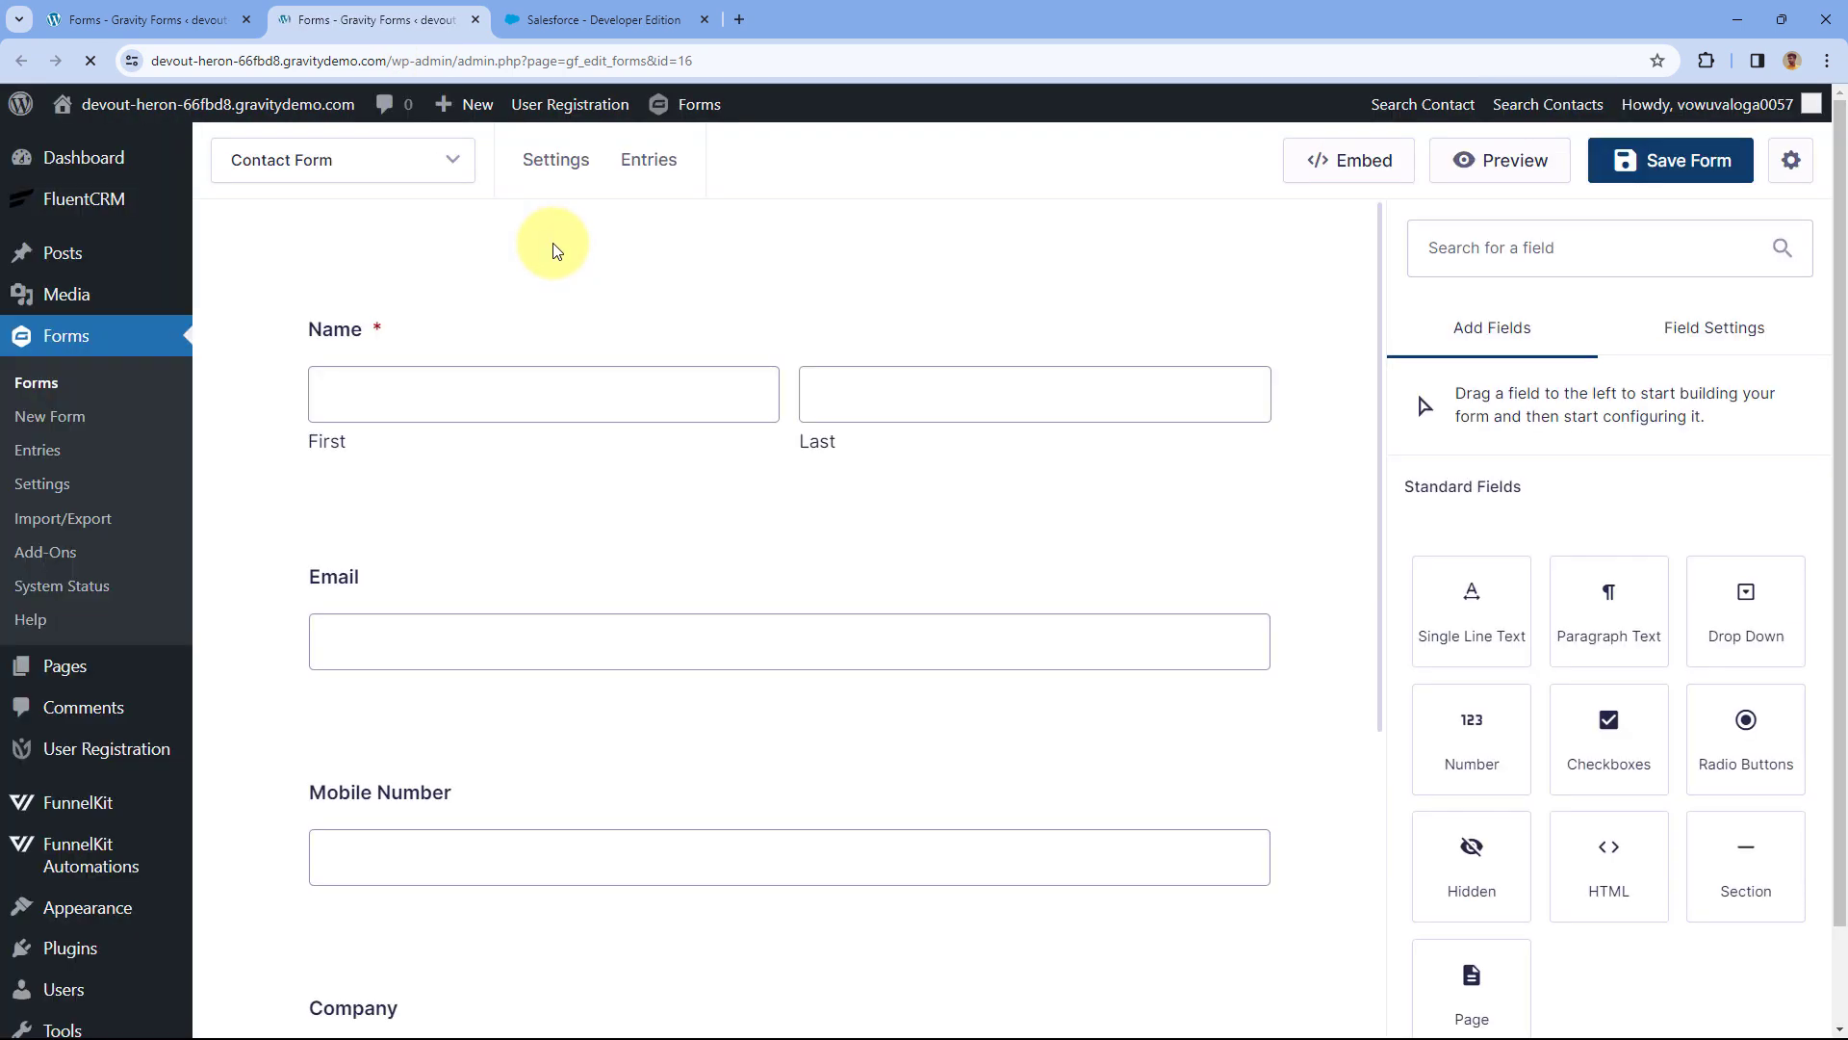
{"action": "scroll", "coordinate": [732, 327], "scroll_direction": "down", "scroll_amount": 1}
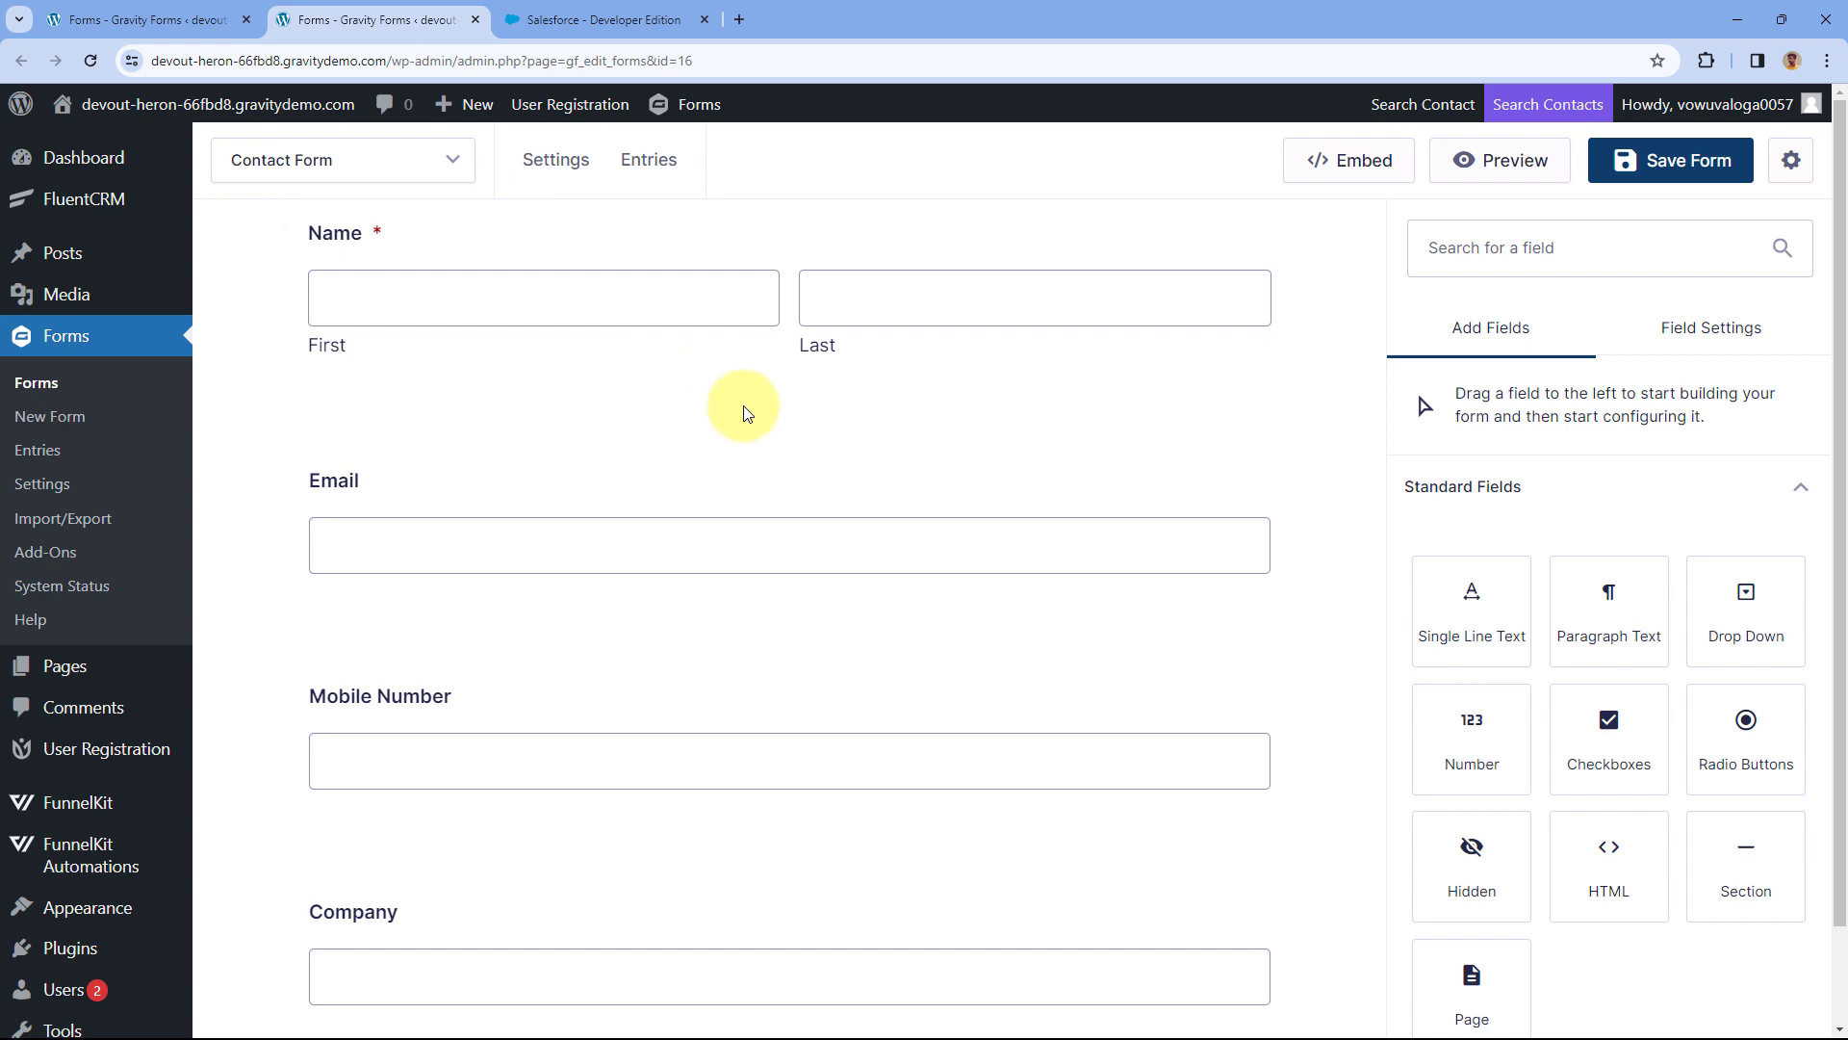
Check the Salesforce home page, then start a fresh blank browser tab.
{"action": "left_click", "coordinate": [592, 20]}
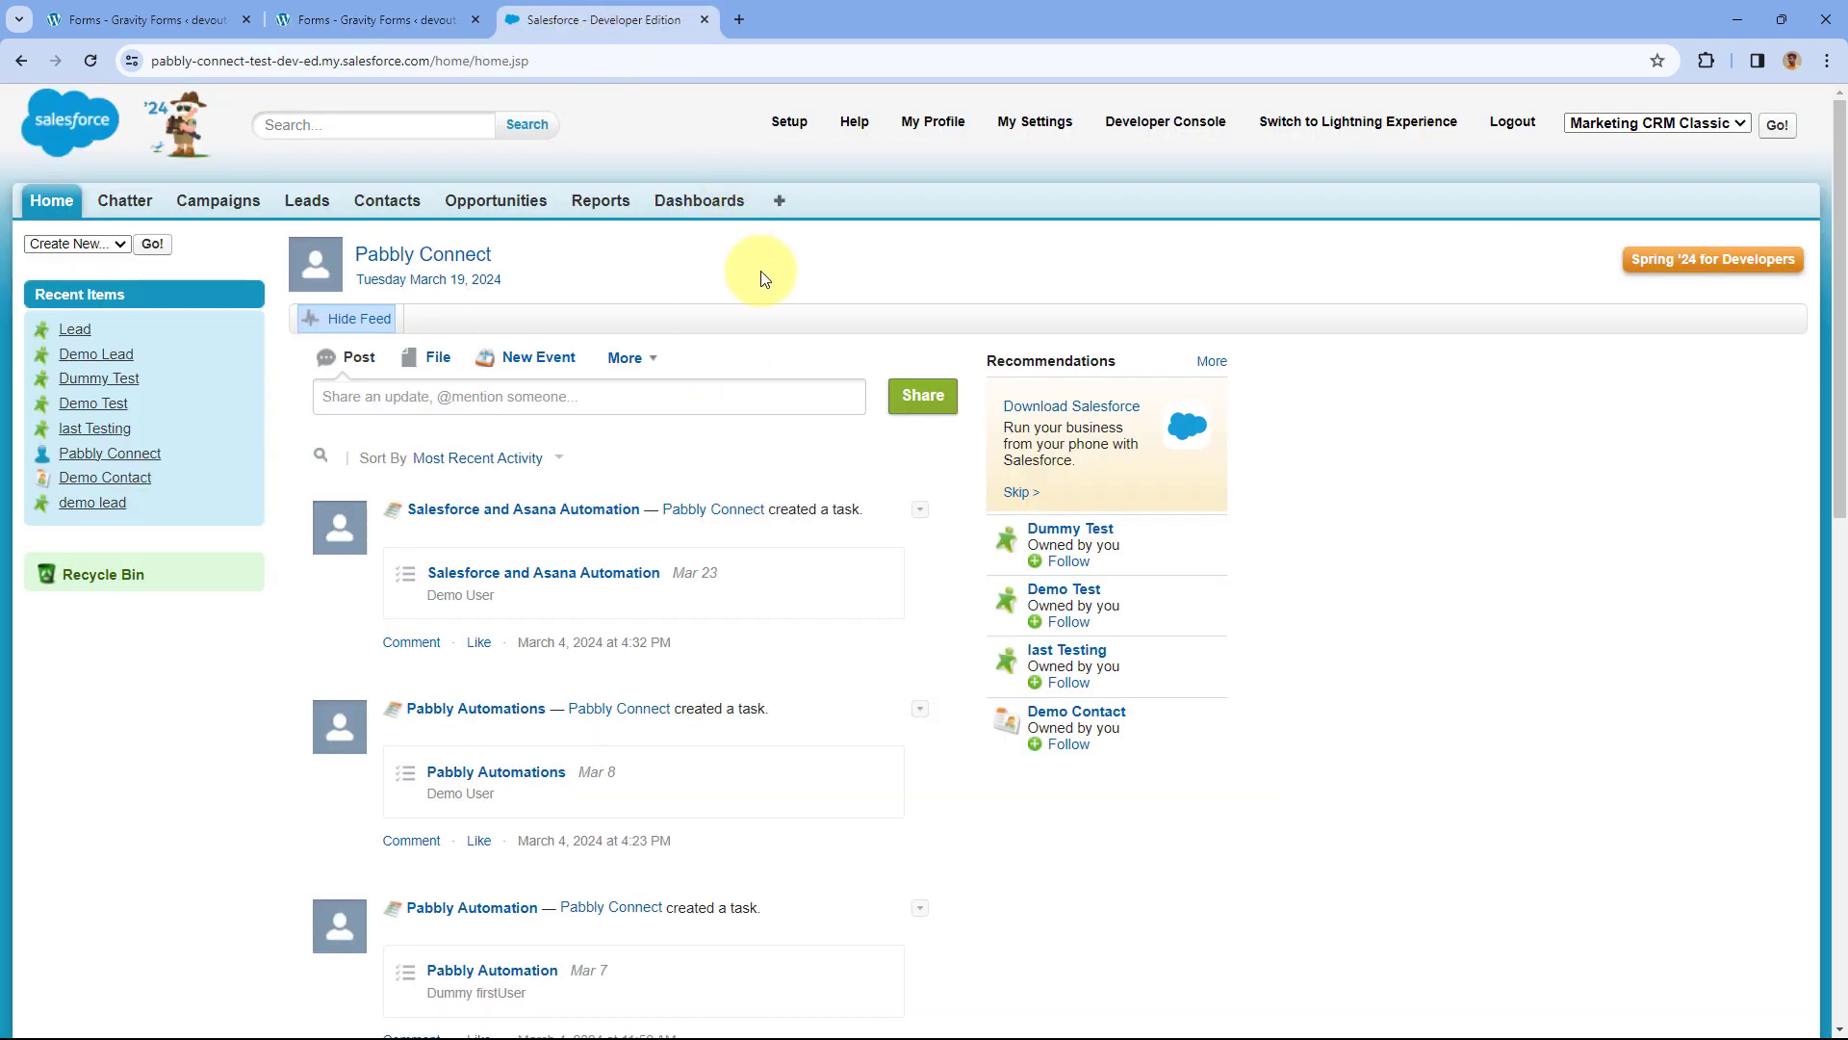
{"action": "left_click", "coordinate": [392, 19]}
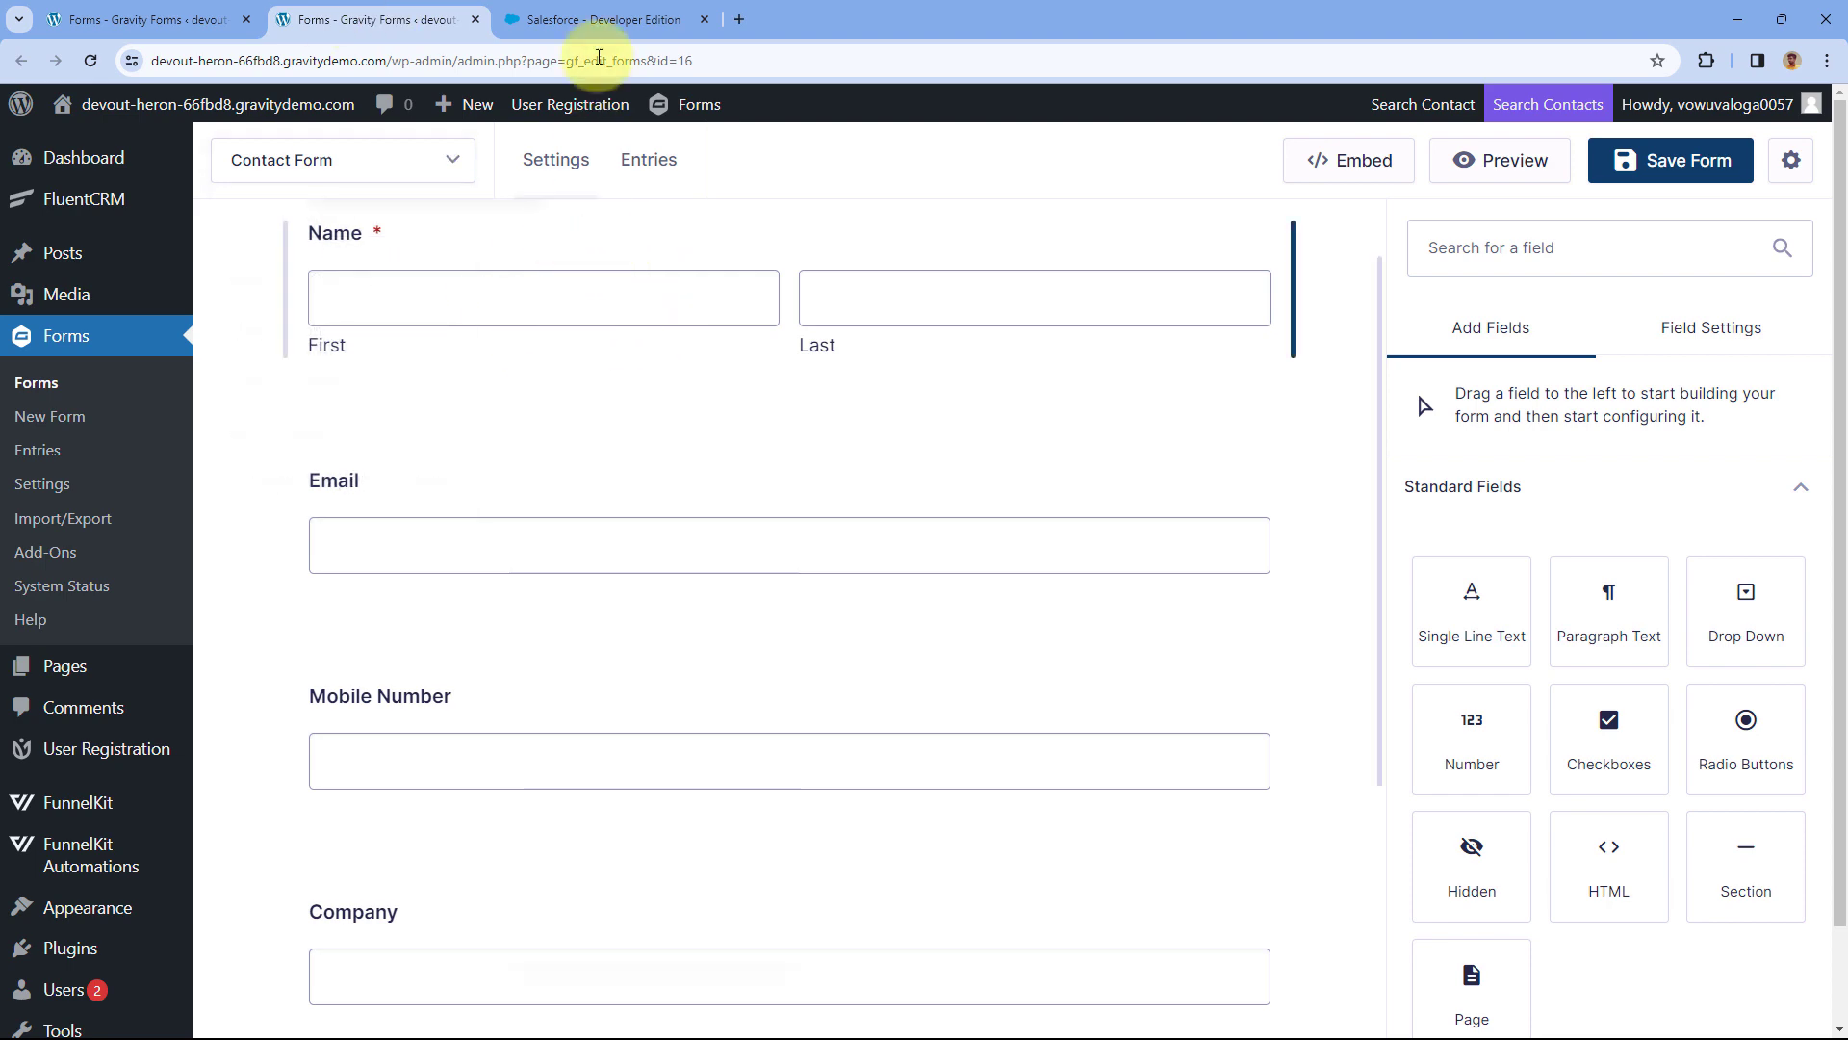
{"action": "left_click", "coordinate": [603, 21]}
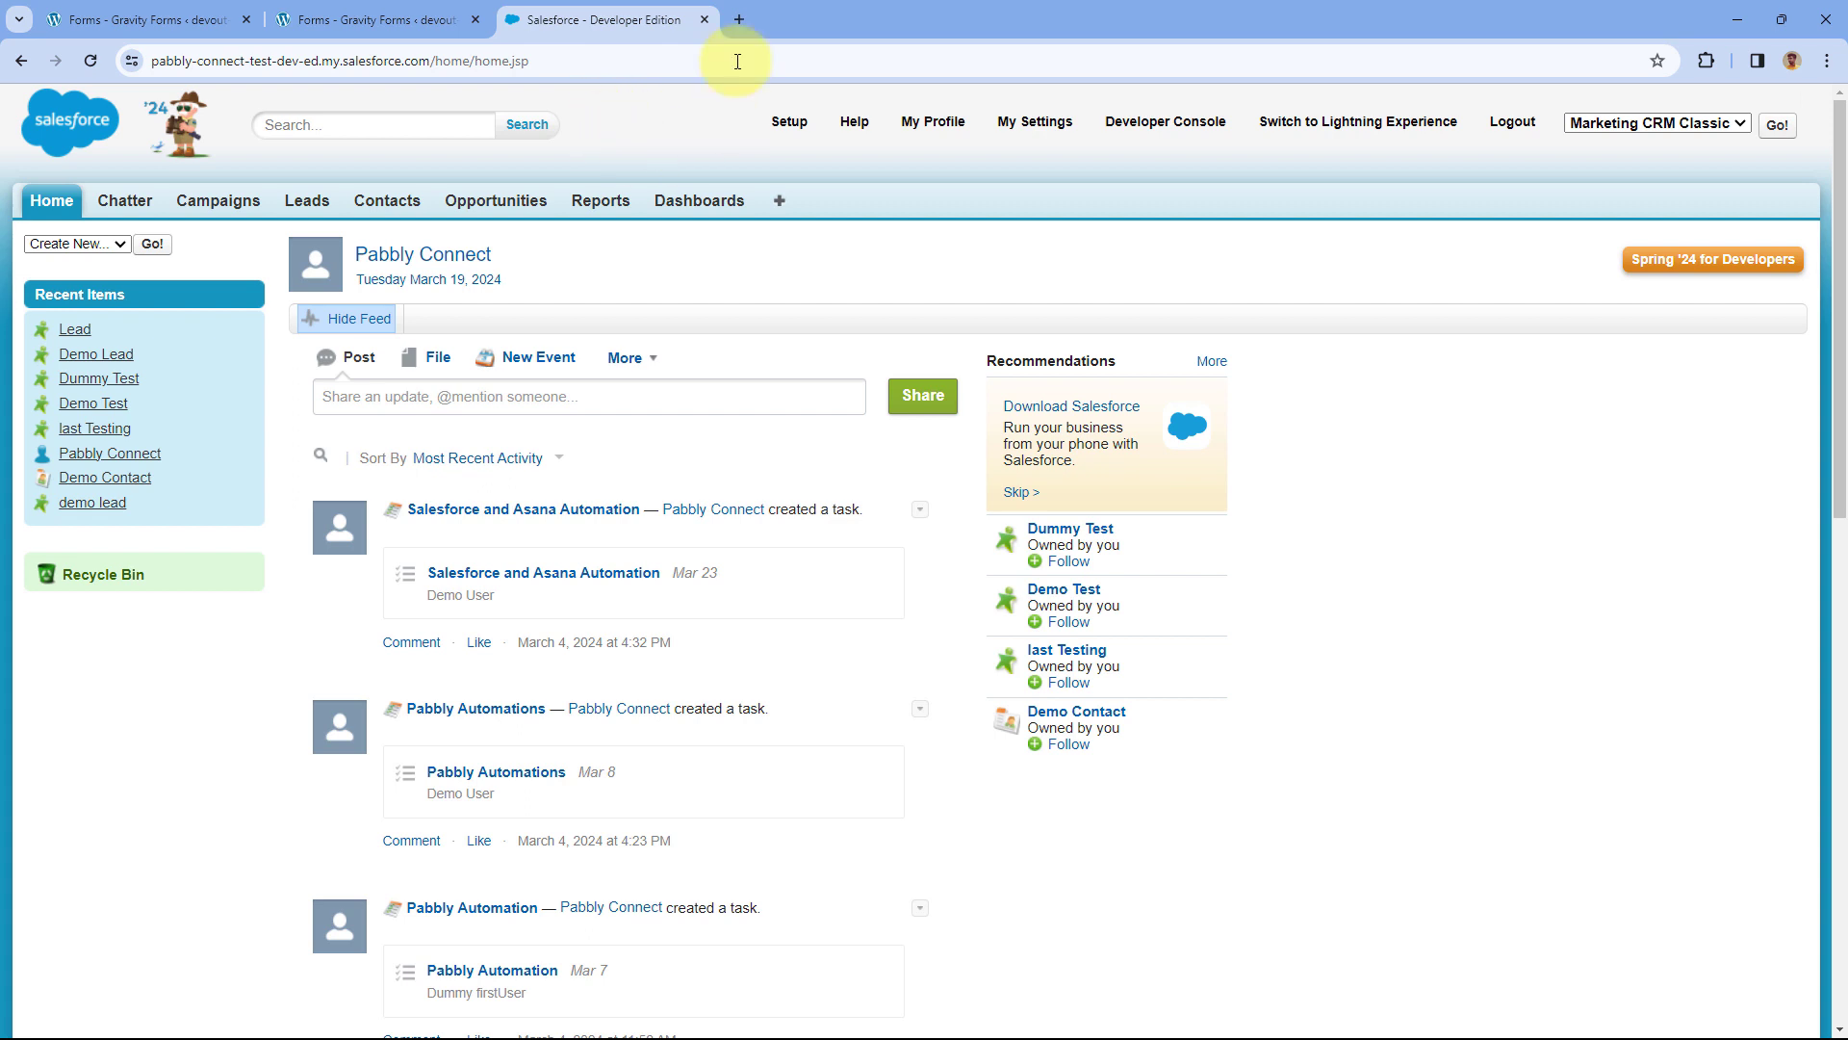
{"action": "left_click", "coordinate": [738, 20]}
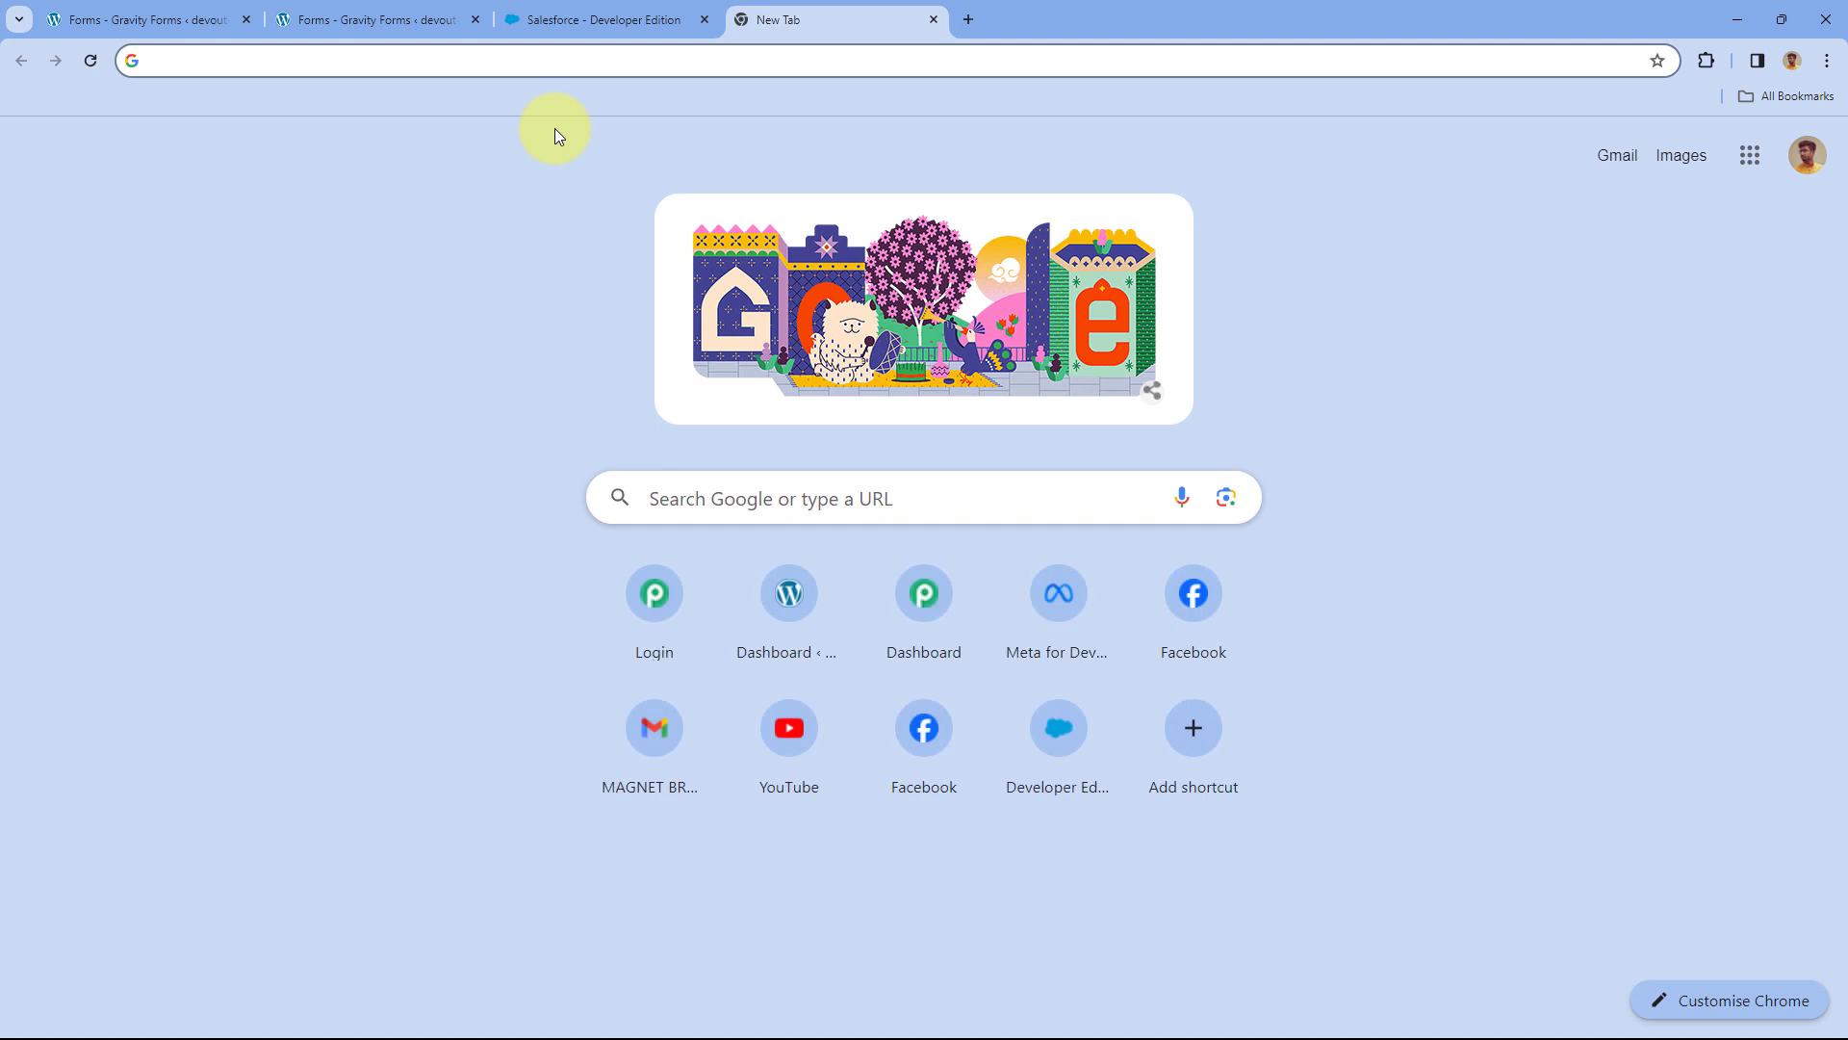
Go to pabbly.com/connect, sign in, and launch Pabbly Connect from the apps page.
{"action": "type", "text": "pabb"}
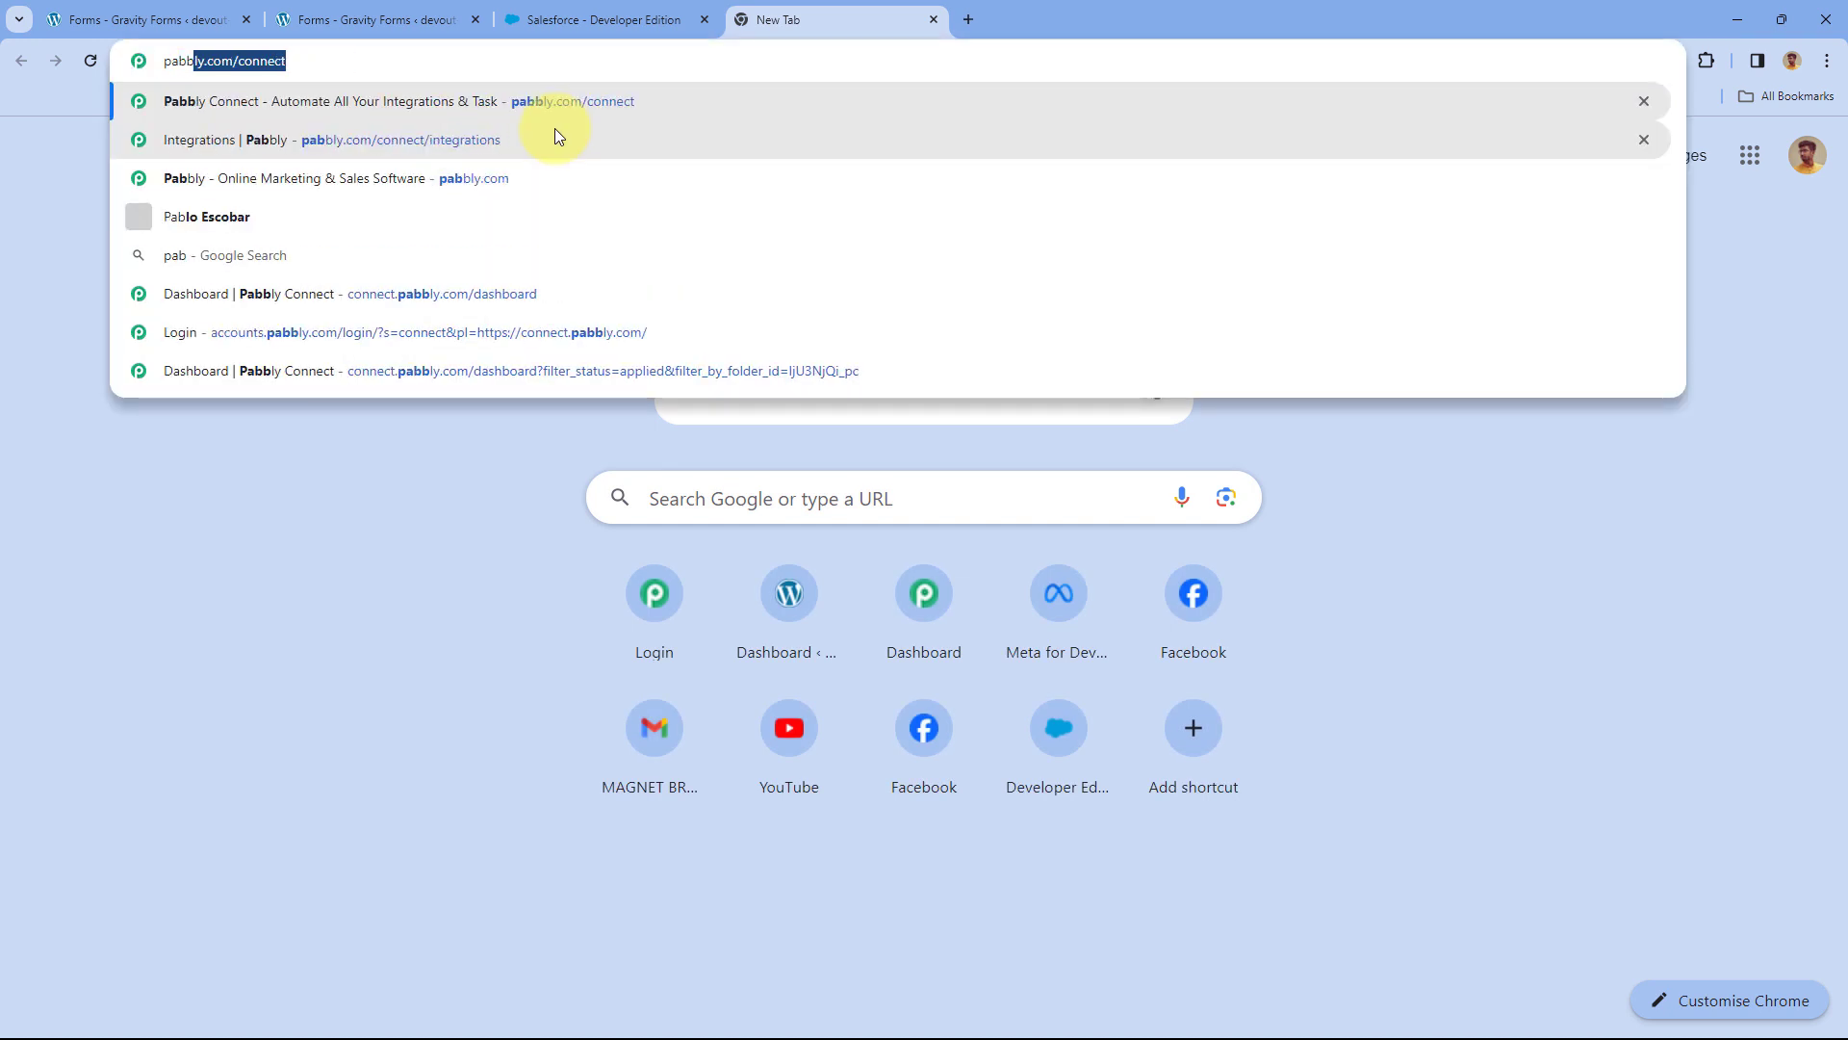
{"action": "type", "text": "ly.com/connect"}
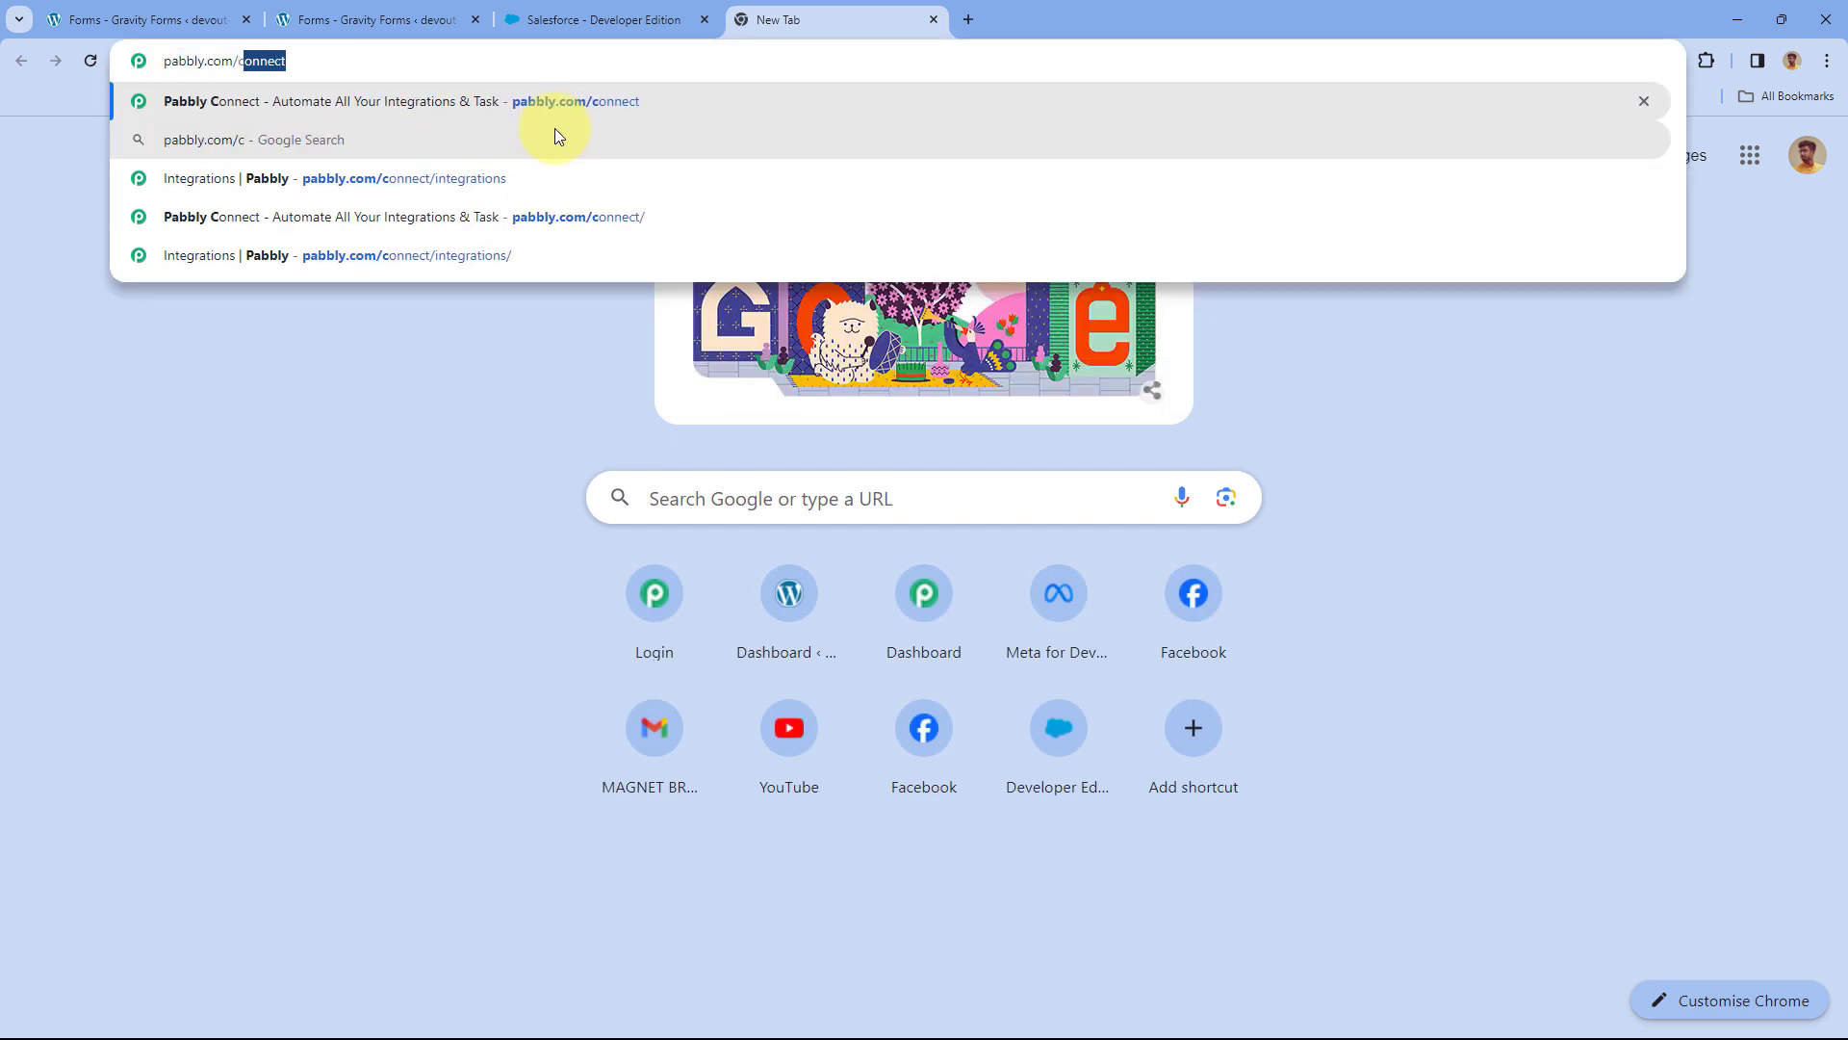
{"action": "key", "text": "Delete"}
{"action": "key", "text": "Return"}
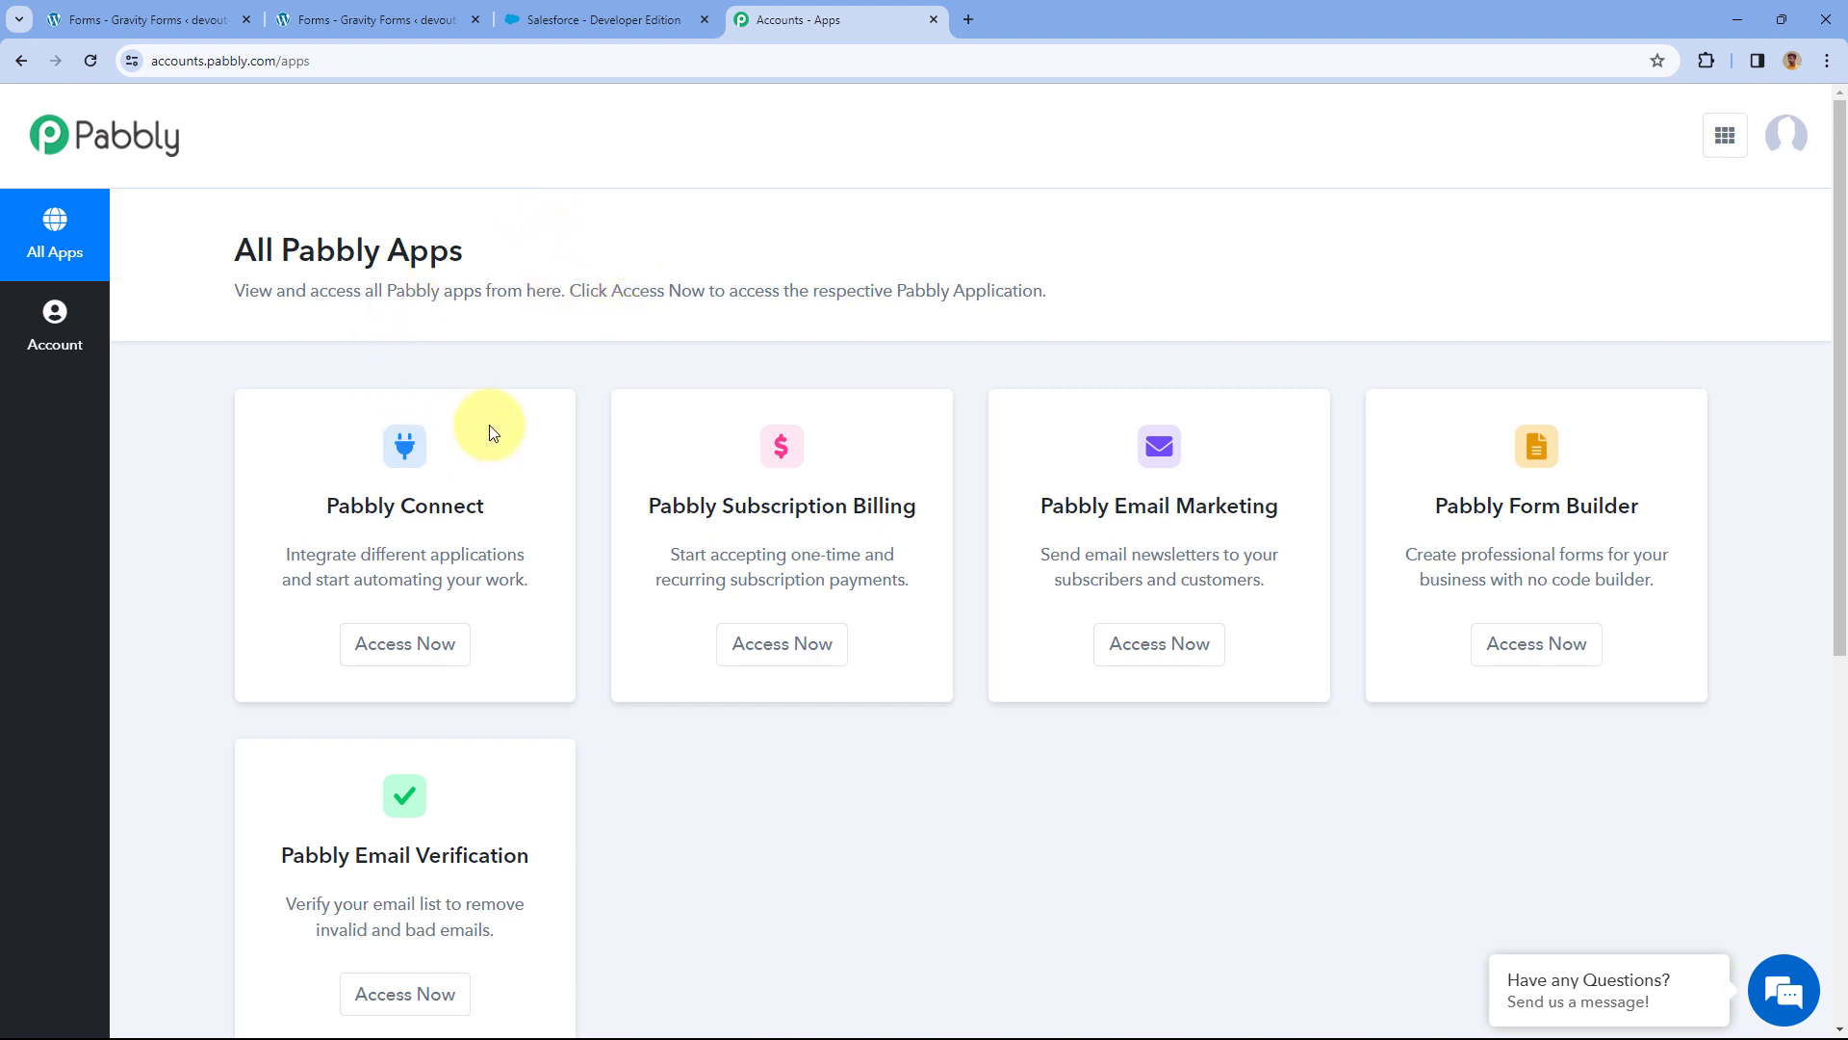
{"action": "scroll", "coordinate": [489, 425], "scroll_direction": "down", "scroll_amount": 2}
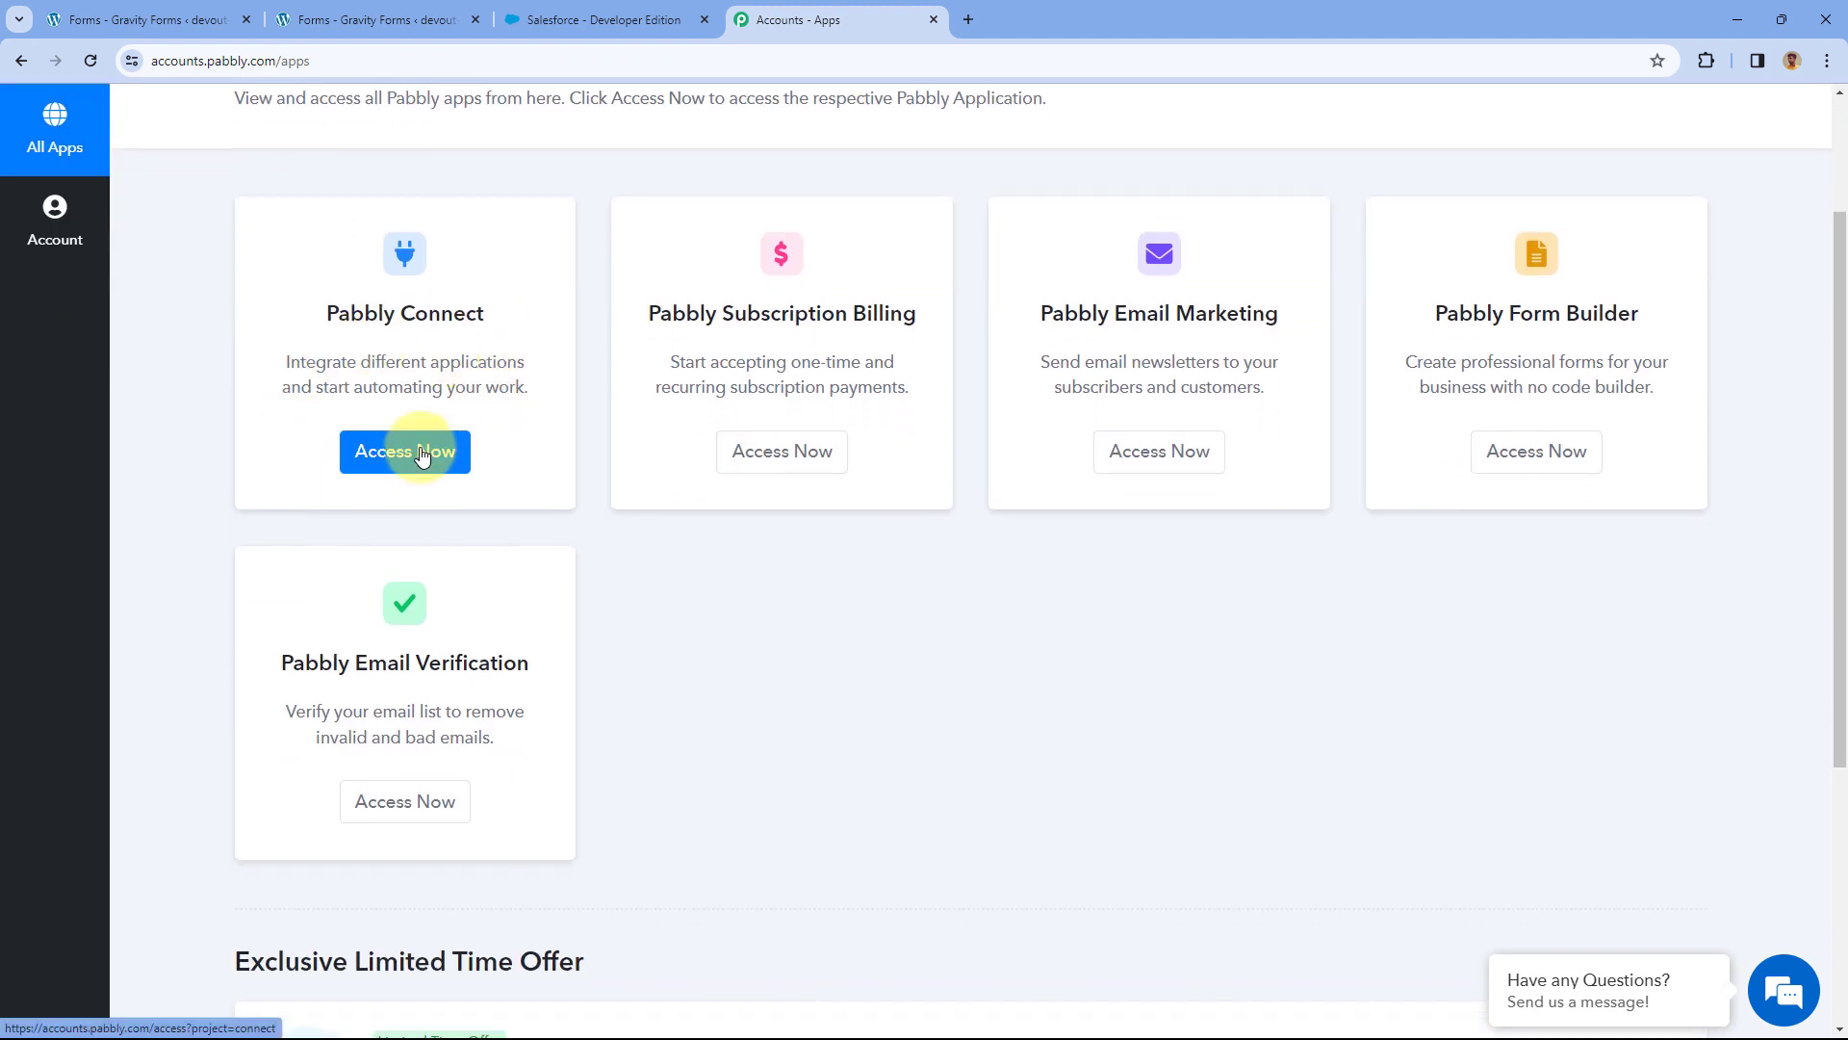
{"action": "left_click", "coordinate": [423, 454]}
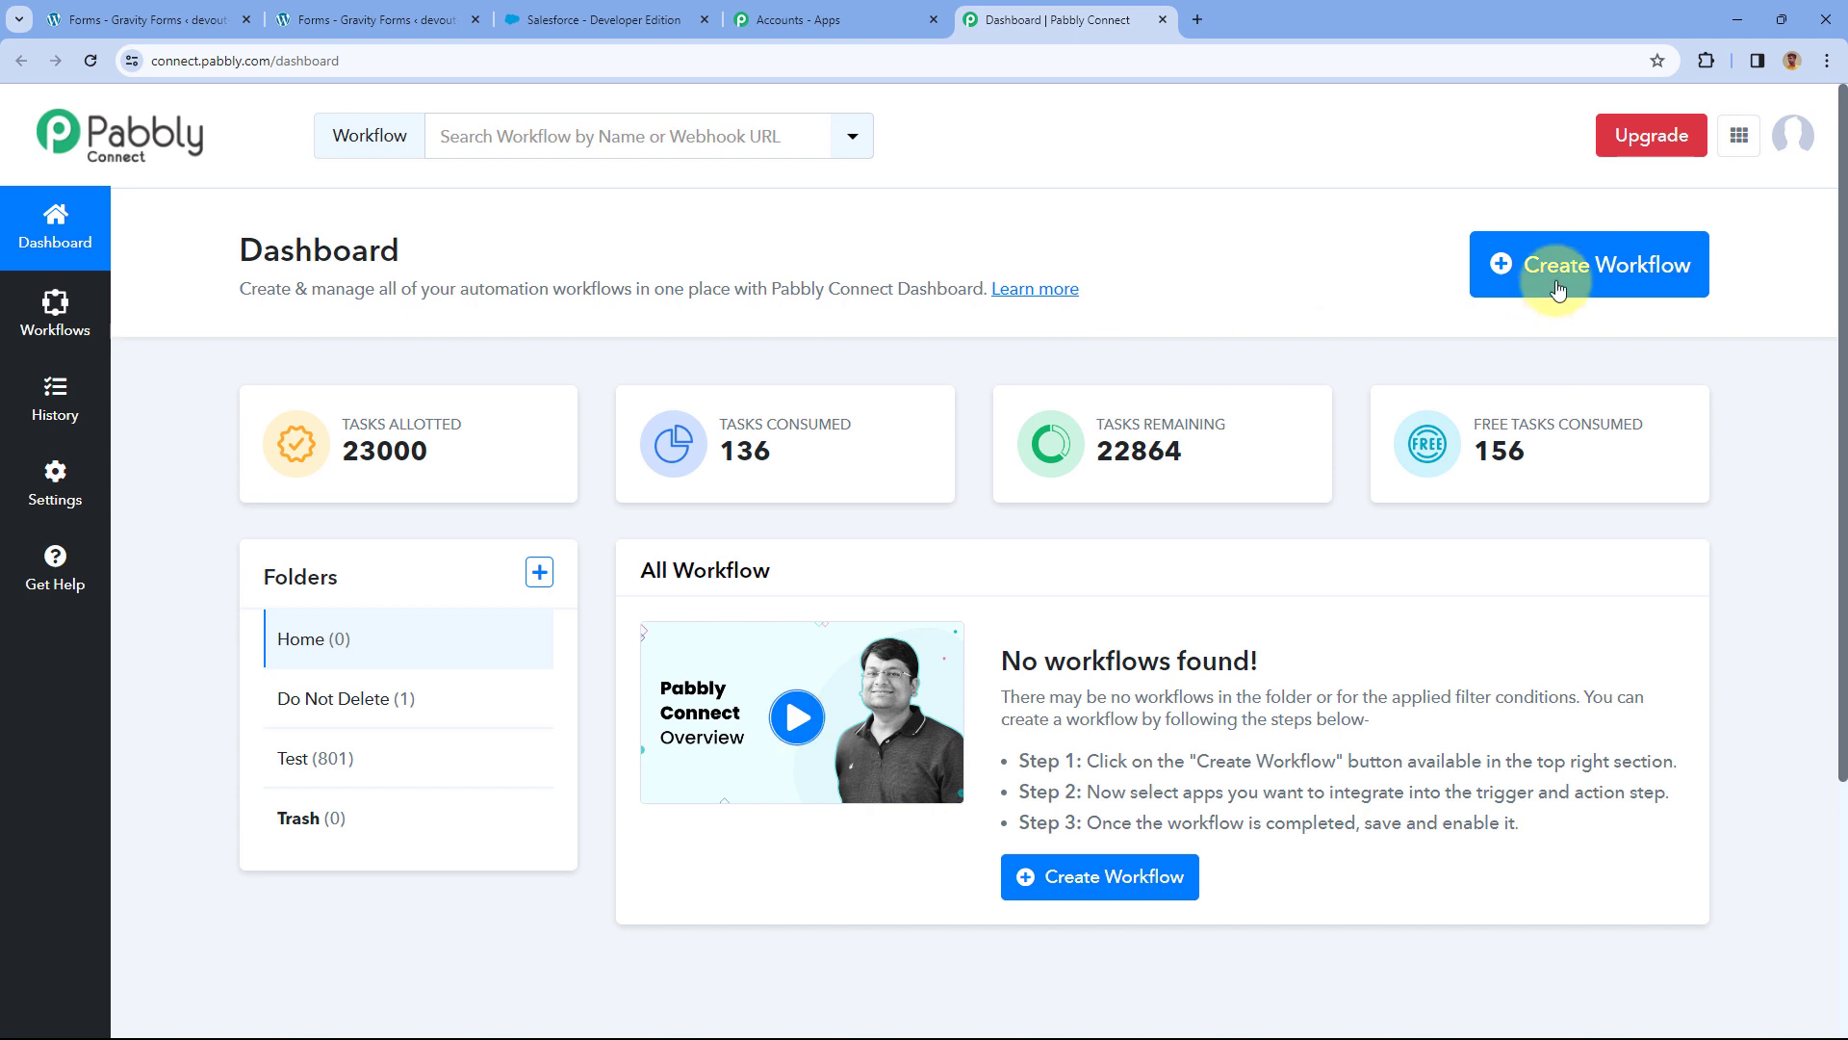
Create a workflow named 'Gravity Forms to Salesforce' in the Home folder.
{"action": "left_click", "coordinate": [1588, 267]}
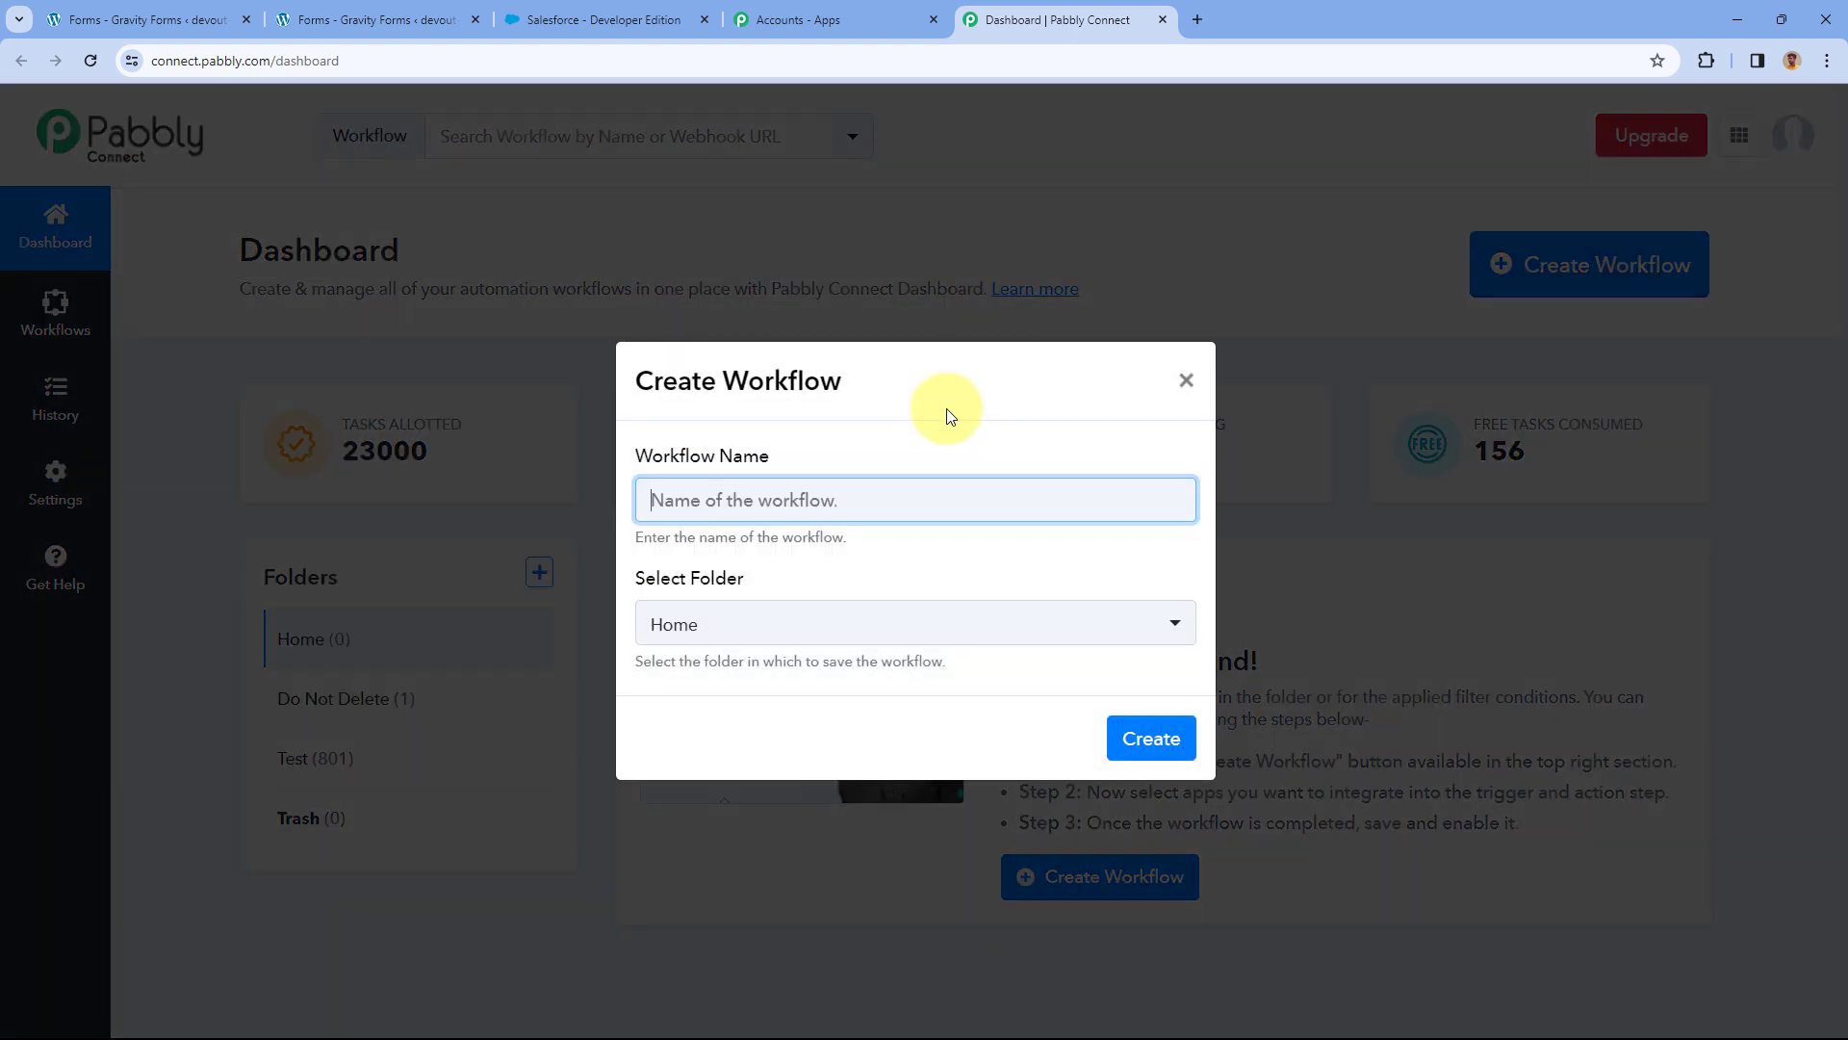
{"action": "type", "text": "Gravity Forms to Salesforce"}
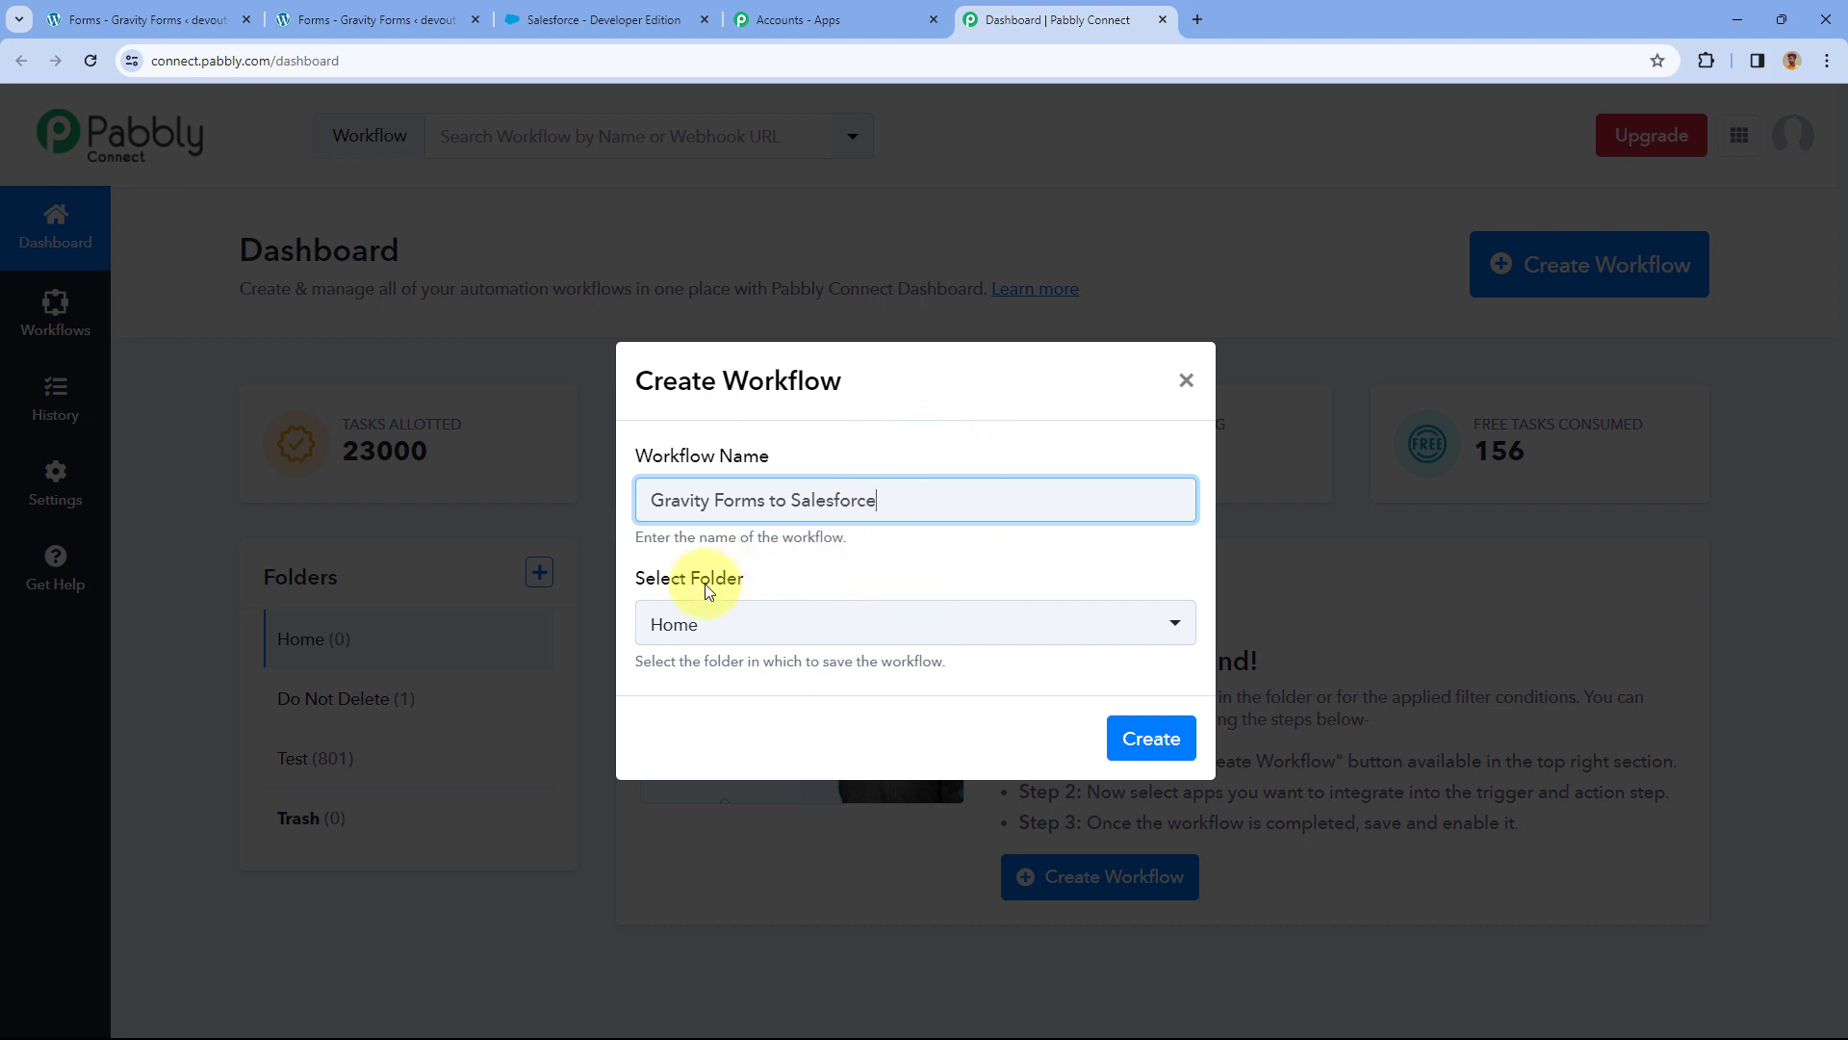
{"action": "left_click", "coordinate": [828, 627]}
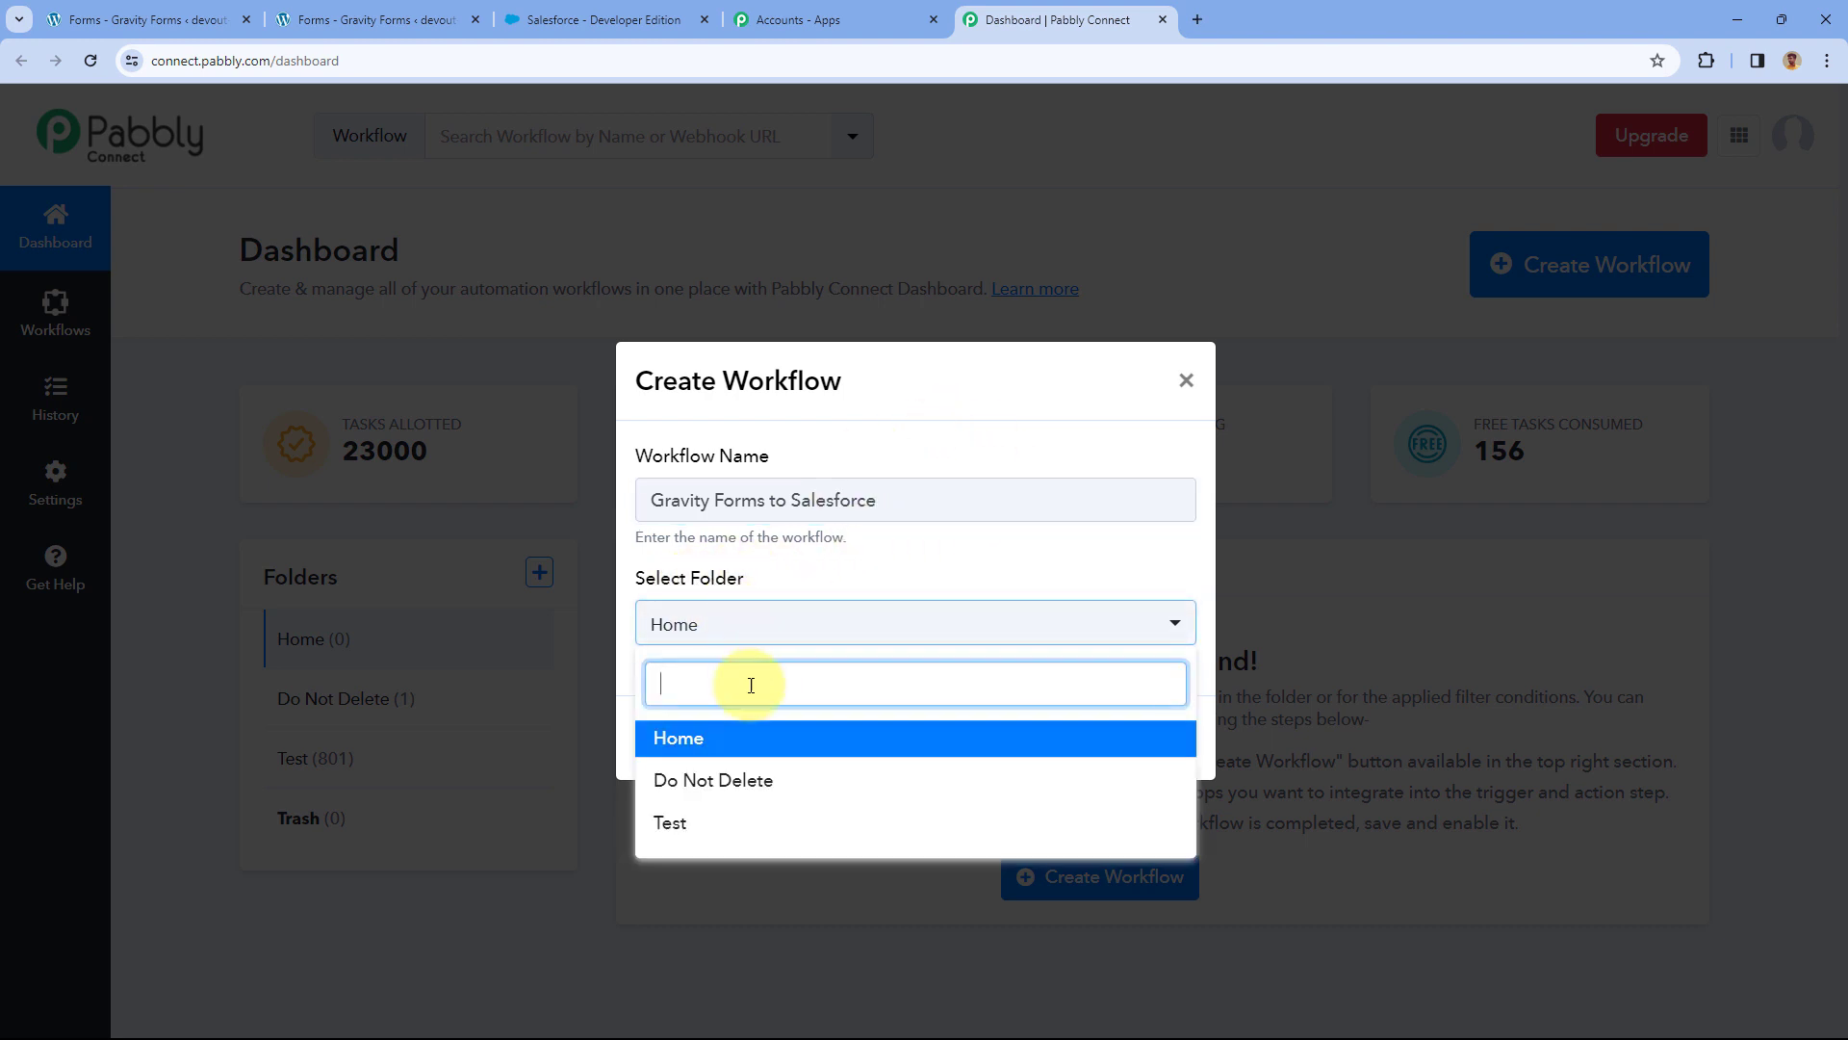
{"action": "left_click", "coordinate": [776, 741]}
{"action": "left_click", "coordinate": [1155, 737]}
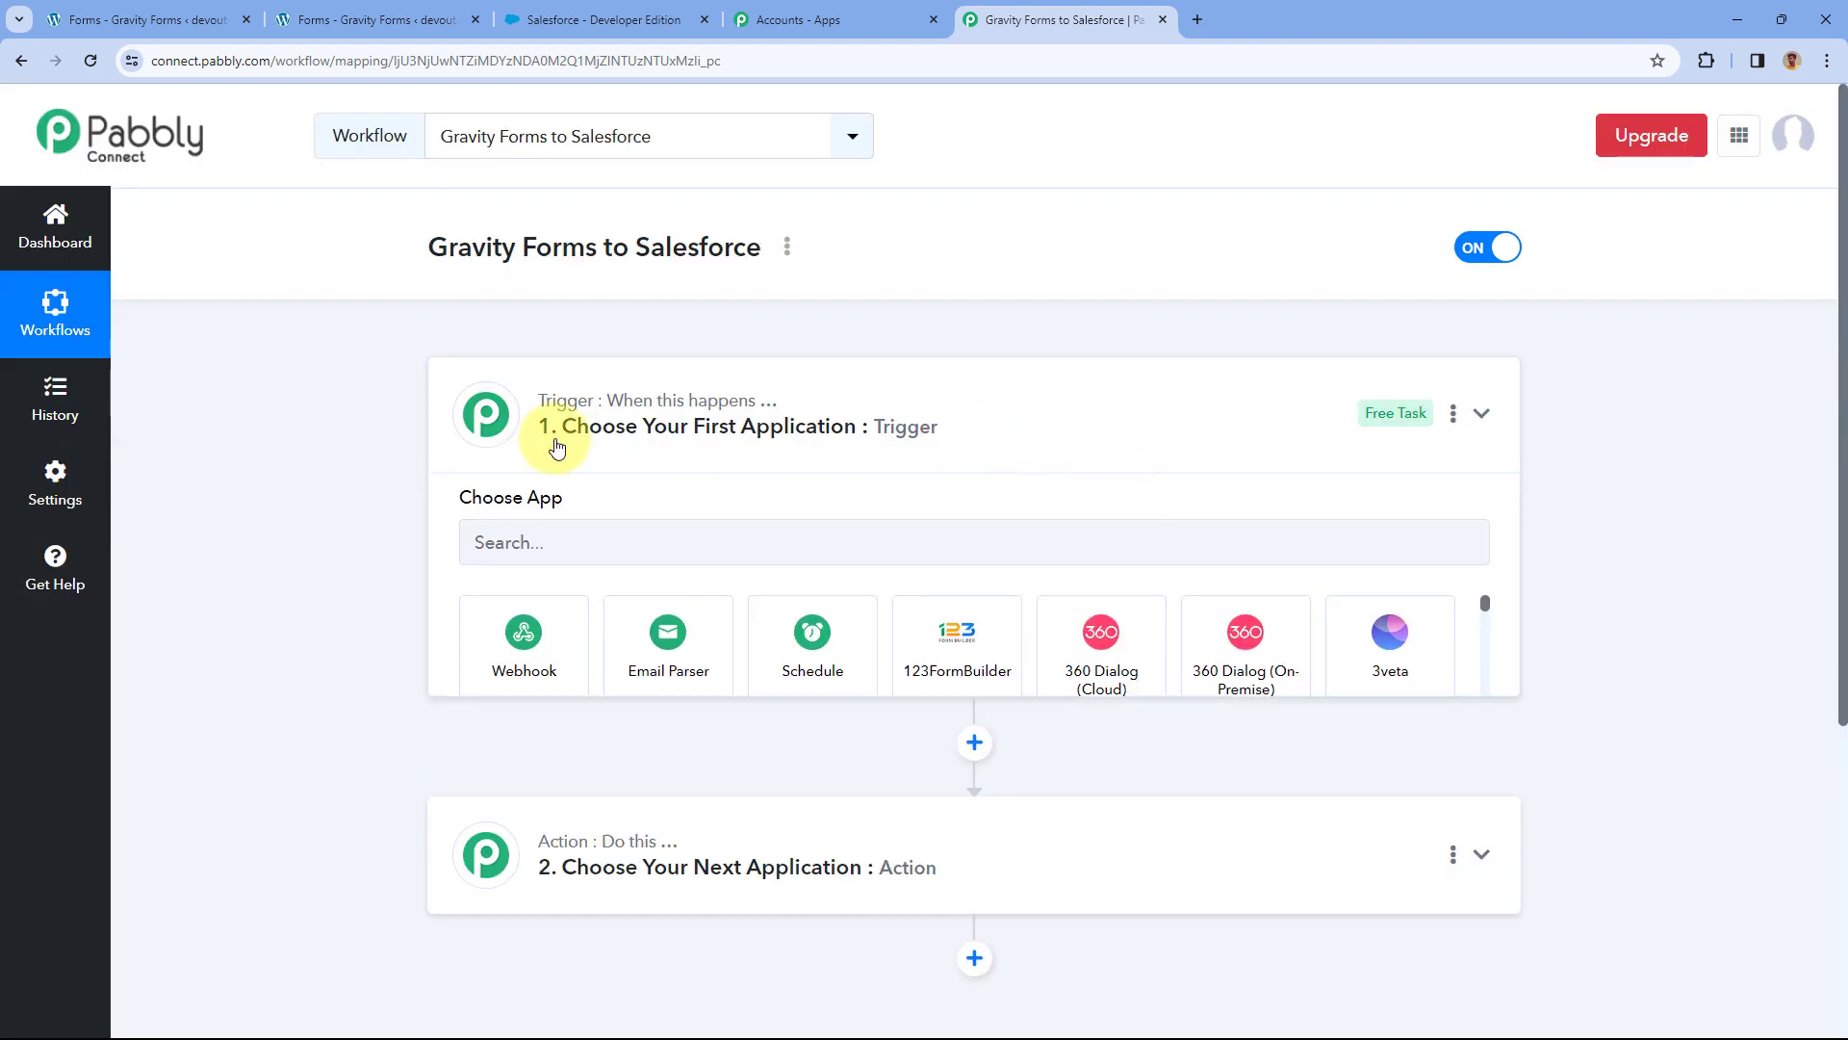
Collapse and re-expand the workflow's trigger step so its app can be chosen.
{"action": "left_click", "coordinate": [556, 446]}
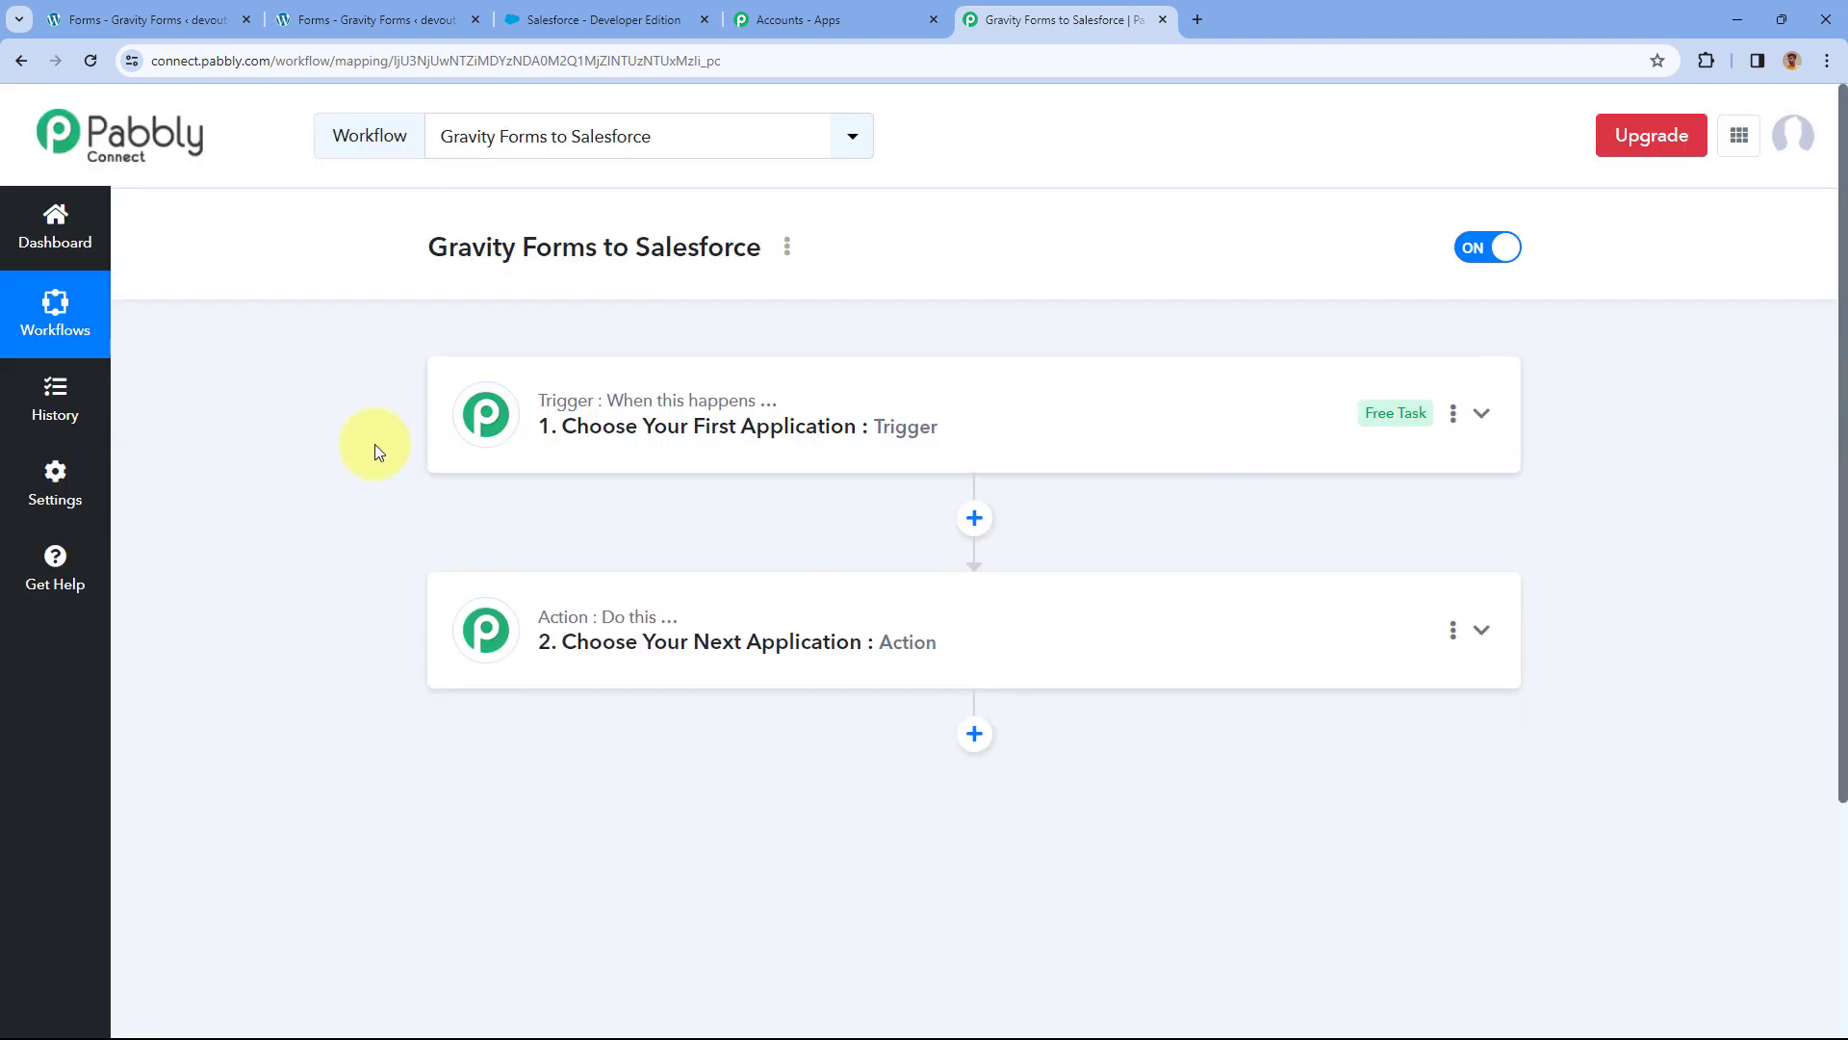
{"action": "scroll", "coordinate": [373, 445], "scroll_direction": "down", "scroll_amount": 1}
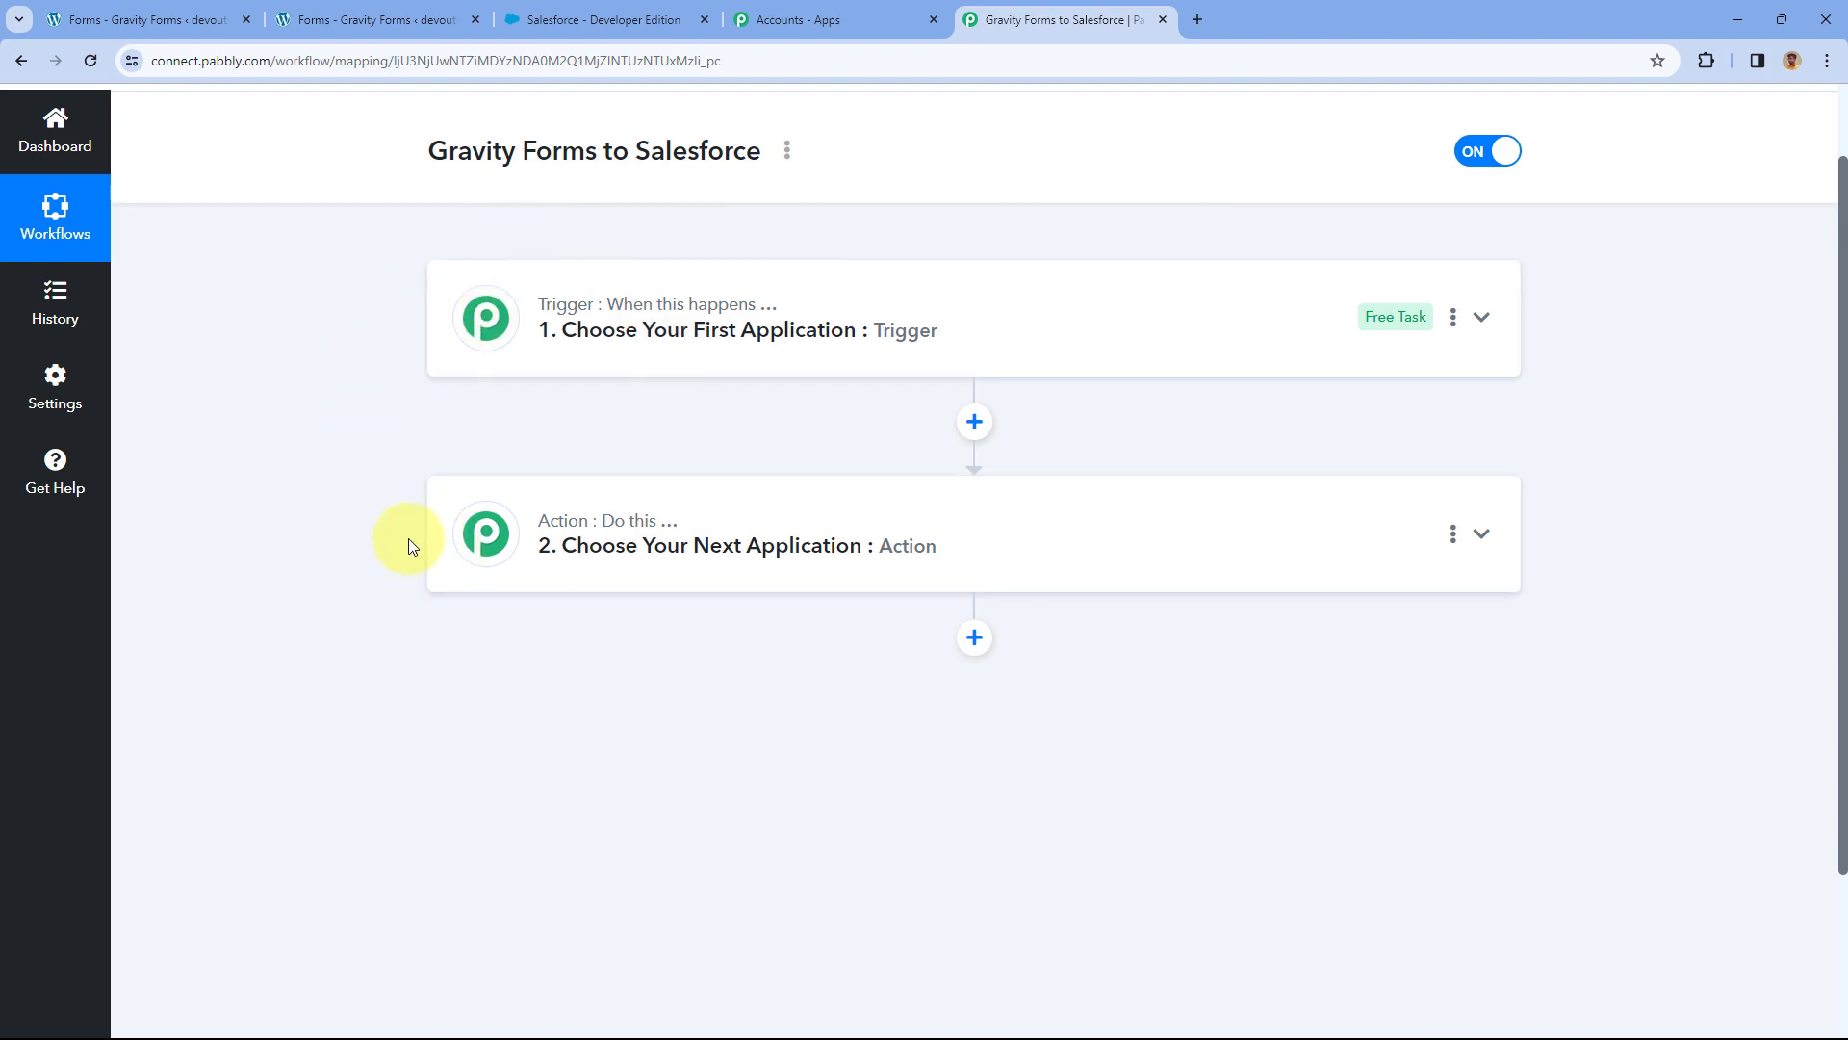
{"action": "mouse_move", "coordinate": [559, 310]}
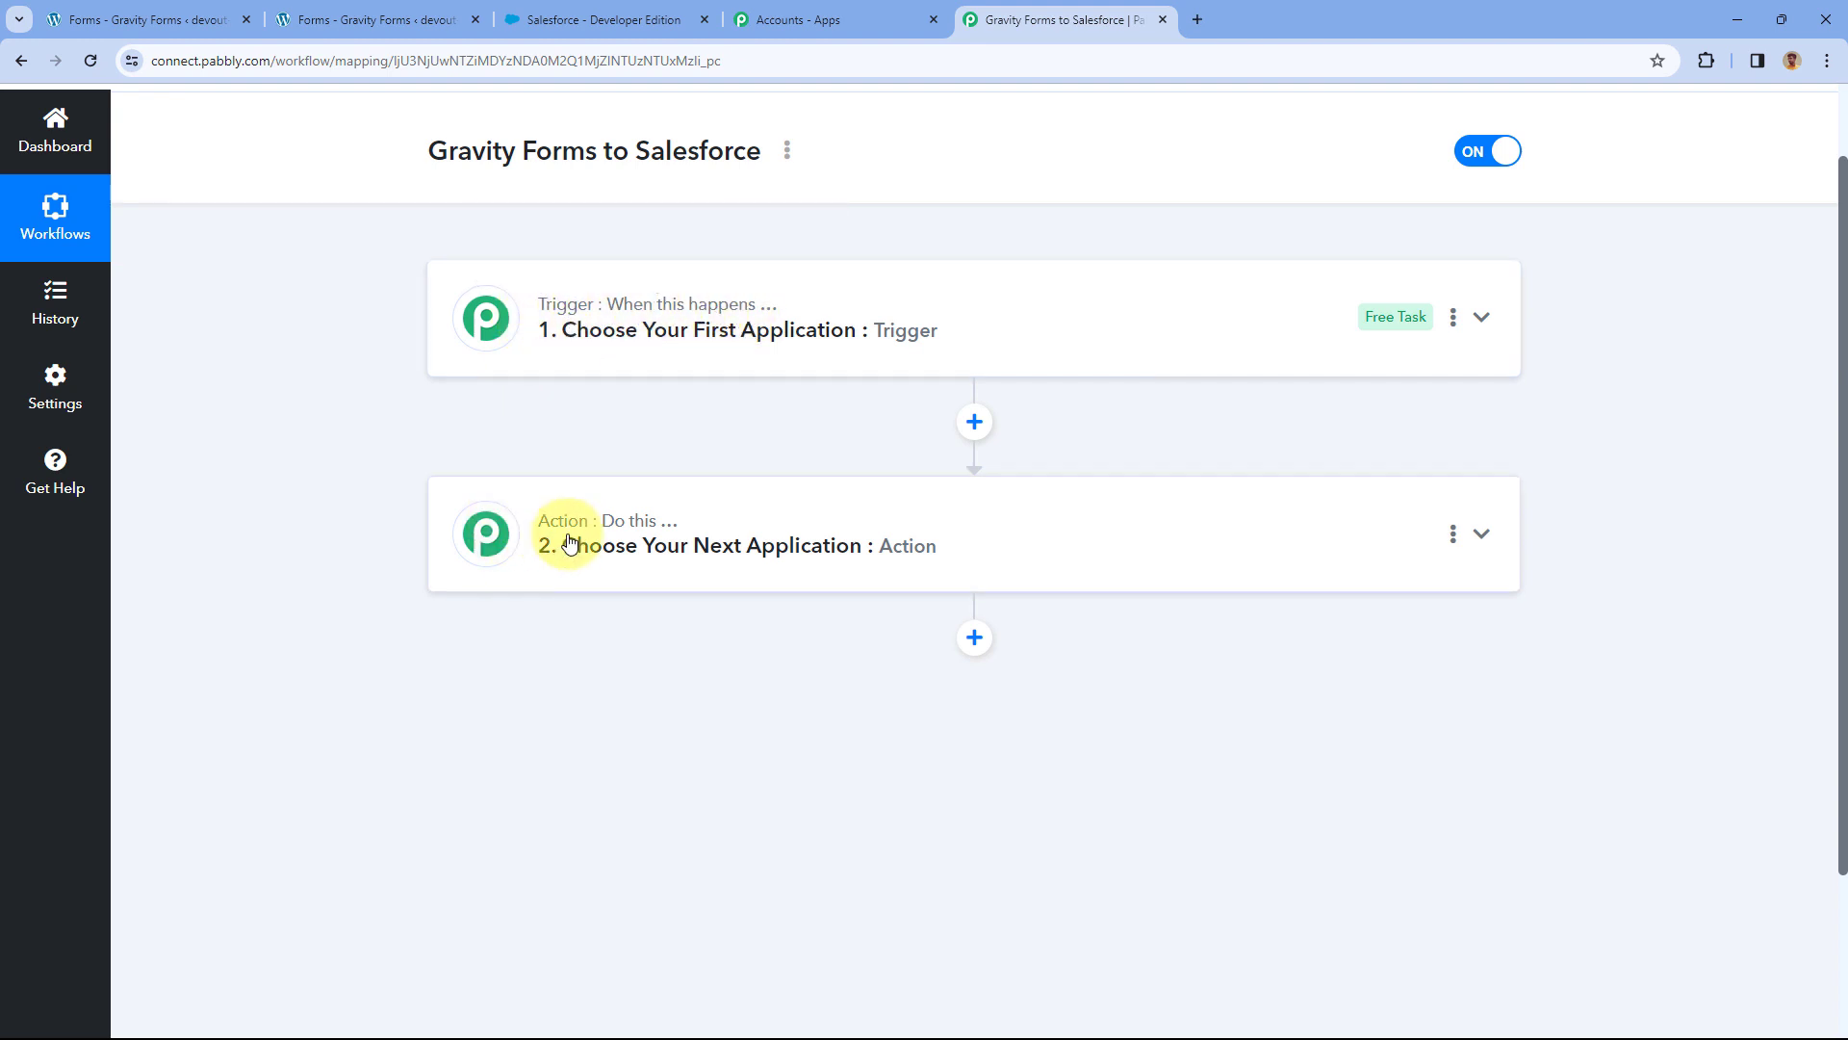
{"action": "mouse_move", "coordinate": [677, 538]}
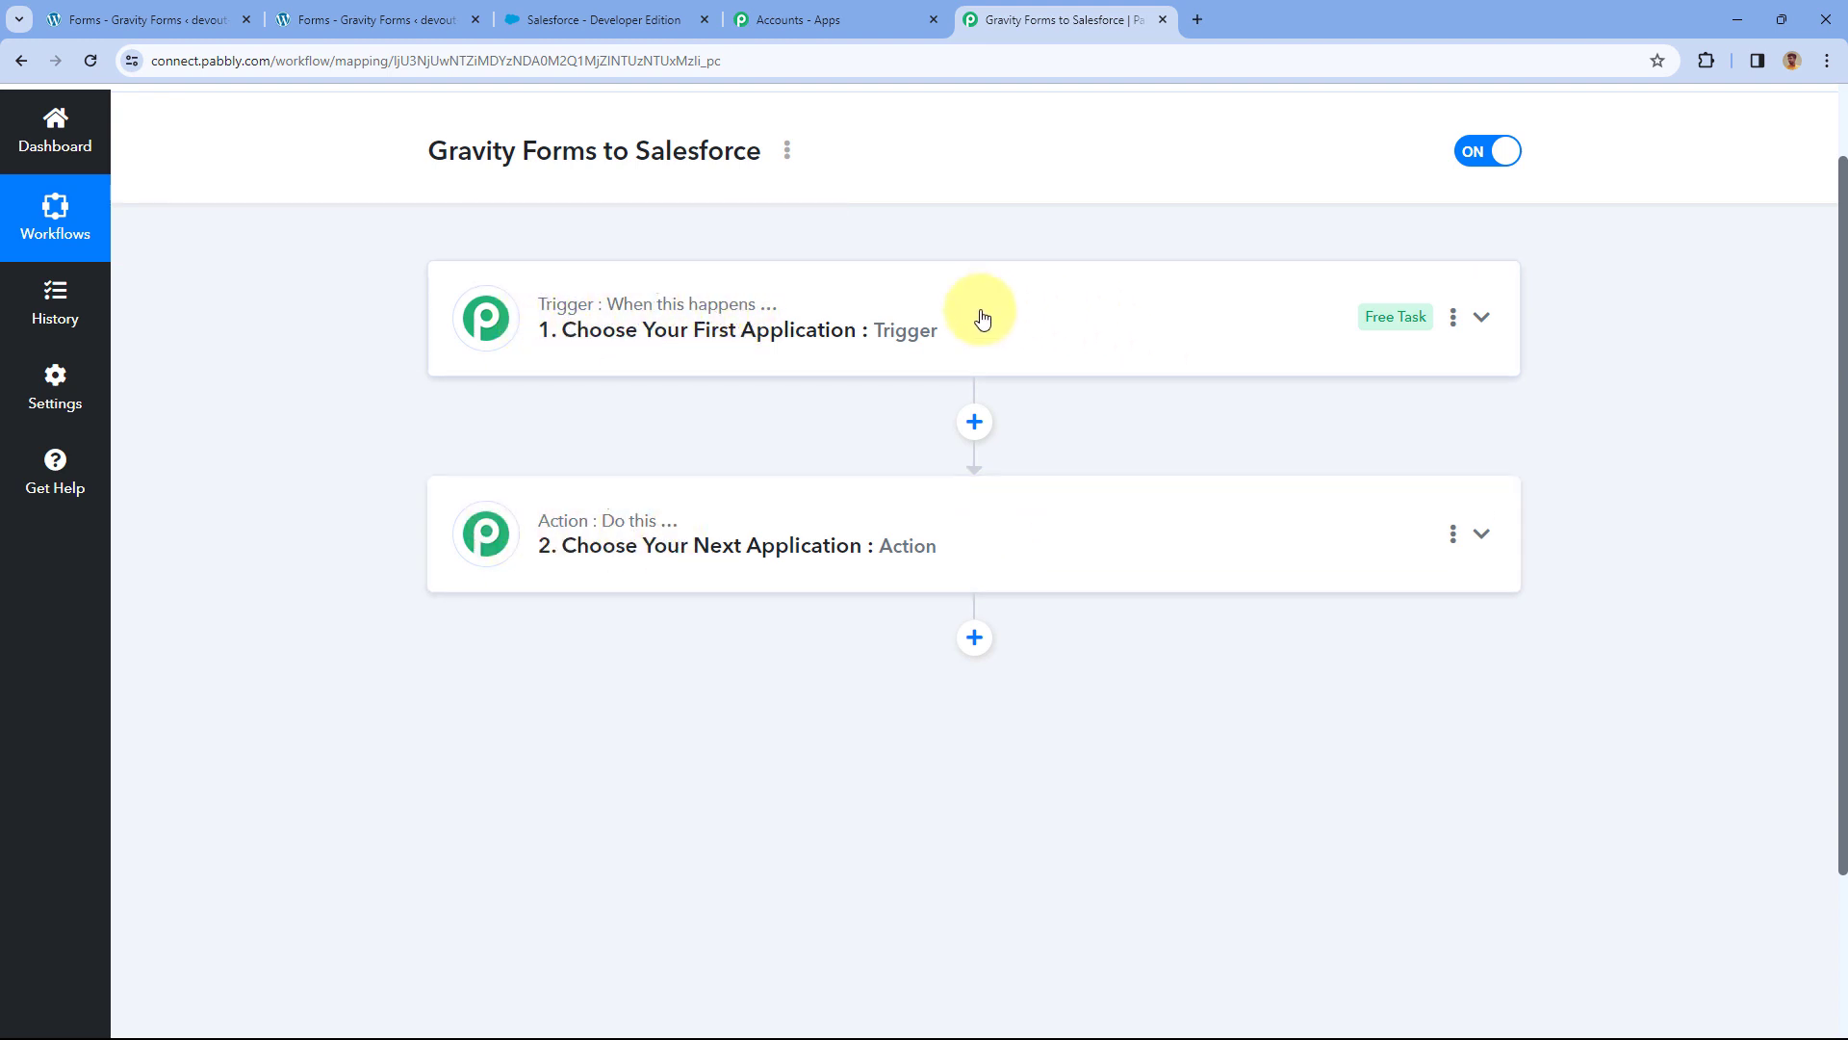
{"action": "left_click", "coordinate": [978, 313]}
{"action": "scroll", "coordinate": [339, 424], "scroll_direction": "up", "scroll_amount": 2}
{"action": "scroll", "coordinate": [339, 430], "scroll_direction": "down", "scroll_amount": 2}
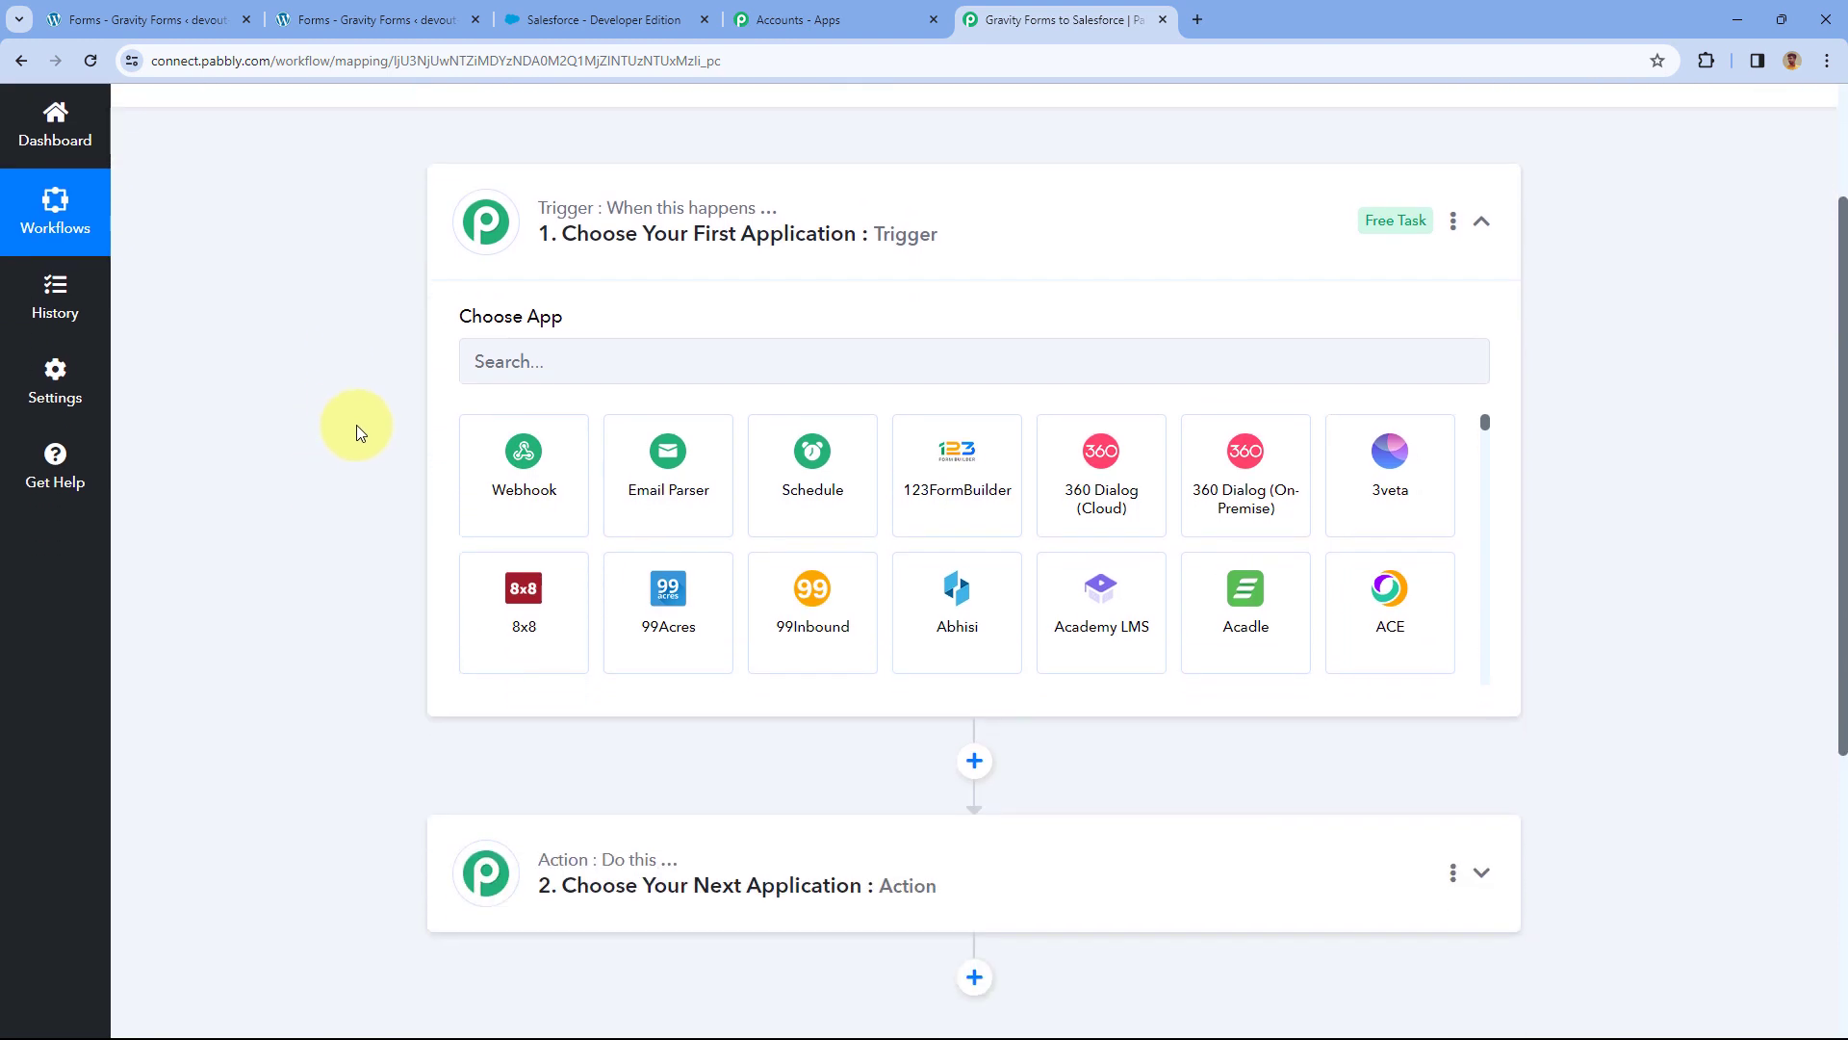
Compare the Contact Form editor and Salesforce tabs, then return to the workflow.
{"action": "left_click", "coordinate": [447, 21]}
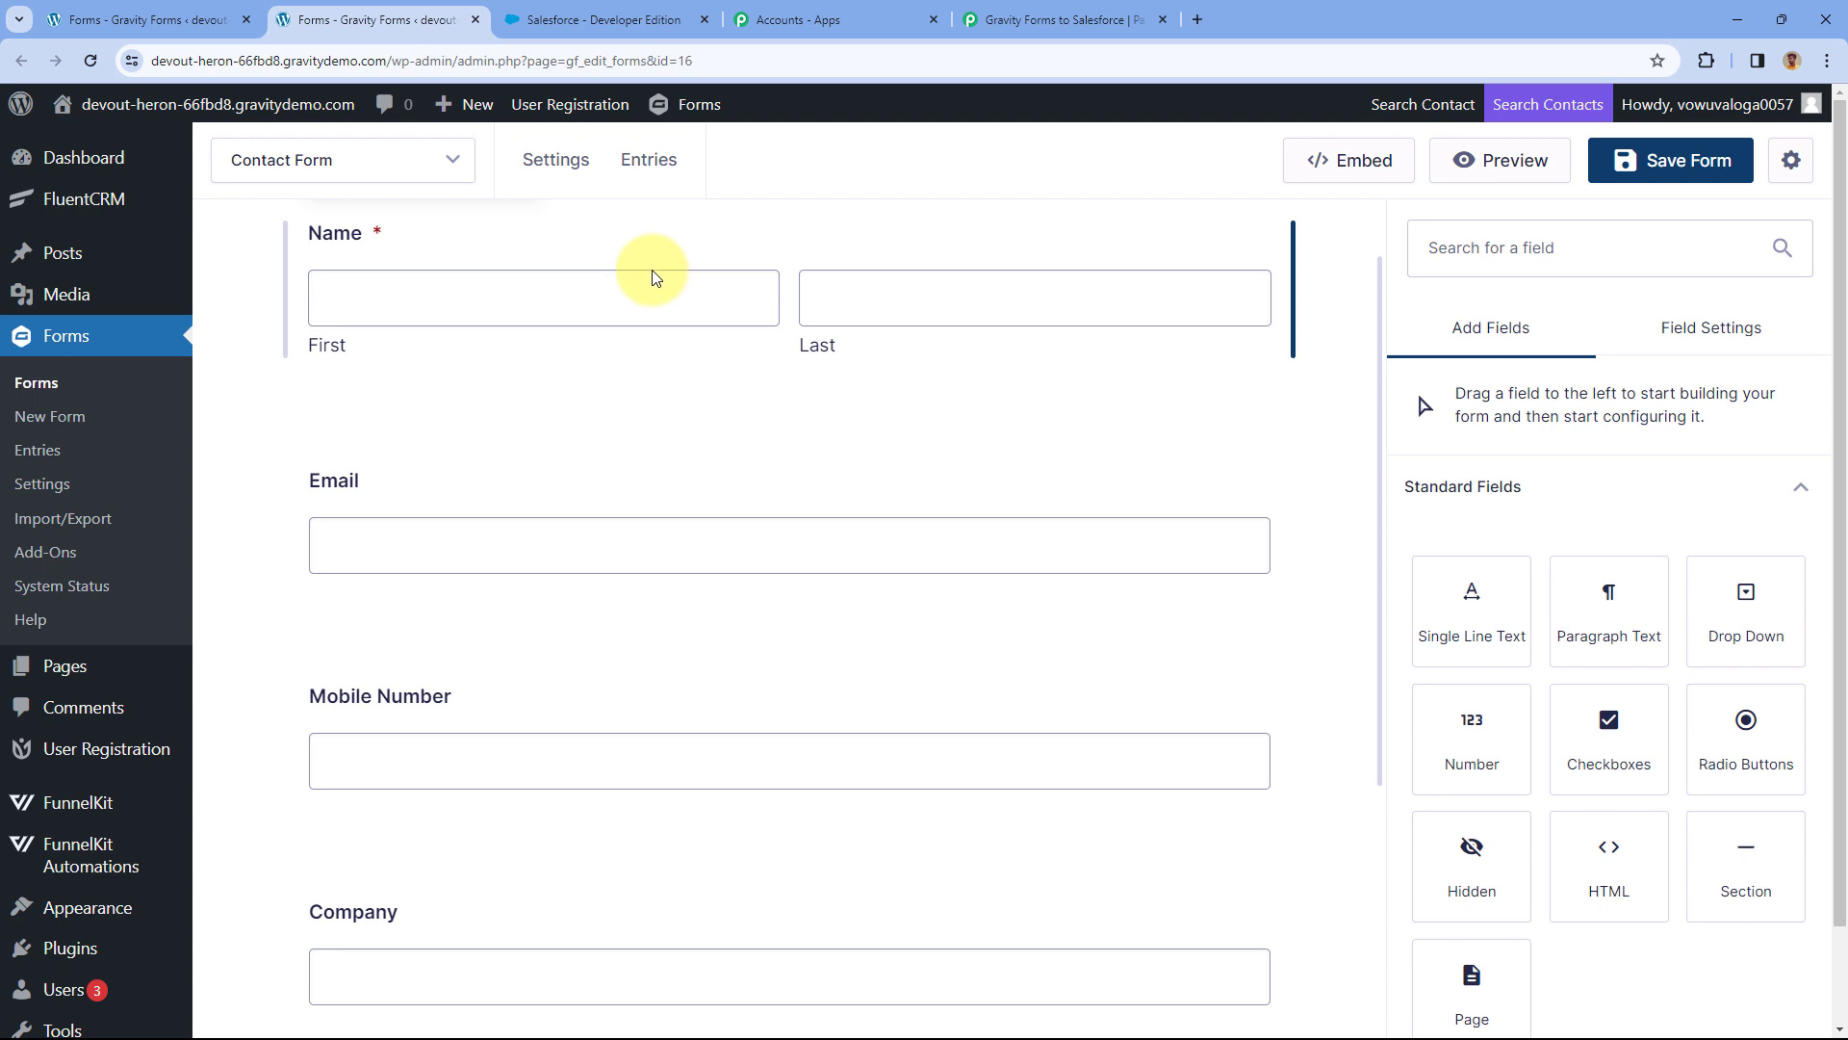
{"action": "left_click", "coordinate": [1079, 16]}
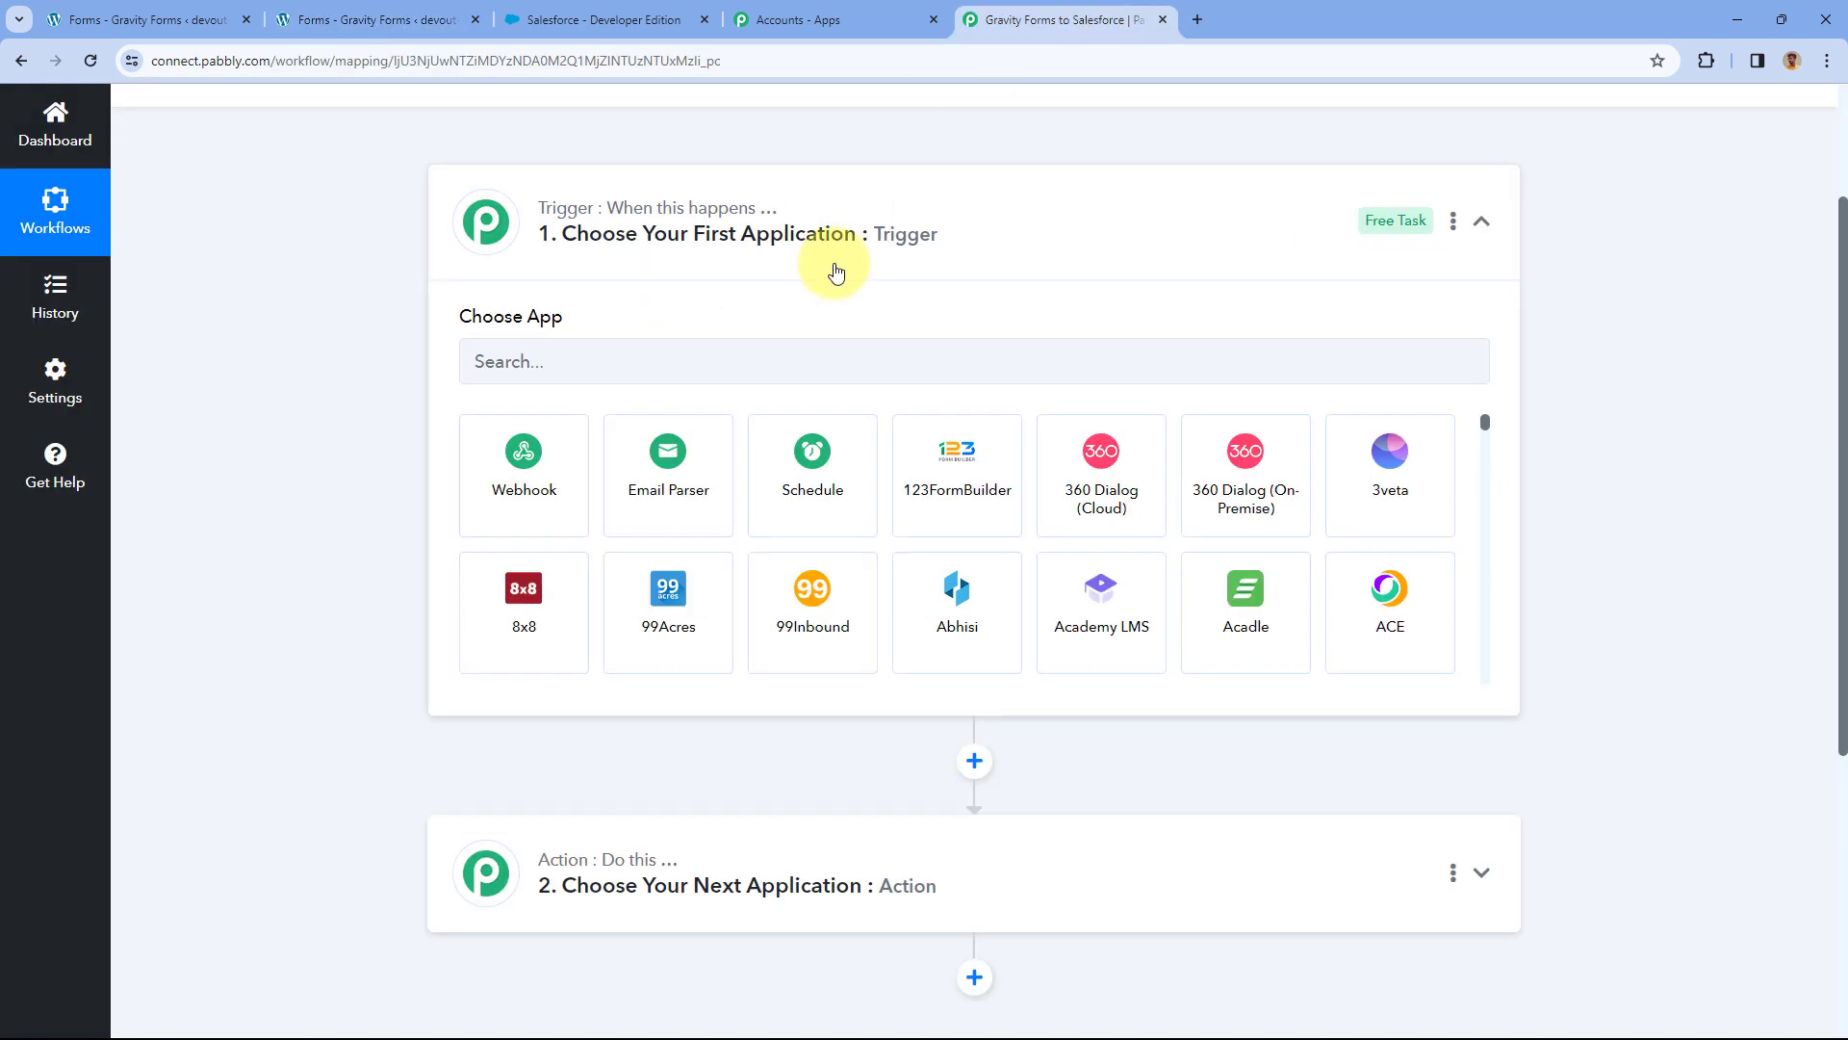
{"action": "left_click", "coordinate": [424, 14]}
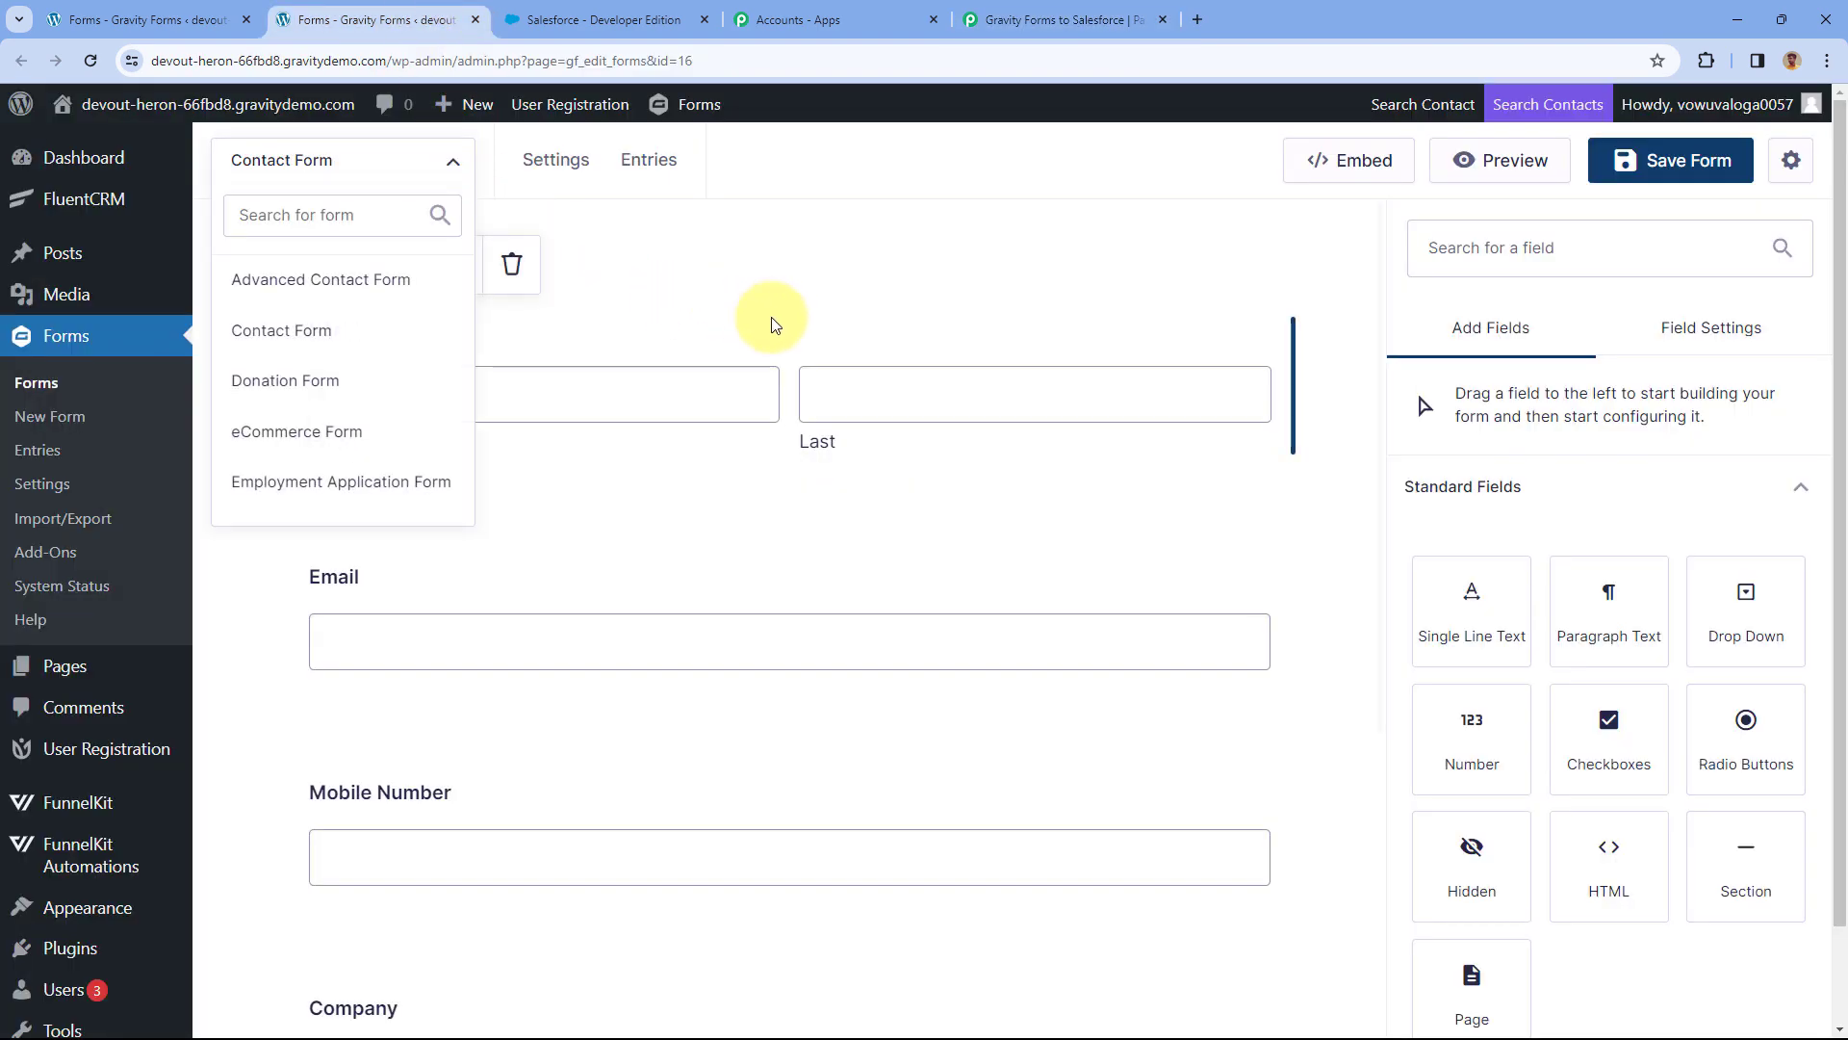
{"action": "left_click", "coordinate": [1057, 19]}
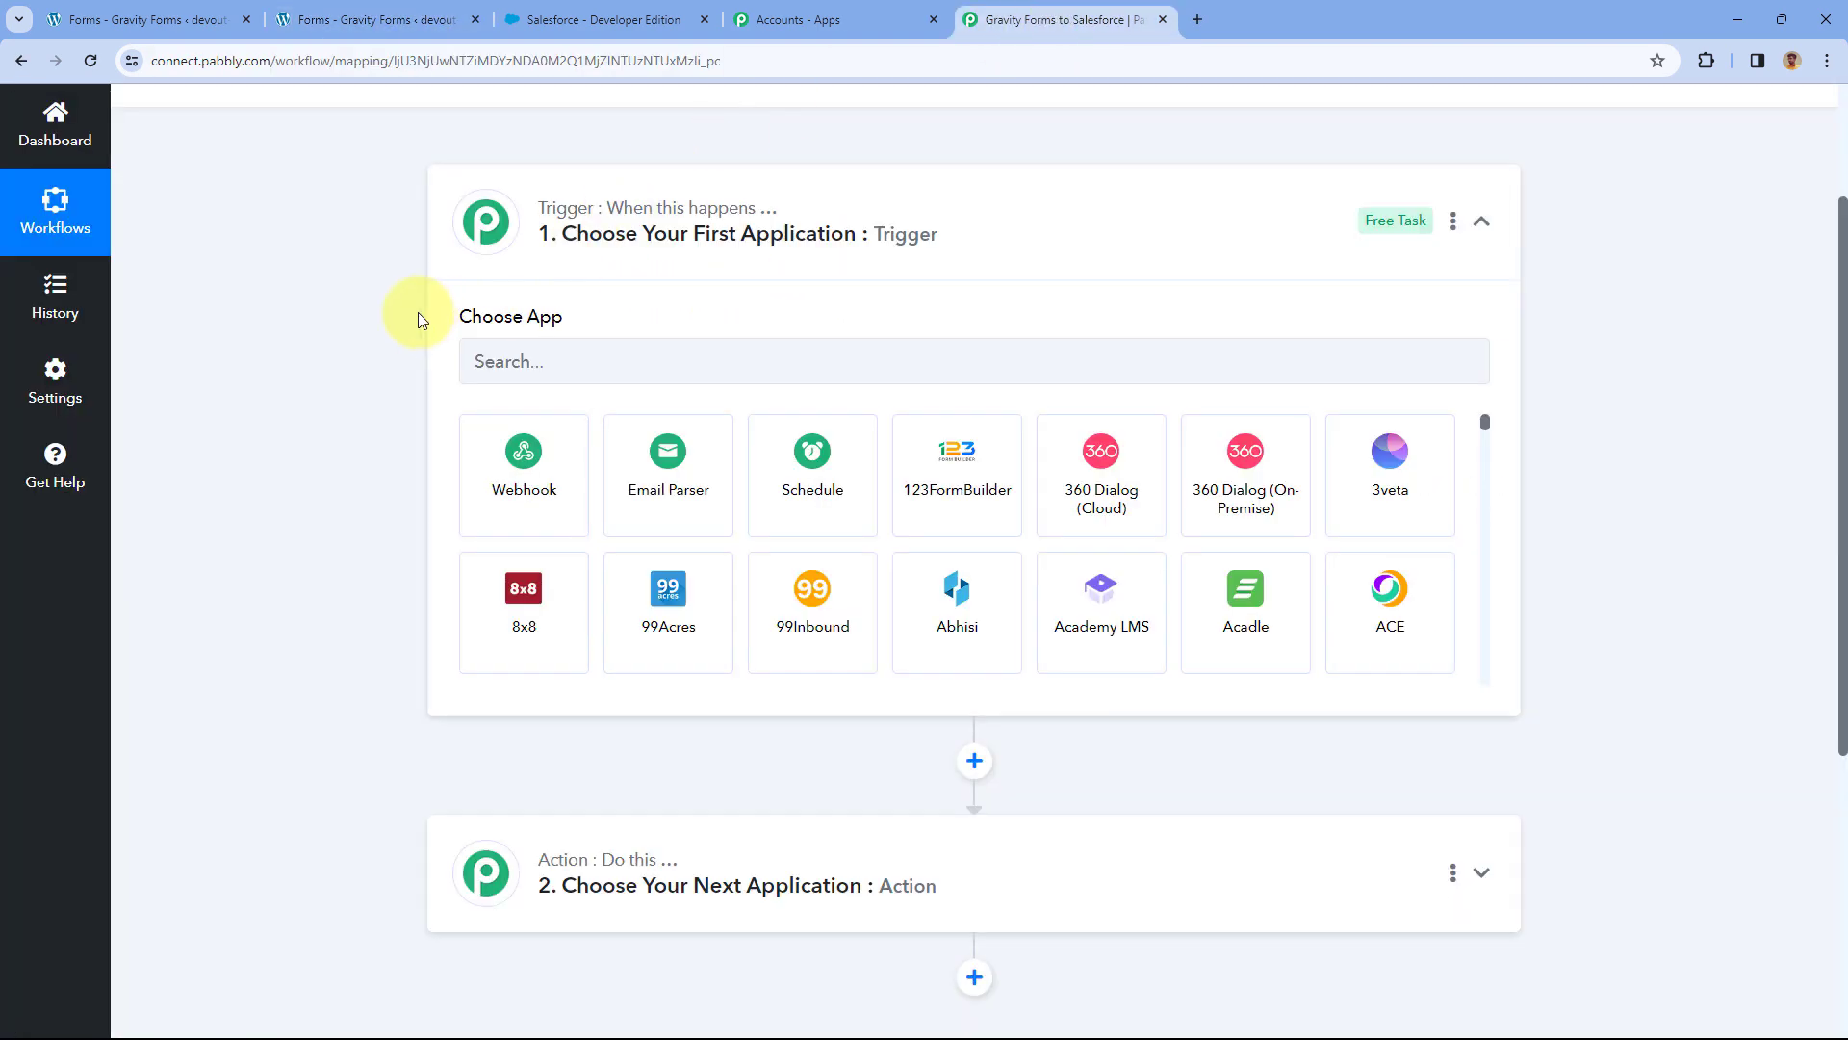
{"action": "scroll", "coordinate": [385, 319], "scroll_direction": "down", "scroll_amount": 1}
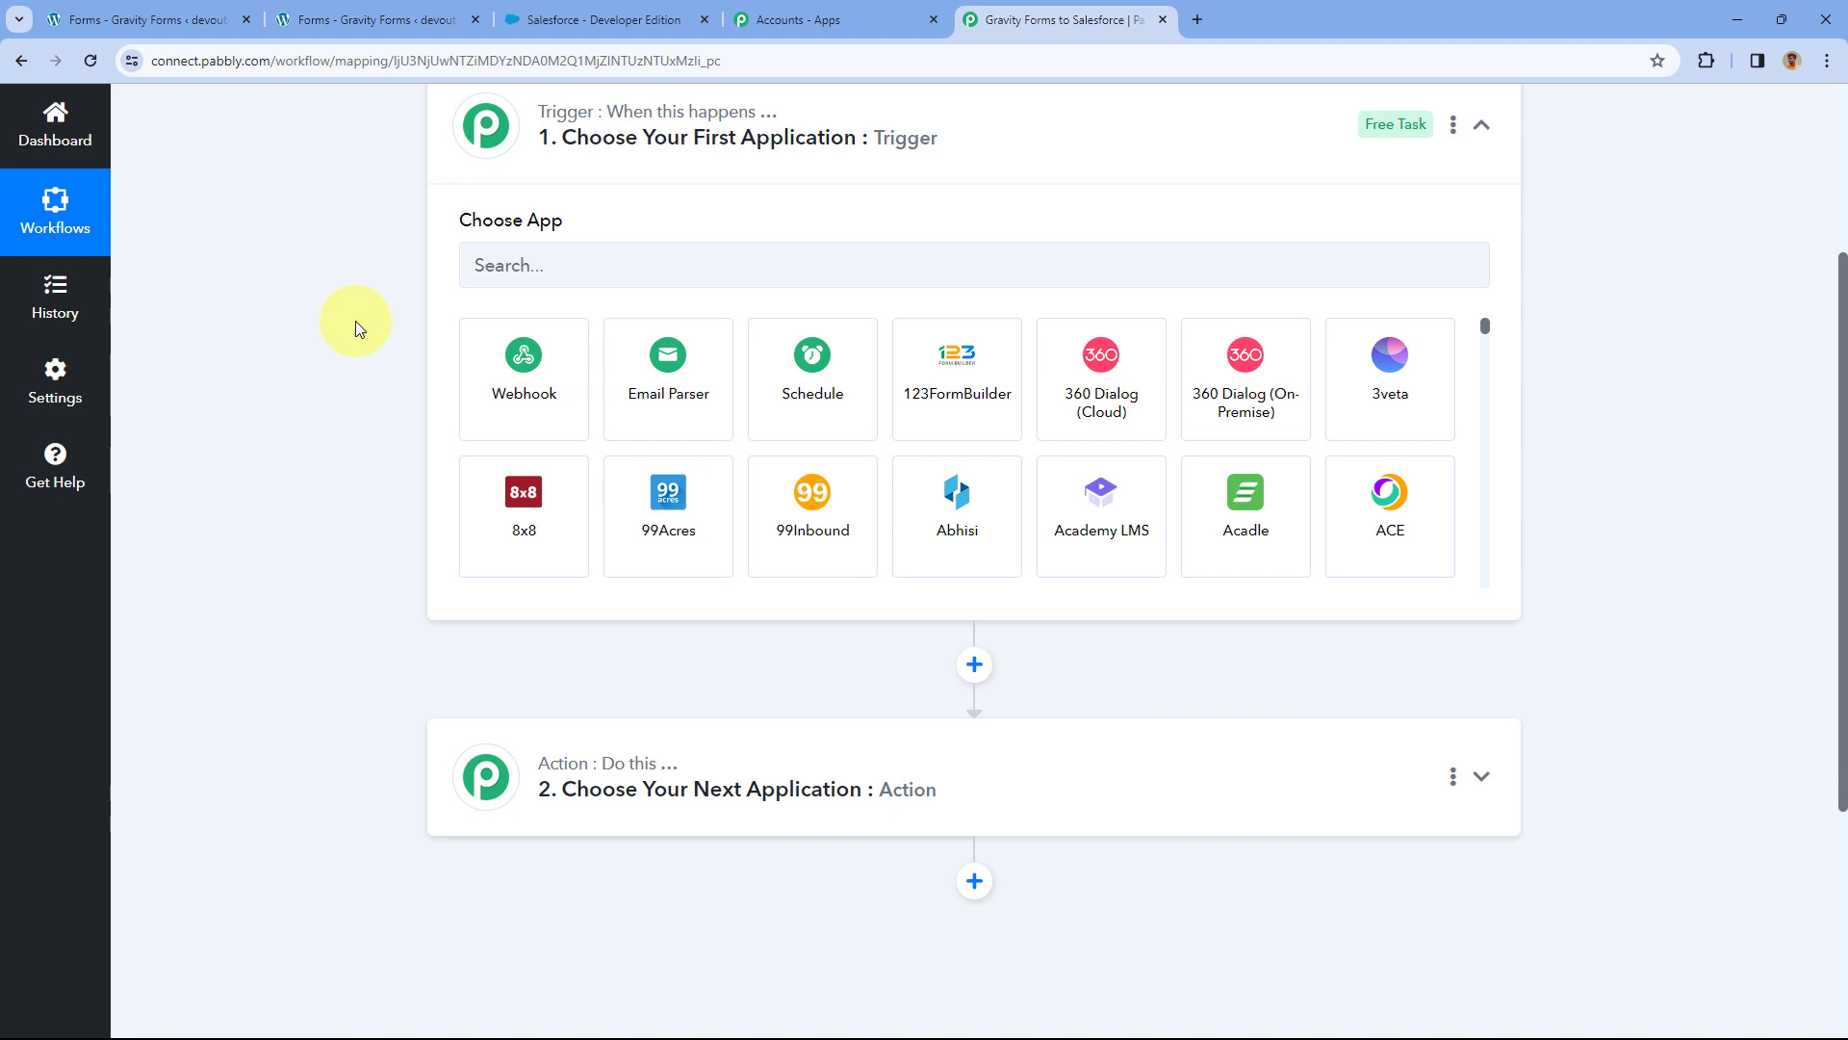
{"action": "scroll", "coordinate": [385, 300], "scroll_direction": "down", "scroll_amount": 1}
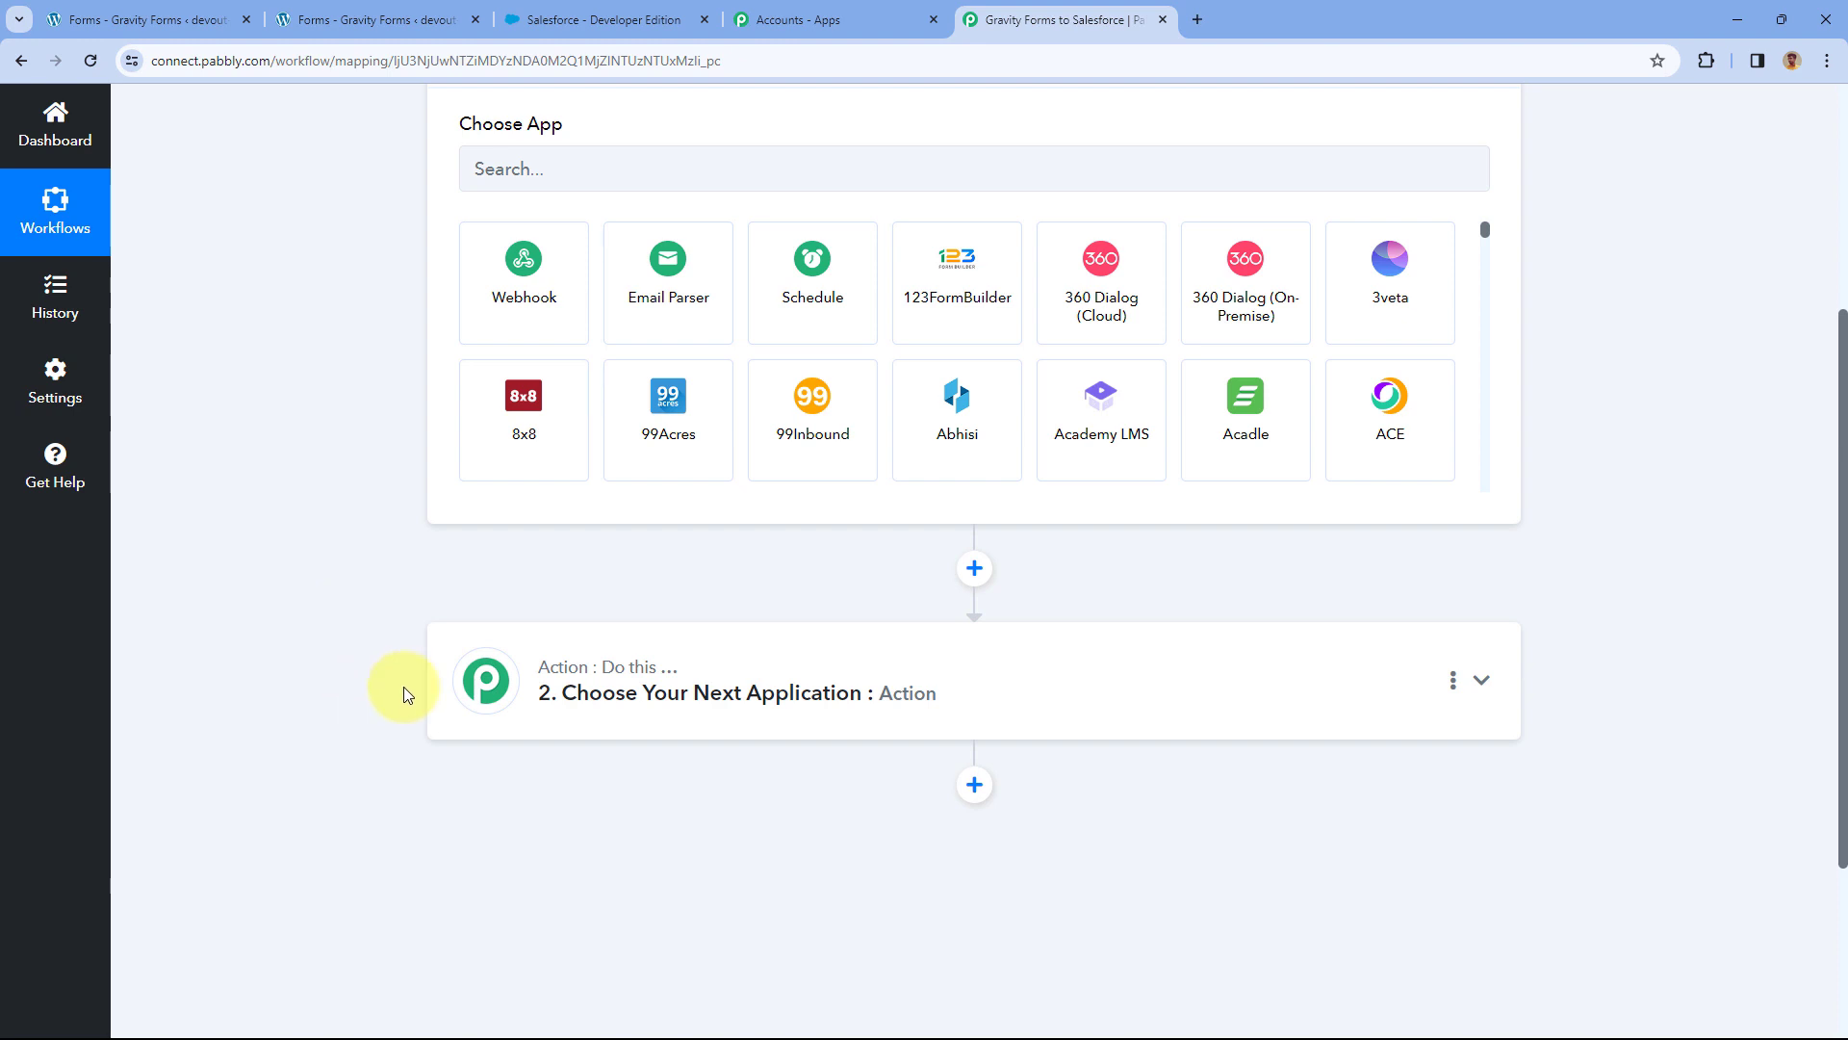
{"action": "left_click", "coordinate": [602, 19]}
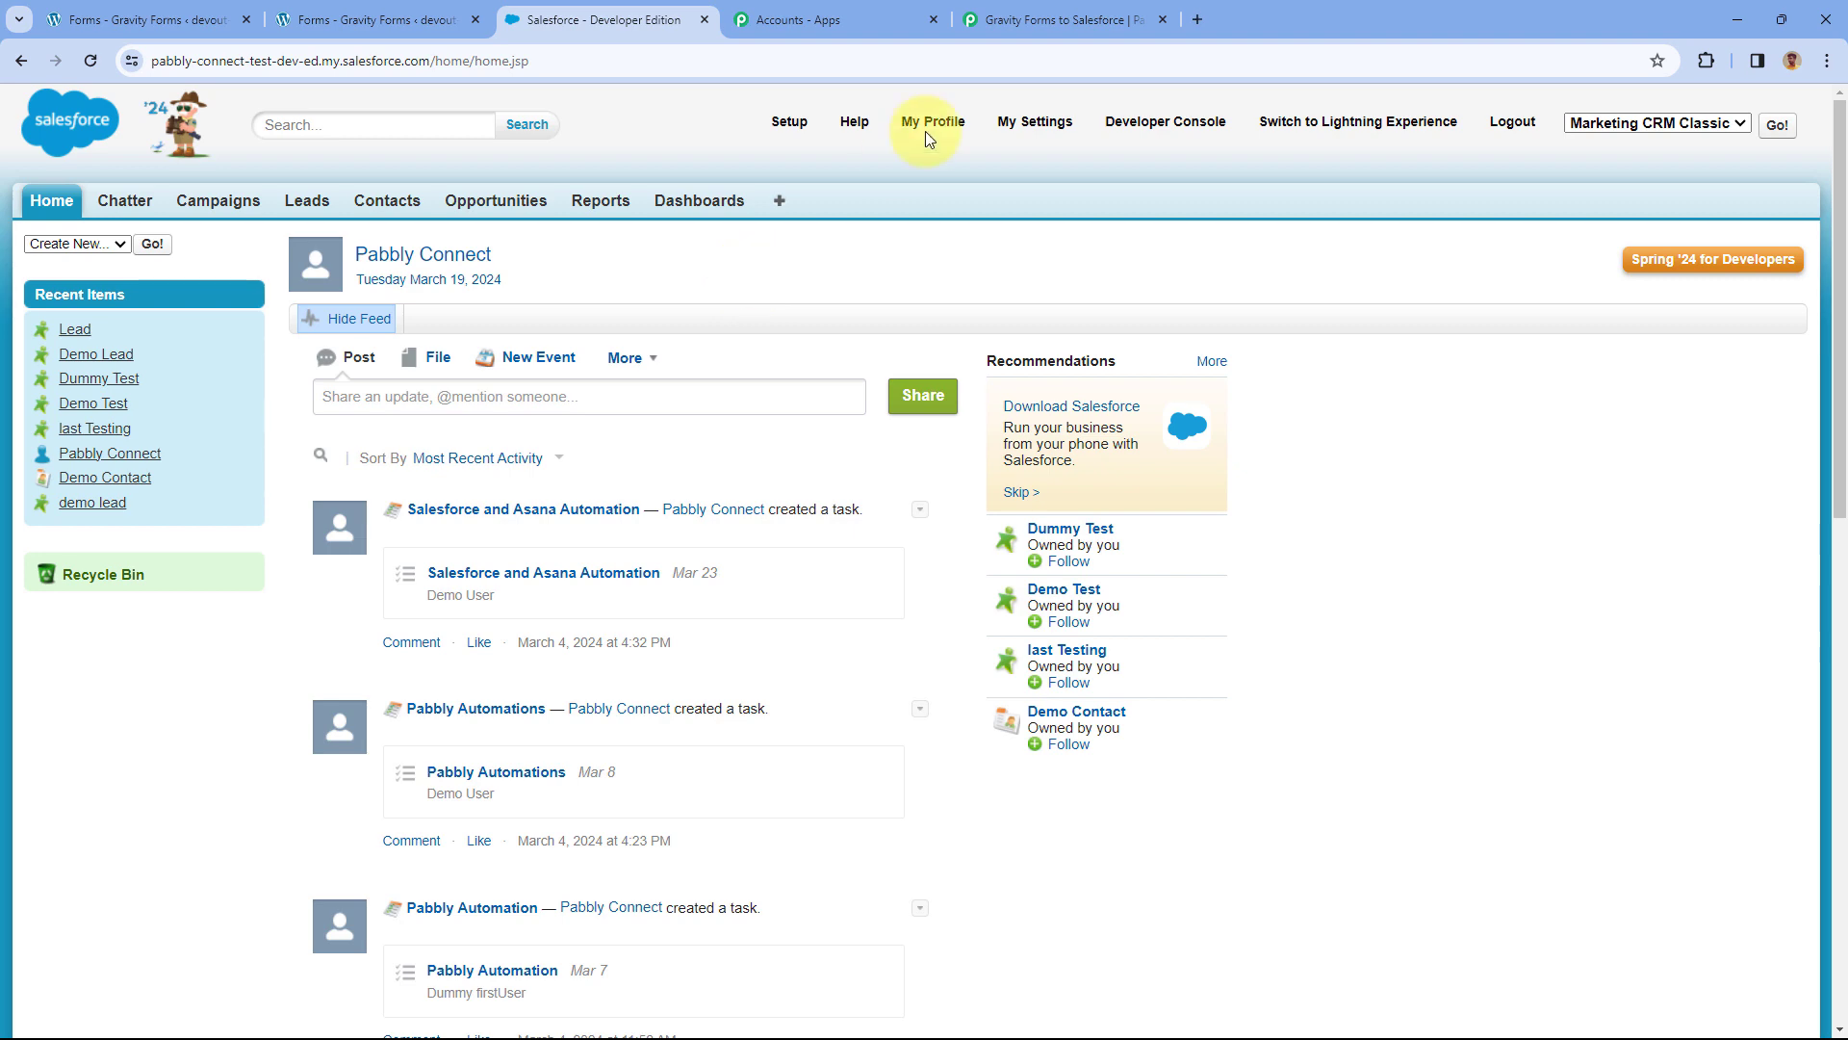
{"action": "left_click", "coordinate": [1059, 19]}
{"action": "scroll", "coordinate": [726, 338], "scroll_direction": "up", "scroll_amount": 2}
Set the trigger to Gravity Forms with the New Response event.
{"action": "left_click", "coordinate": [533, 349]}
{"action": "type", "text": "Gra"}
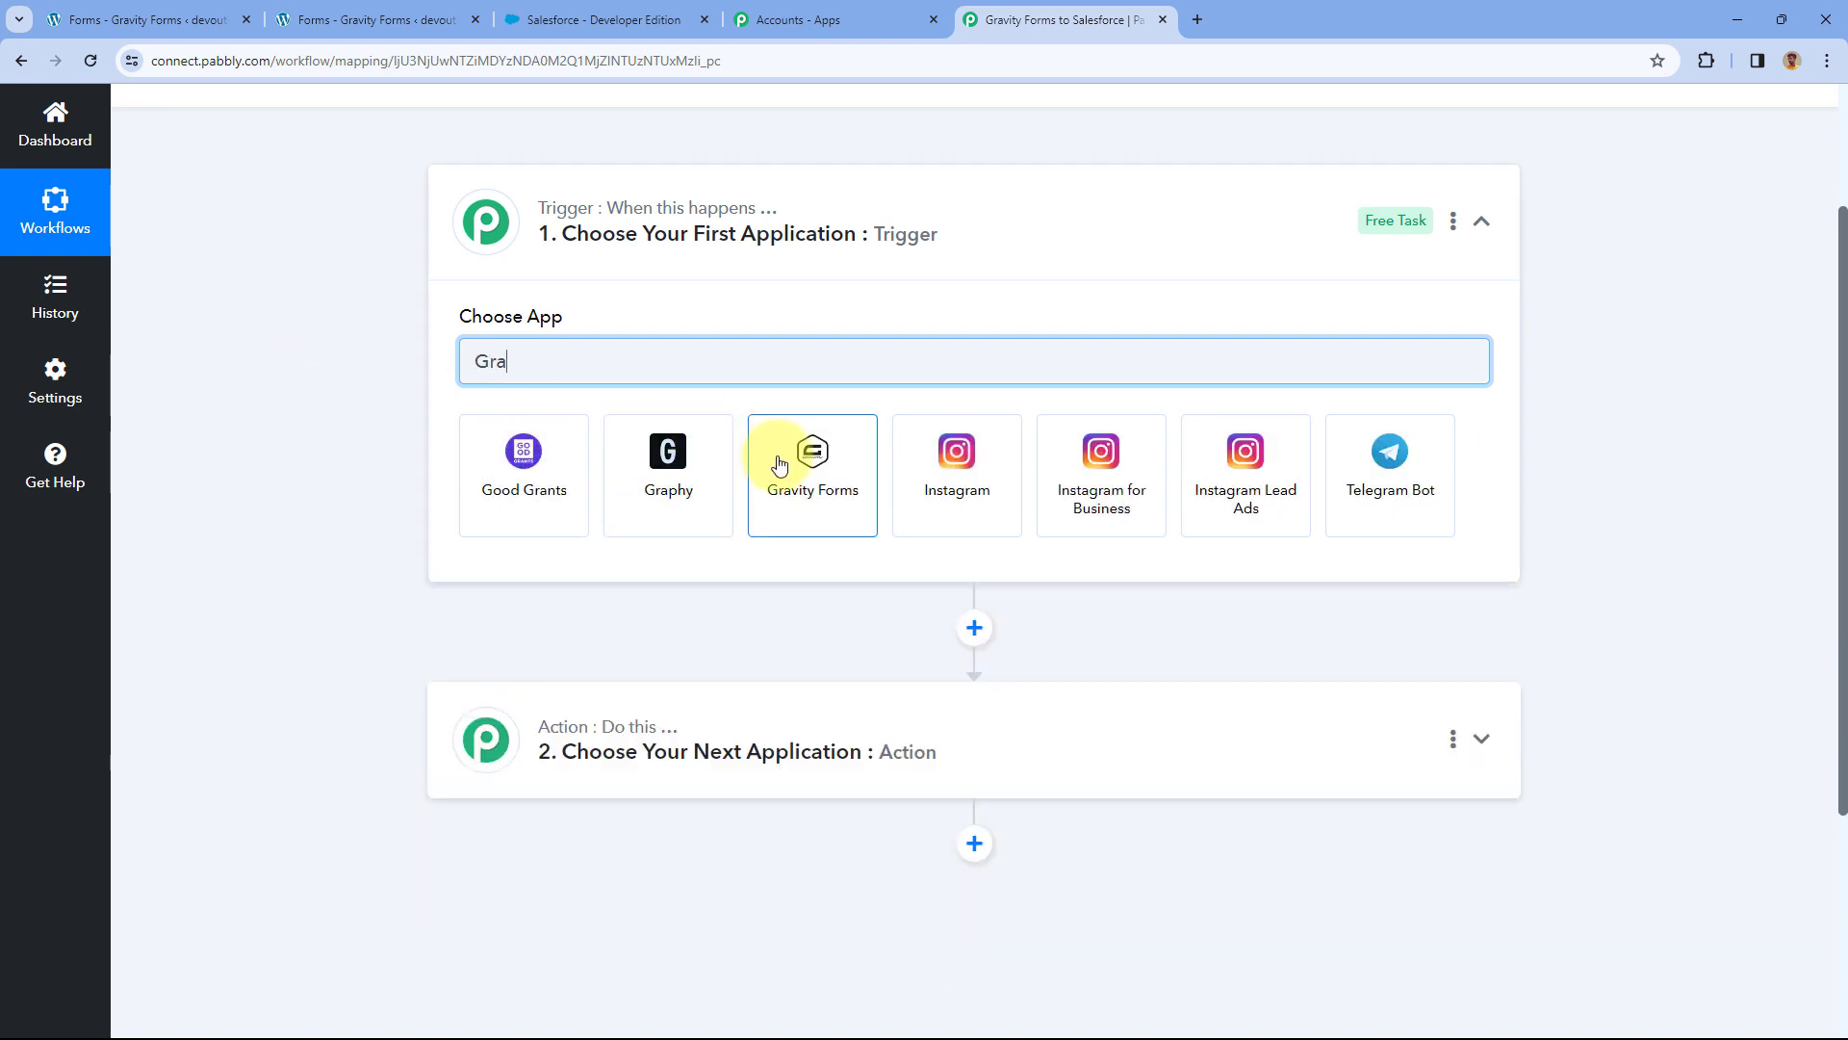
{"action": "left_click", "coordinate": [776, 456]}
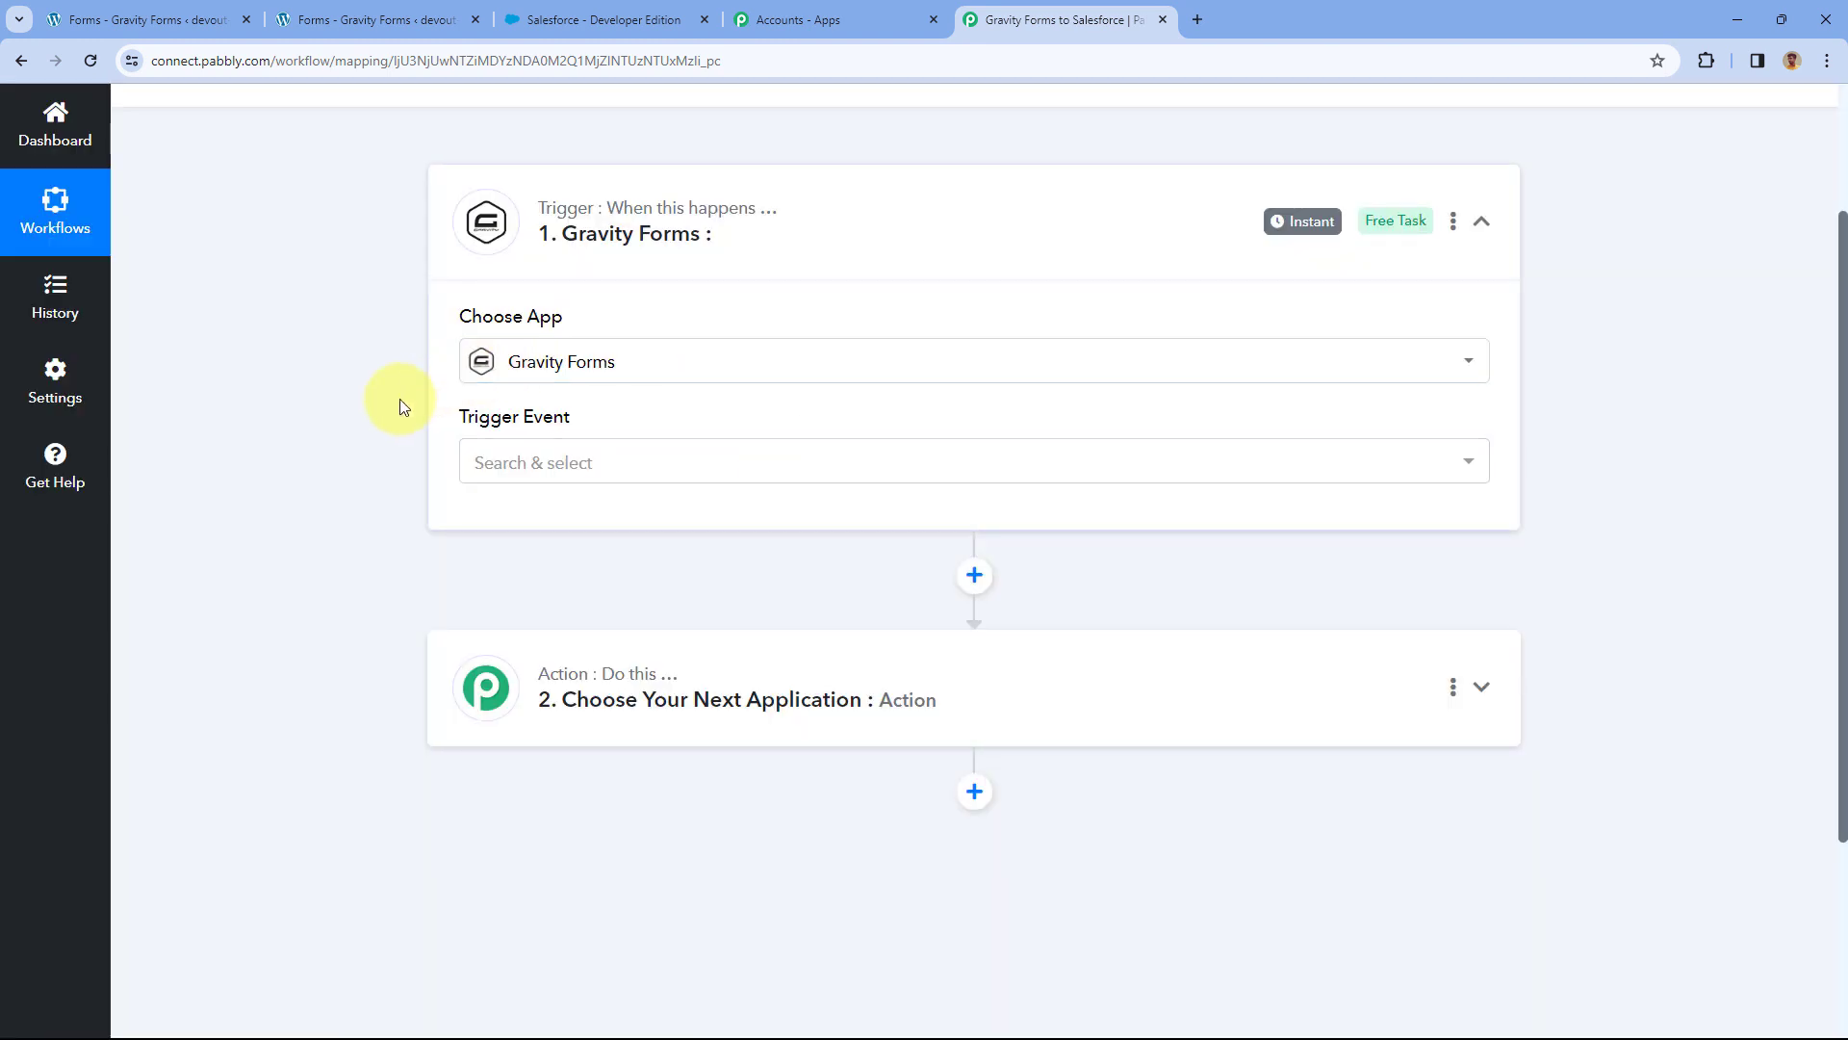
{"action": "left_click", "coordinate": [623, 467]}
{"action": "scroll", "coordinate": [409, 438], "scroll_direction": "down", "scroll_amount": 1}
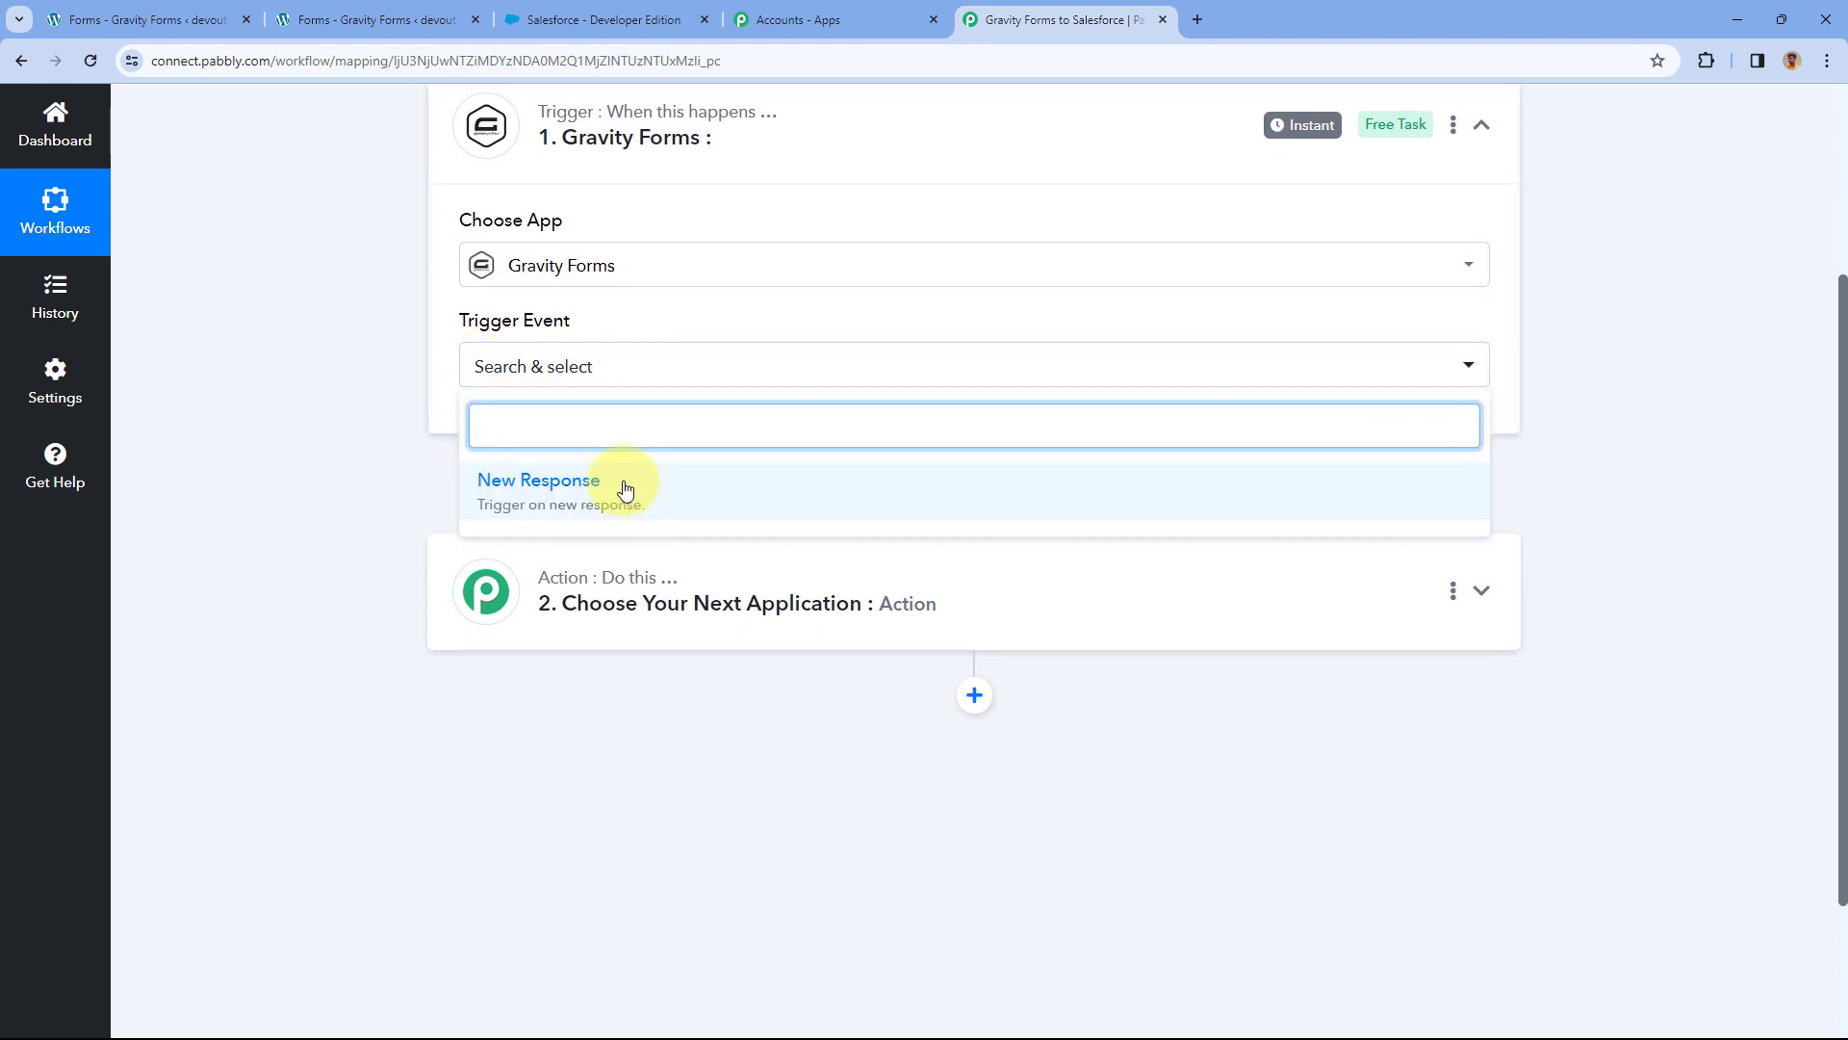
{"action": "left_click", "coordinate": [619, 489]}
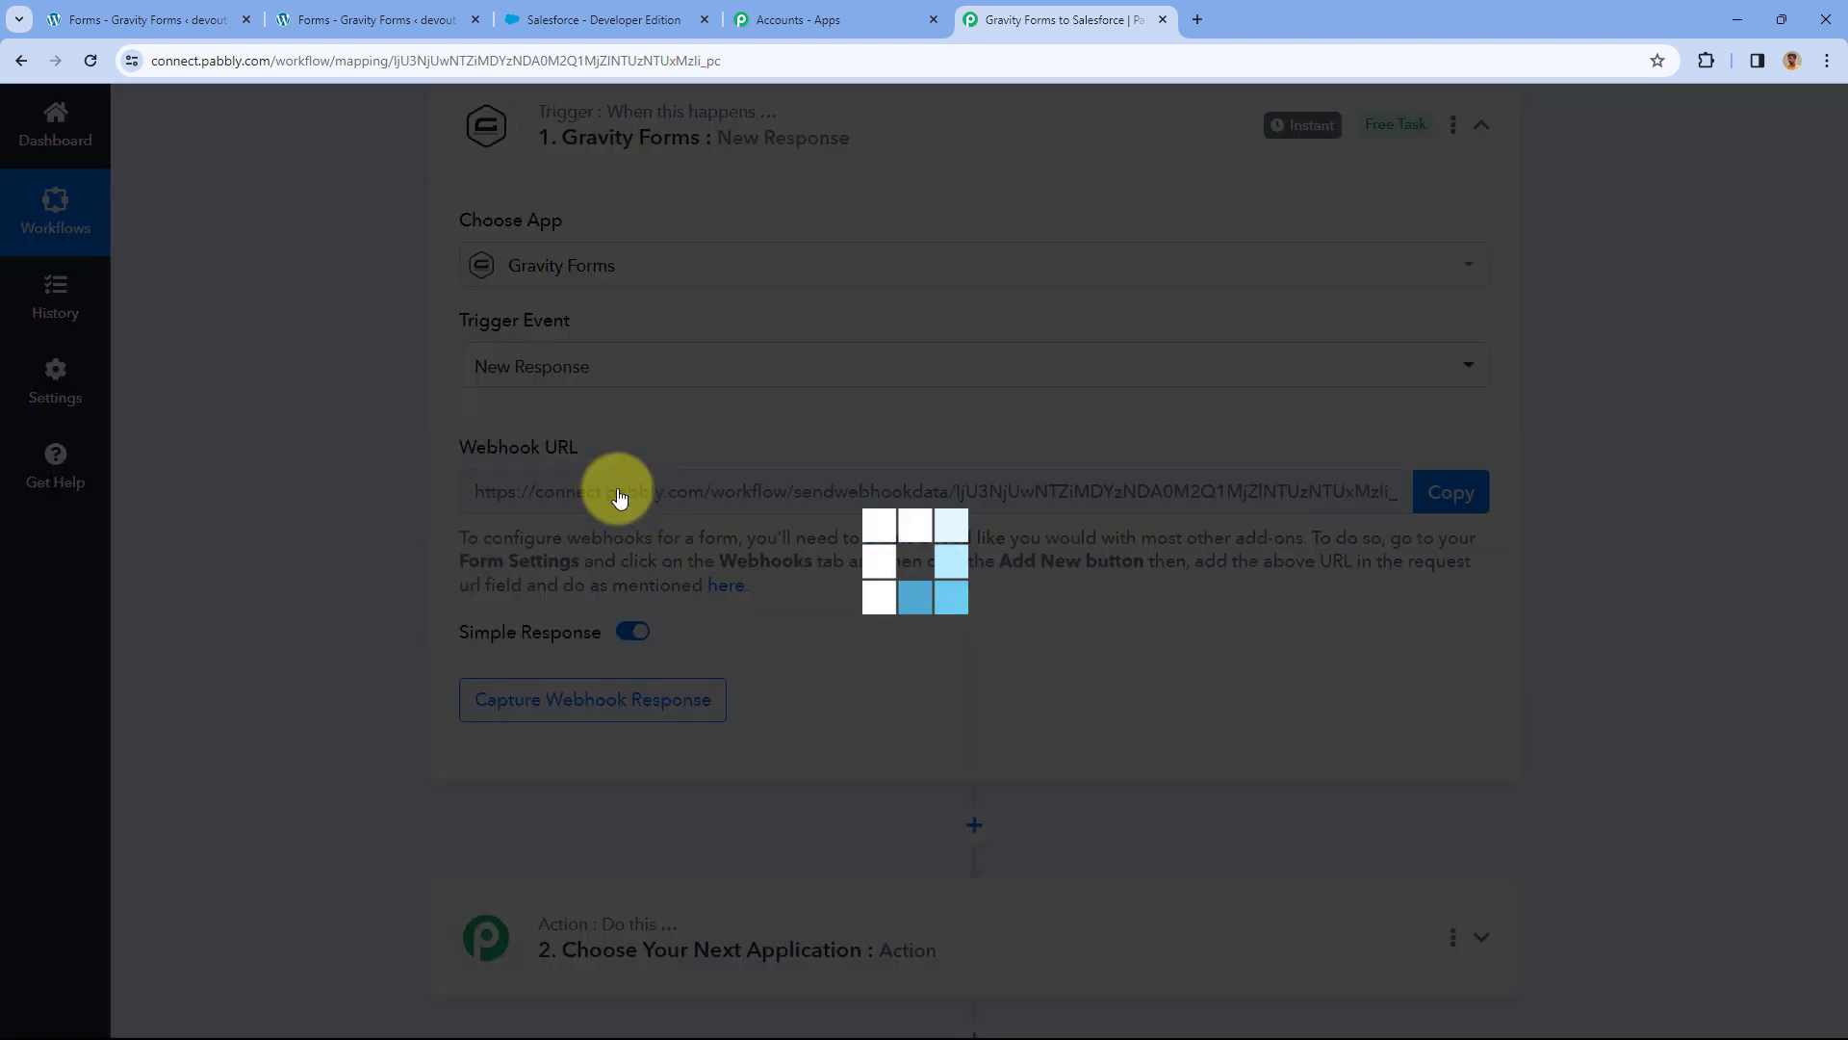
{"action": "scroll", "coordinate": [760, 452], "scroll_direction": "up", "scroll_amount": 1}
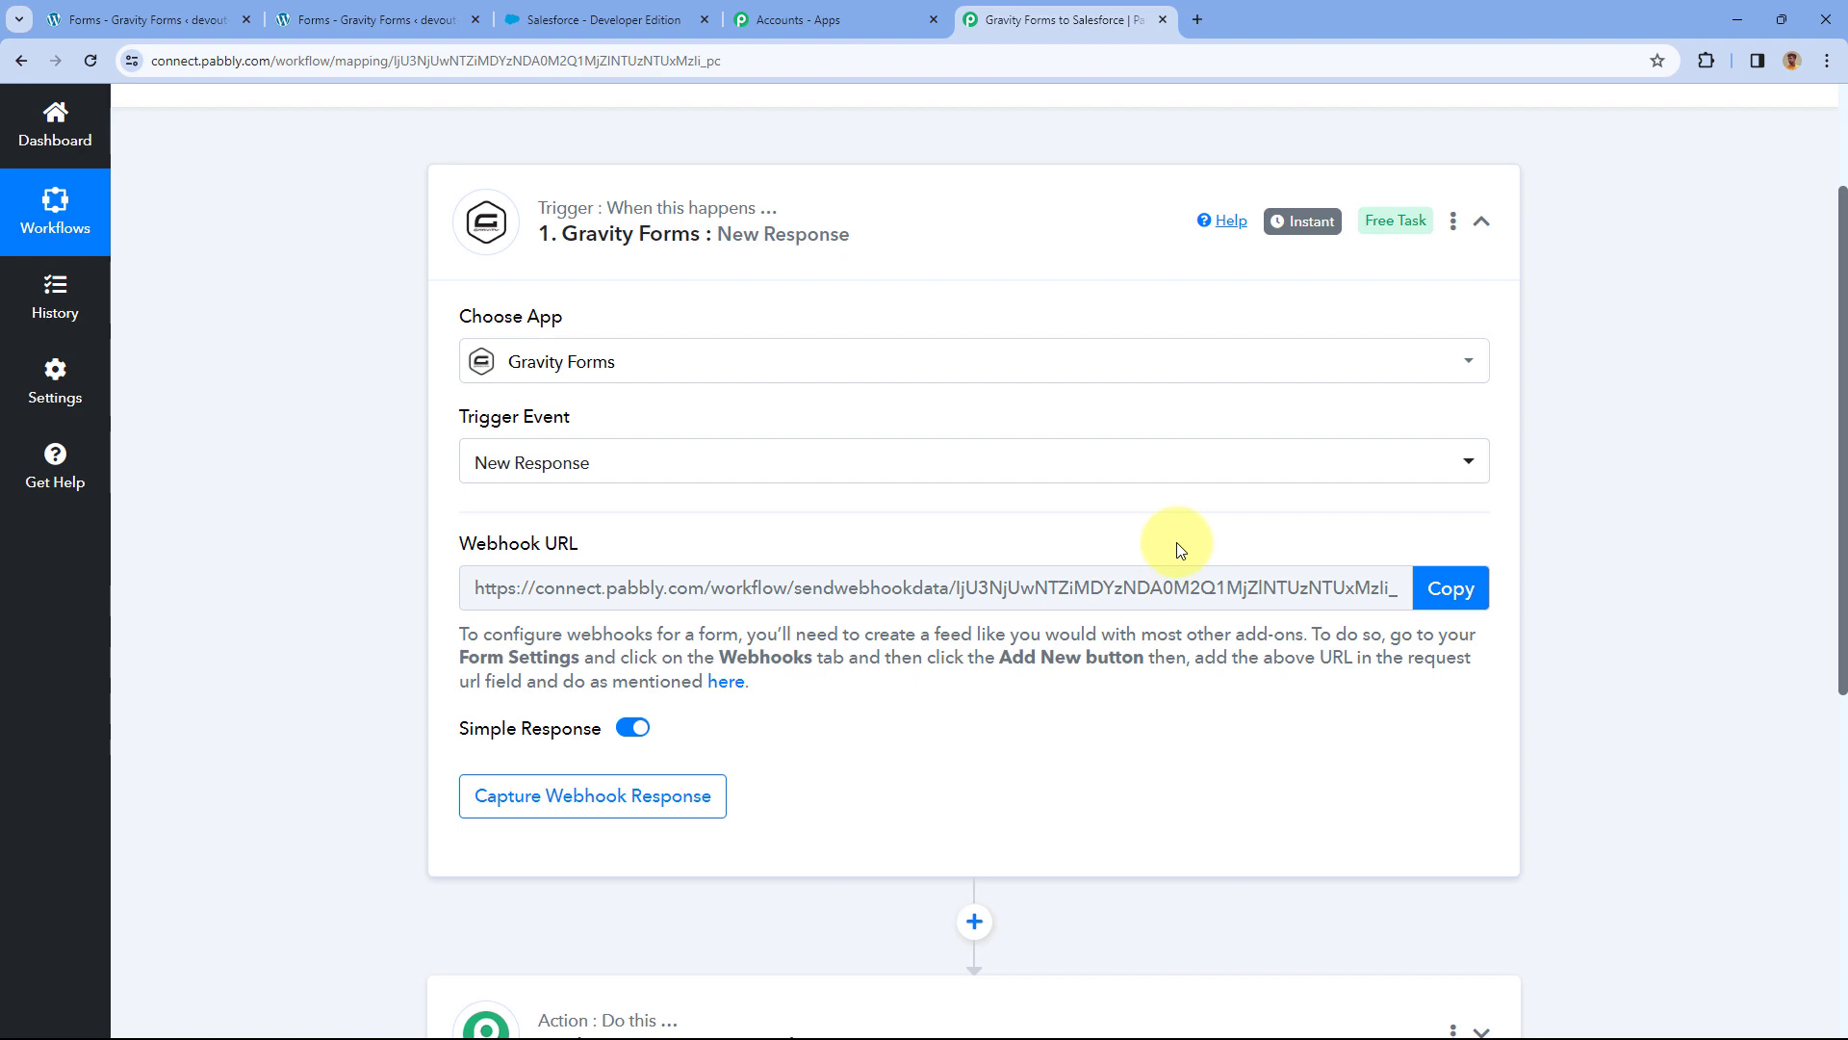
Check the Contact Form in WordPress, then copy the trigger's webhook URL.
{"action": "left_click", "coordinate": [404, 19]}
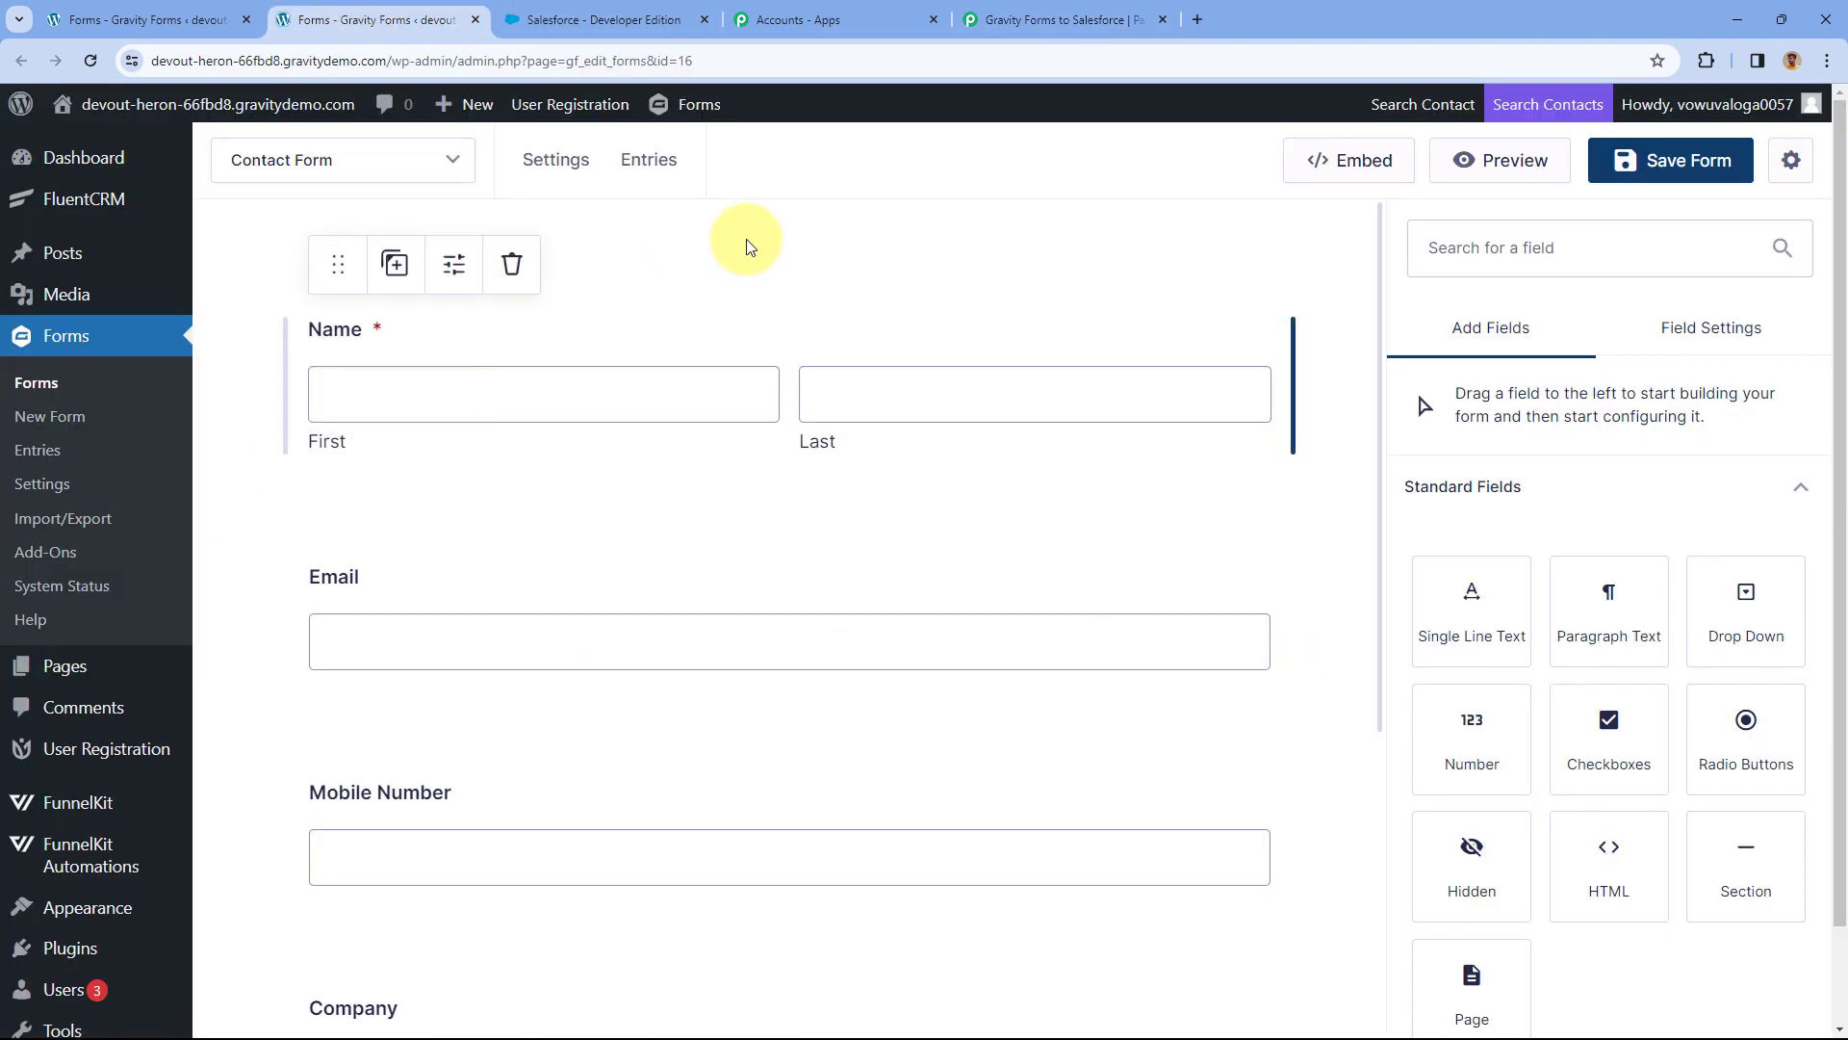
{"action": "left_click", "coordinate": [1087, 20]}
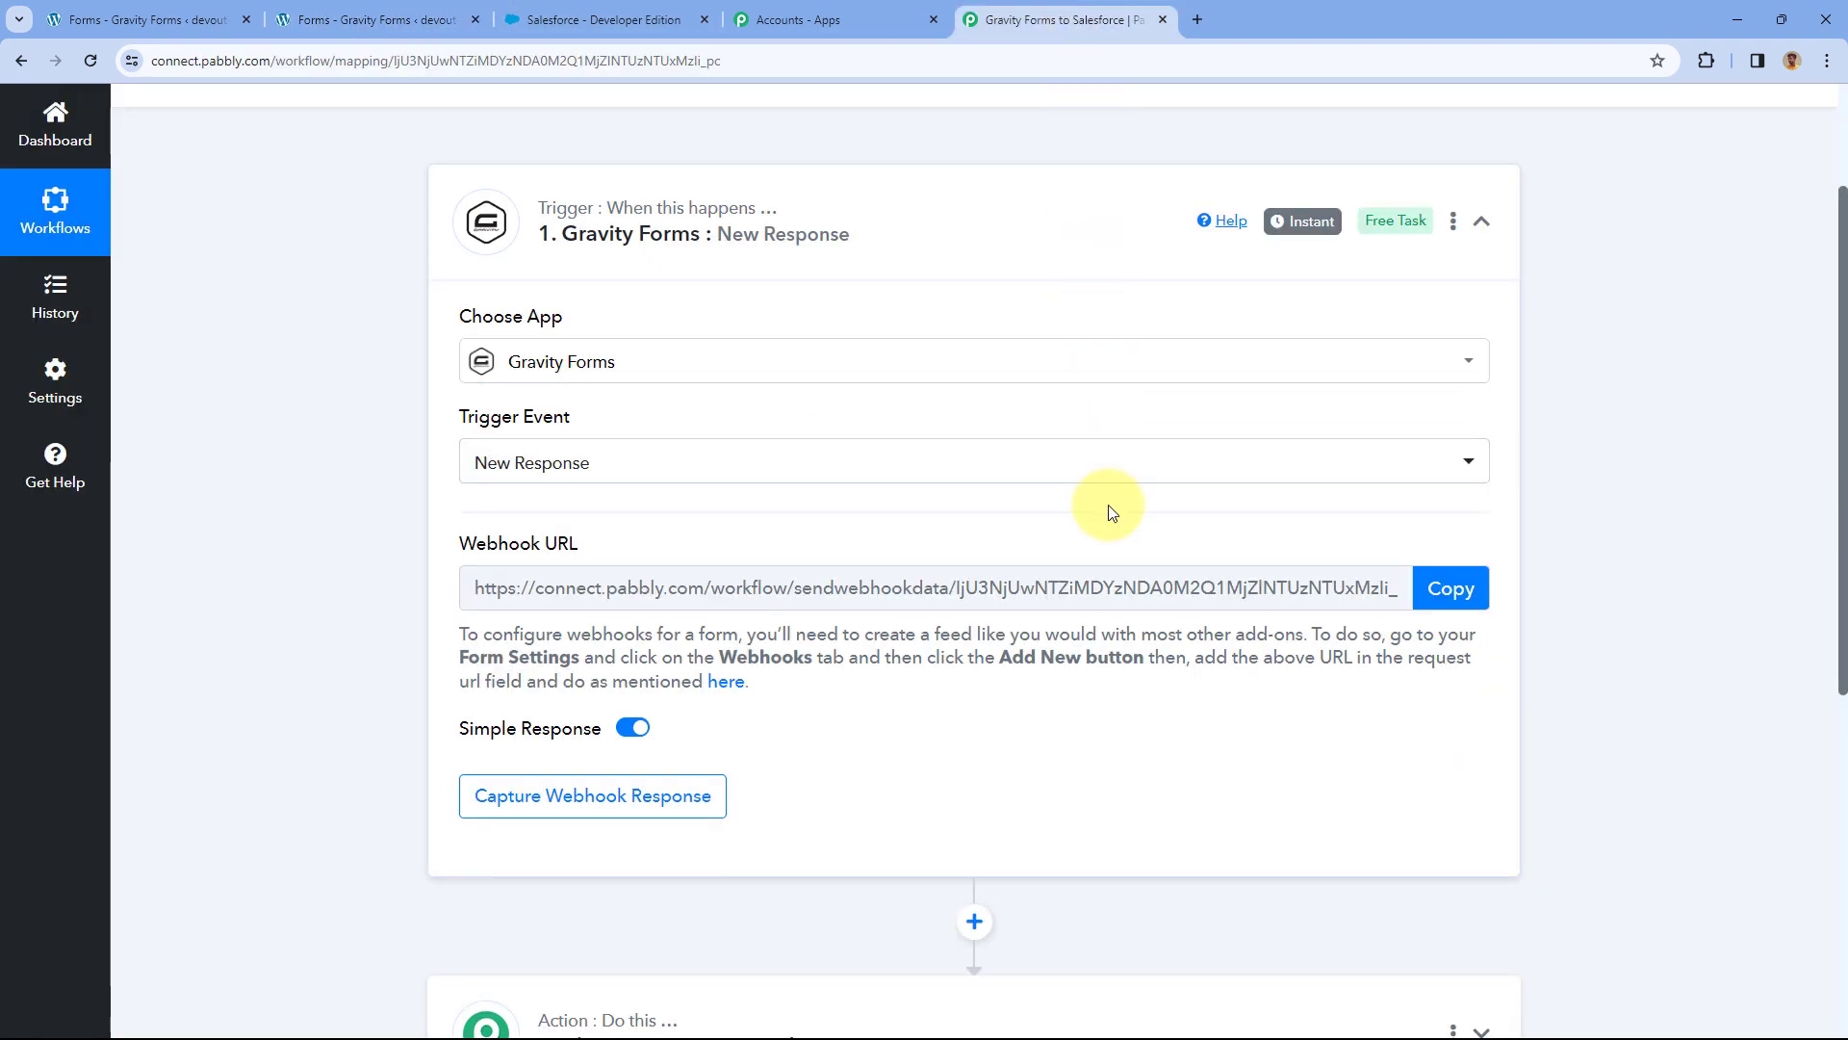
{"action": "left_click", "coordinate": [1456, 589]}
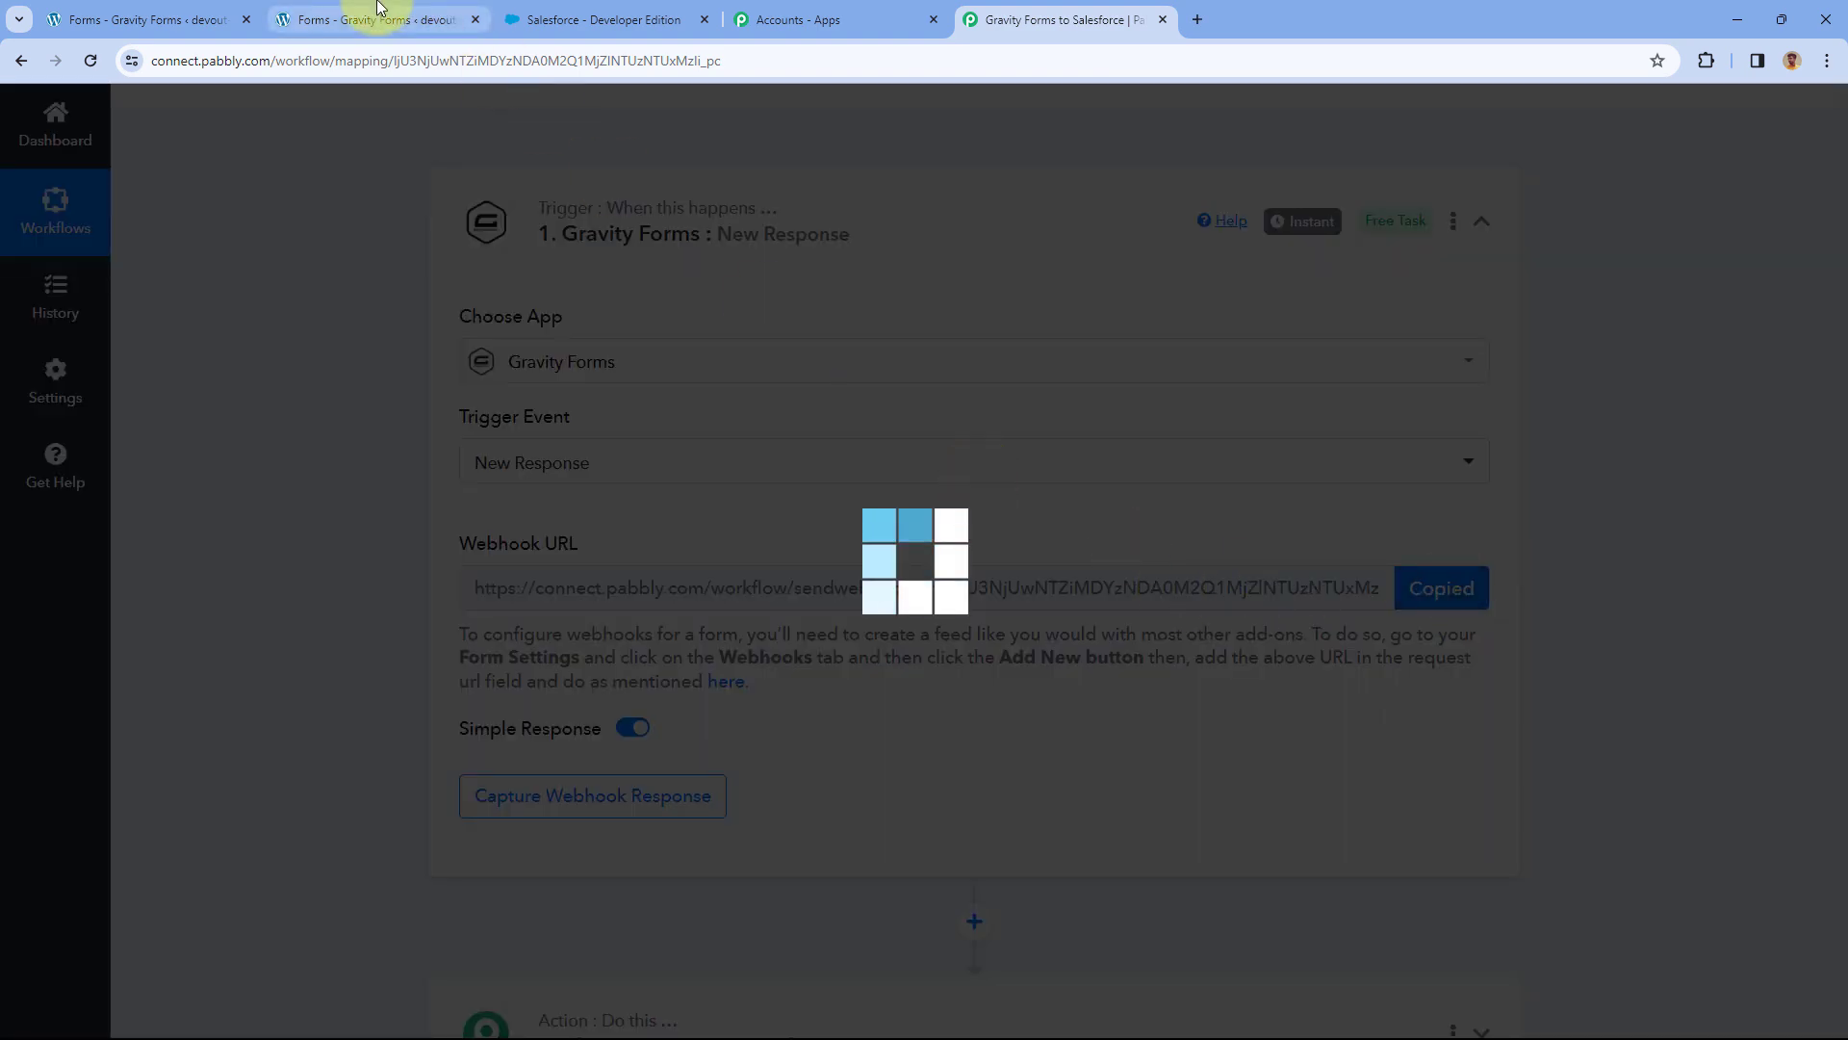
{"action": "left_click", "coordinate": [378, 9]}
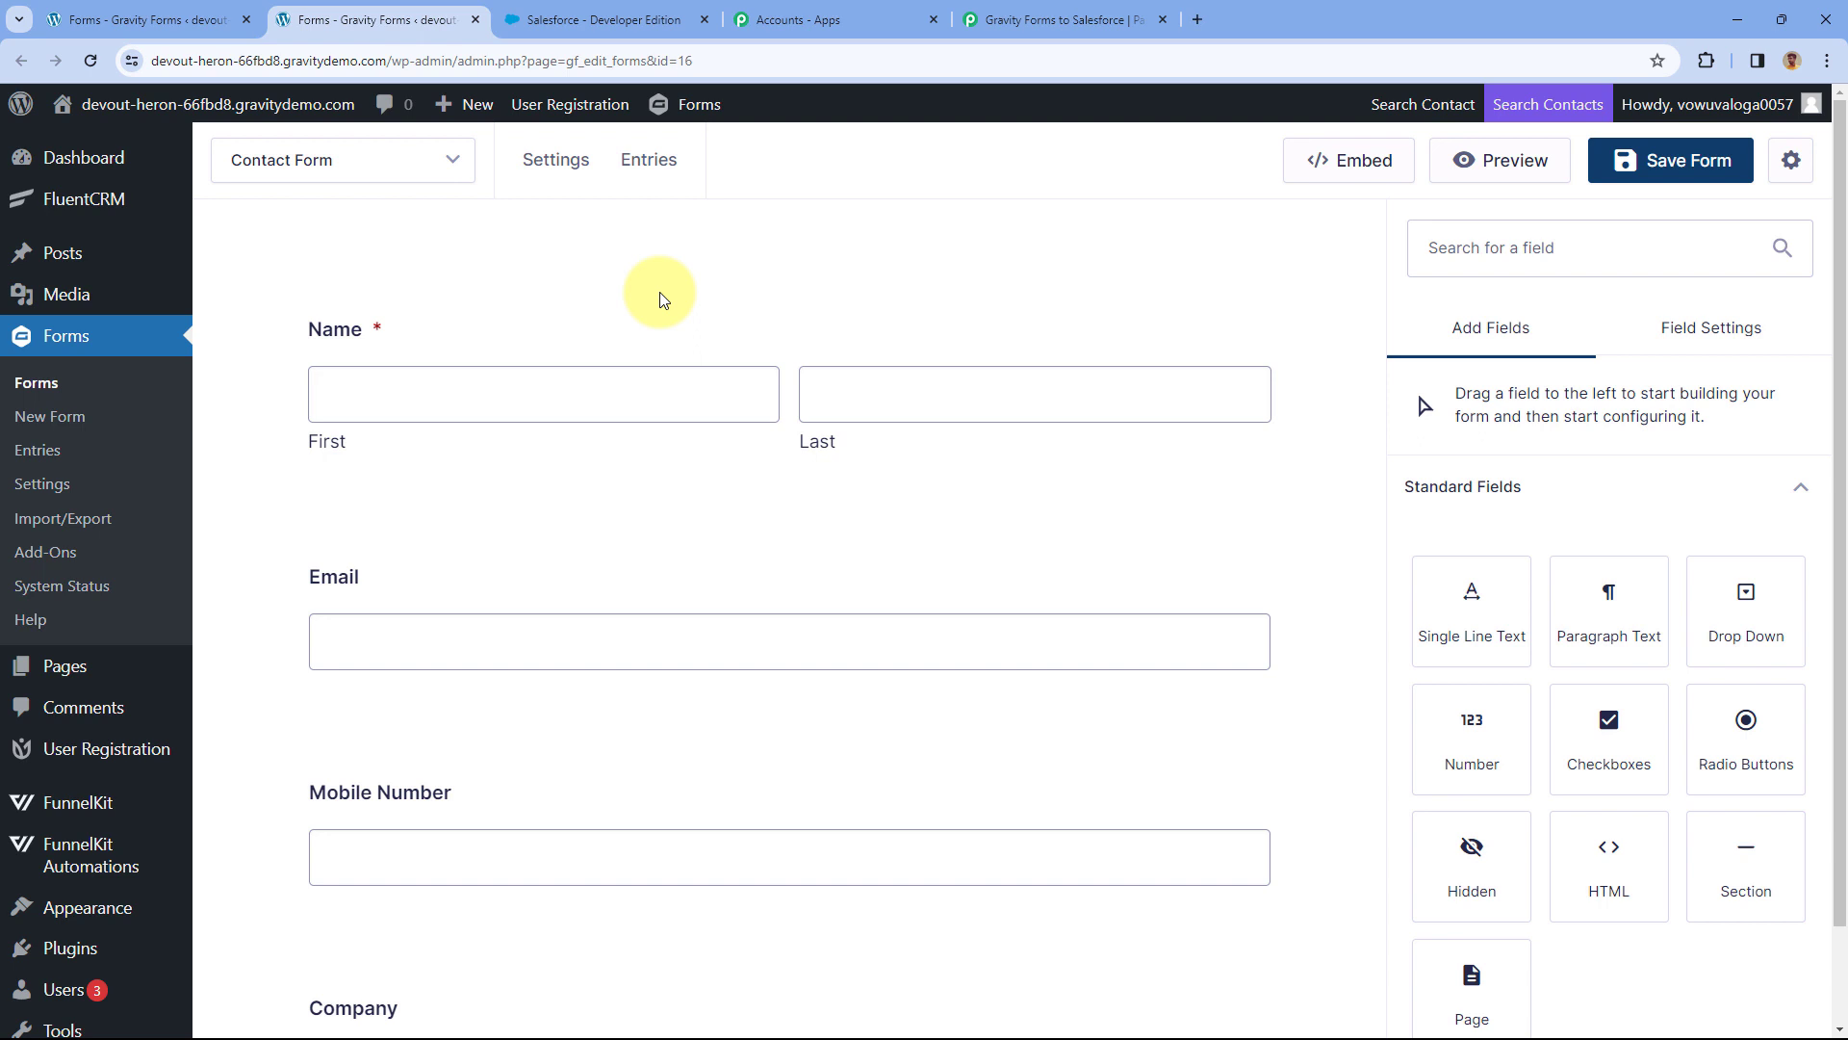
Scroll the WordPress admin sidebar to reveal the Plugins submenu.
{"action": "scroll", "coordinate": [53, 587], "scroll_direction": "down", "scroll_amount": 1}
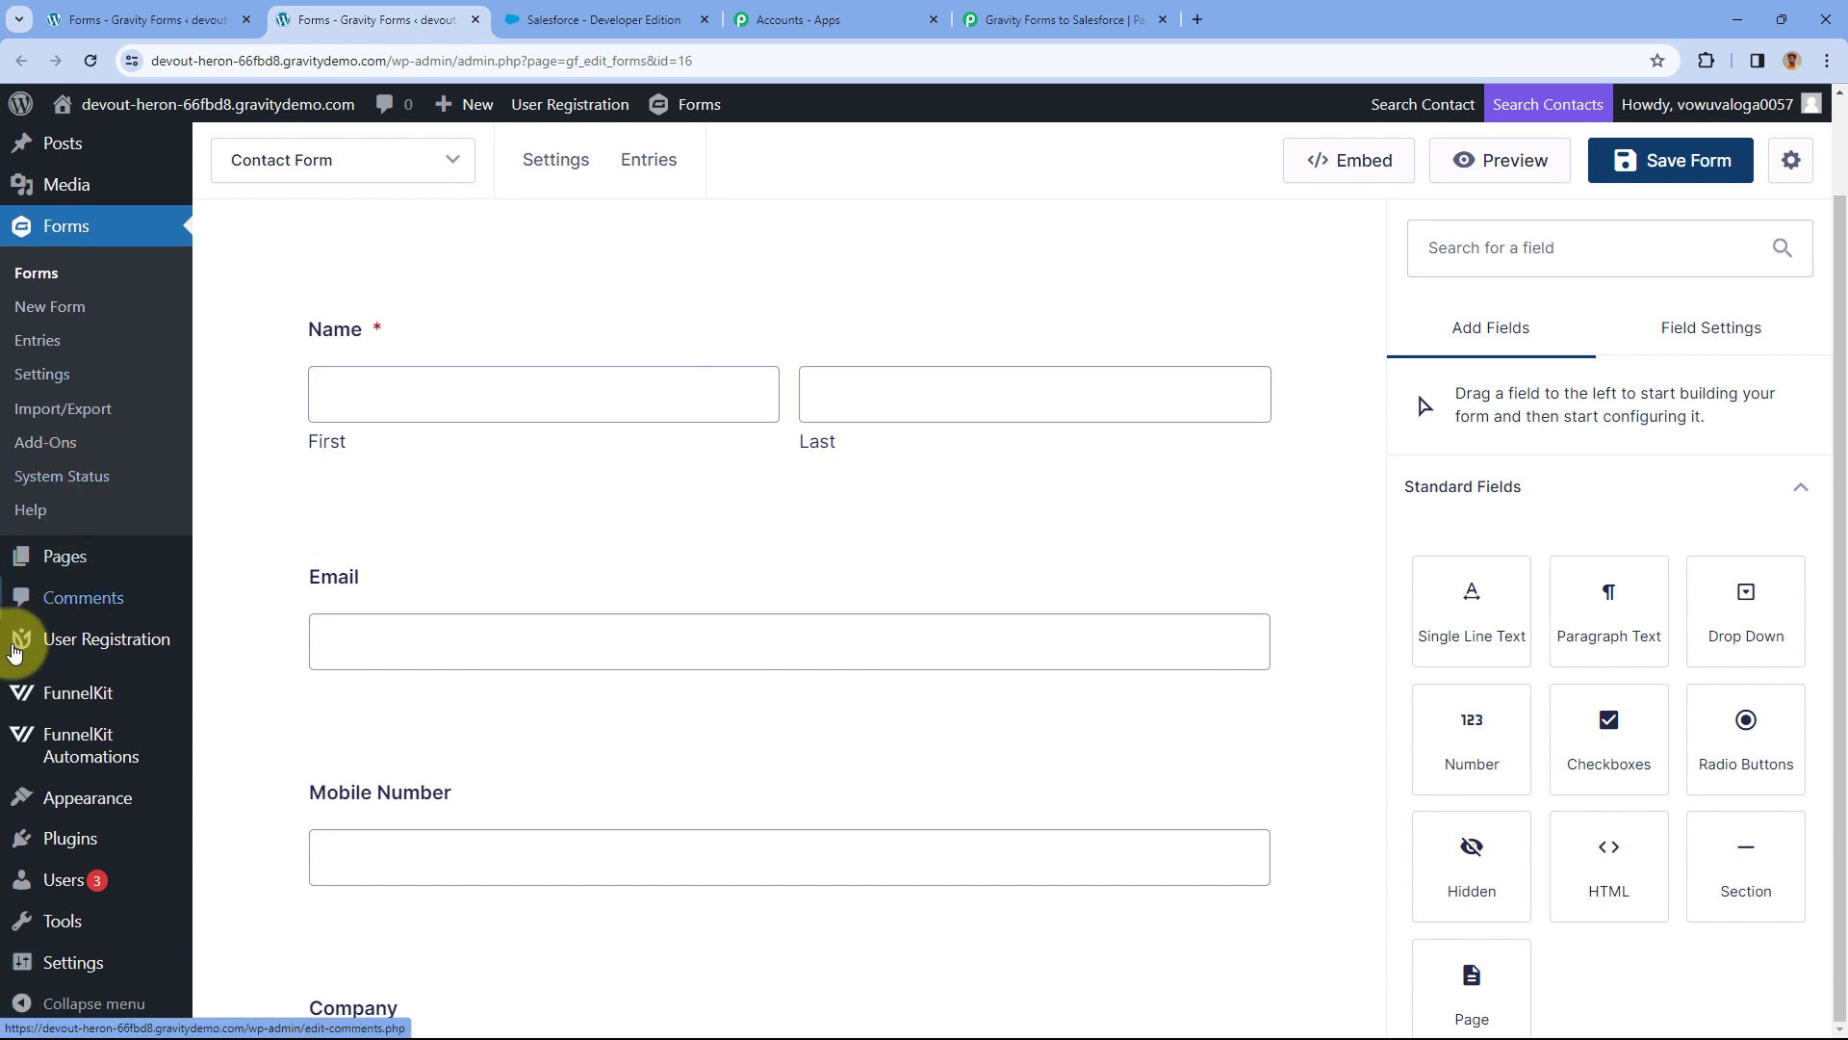
{"action": "mouse_move", "coordinate": [74, 828]}
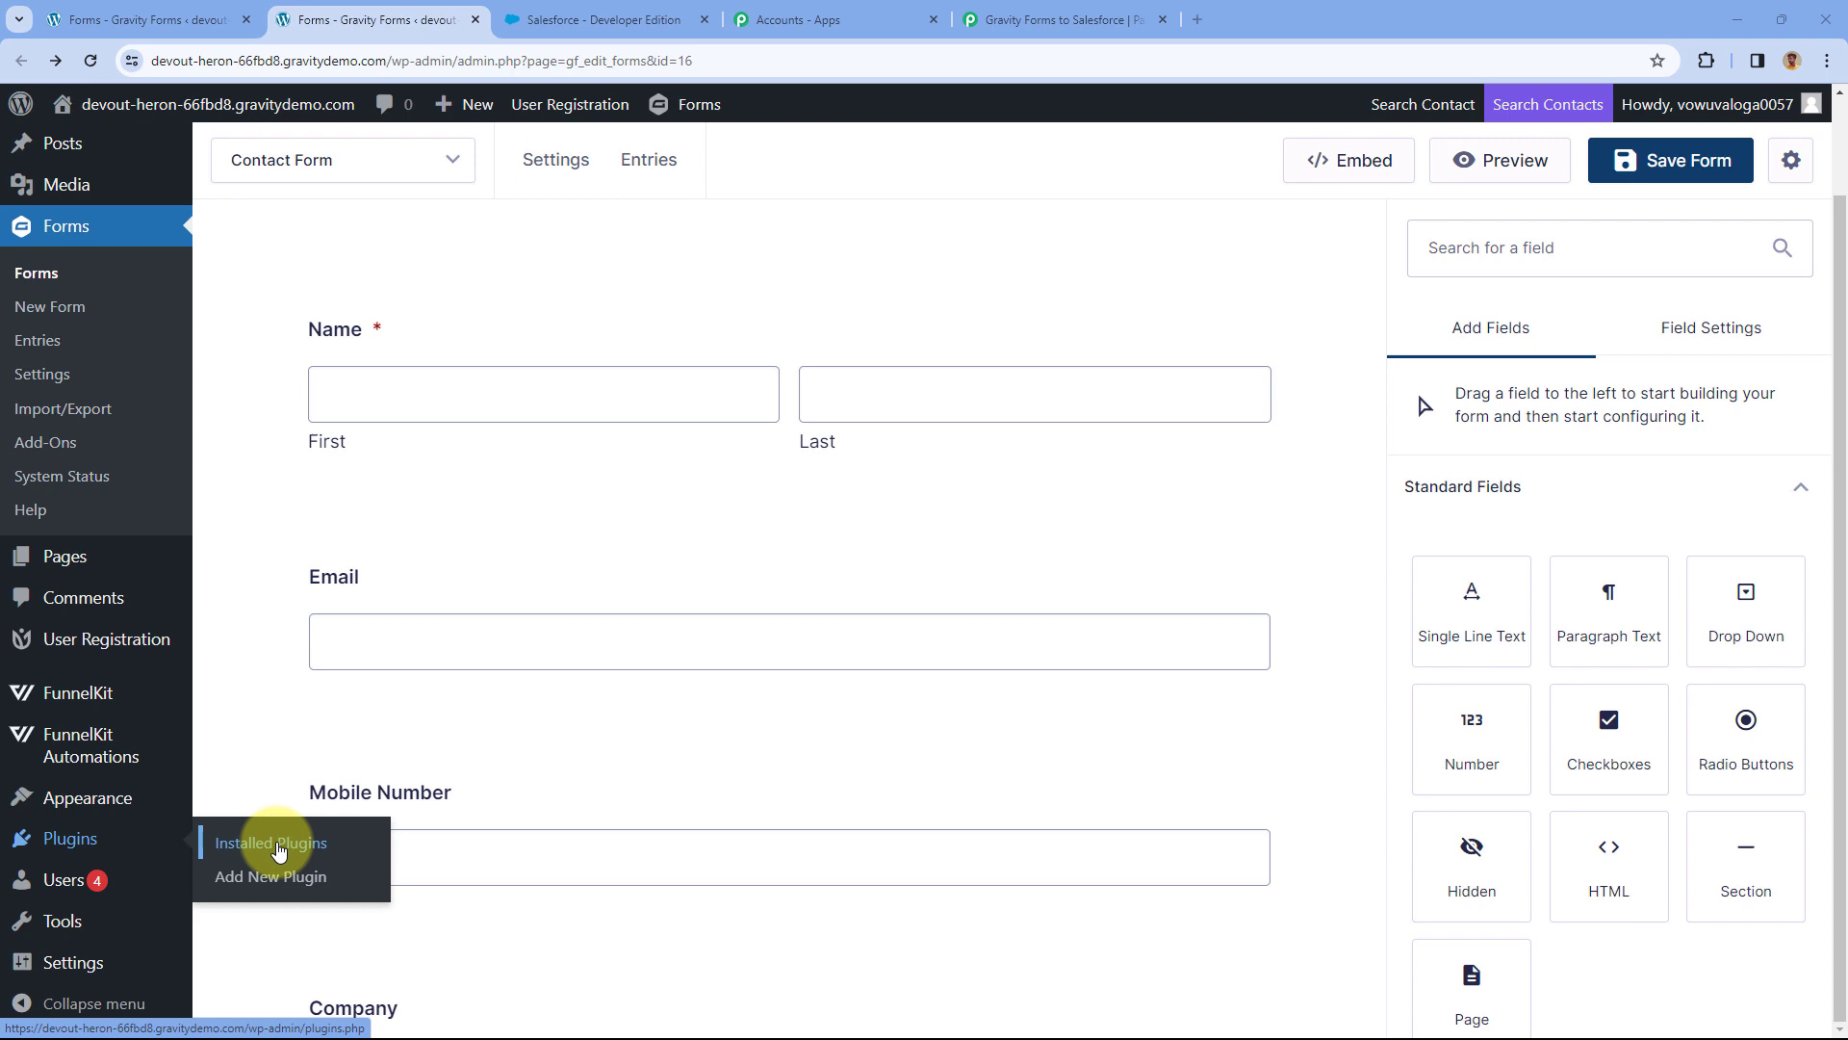
Confirm in Installed Plugins that Gravity Forms Webhooks Add-On 1.5 is active, then return to the form.
{"action": "left_click", "coordinate": [289, 845]}
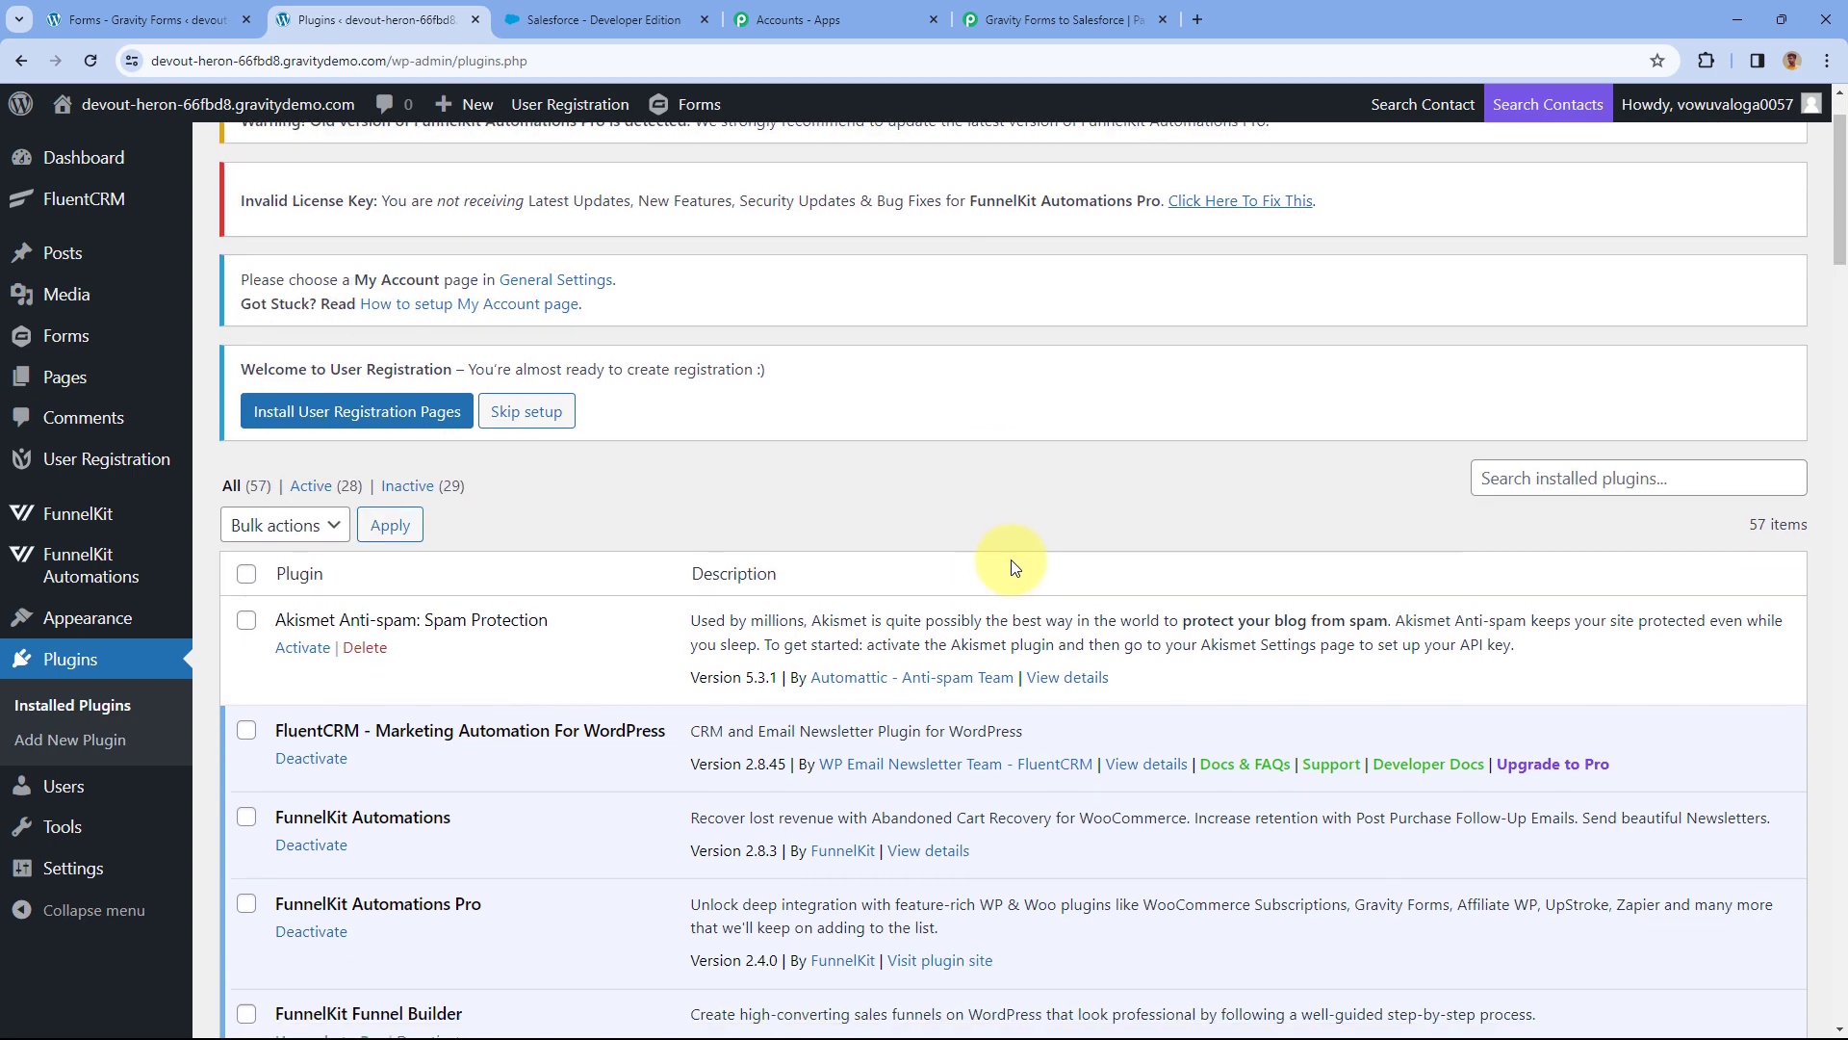
{"action": "scroll", "coordinate": [1012, 568], "scroll_direction": "down", "scroll_amount": 1}
{"action": "left_click", "coordinate": [1579, 381]}
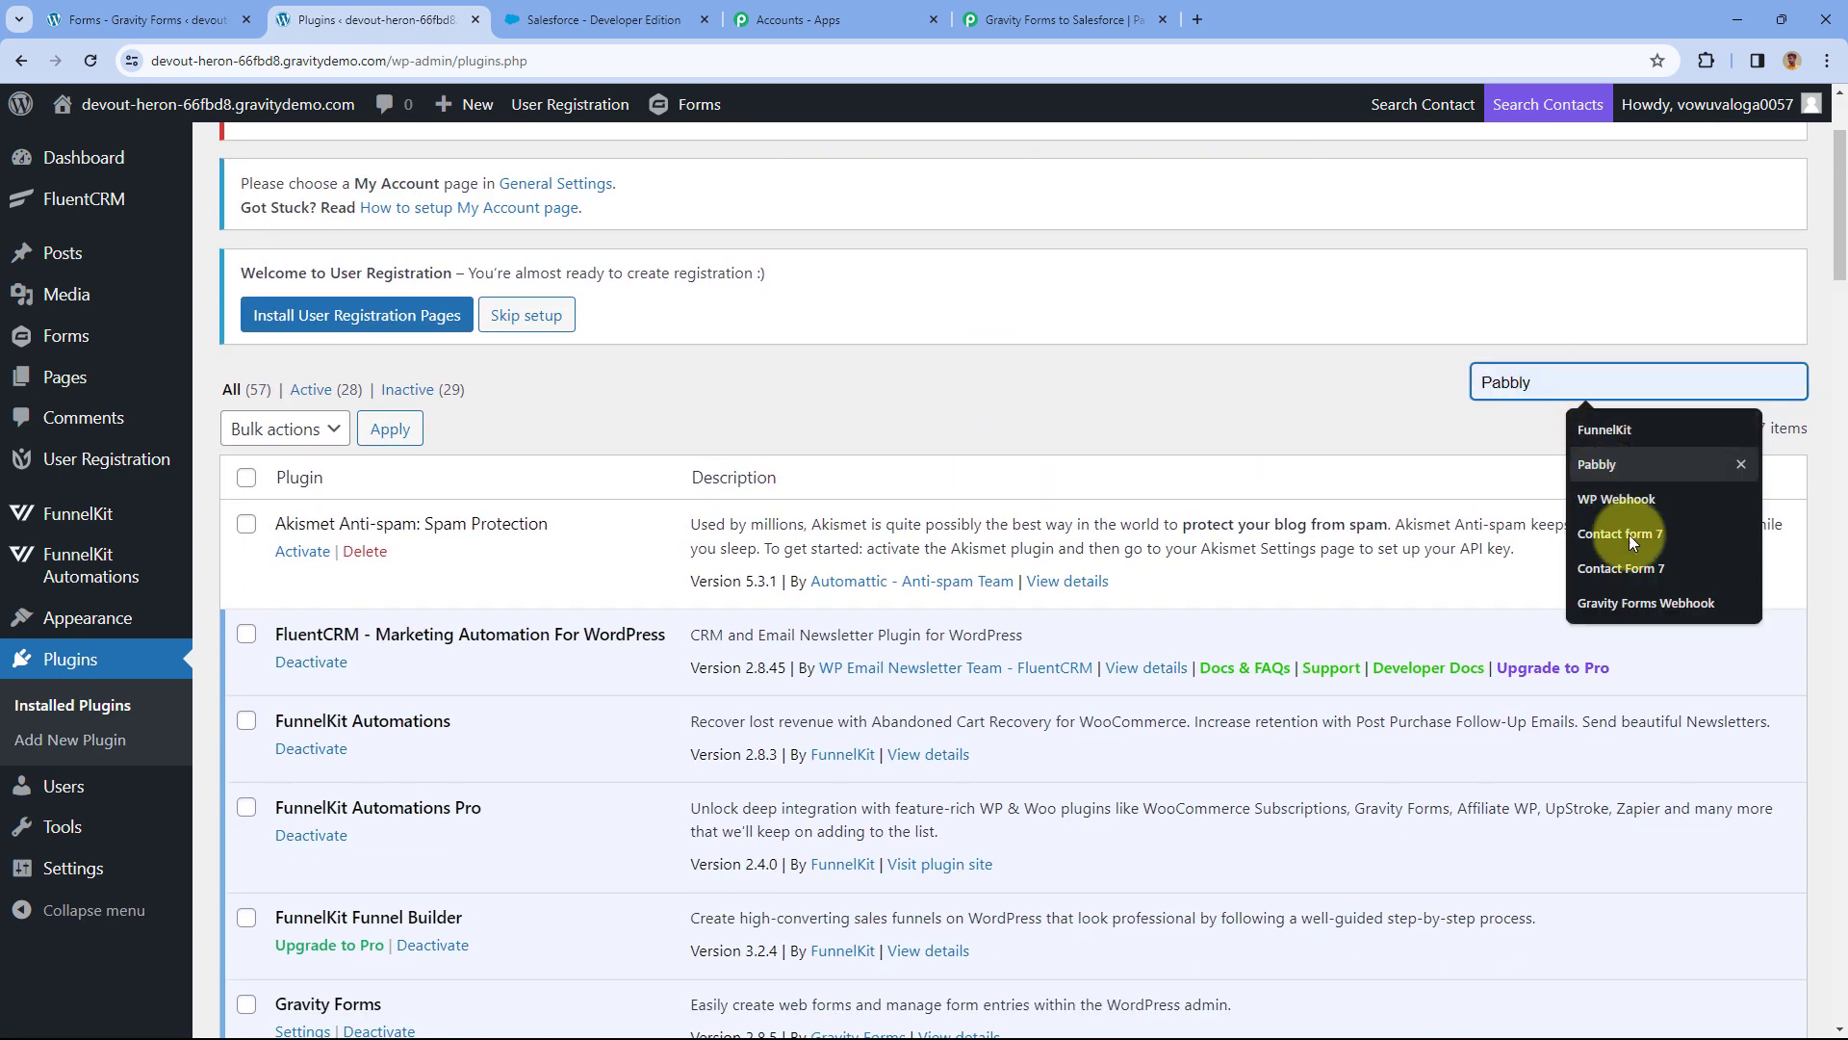
{"action": "left_click", "coordinate": [1644, 603]}
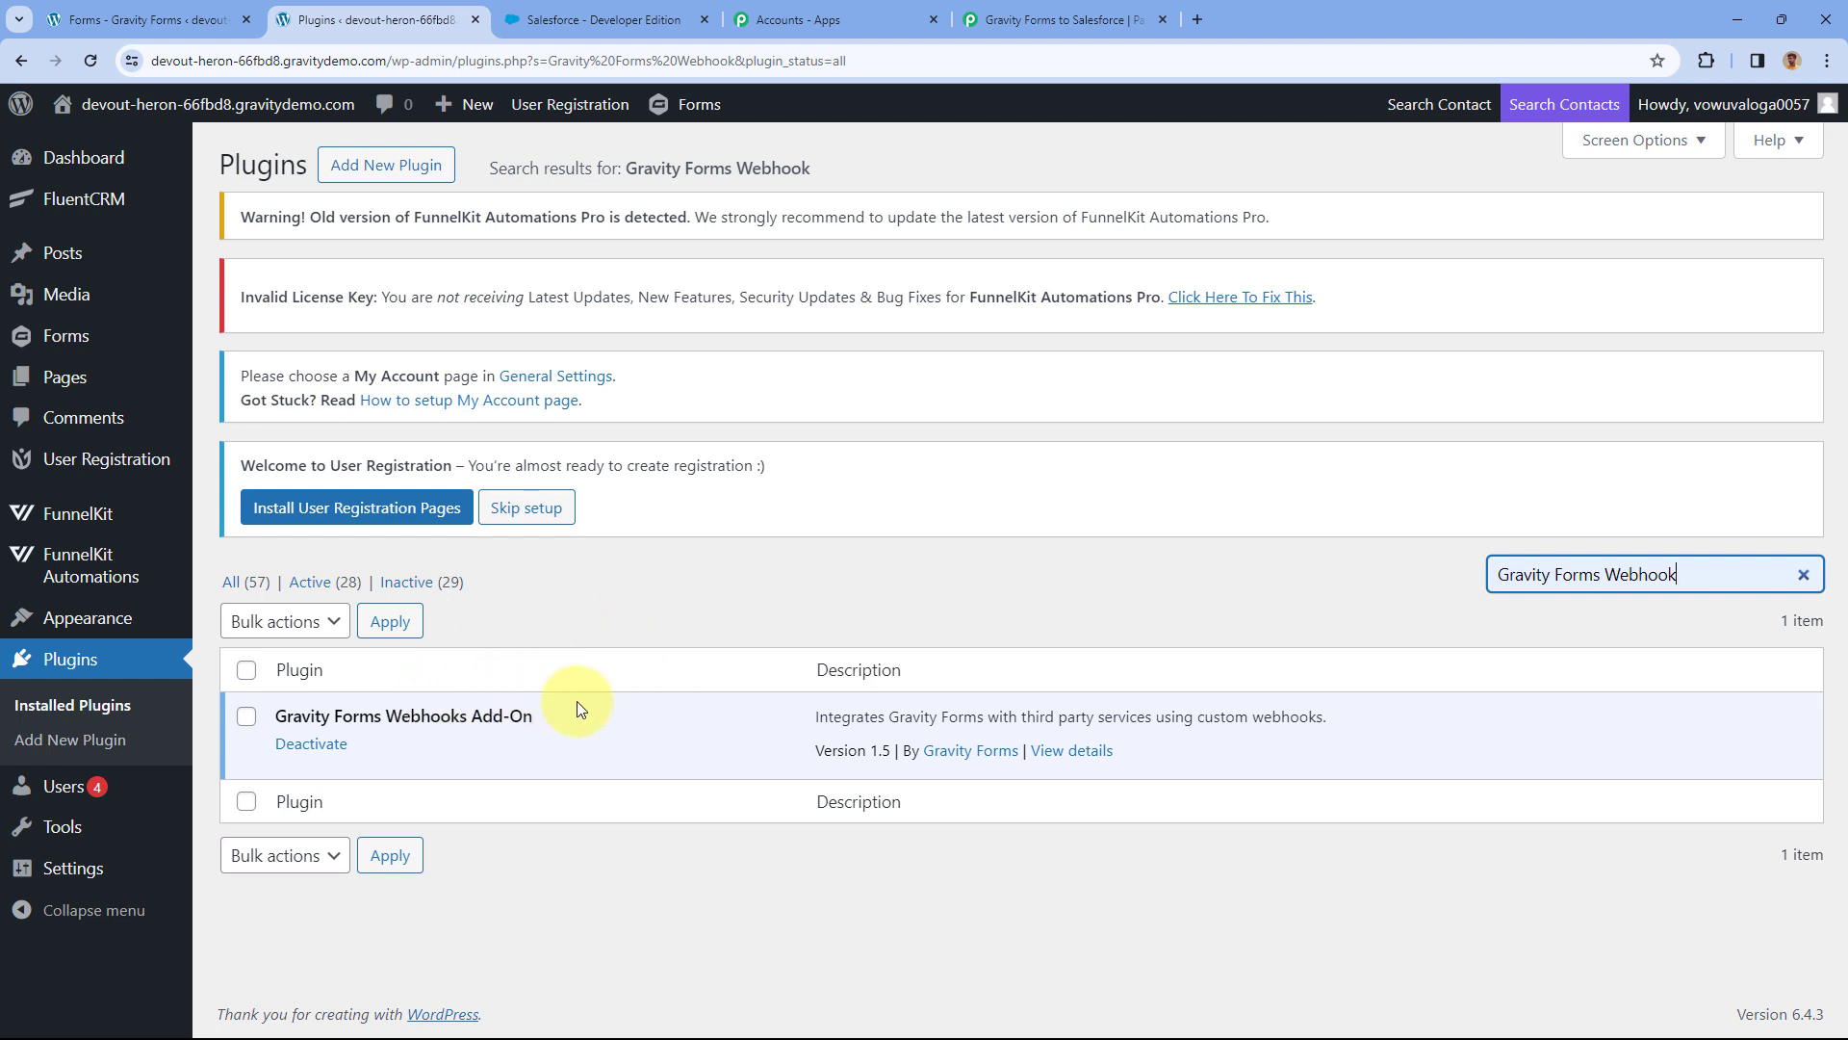
{"action": "left_click", "coordinate": [24, 65]}
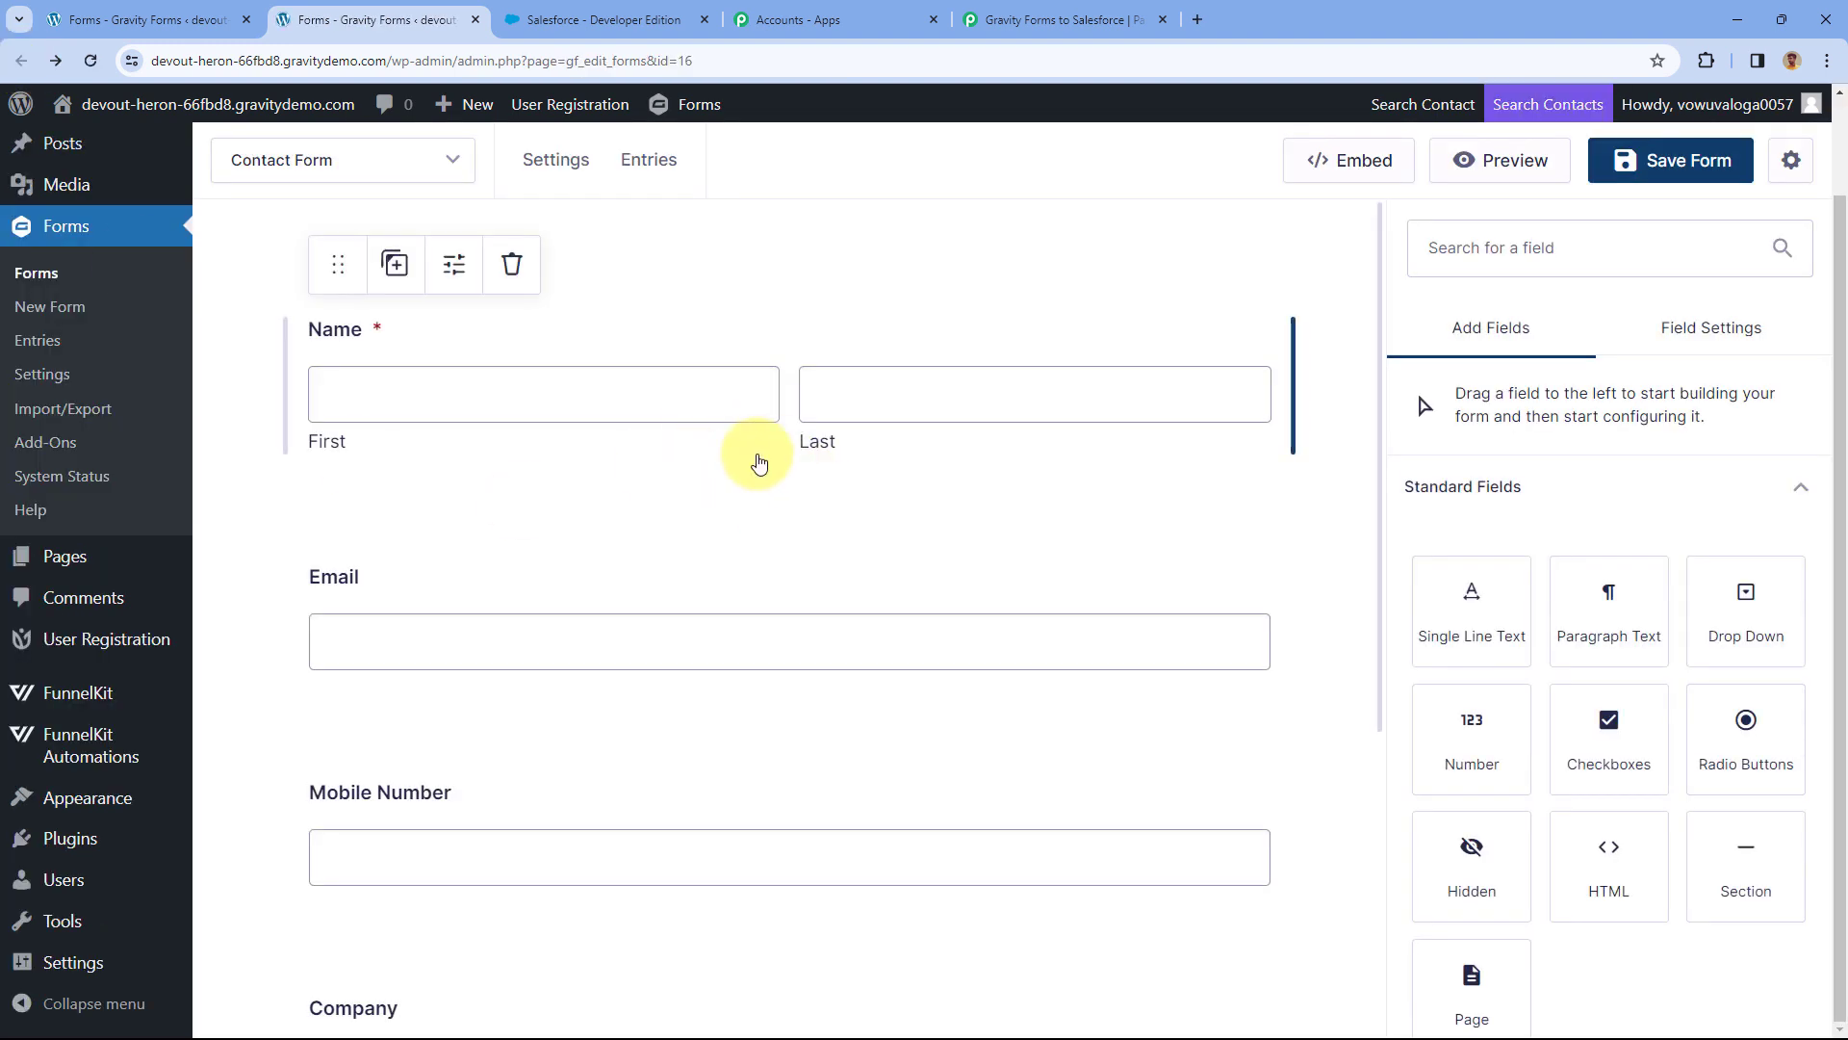
Add a new webhook feed to the Contact Form and name it 'Pabbly Connect'.
{"action": "mouse_move", "coordinate": [571, 183]}
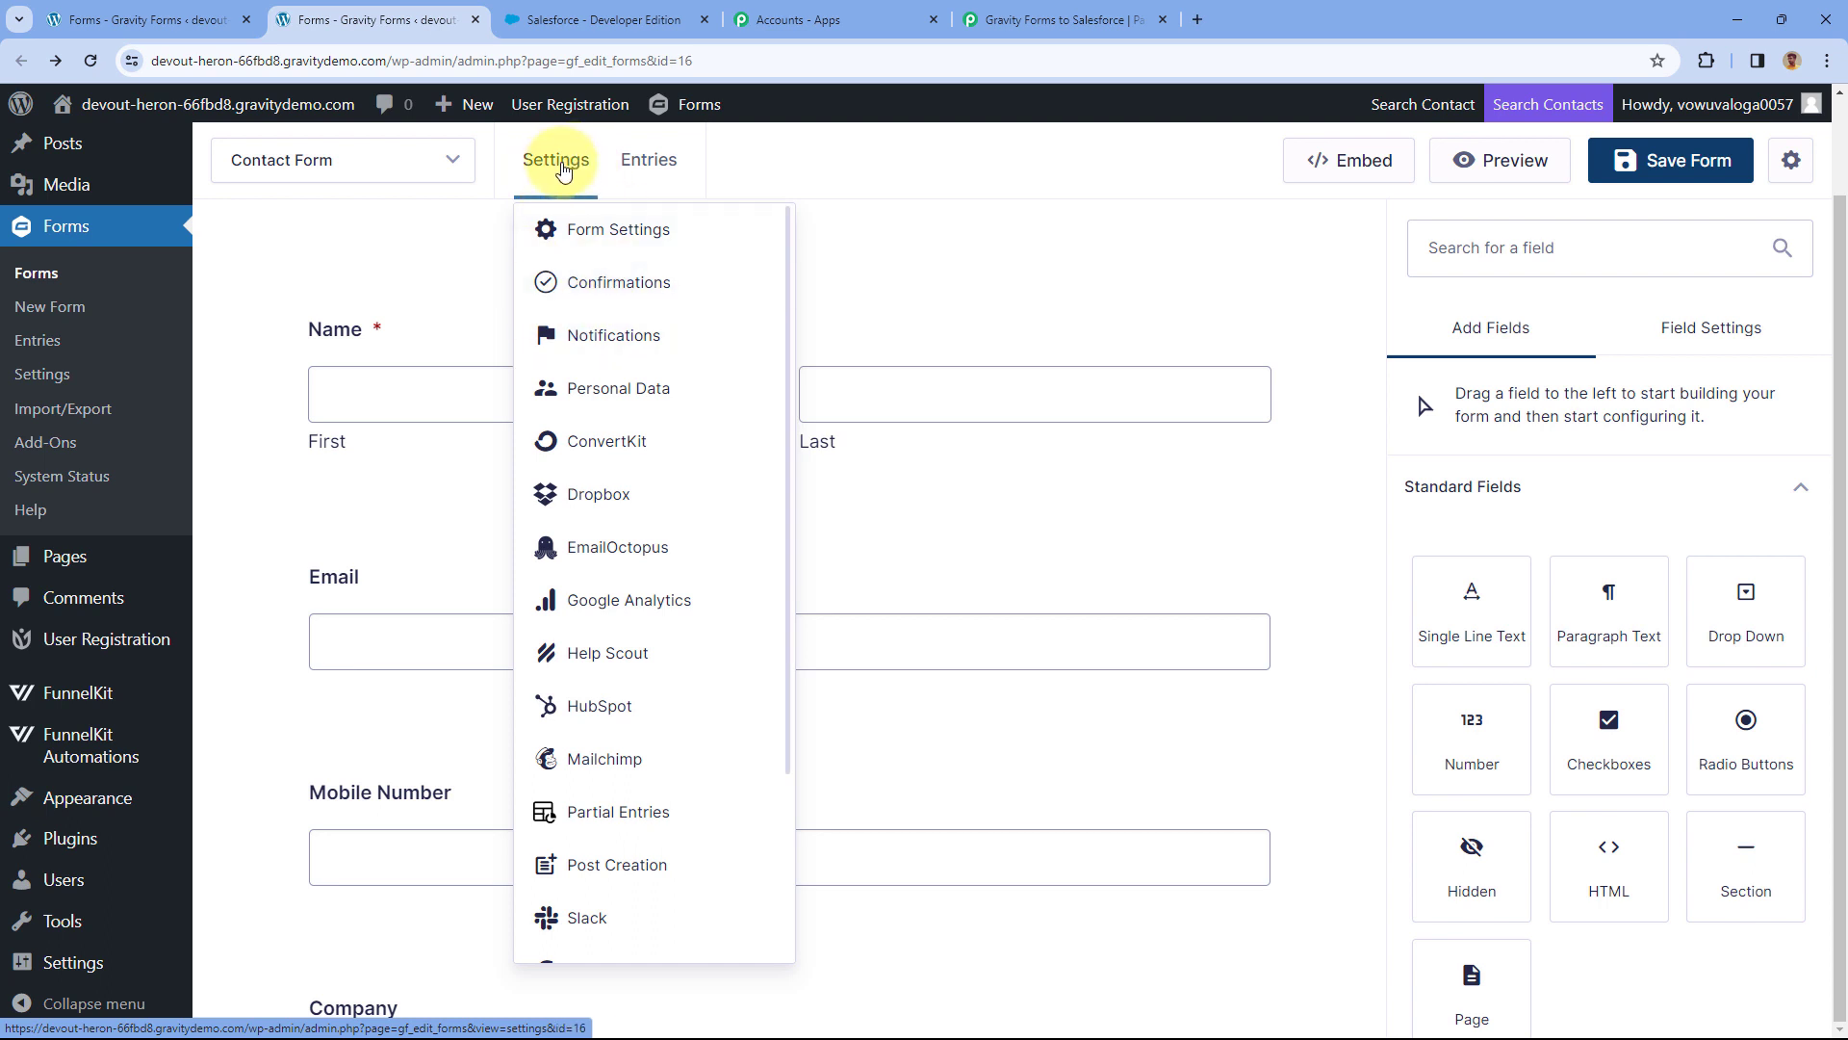
{"action": "scroll", "coordinate": [621, 530], "scroll_direction": "down", "scroll_amount": 3}
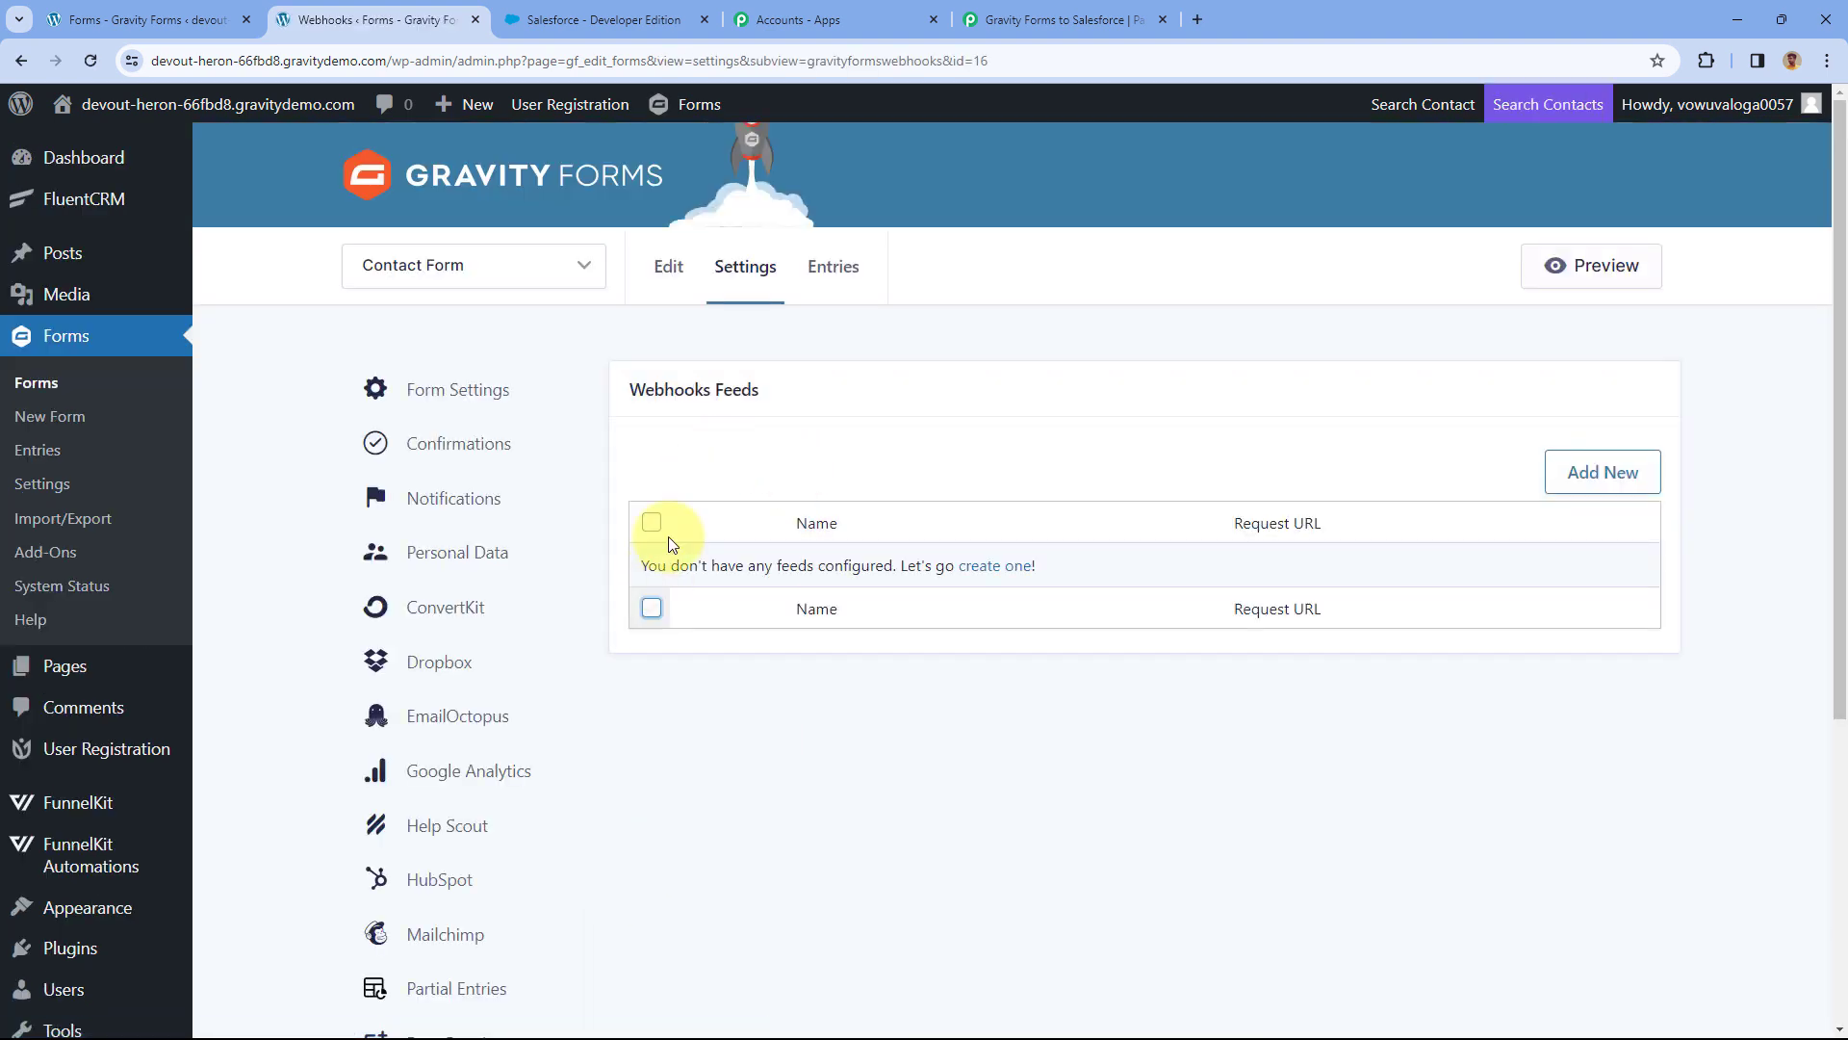
{"action": "left_click", "coordinate": [1569, 476]}
{"action": "key", "text": "ctrl+plus"}
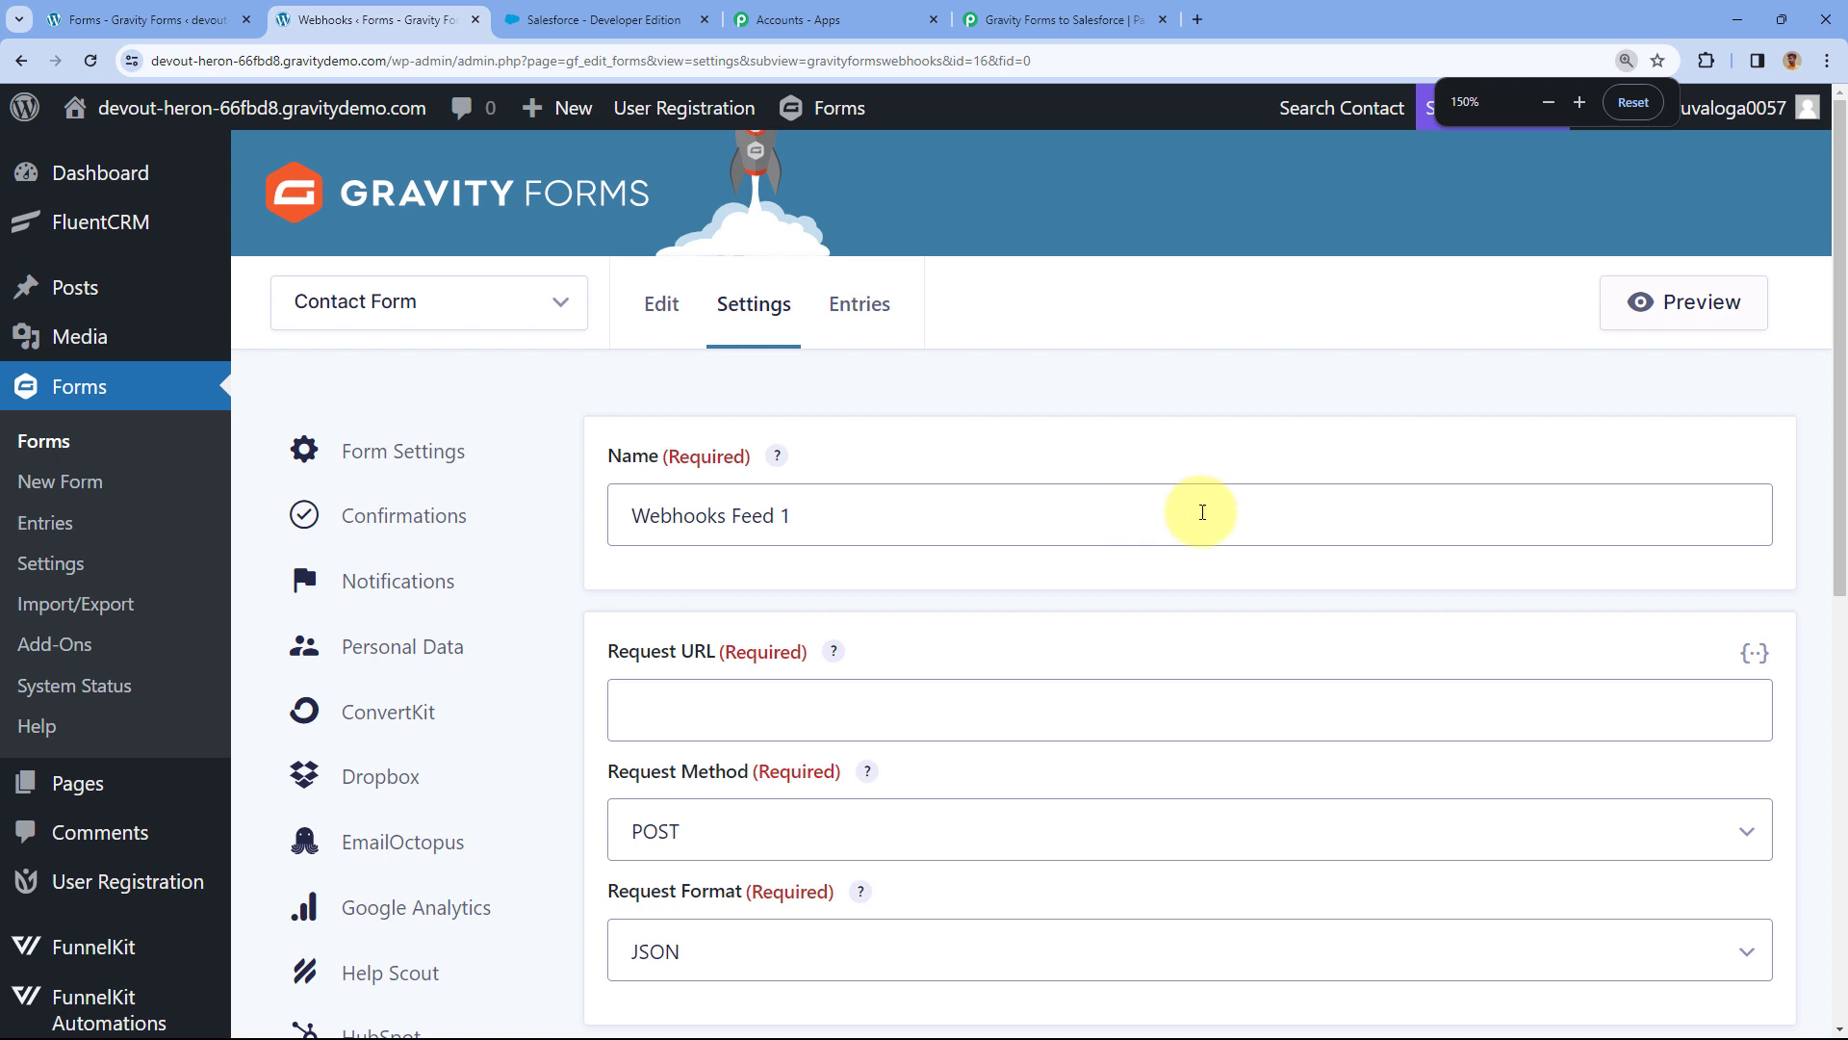
{"action": "key", "text": "ctrl+minus"}
{"action": "triple_click", "coordinate": [866, 441]}
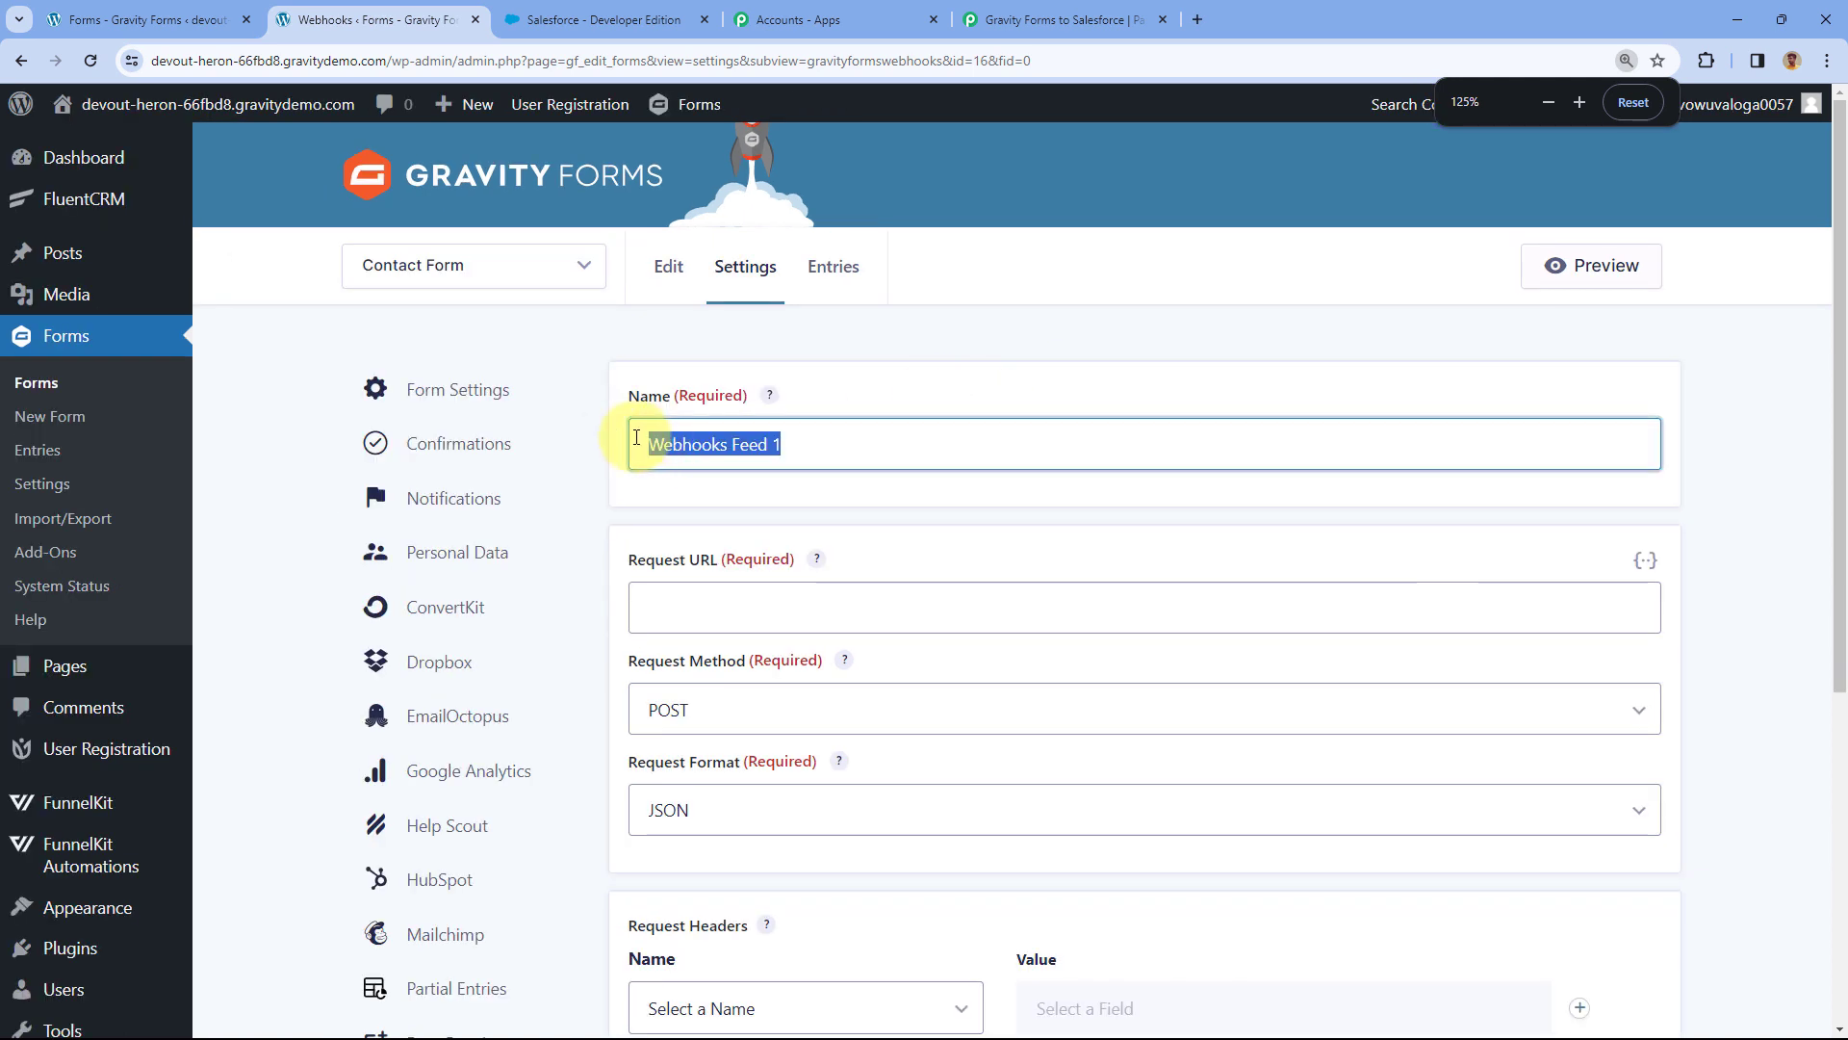
{"action": "type", "text": "Pab"}
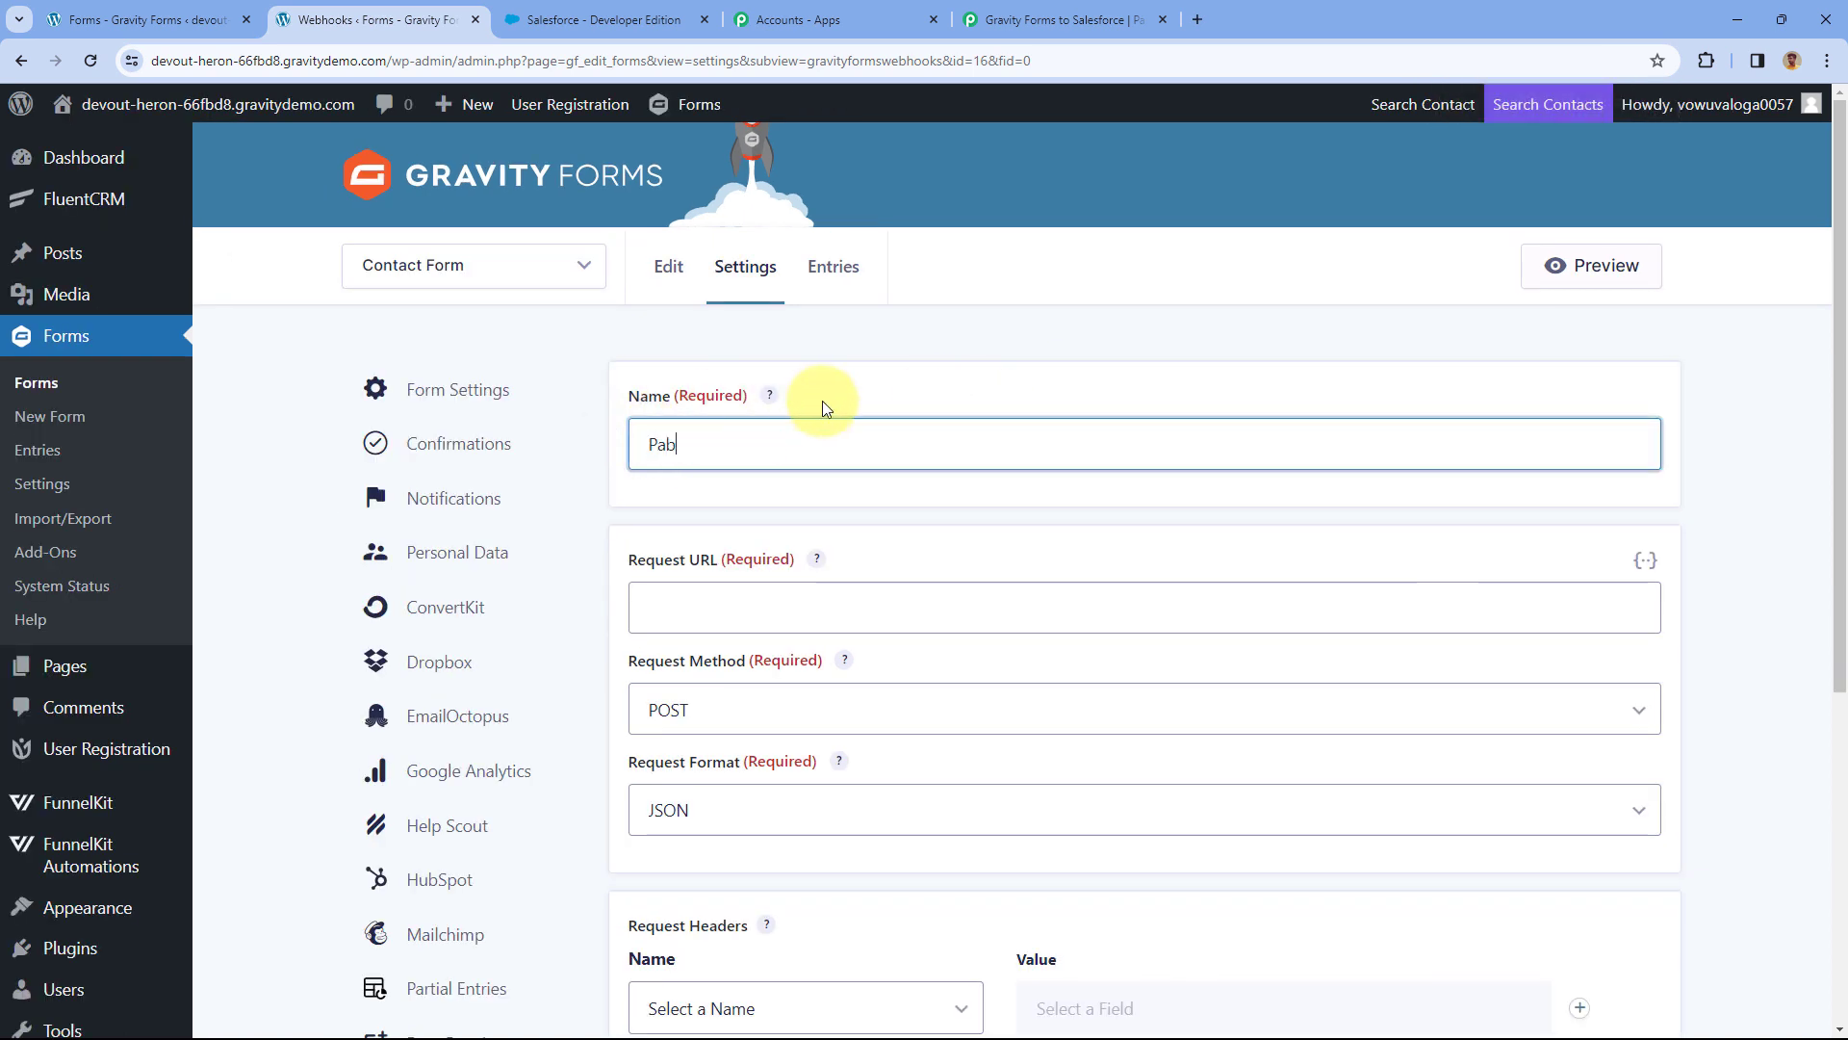
{"action": "type", "text": "bly Connect"}
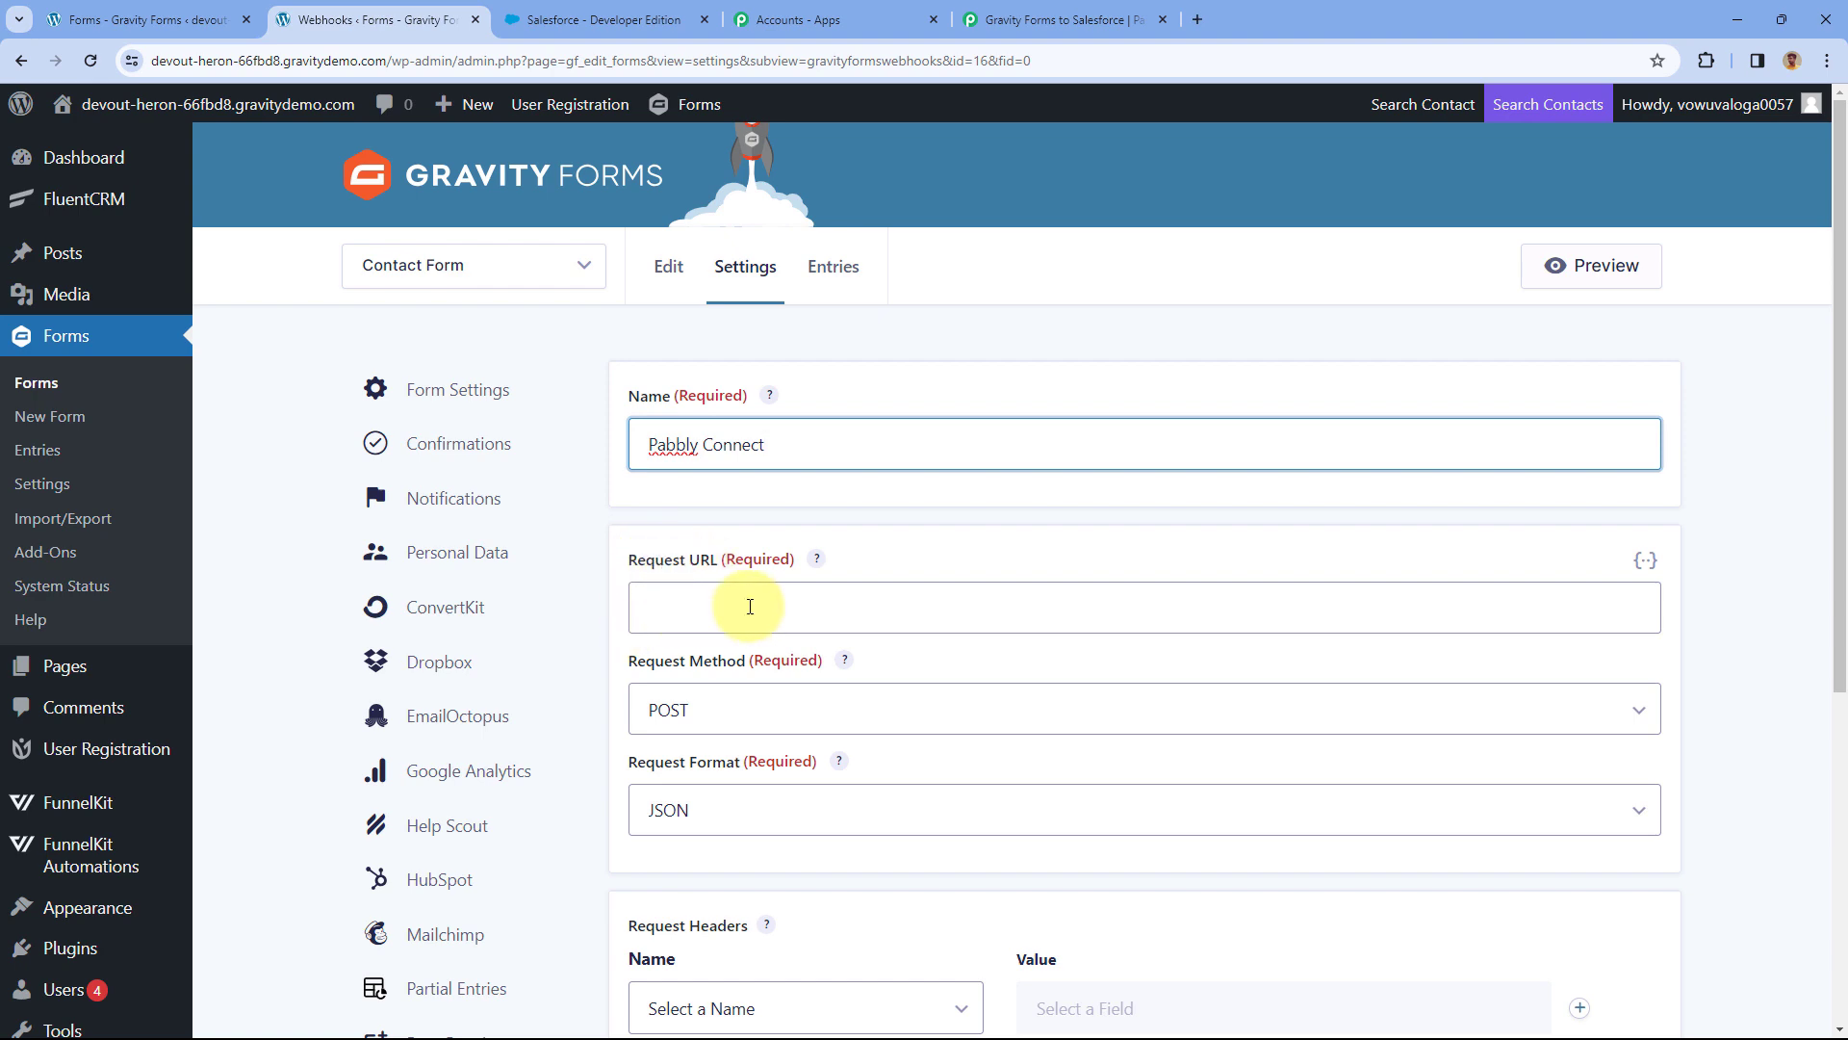
{"action": "left_click", "coordinate": [1078, 19]}
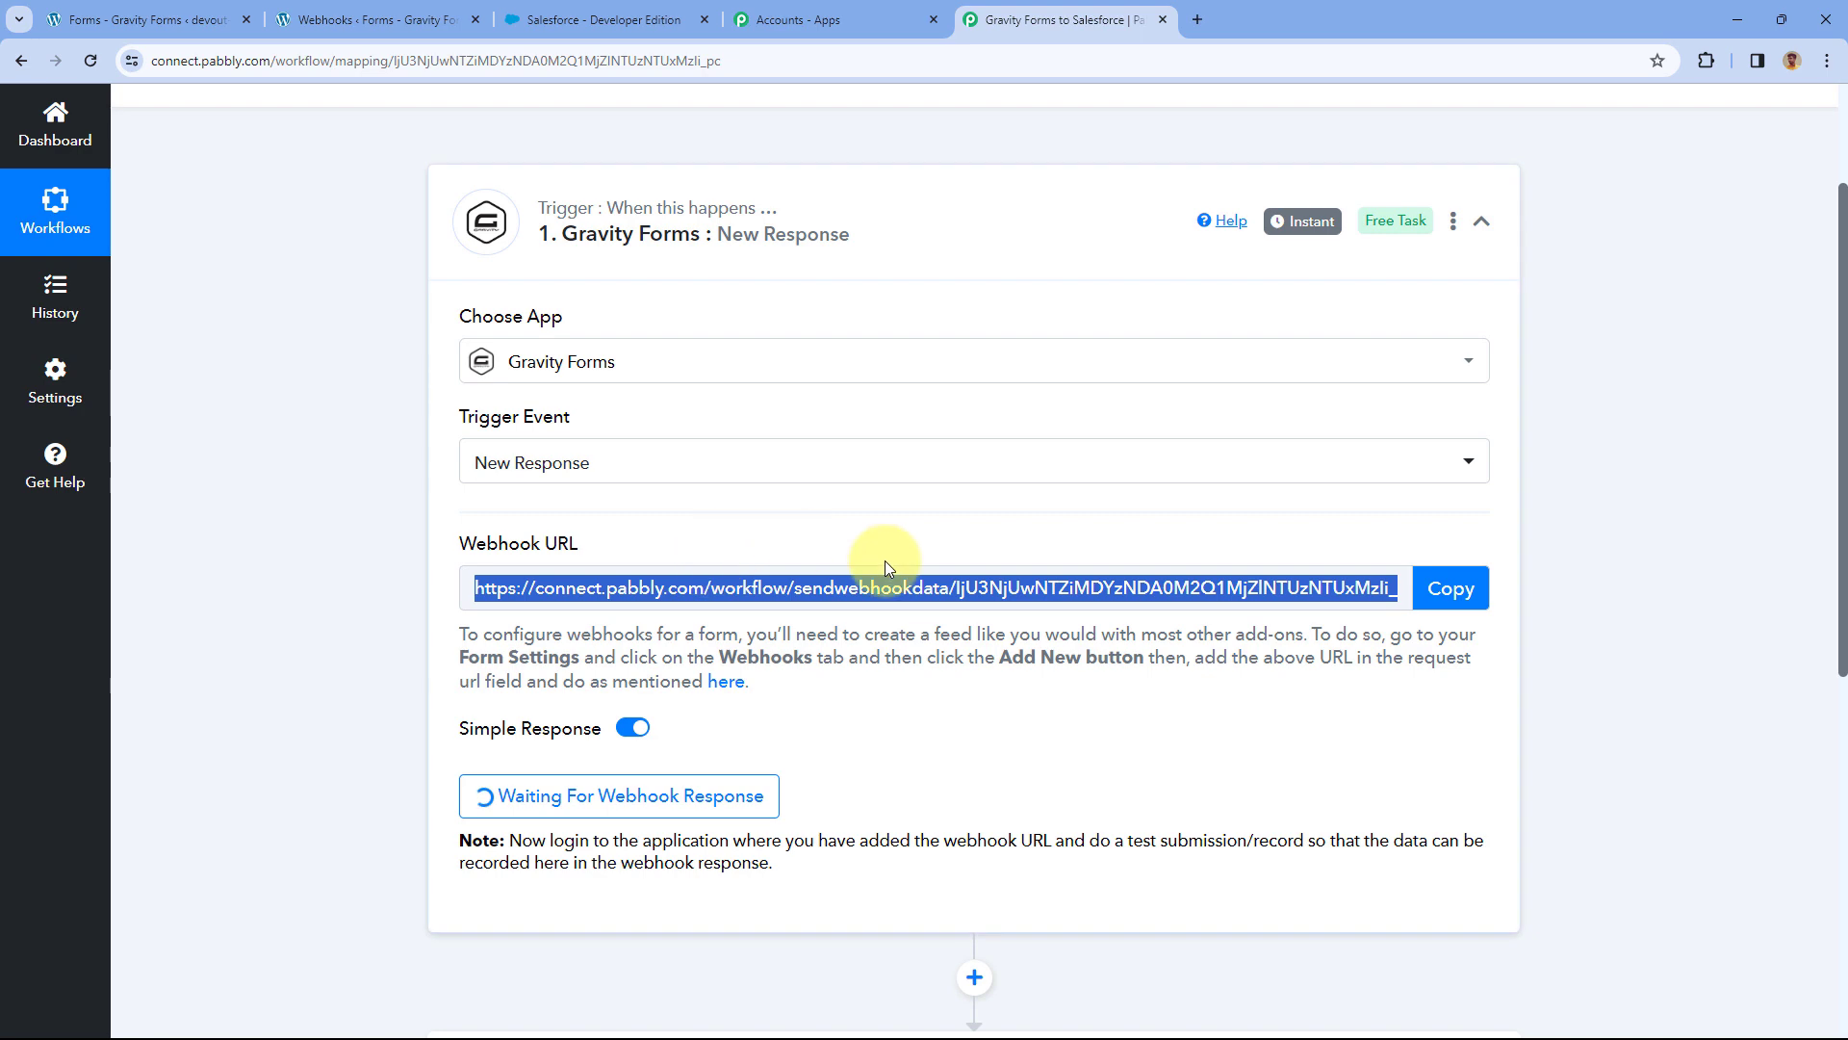
Paste the Pabbly webhook URL into the feed's Request URL and save the feed settings.
{"action": "left_click", "coordinate": [1452, 596]}
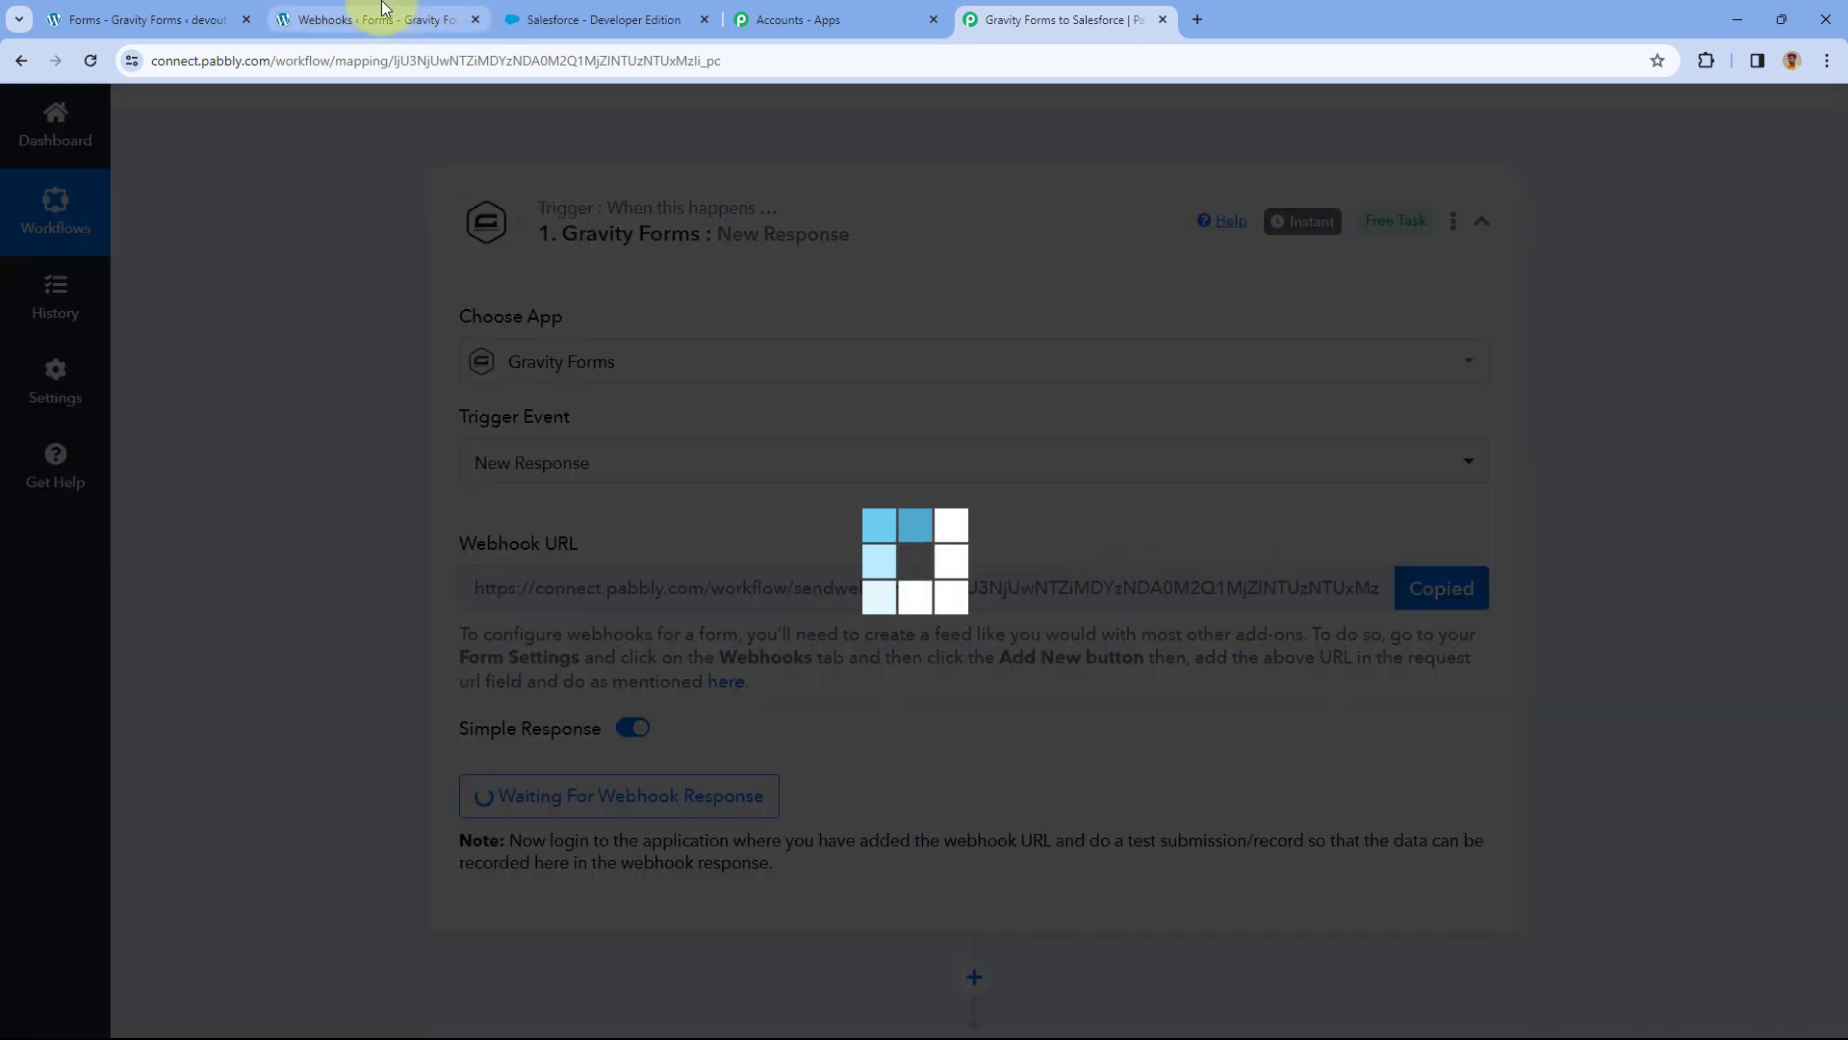
{"action": "left_click", "coordinate": [382, 14]}
{"action": "right_click", "coordinate": [722, 609]}
{"action": "left_click", "coordinate": [770, 389]}
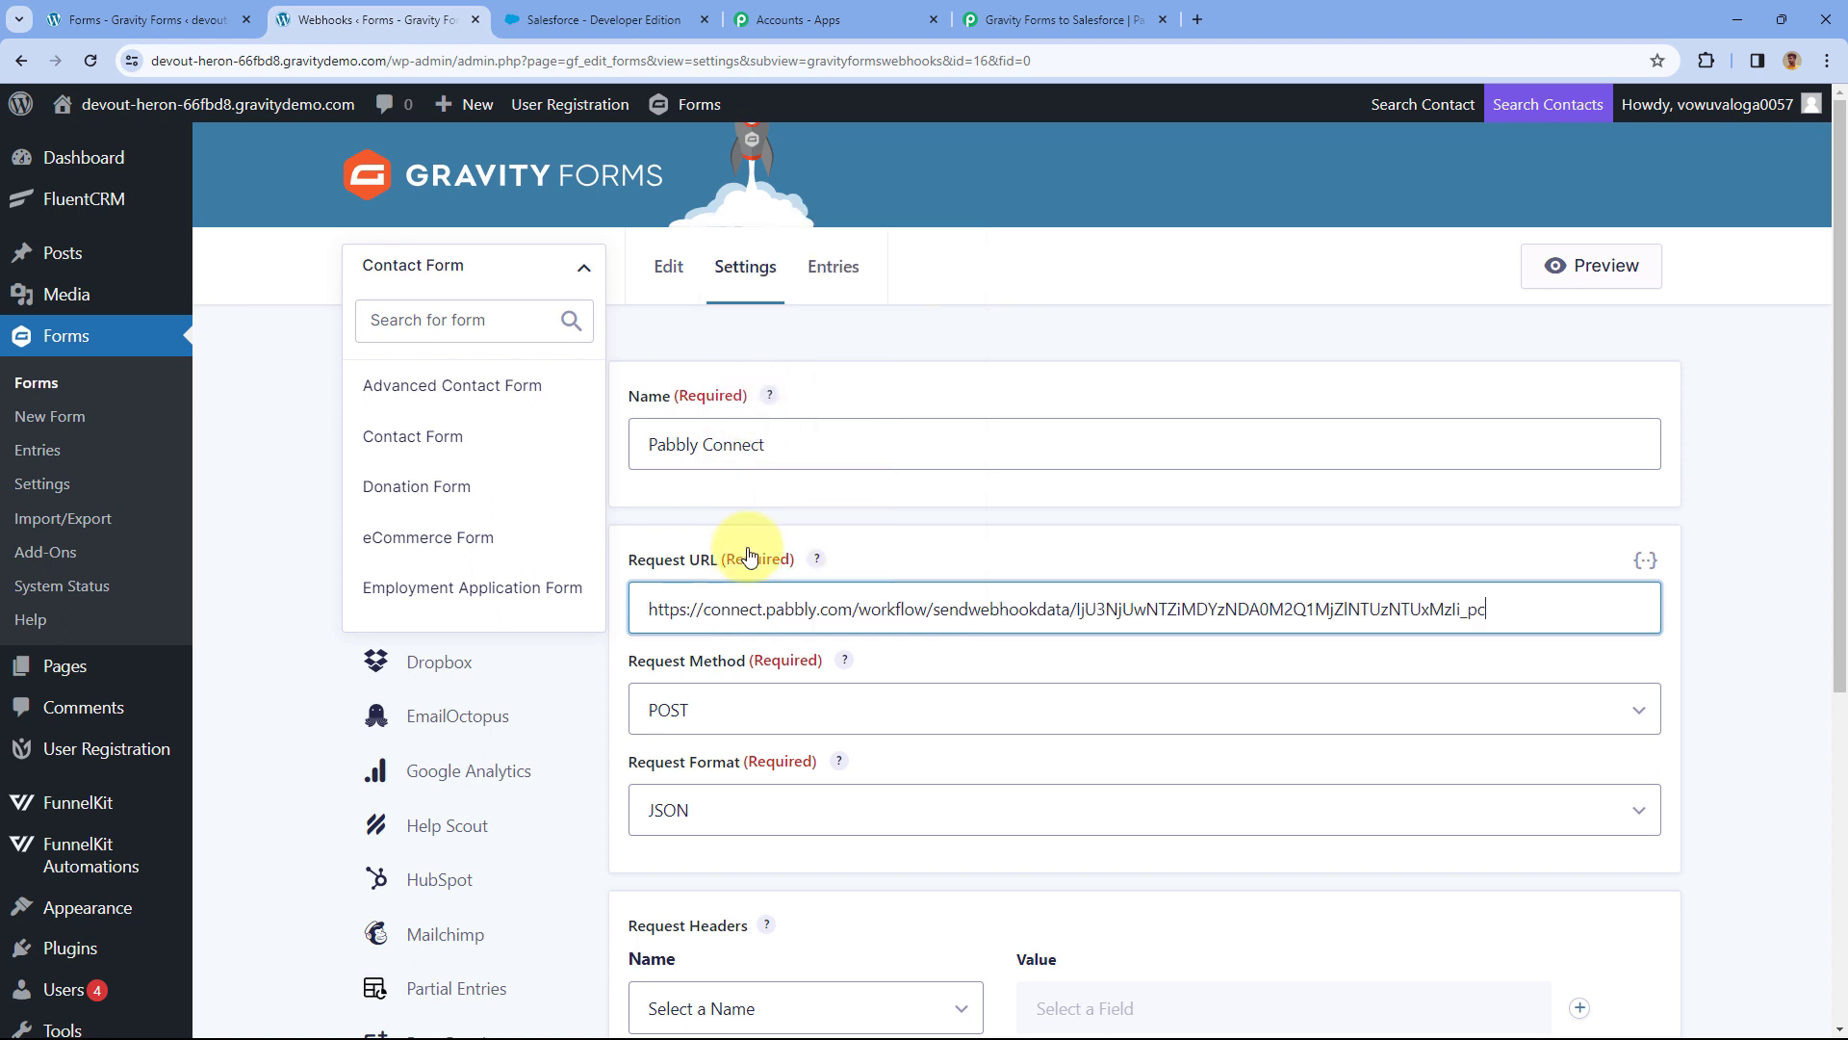
{"action": "scroll", "coordinate": [818, 532], "scroll_direction": "down", "scroll_amount": 2}
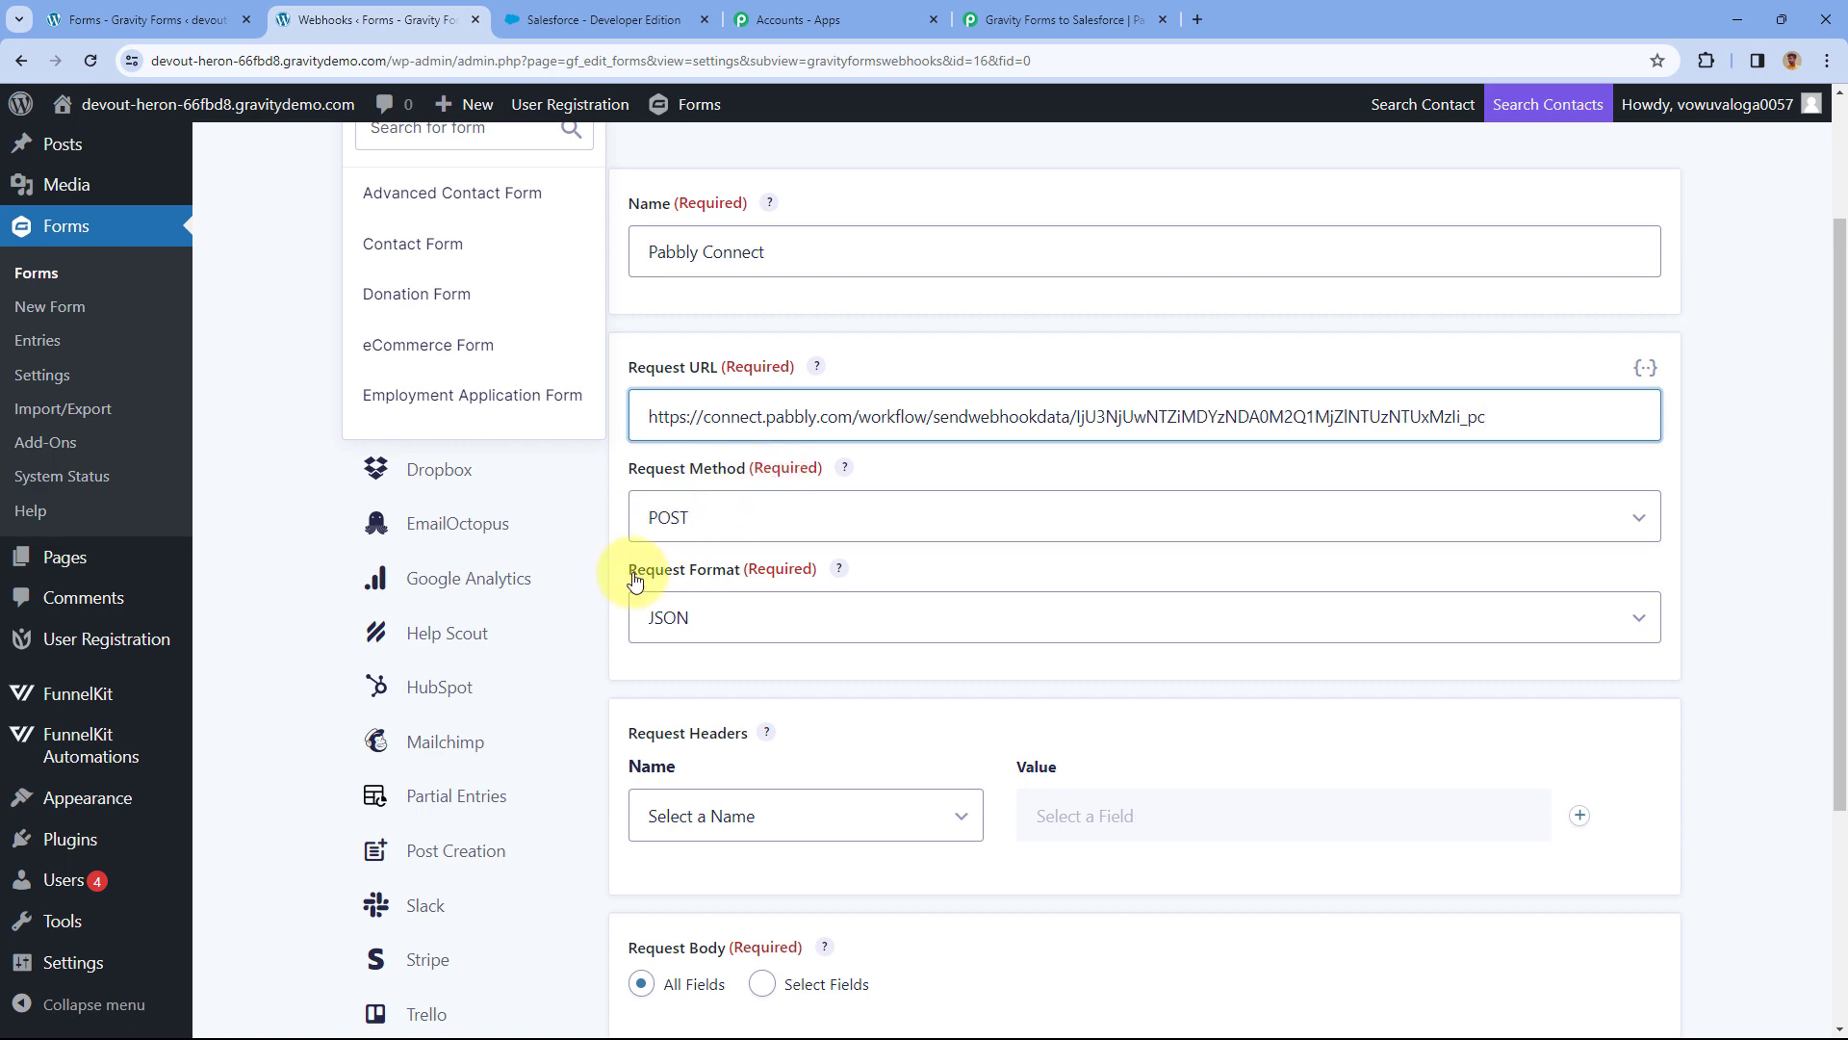
{"action": "scroll", "coordinate": [953, 605], "scroll_direction": "down", "scroll_amount": 2}
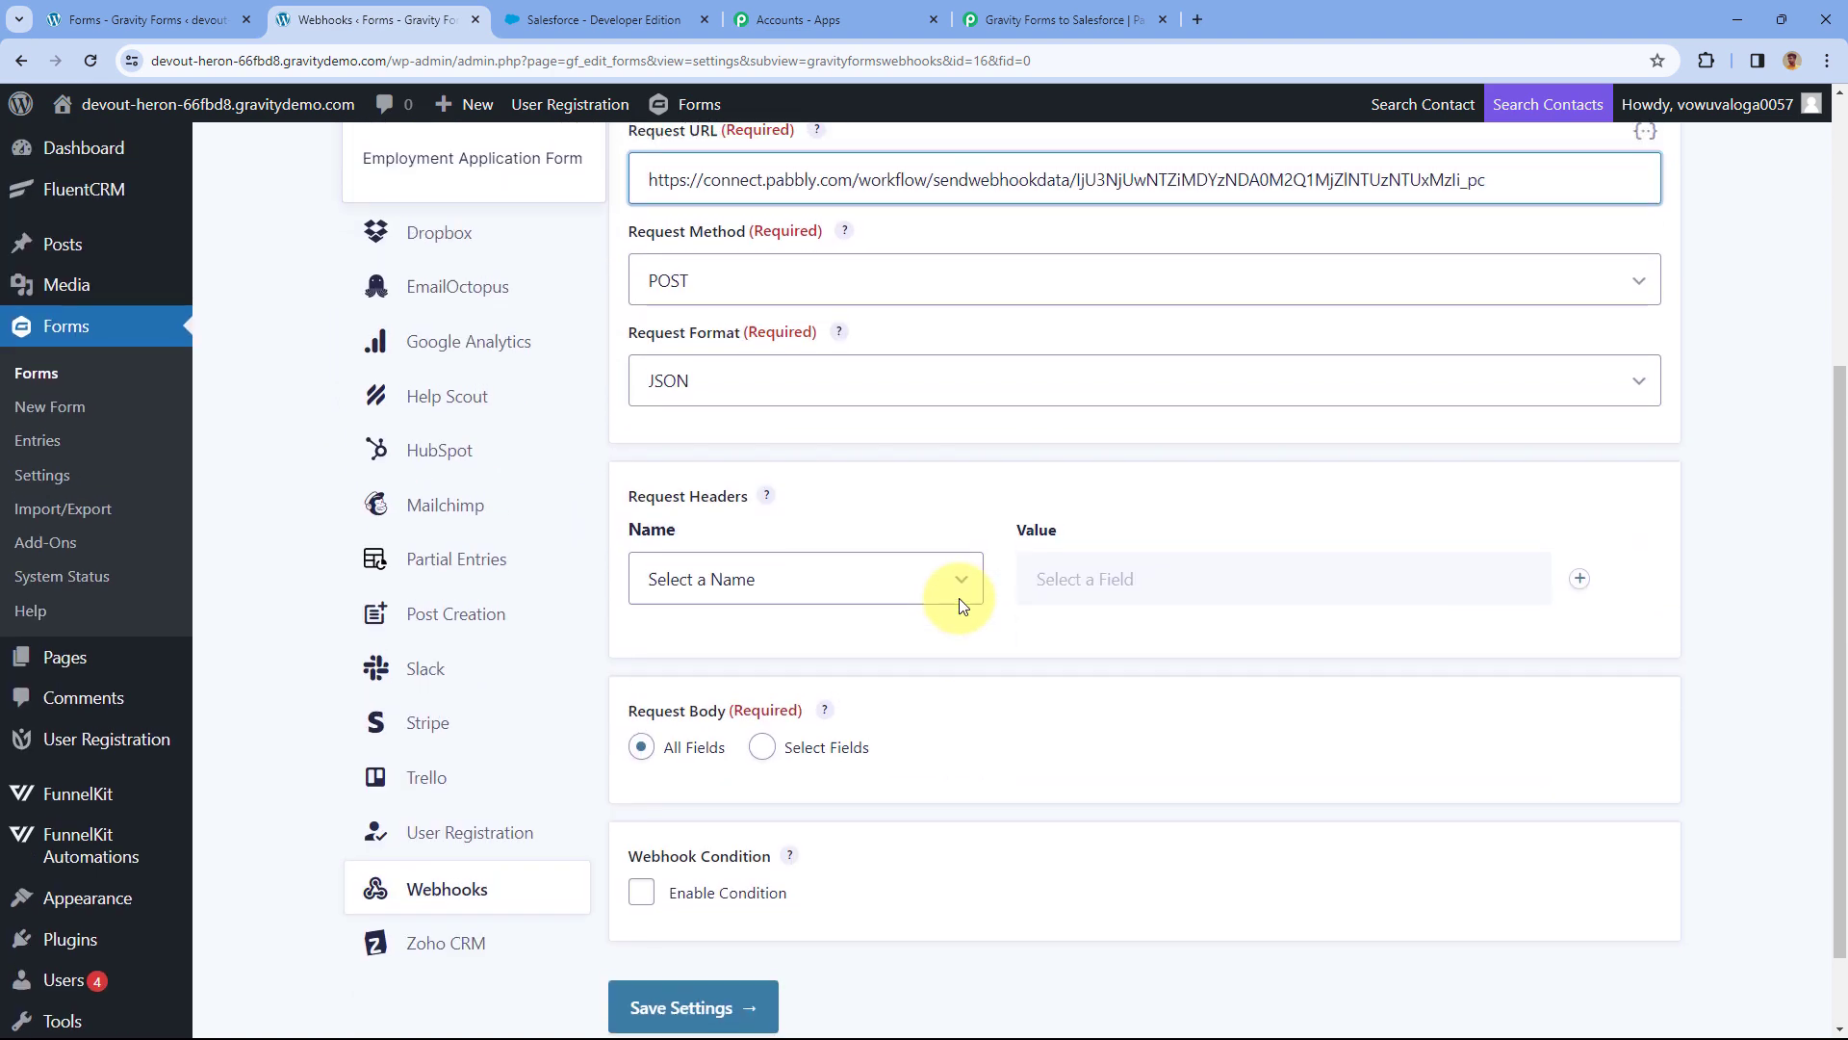
{"action": "scroll", "coordinate": [961, 605], "scroll_direction": "down", "scroll_amount": 1}
{"action": "left_click", "coordinate": [707, 905]}
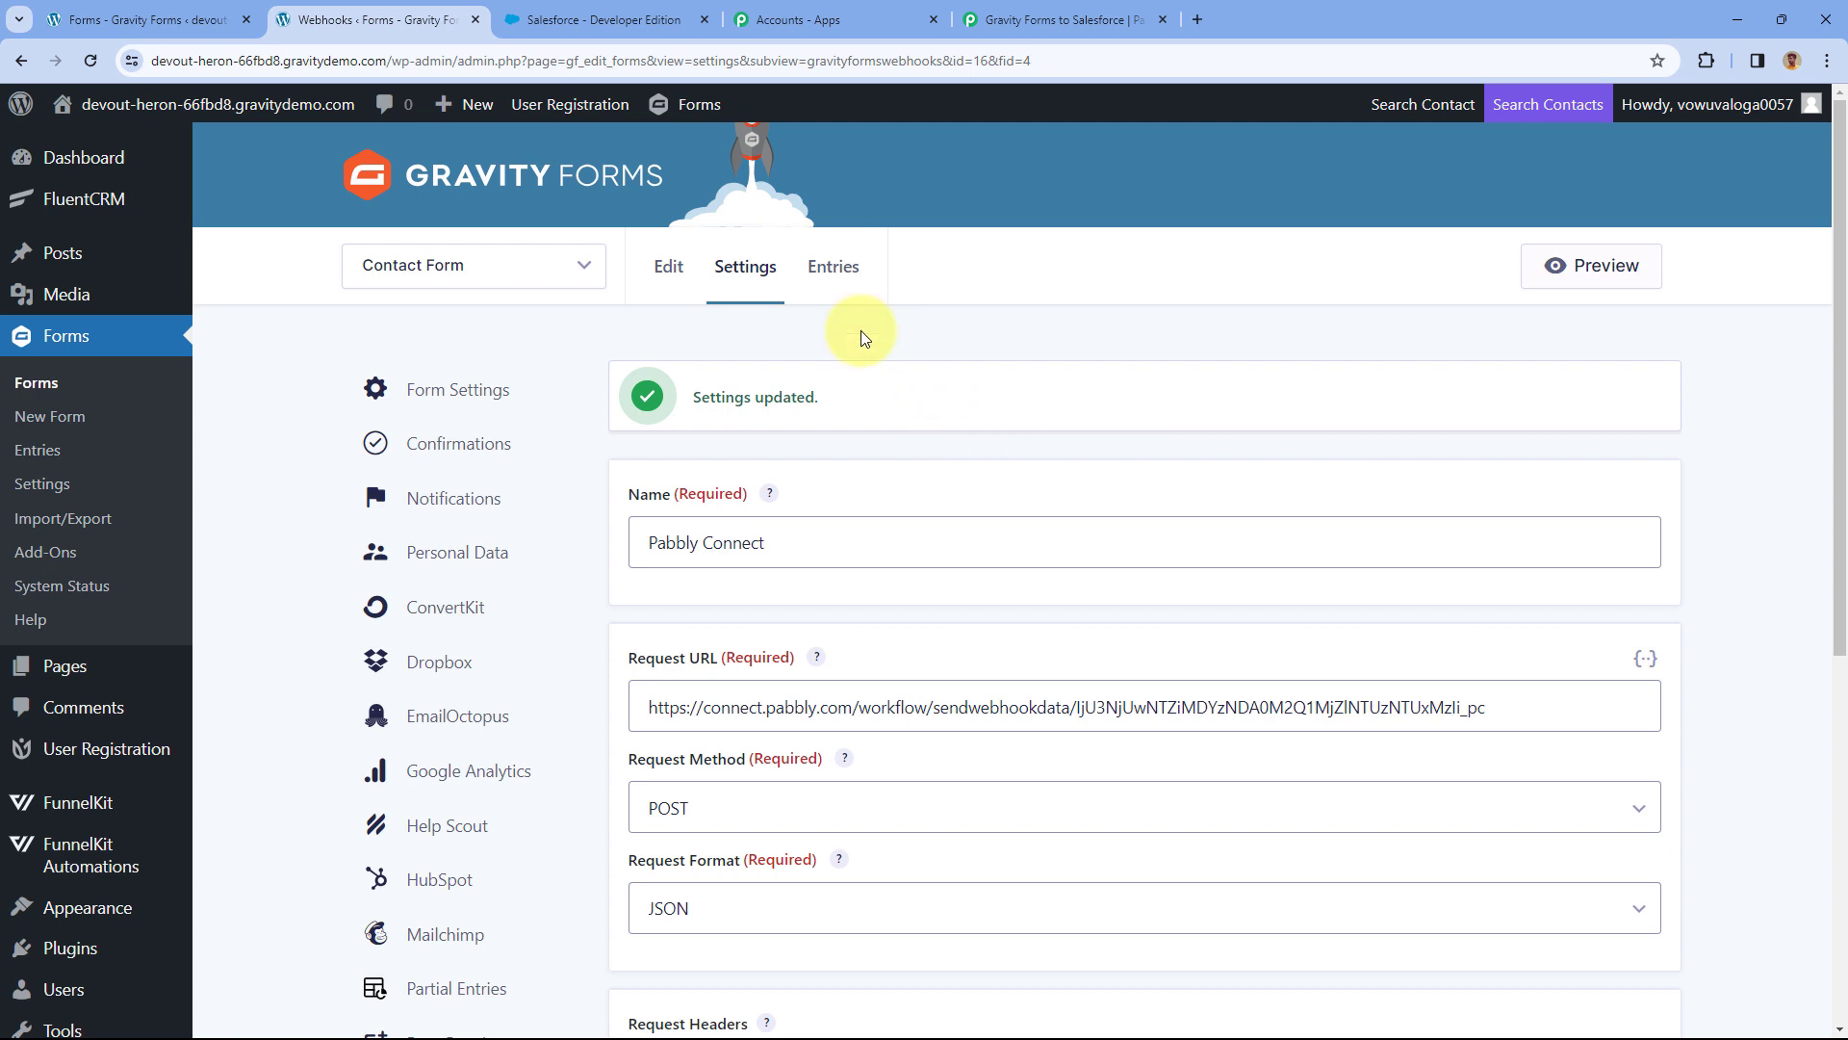
{"action": "left_click", "coordinate": [668, 279]}
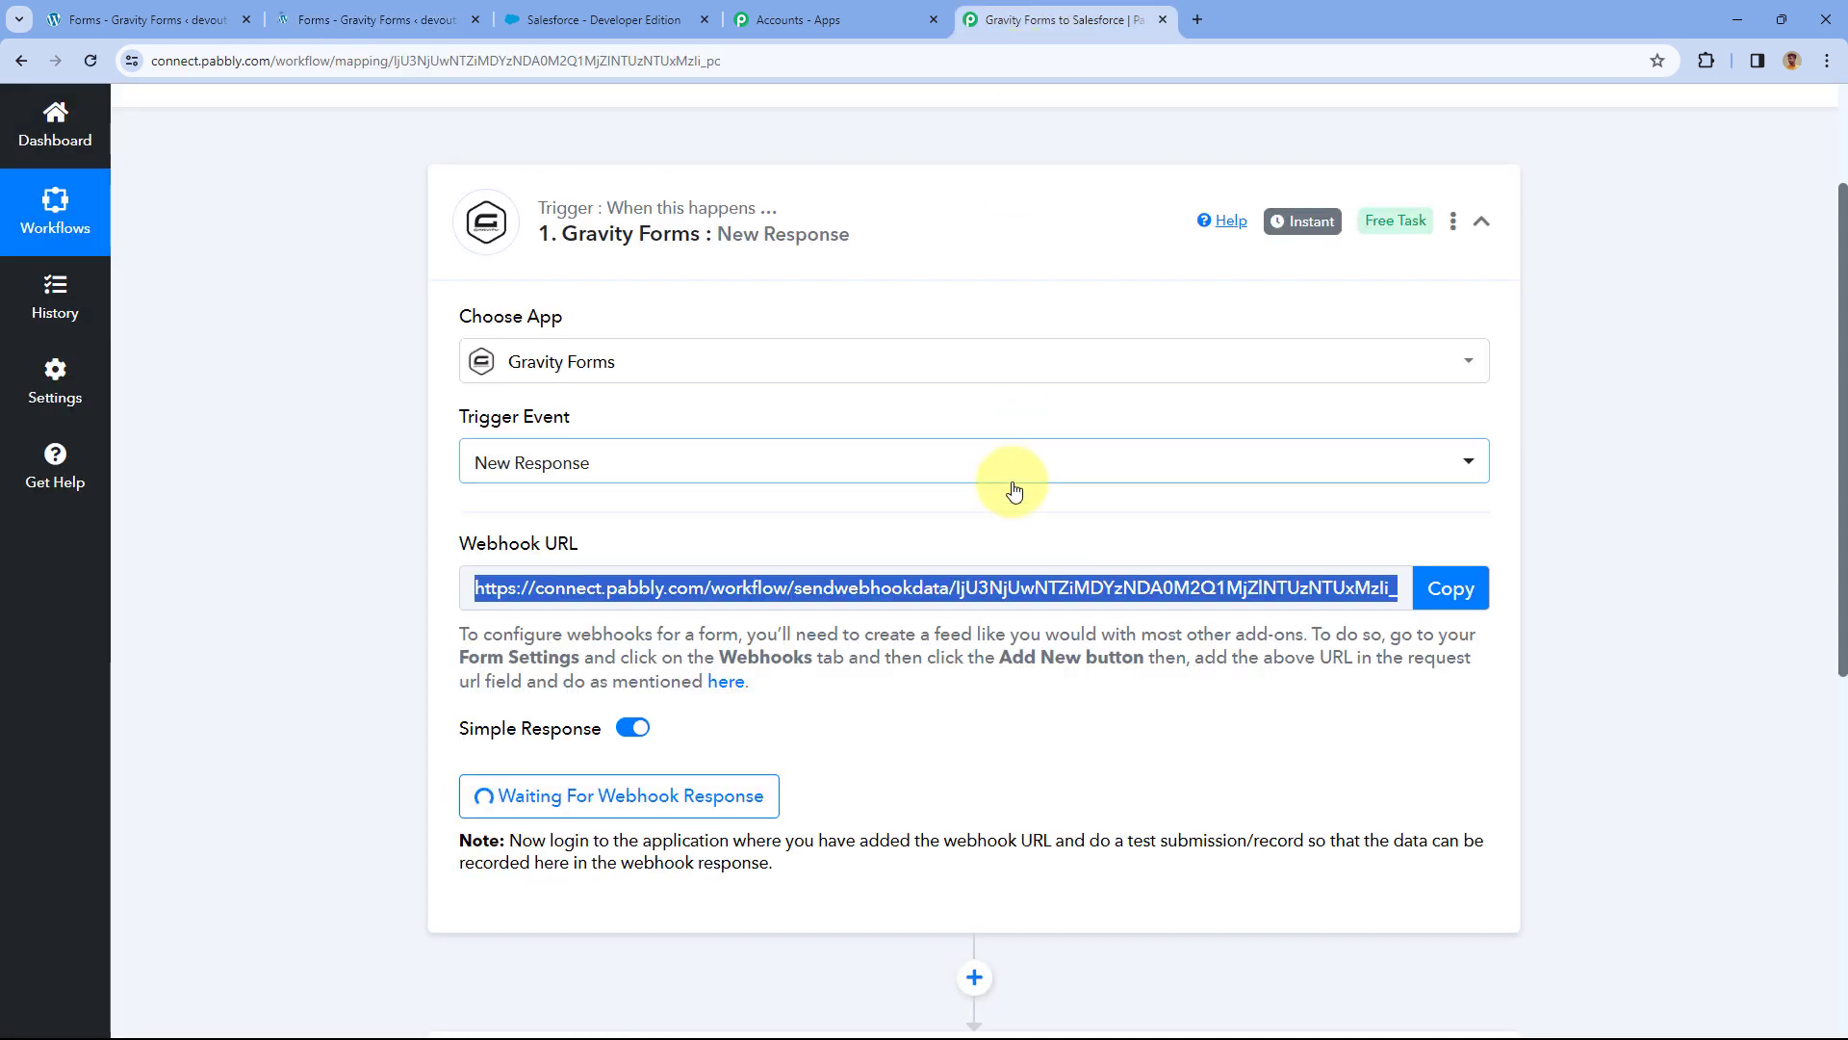
With the Pabbly trigger waiting for a webhook response, open the Contact Form's live preview.
{"action": "scroll", "coordinate": [973, 529], "scroll_direction": "down", "scroll_amount": 2}
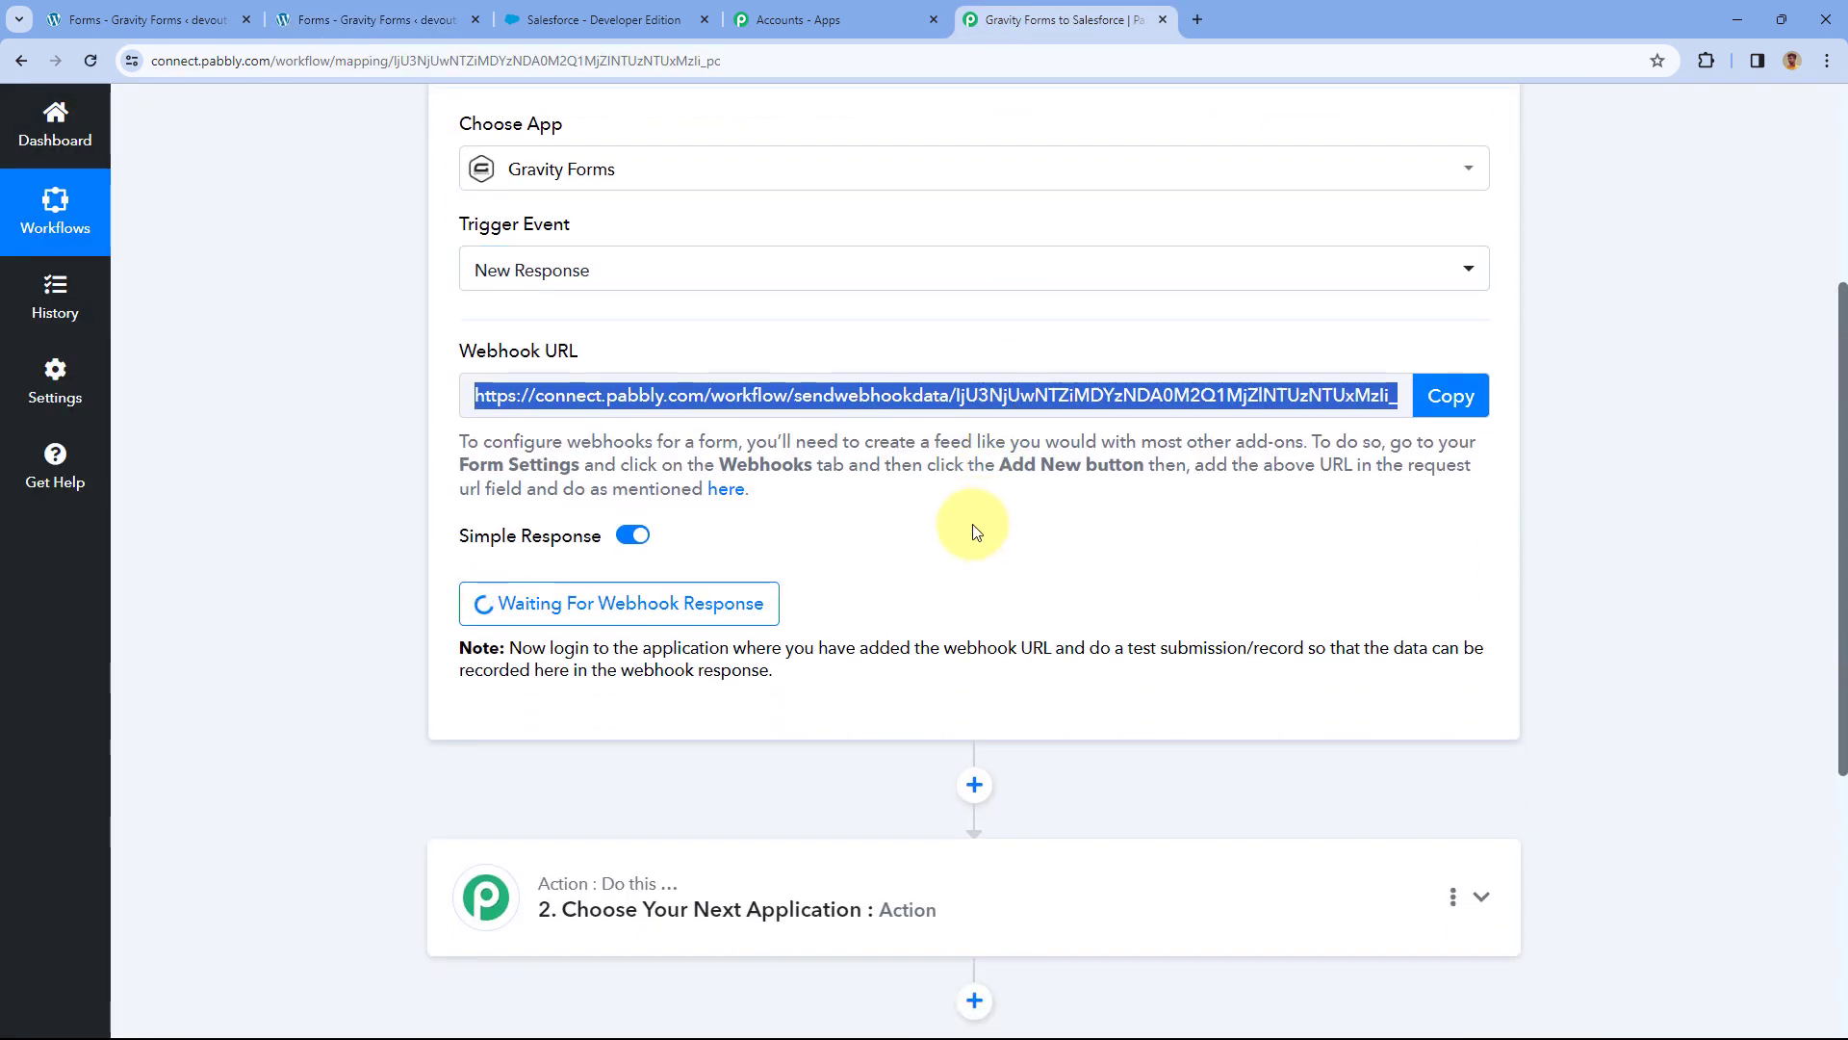
{"action": "left_click", "coordinate": [429, 12]}
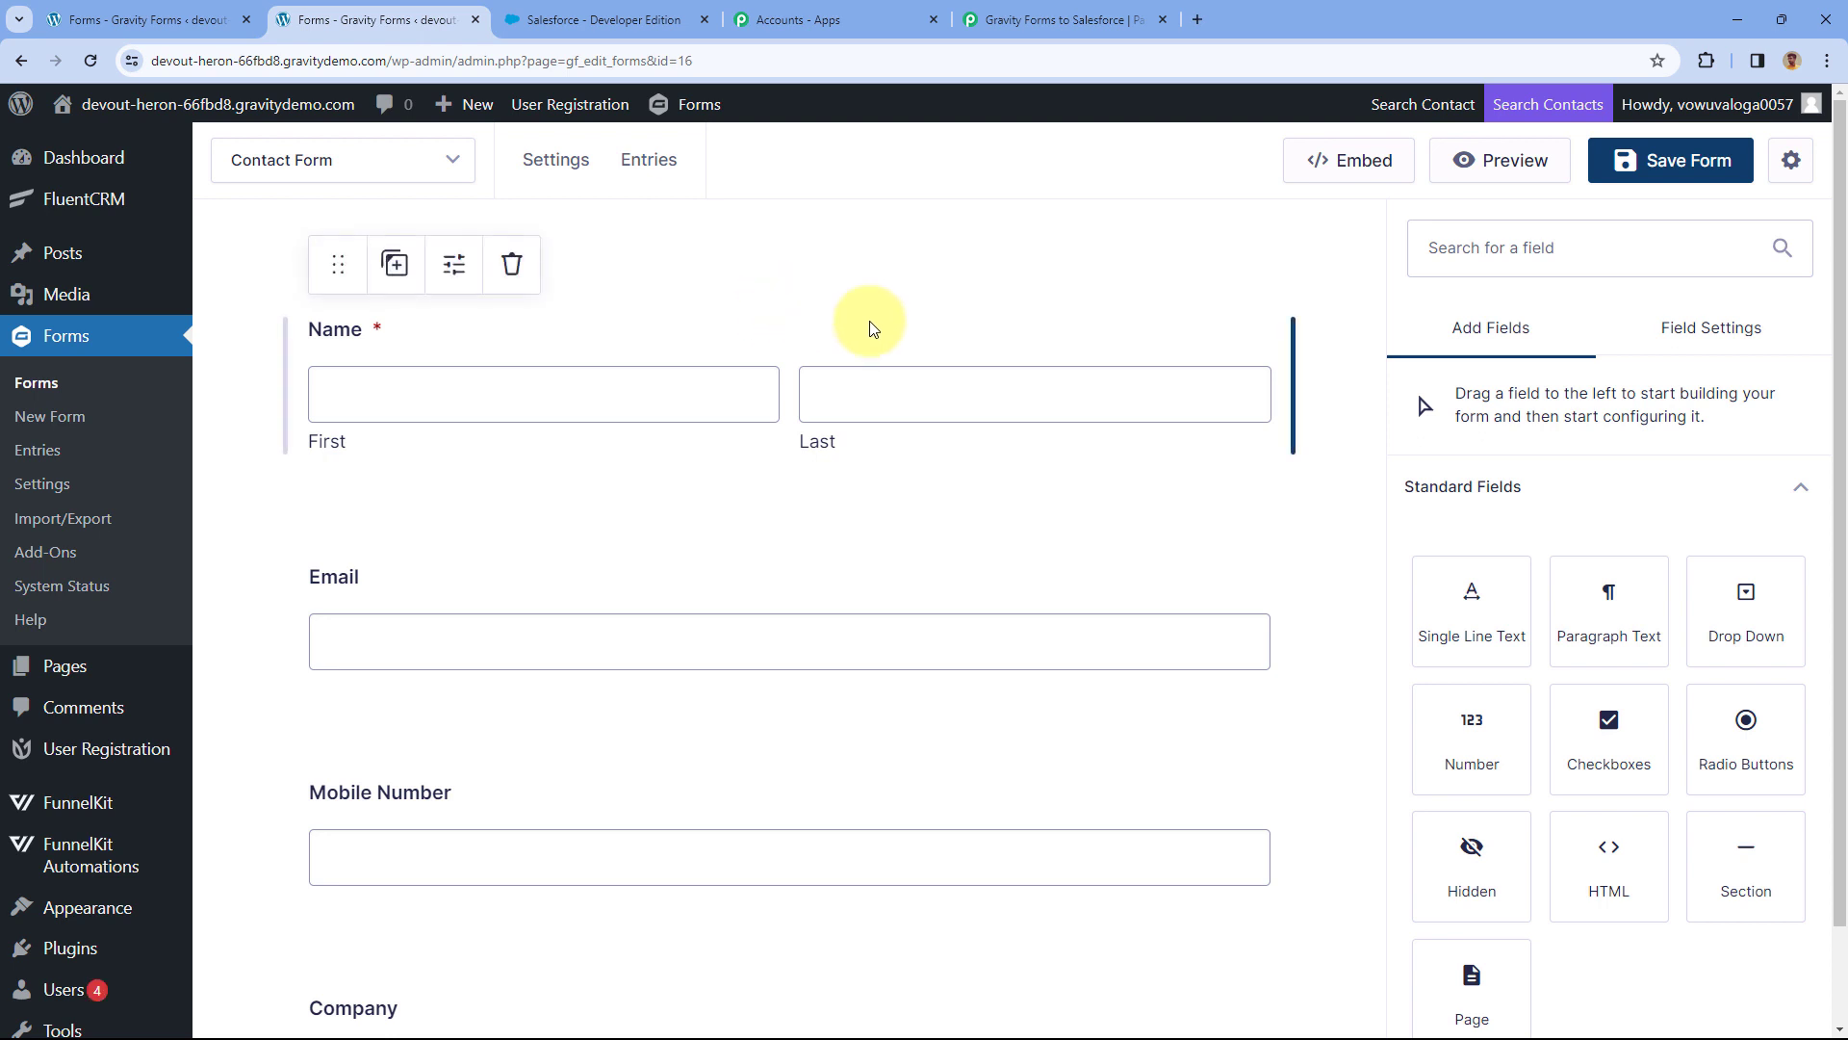
{"action": "left_click", "coordinate": [1049, 19]}
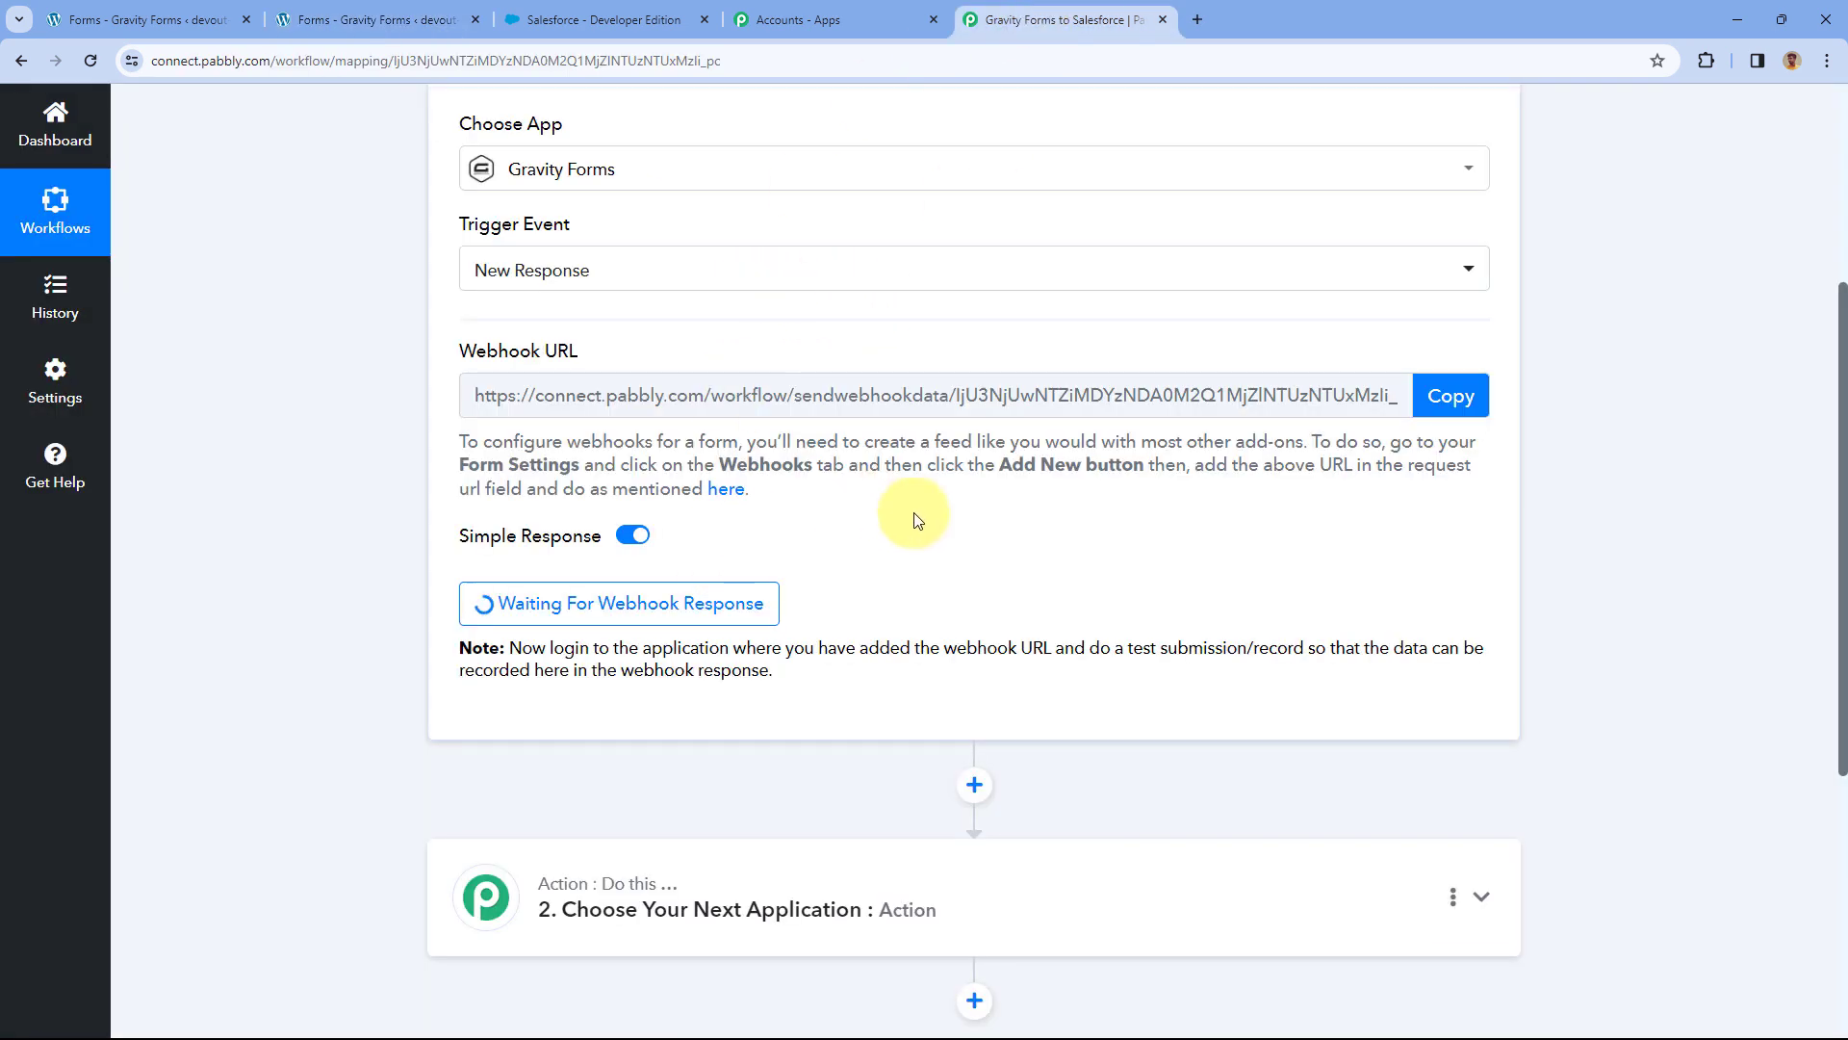
{"action": "scroll", "coordinate": [916, 520], "scroll_direction": "down", "scroll_amount": 1}
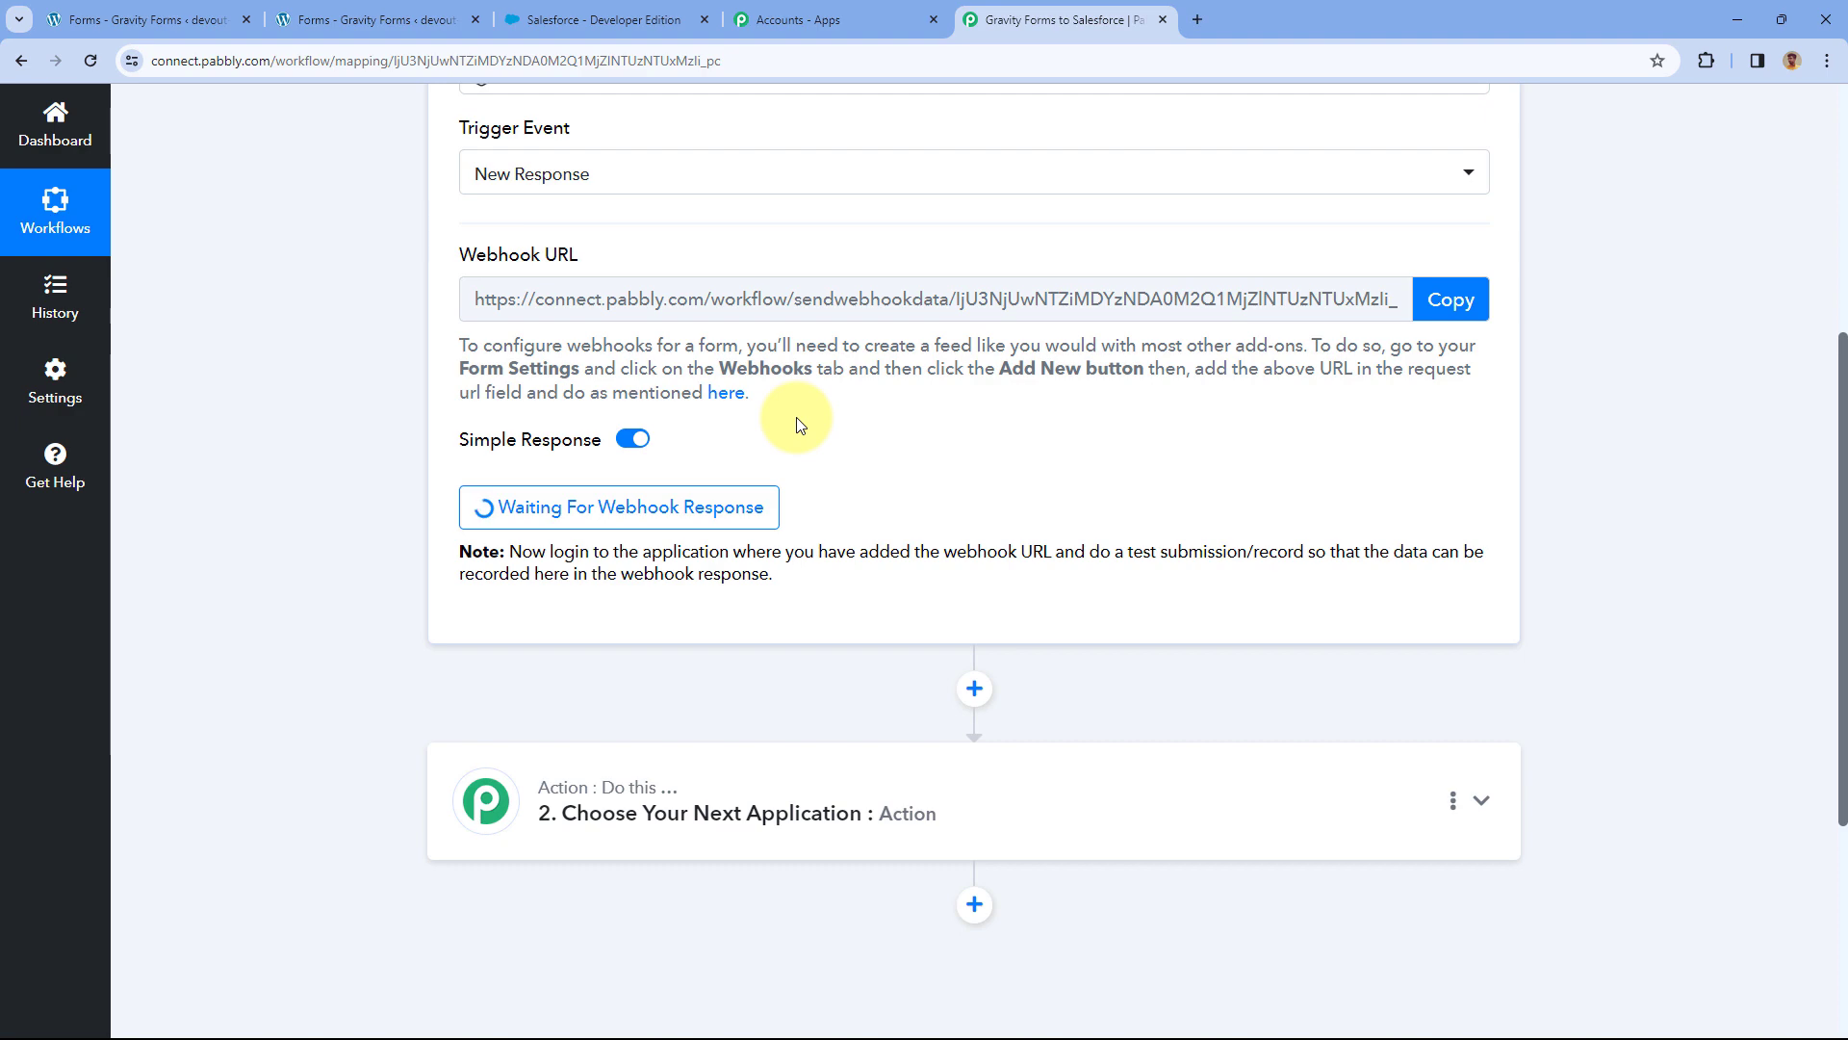
{"action": "left_click", "coordinate": [377, 19]}
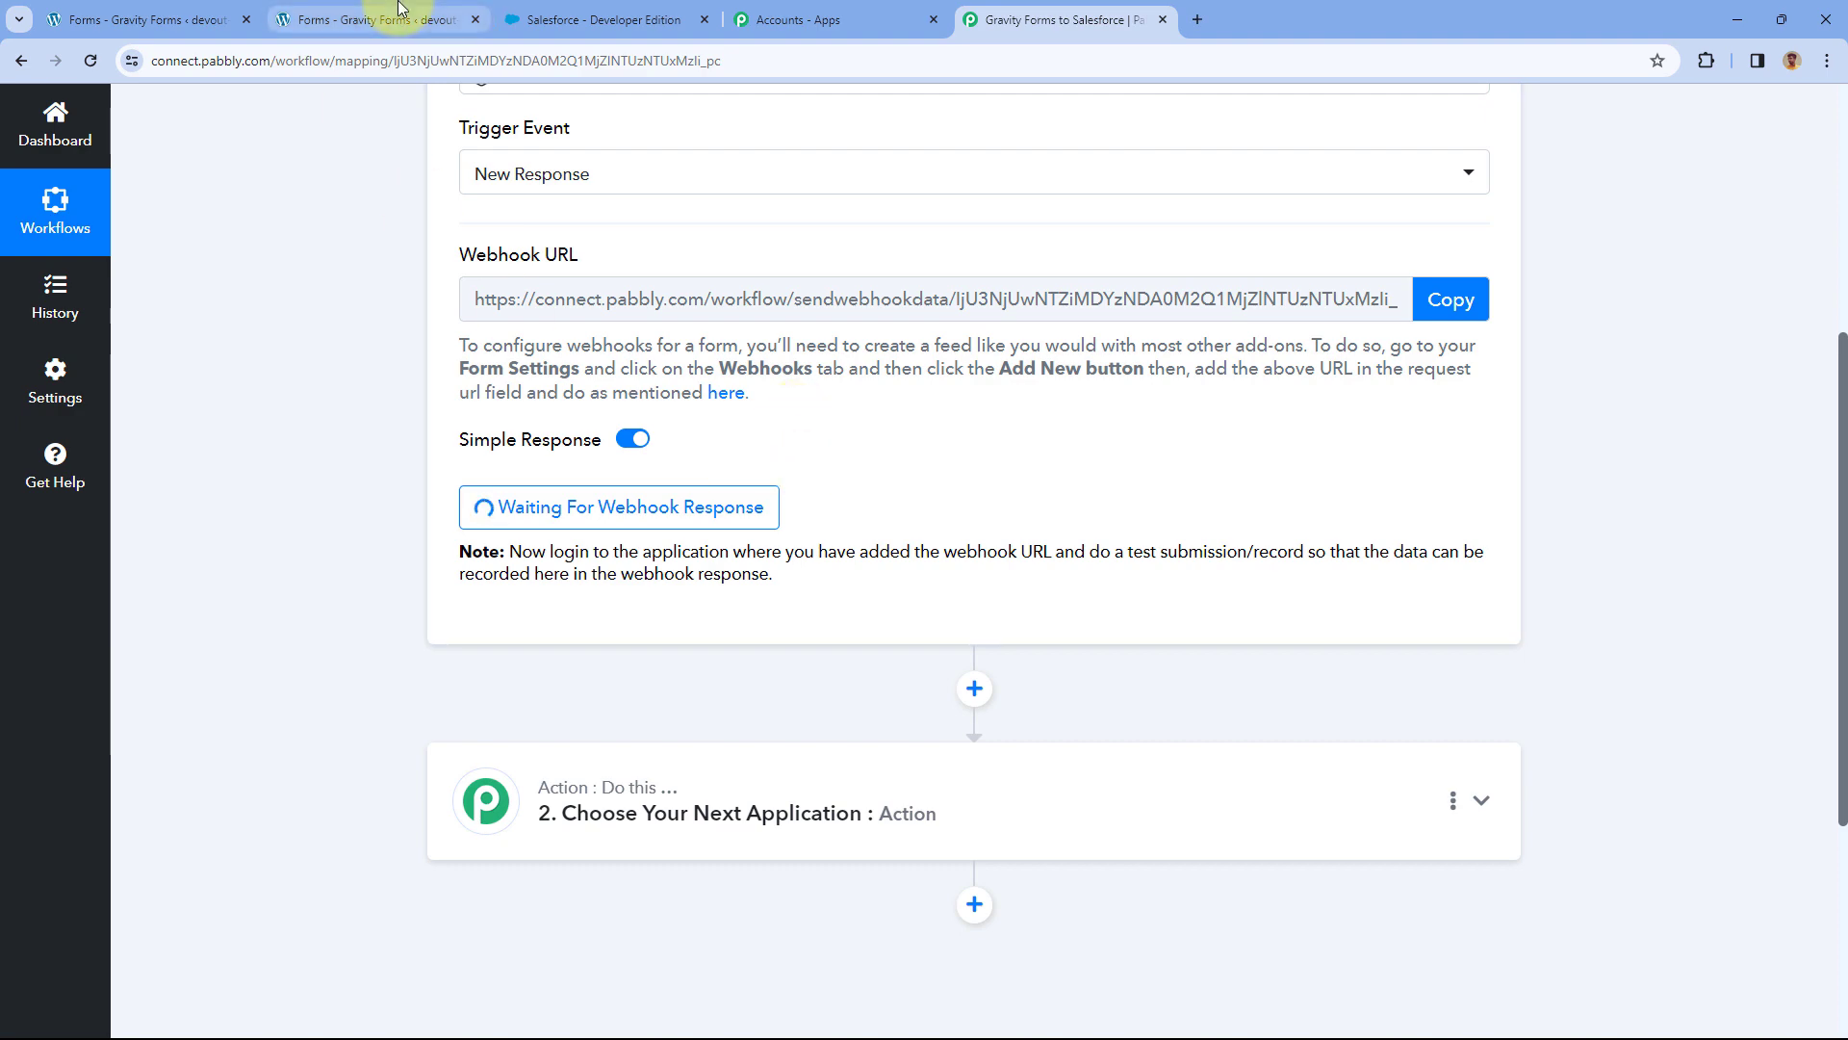
{"action": "left_click", "coordinate": [1516, 160]}
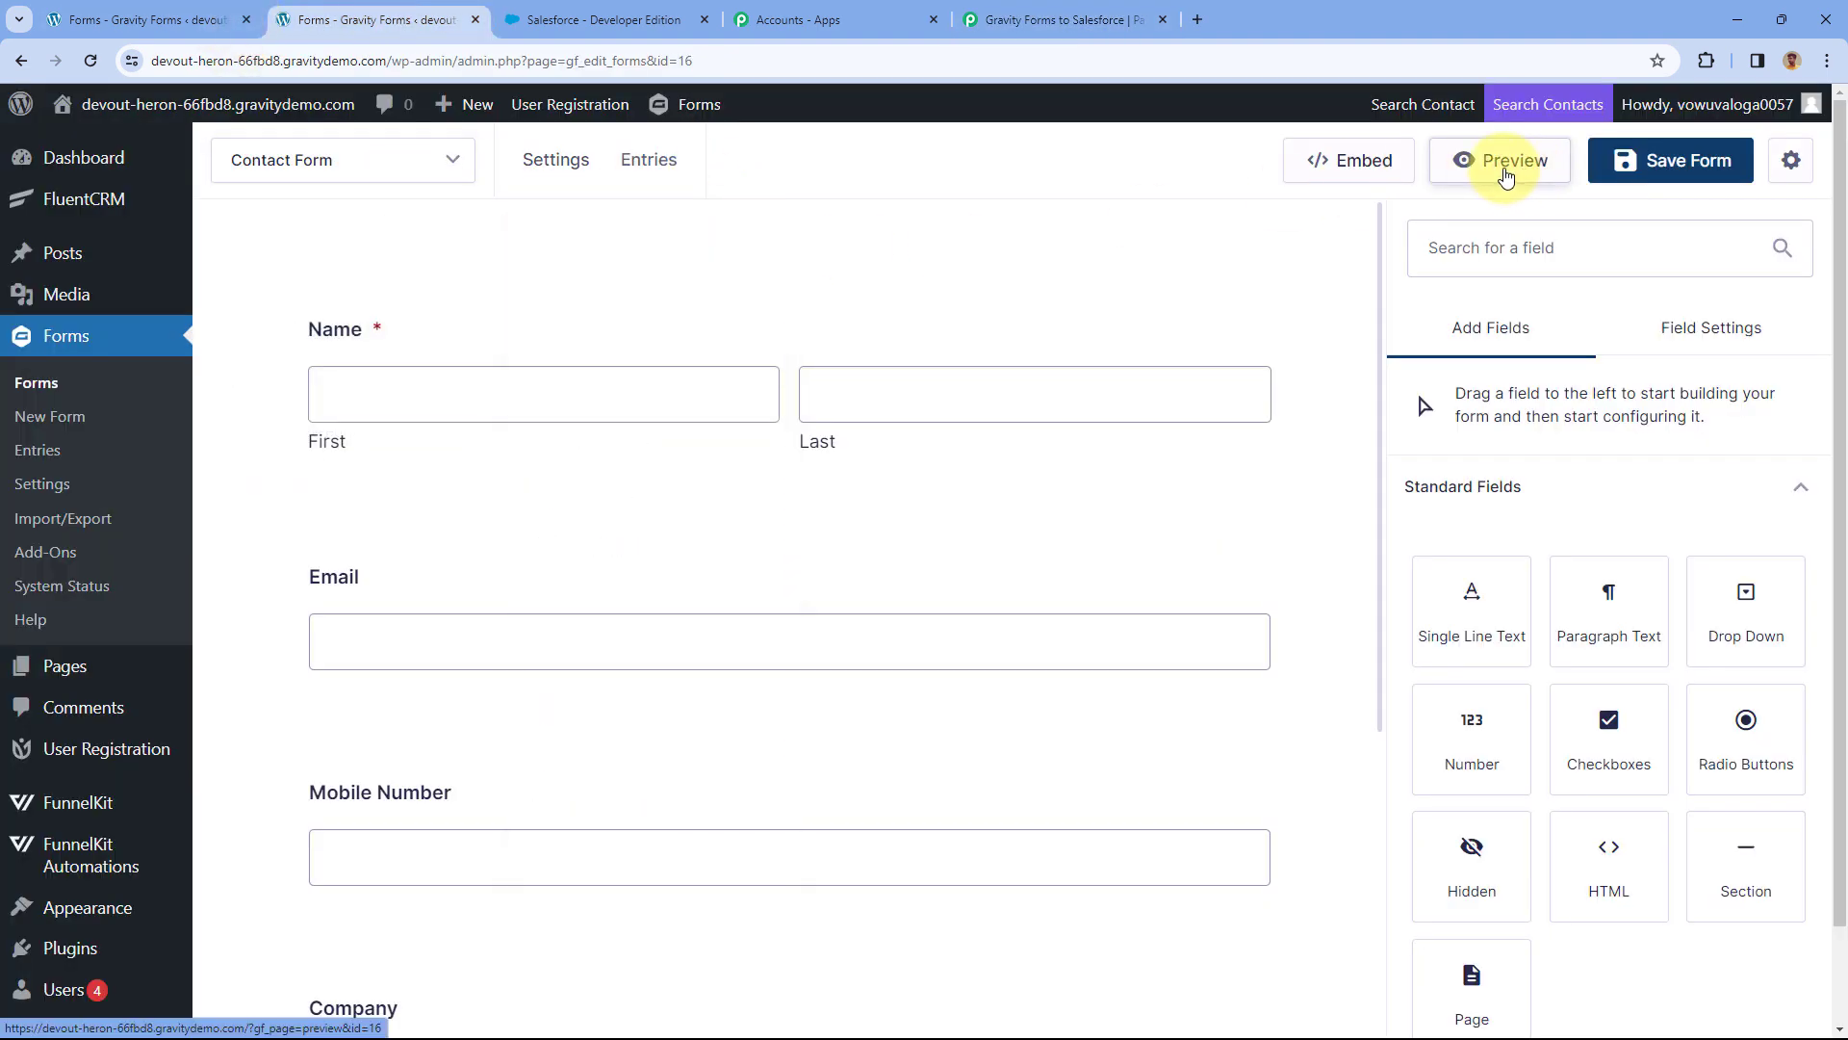
In the Contact Form preview, enter first name Demo and last name Test.
{"action": "left_click", "coordinate": [635, 11]}
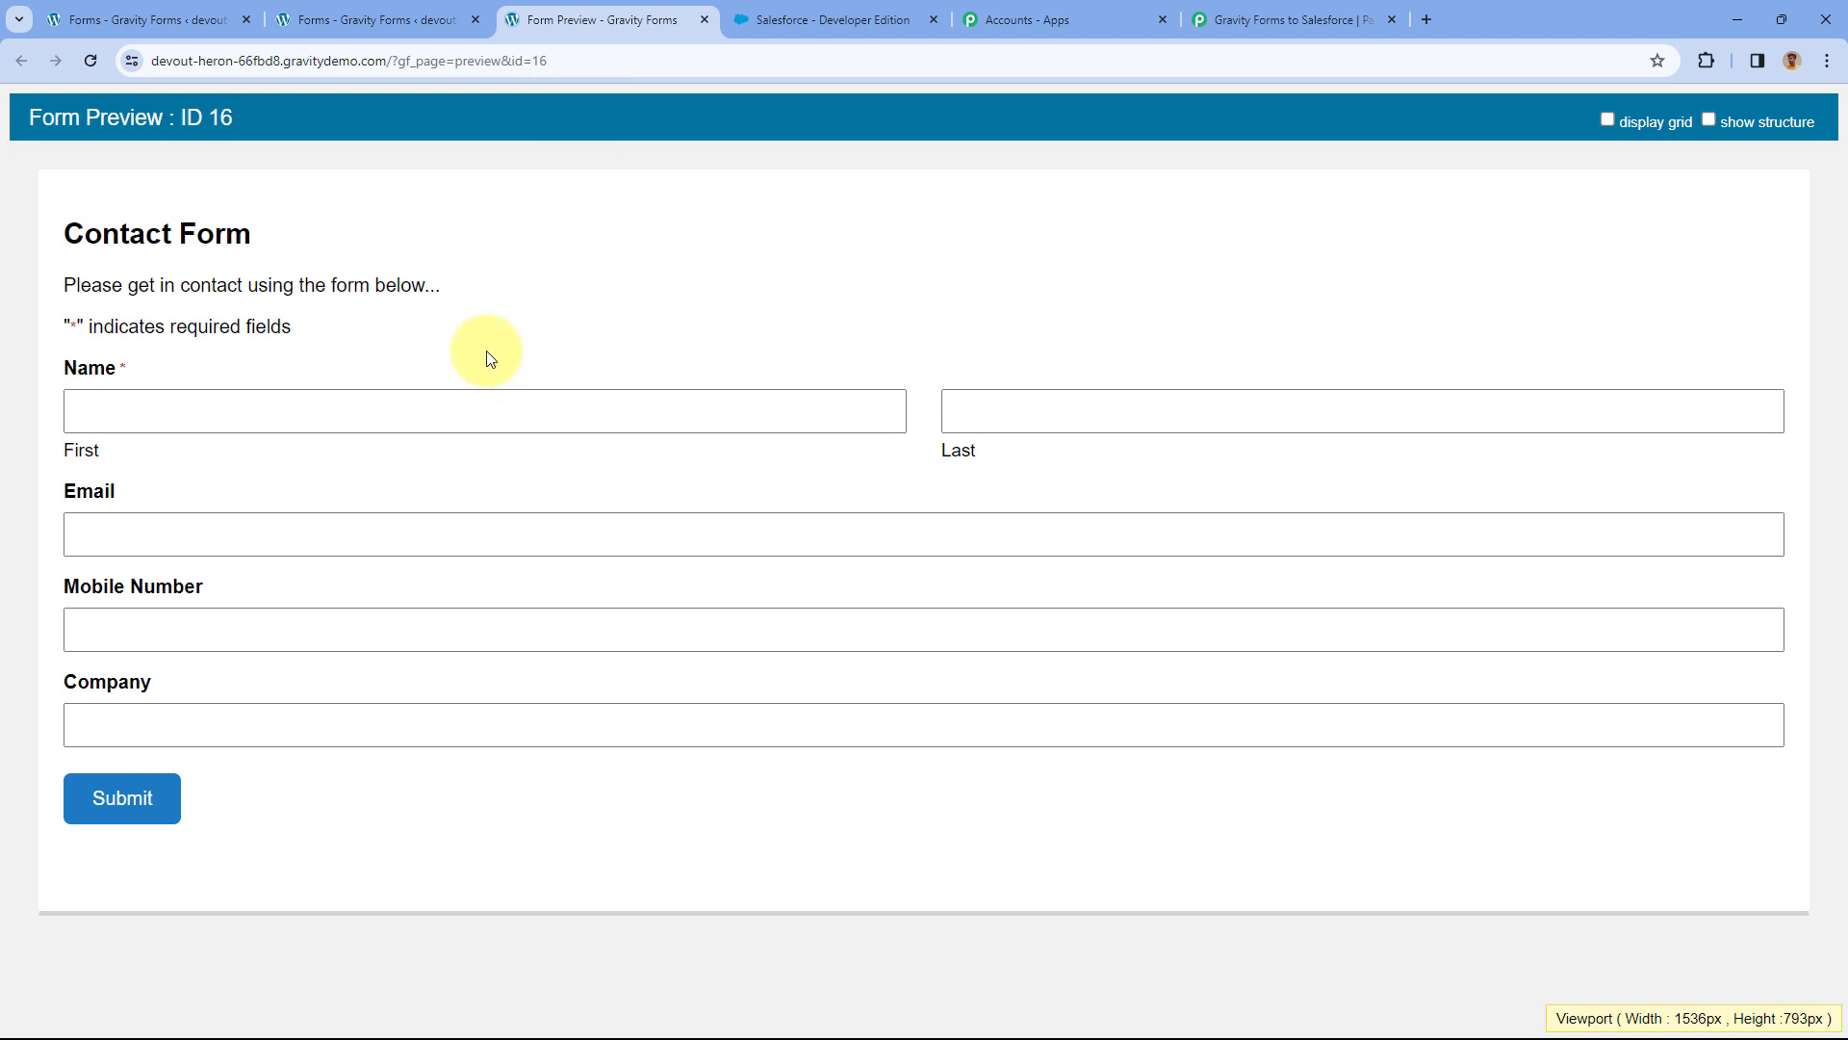
{"action": "left_click", "coordinate": [279, 415]}
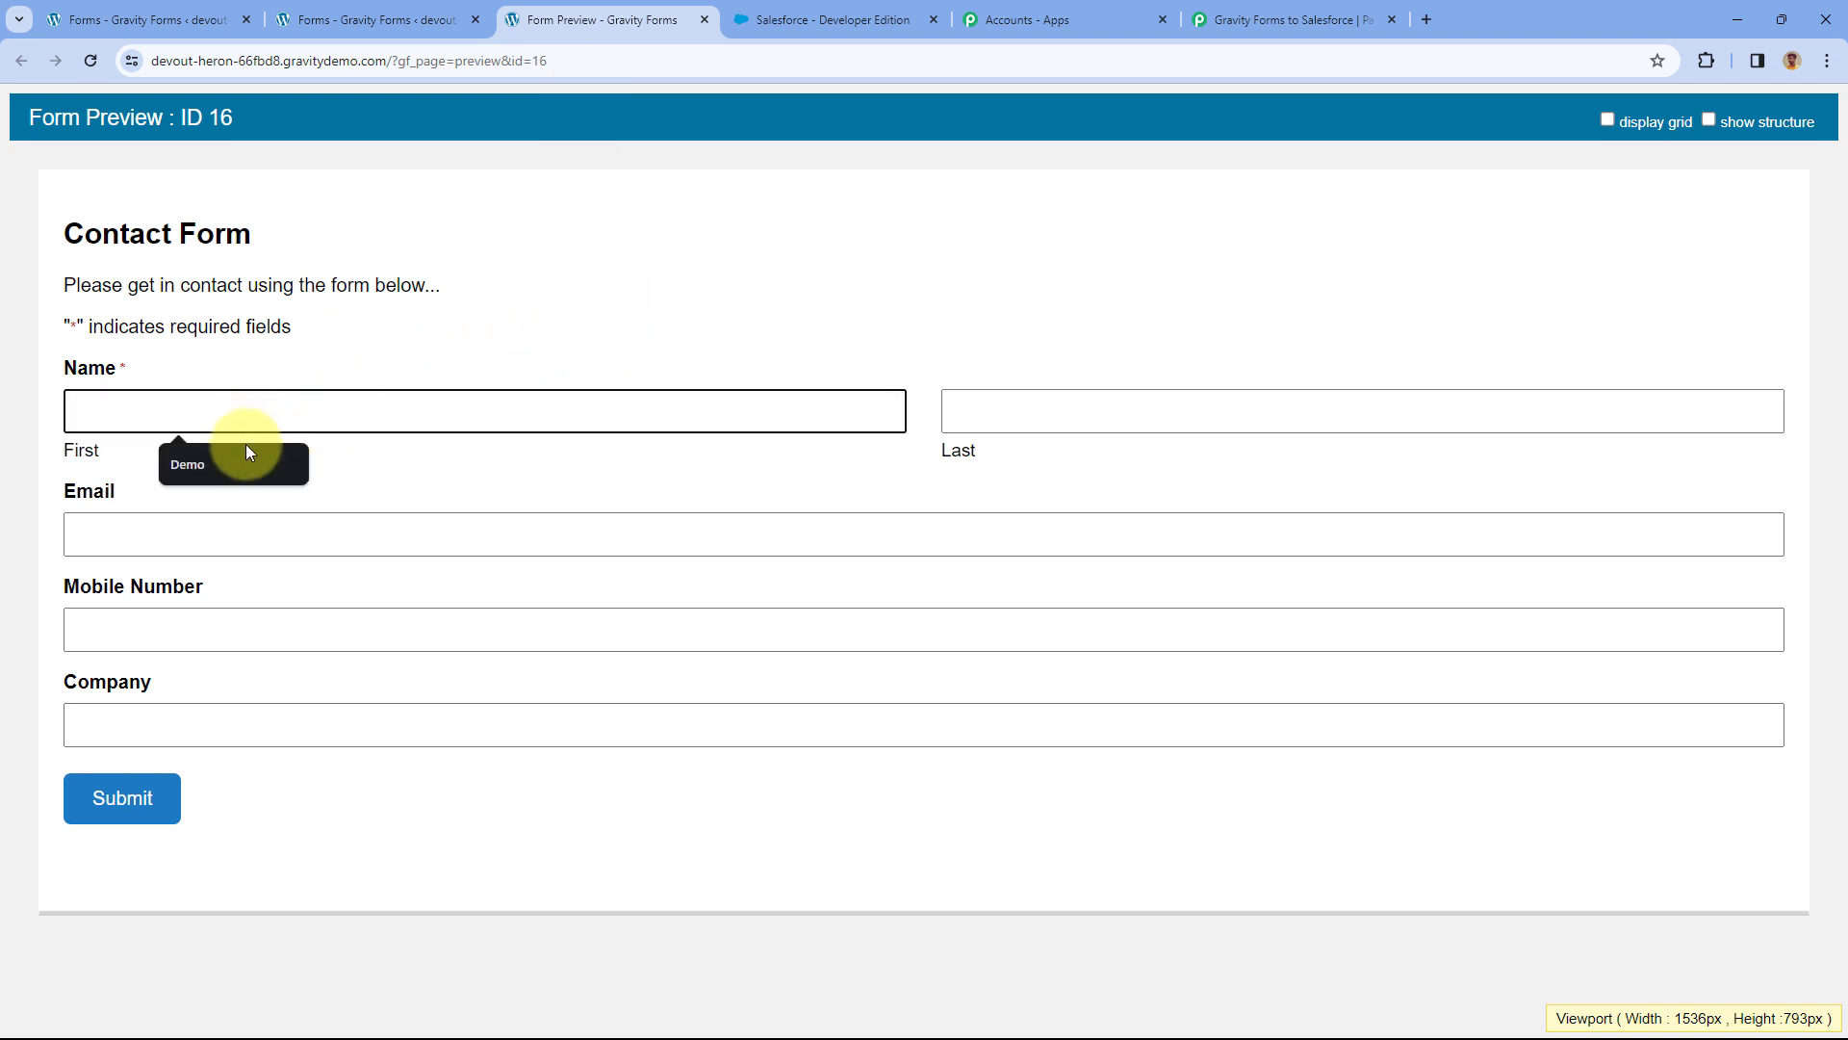
{"action": "left_click", "coordinate": [249, 452]}
{"action": "left_click", "coordinate": [1024, 421]}
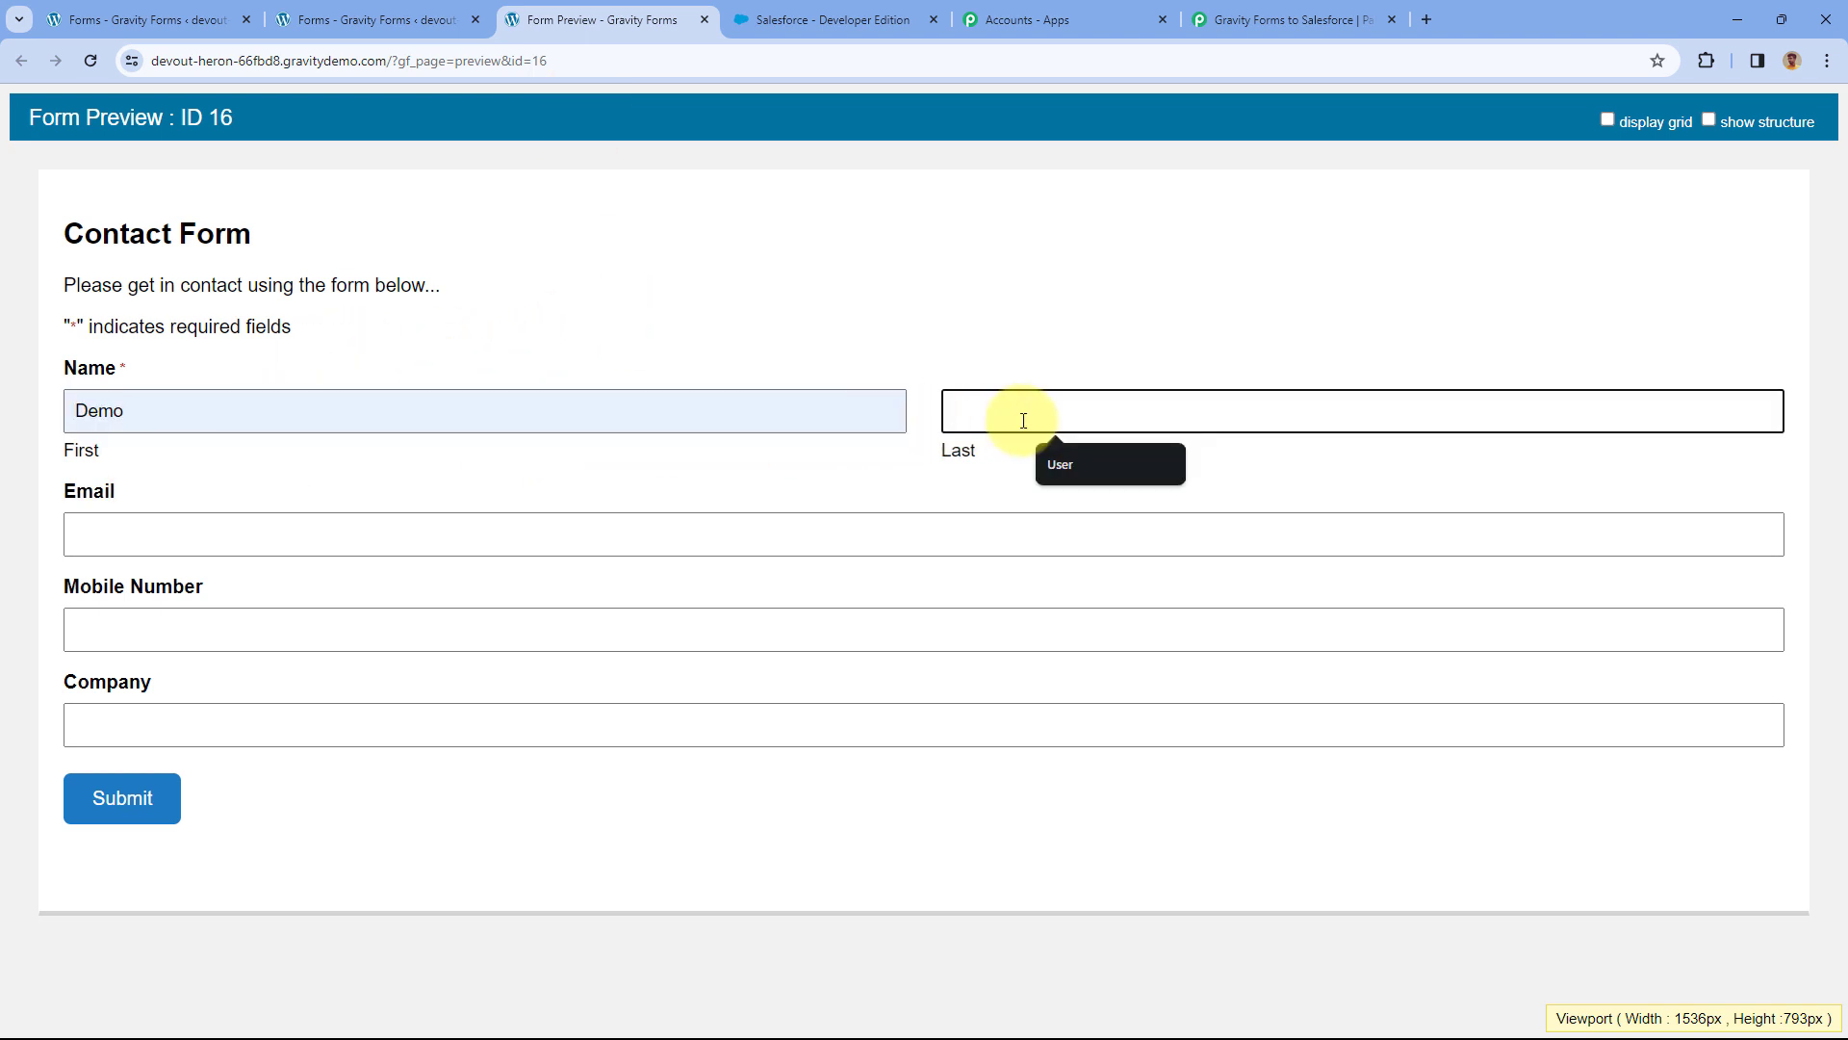
{"action": "type", "text": "Test"}
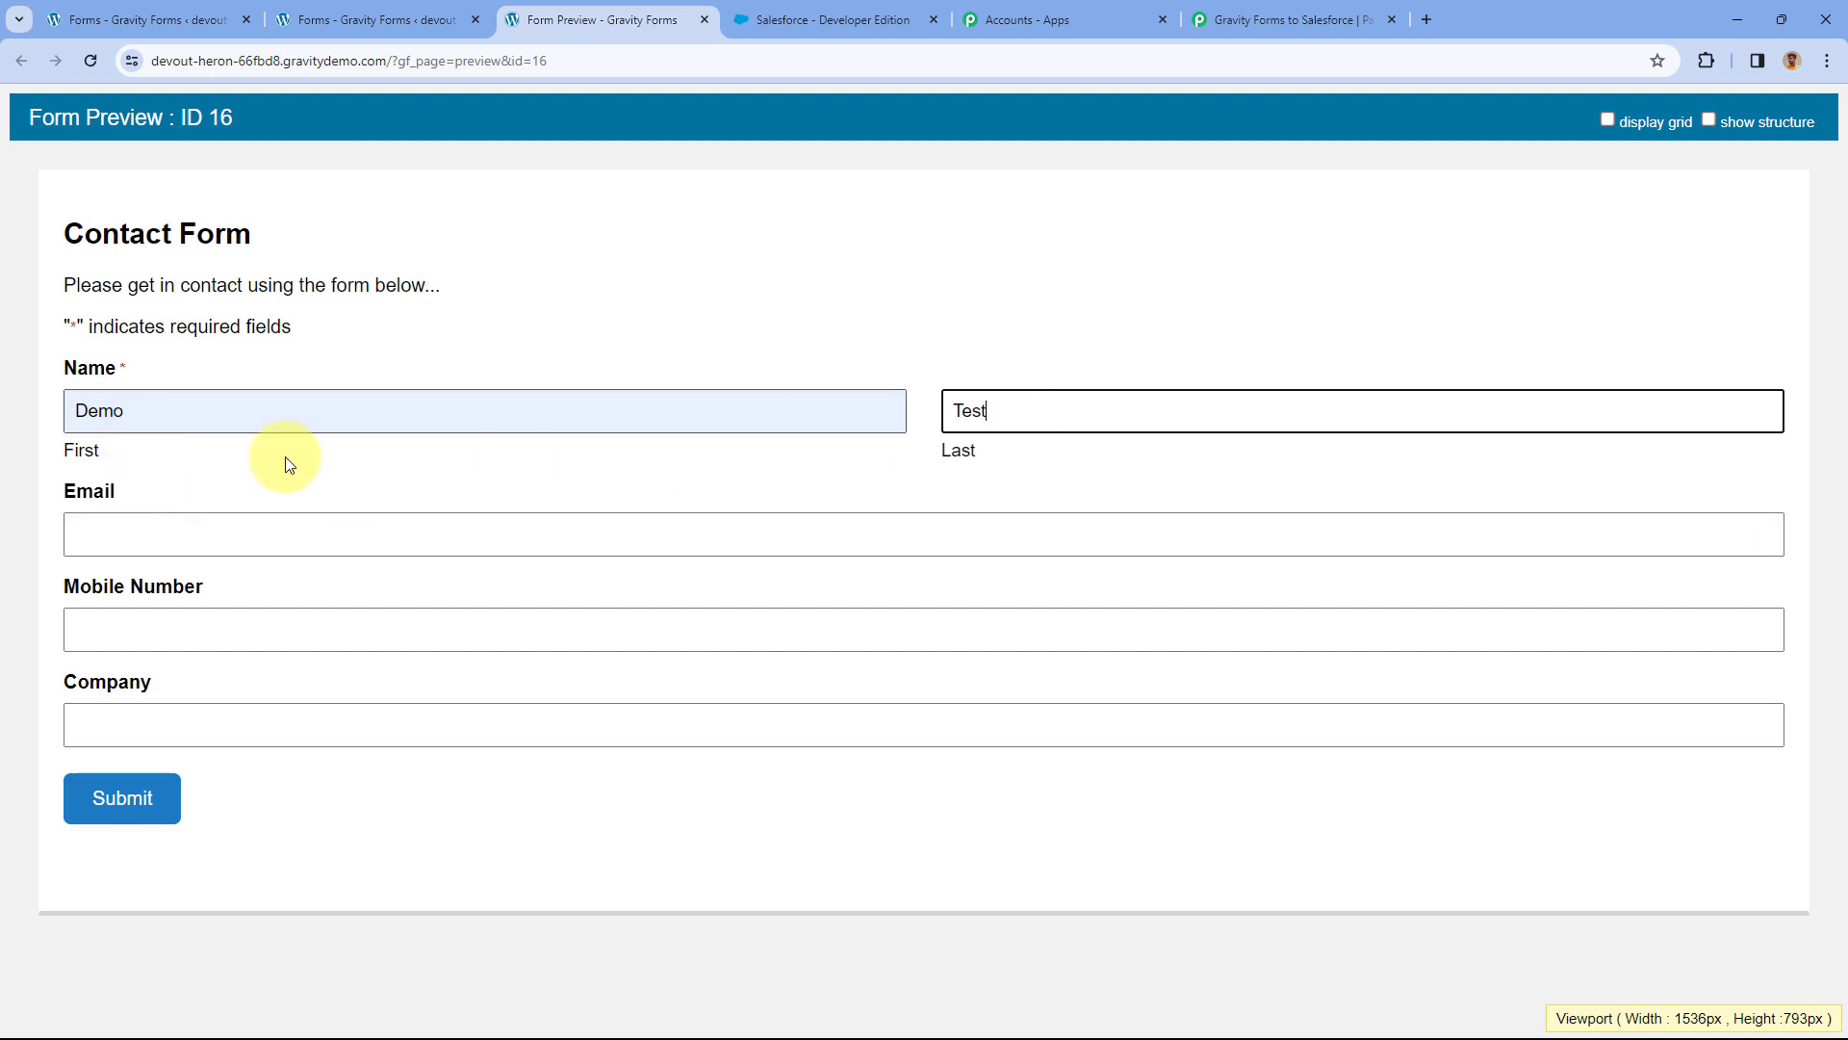
Fill in the email, mobile number and company Pabbly, then submit the test entry.
{"action": "left_click", "coordinate": [227, 541]}
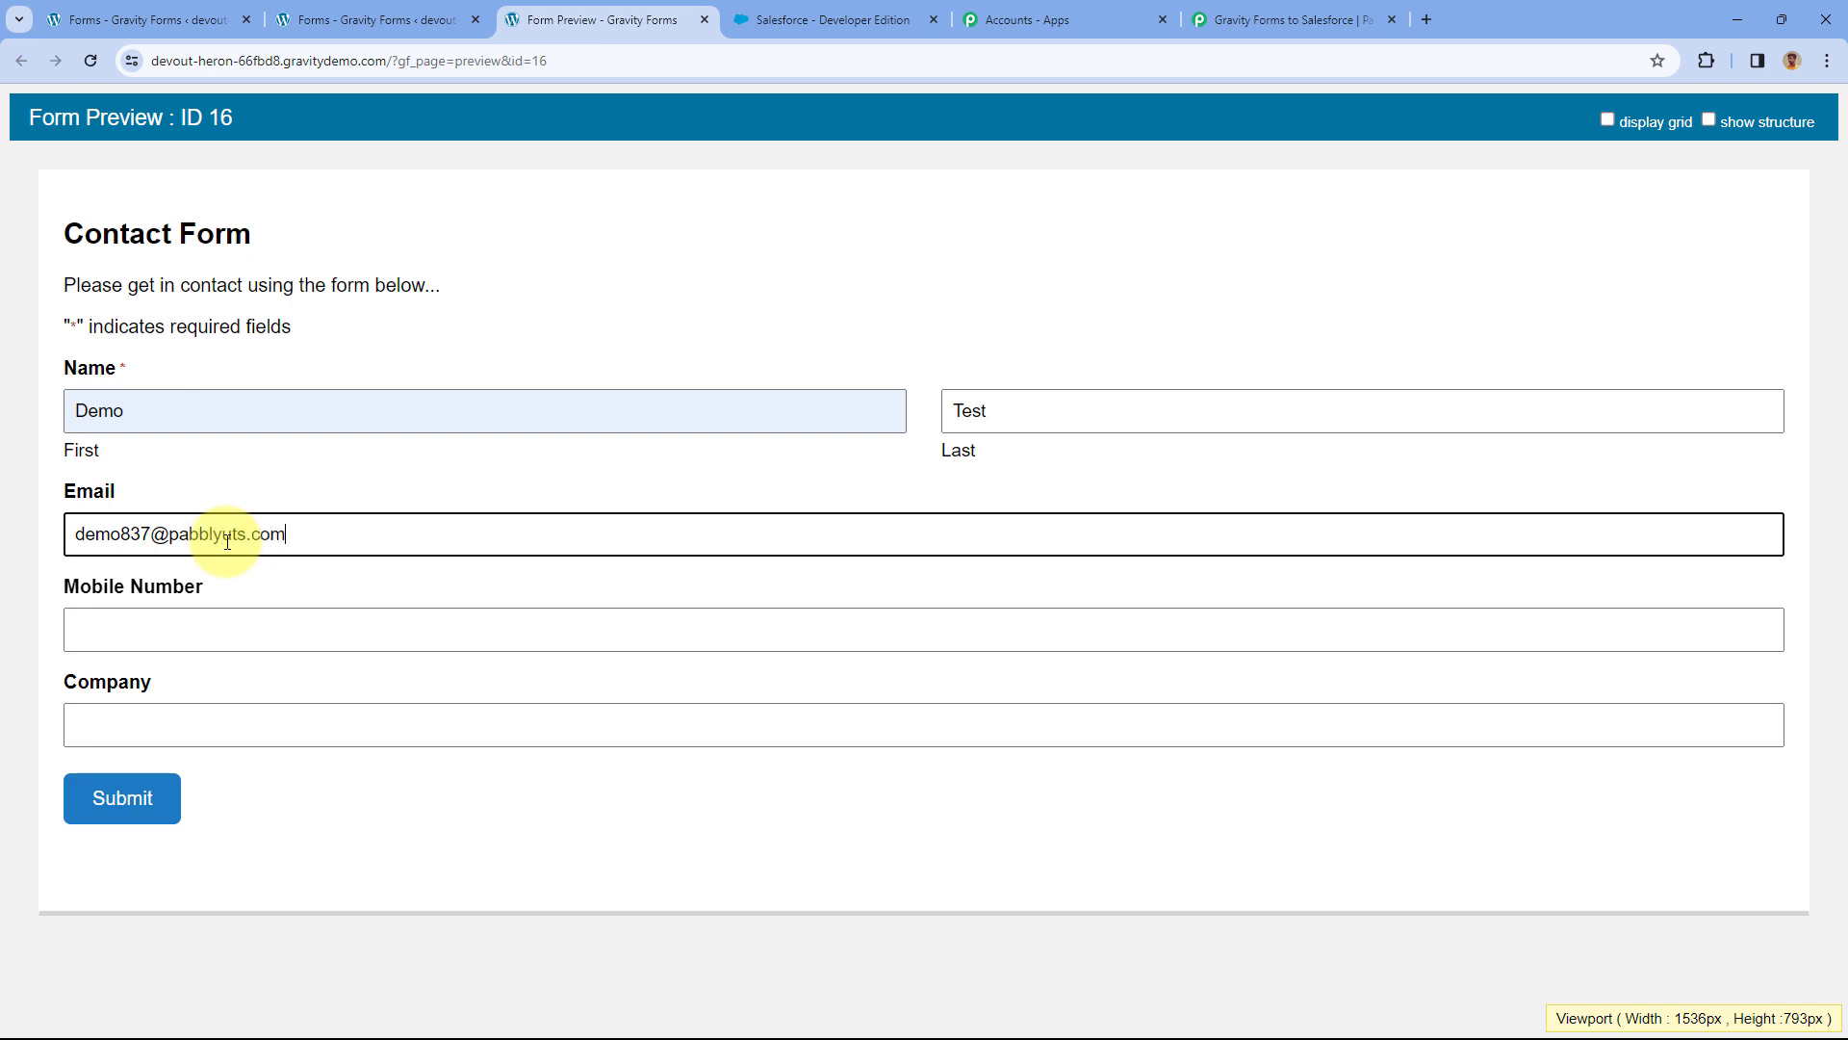
{"action": "left_click", "coordinate": [188, 612]}
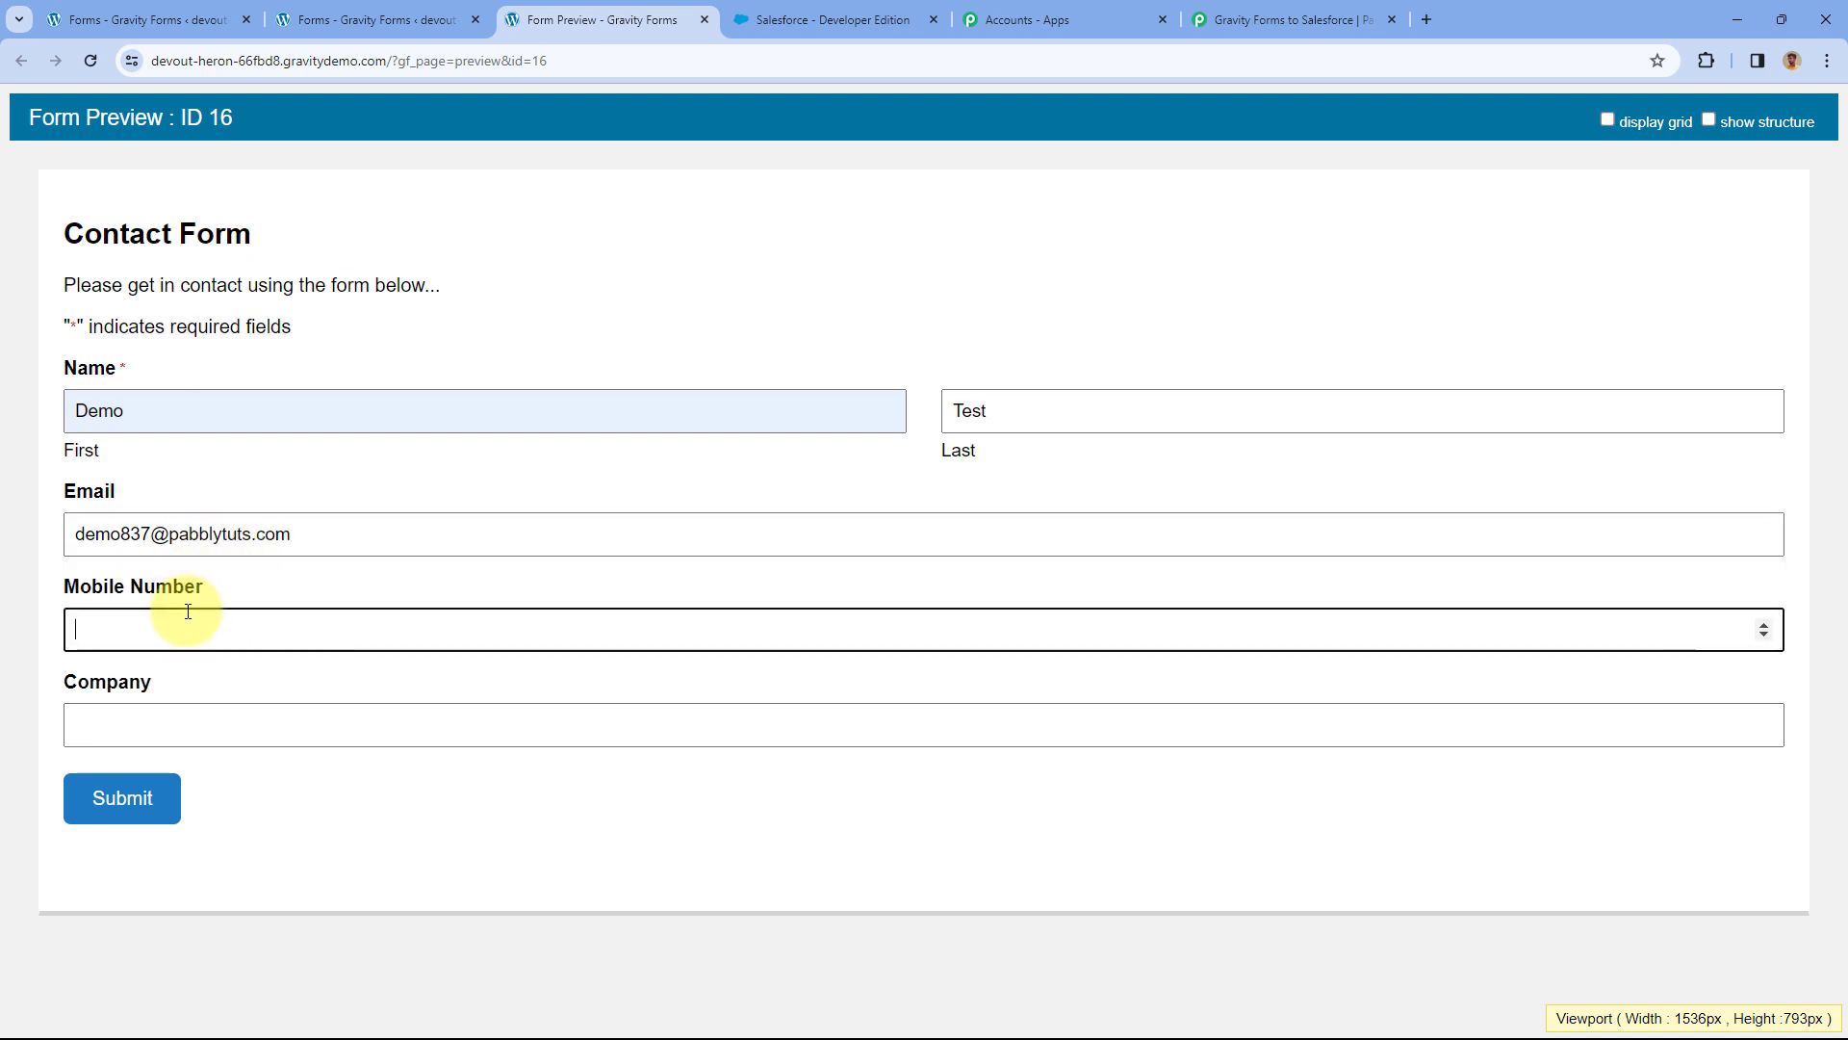
{"action": "type", "text": "1234568790"}
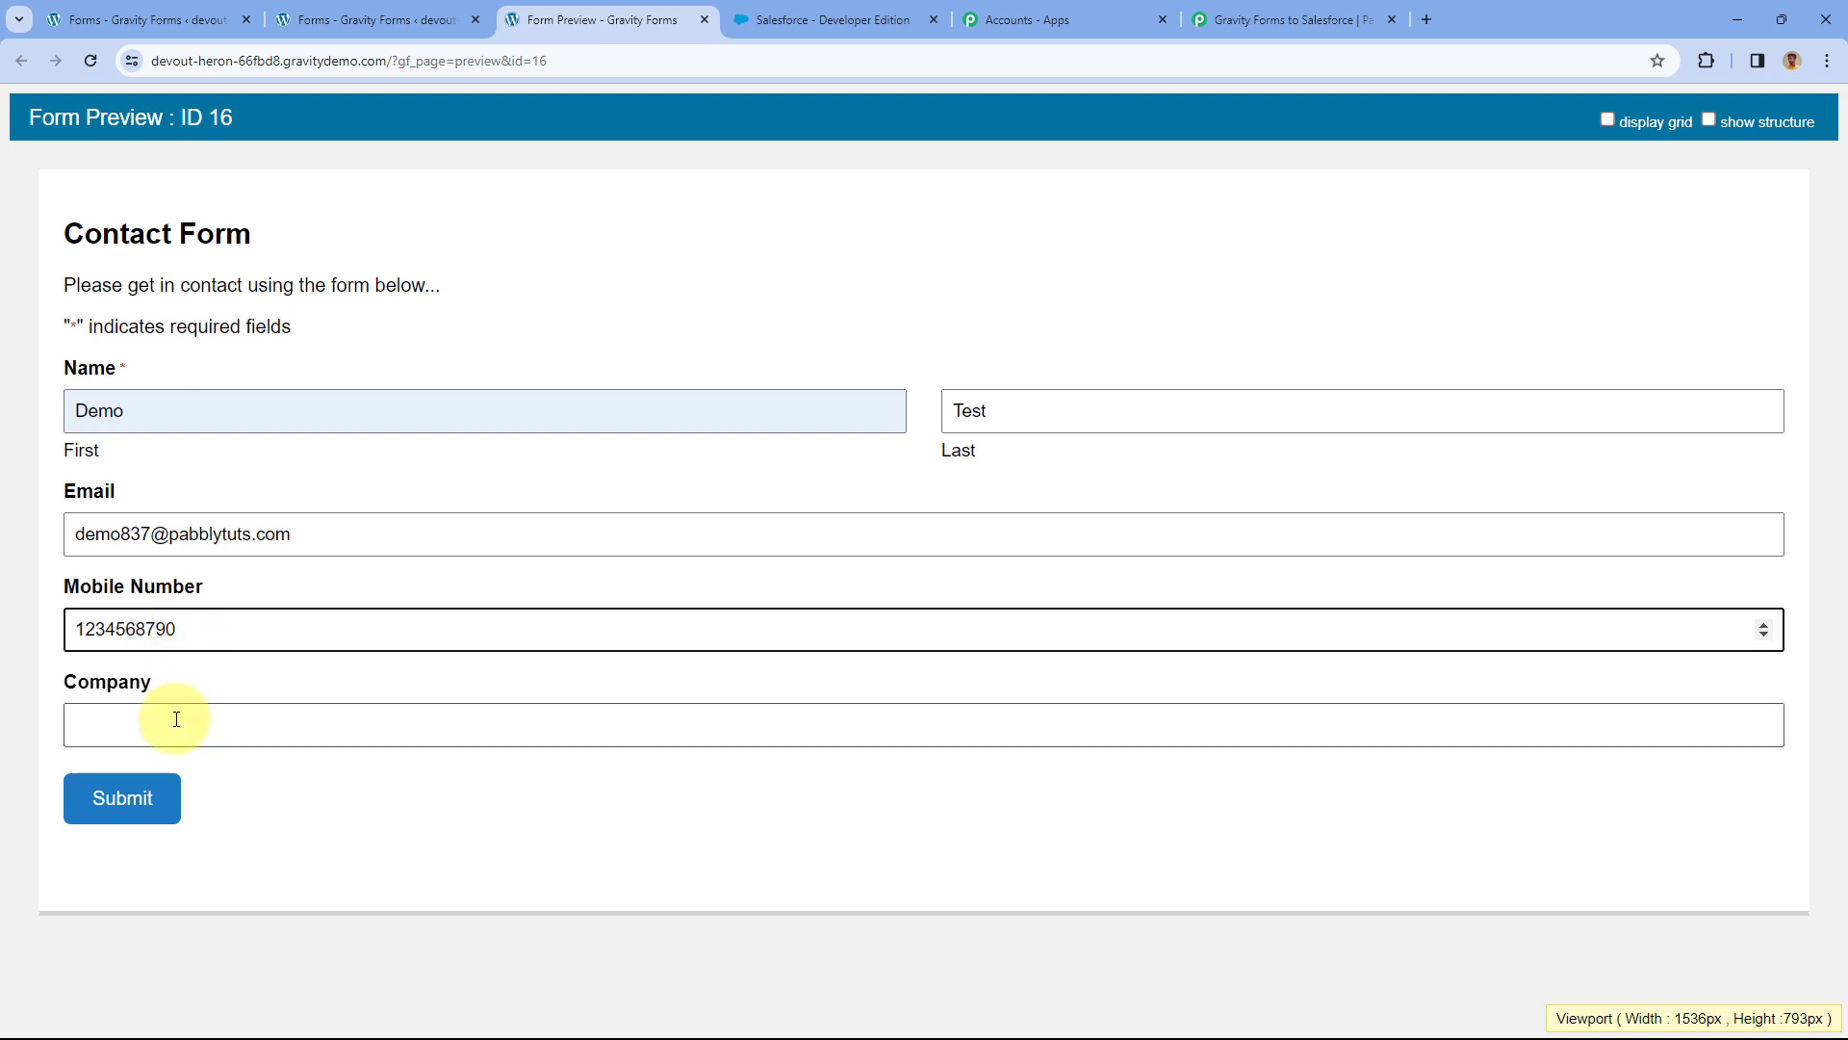
{"action": "left_click", "coordinate": [176, 720]}
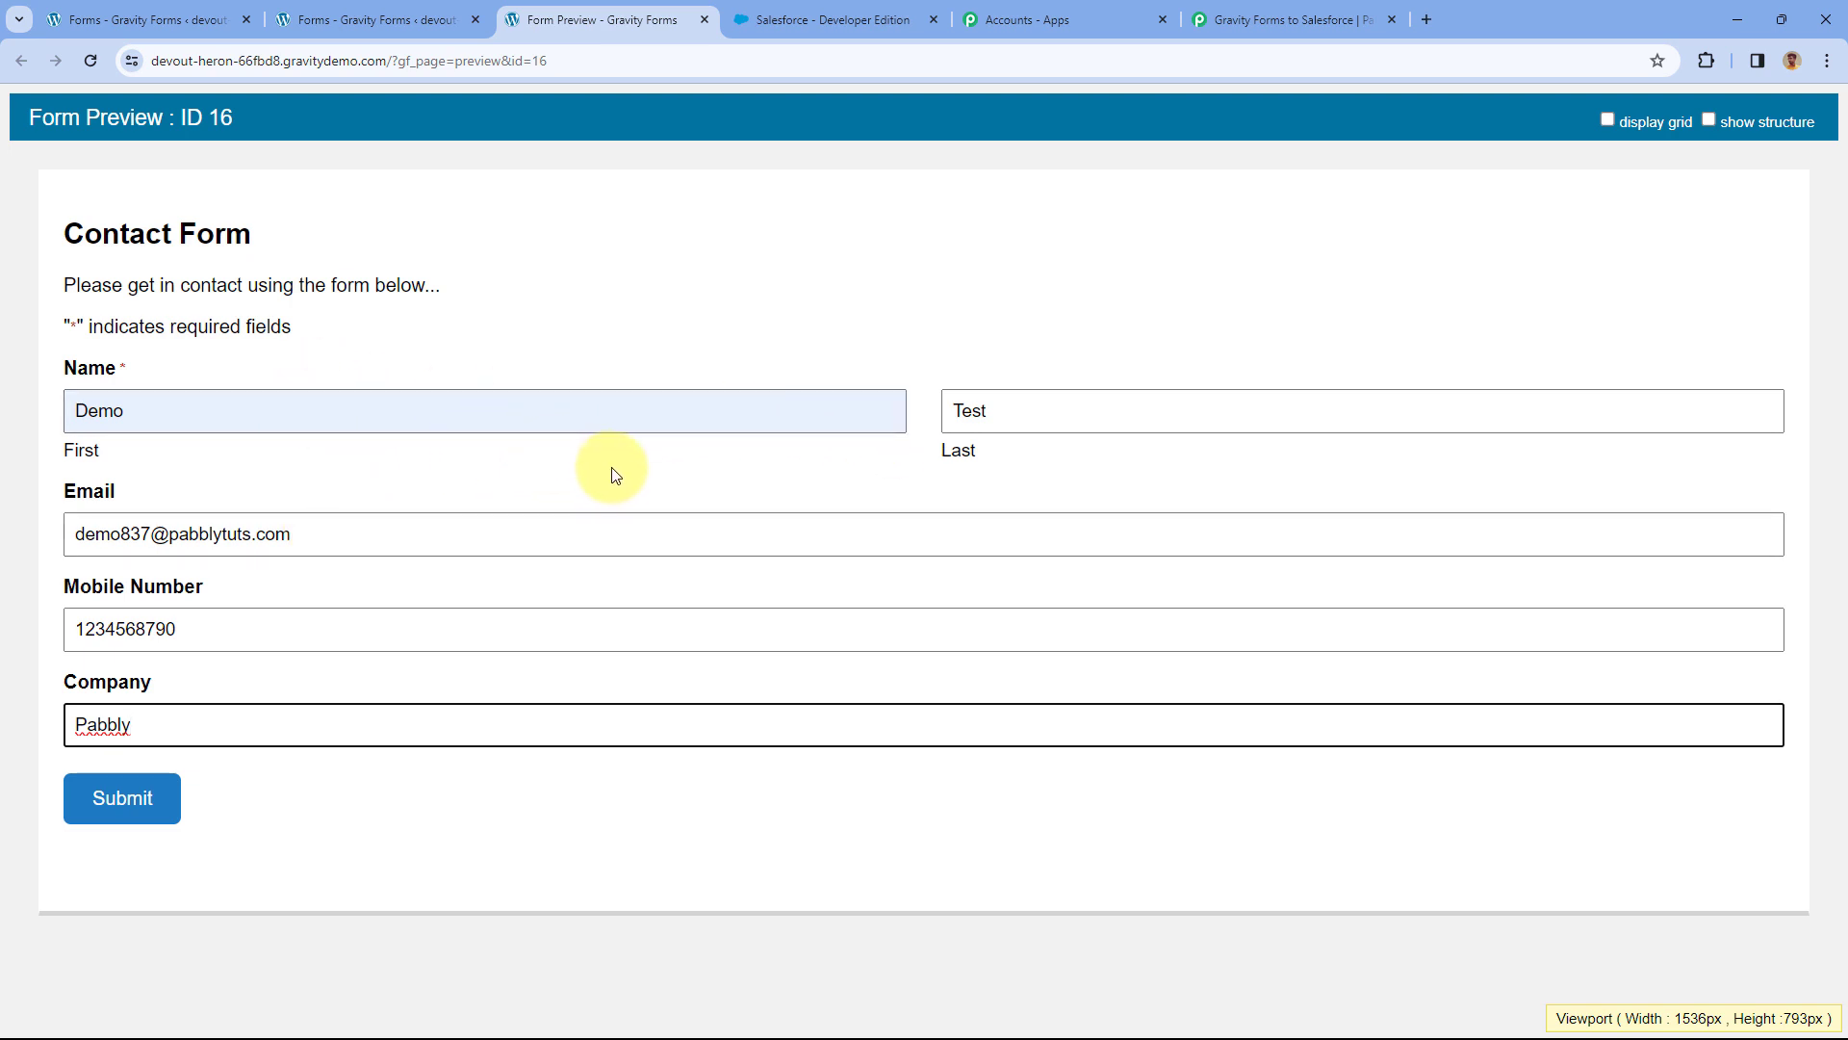
{"action": "left_click", "coordinate": [151, 812]}
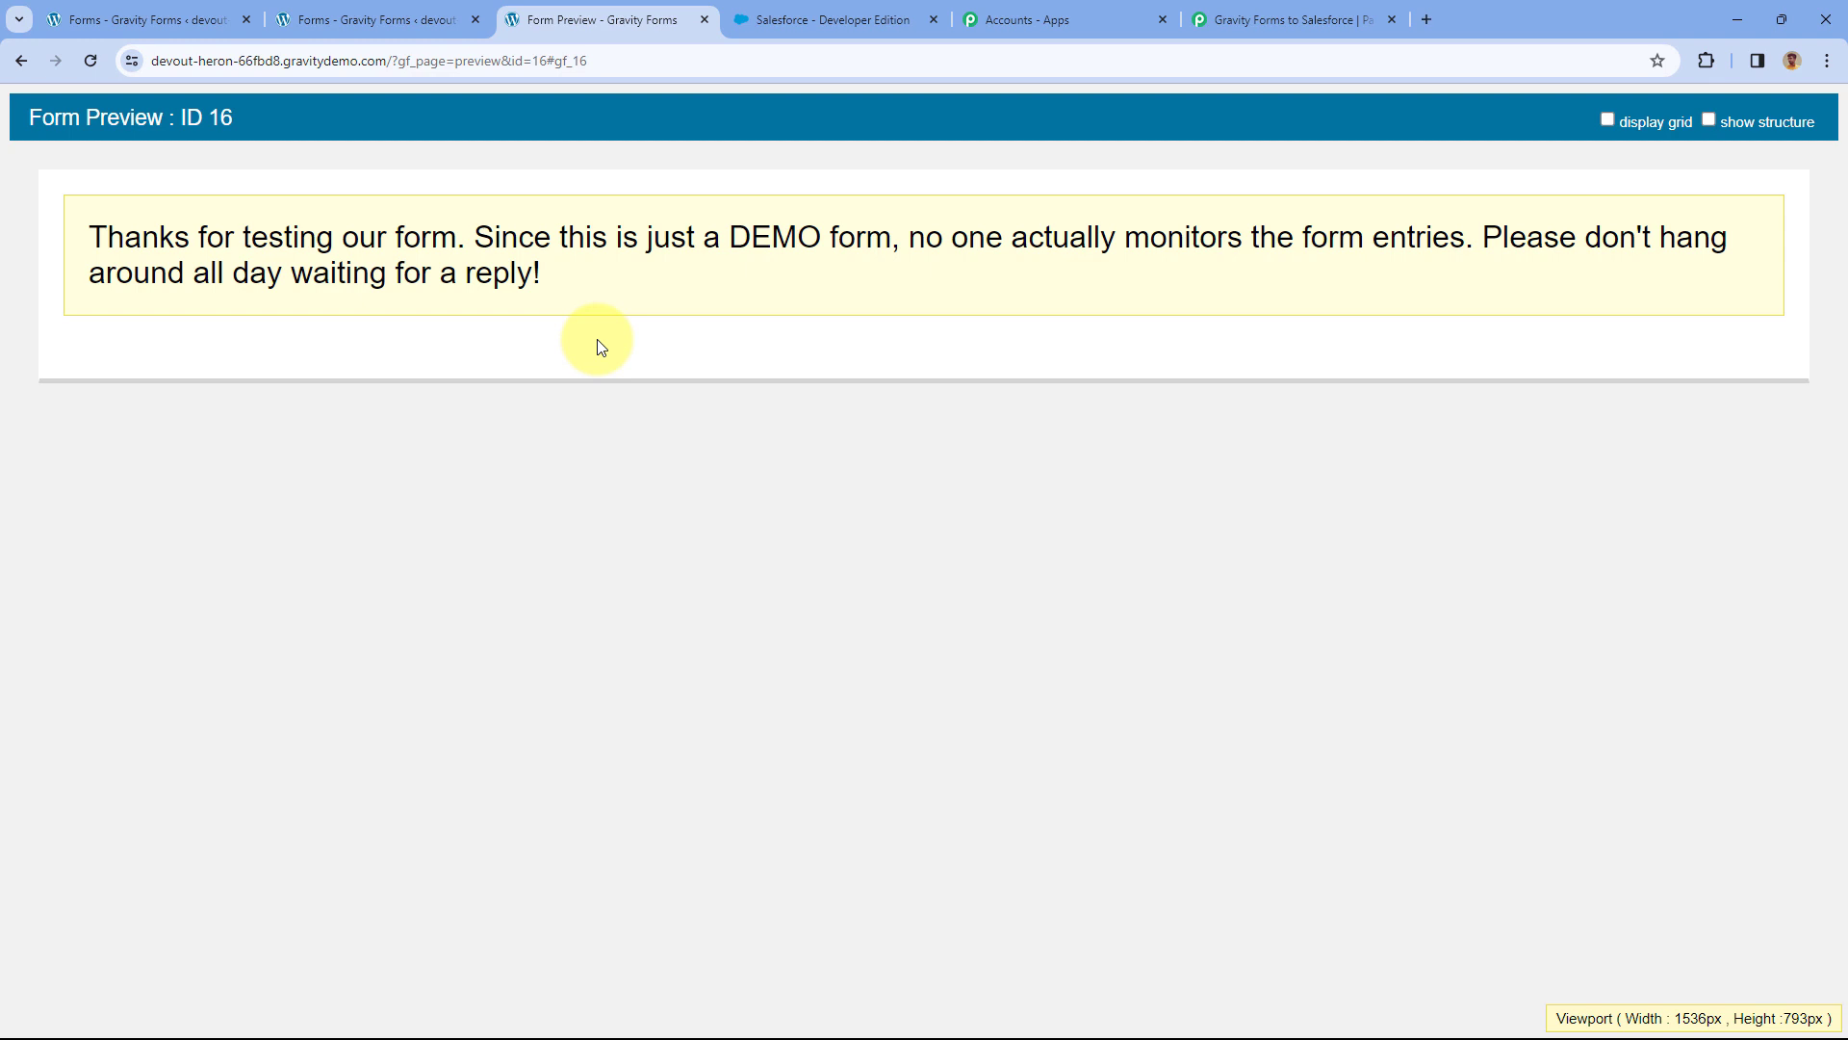
{"action": "left_click", "coordinate": [414, 19]}
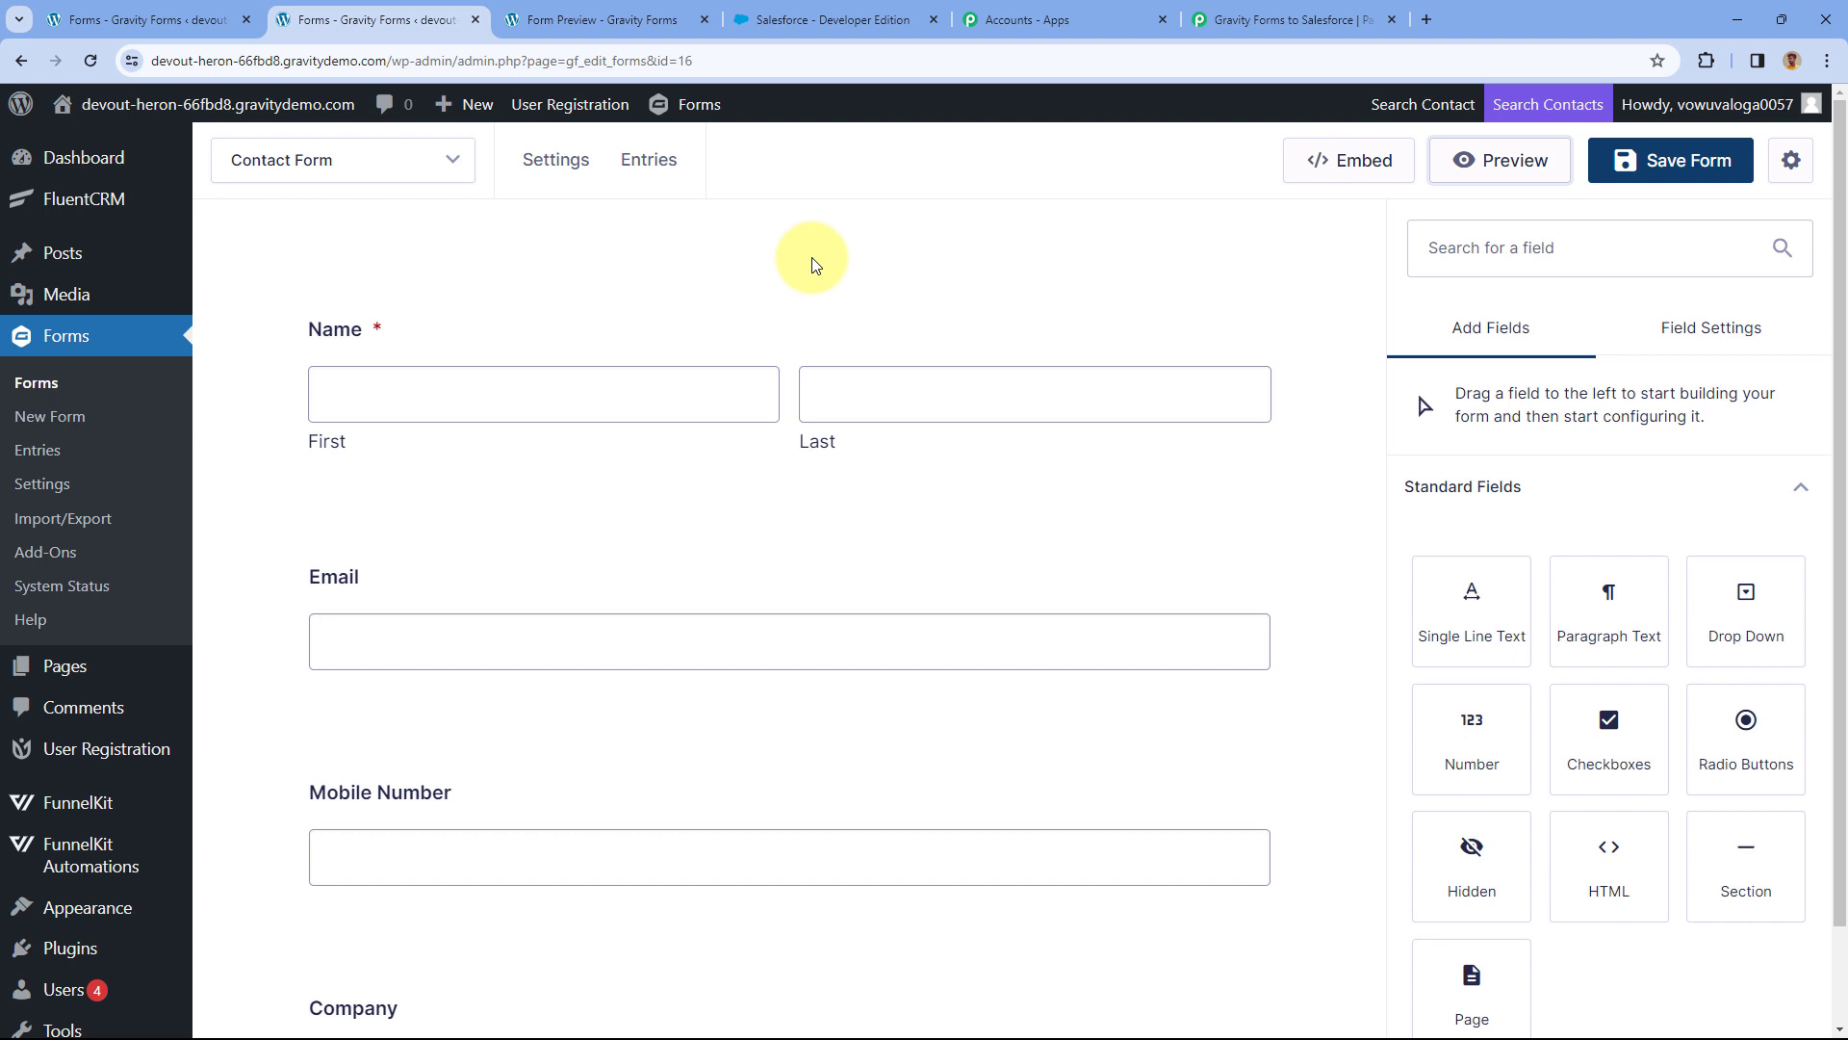
In the trigger's Response Received list, check the captured email, company Pabbly and mobile number.
{"action": "left_click", "coordinate": [1279, 14]}
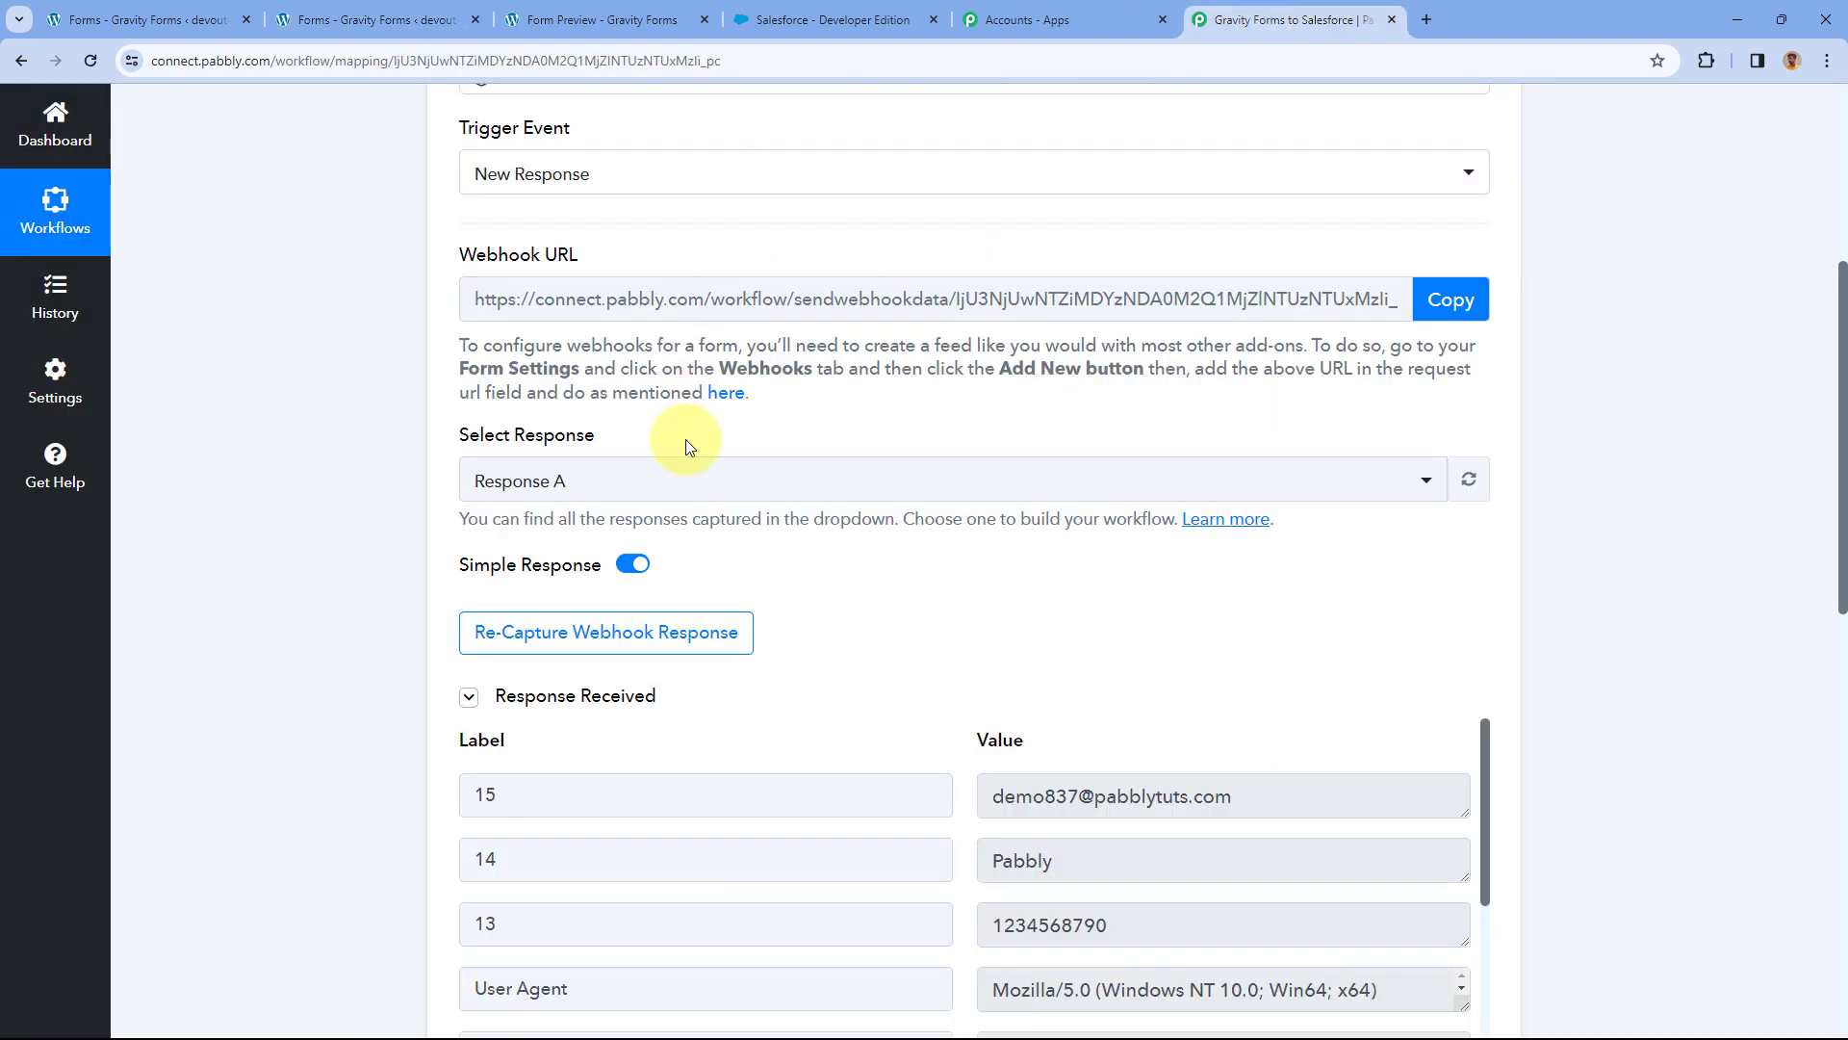
{"action": "scroll", "coordinate": [939, 541], "scroll_direction": "down", "scroll_amount": 2}
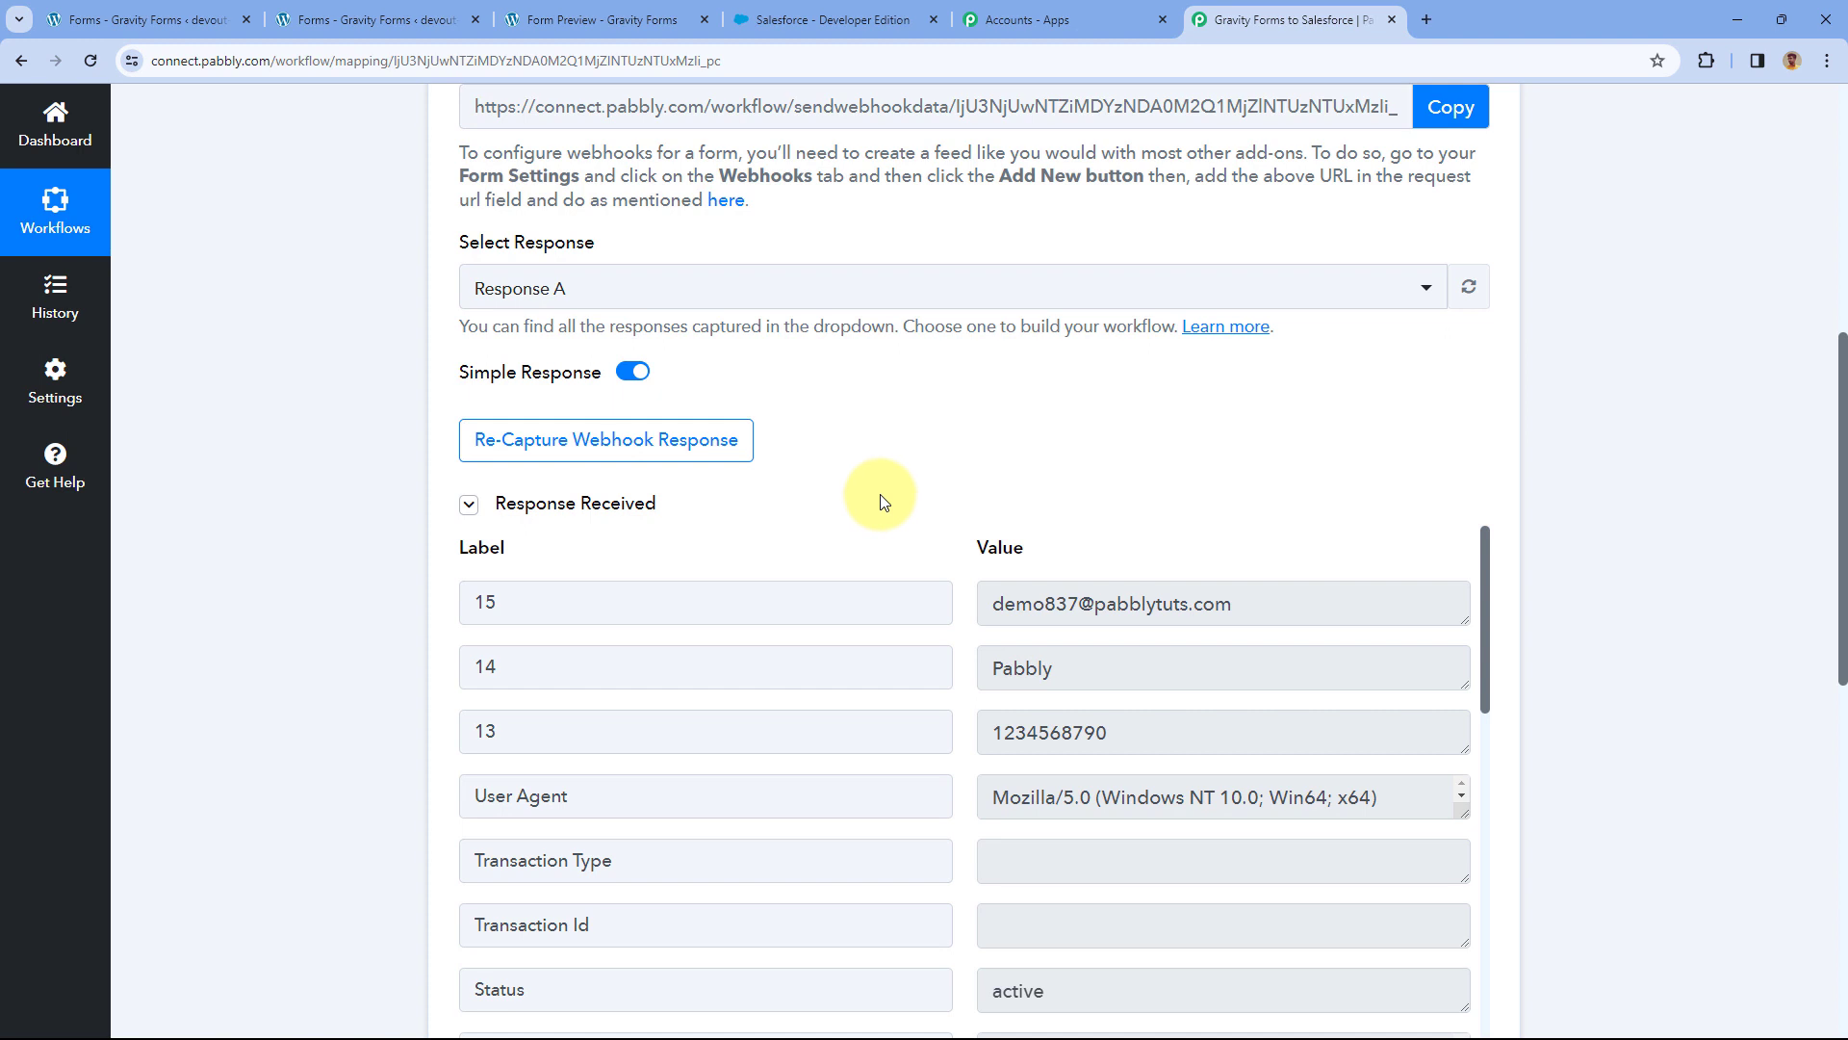
{"action": "scroll", "coordinate": [883, 502], "scroll_direction": "down", "scroll_amount": 3}
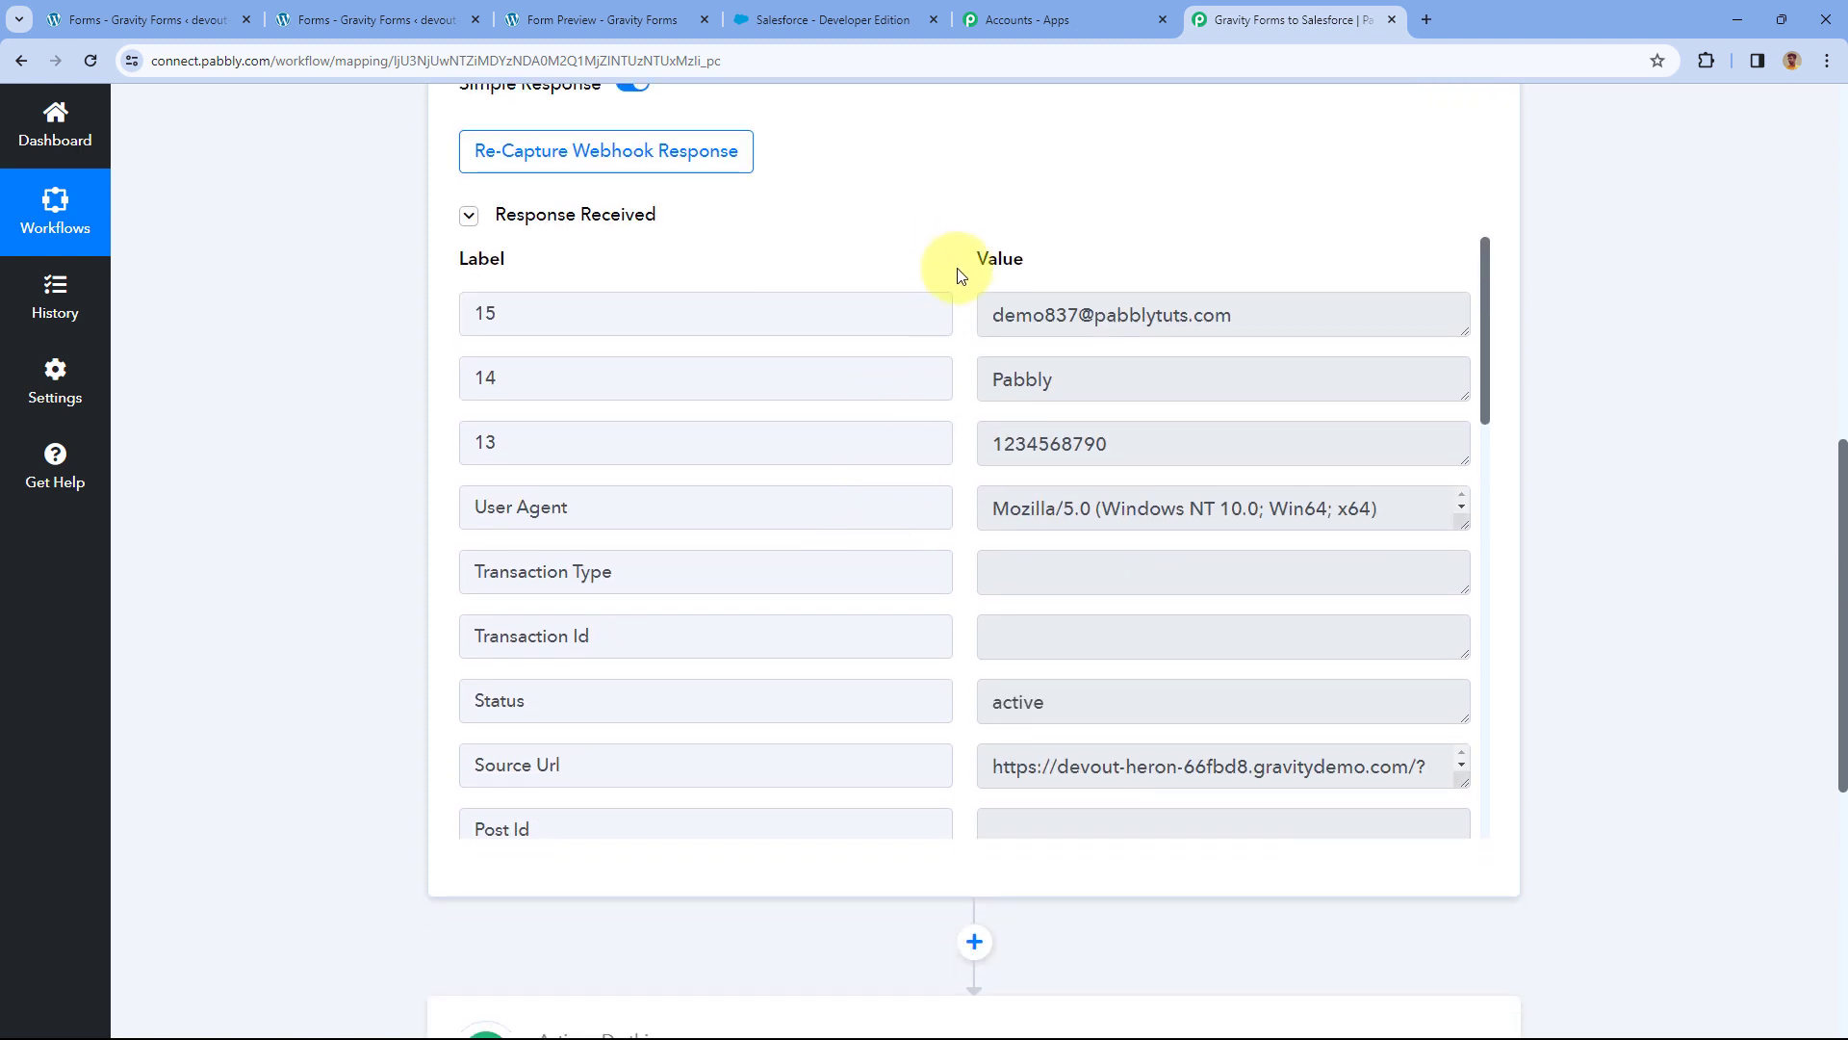
{"action": "left_click_drag", "start_coordinate": [1328, 301], "coordinate": [985, 313]}
{"action": "left_click_drag", "start_coordinate": [1106, 382], "coordinate": [957, 384]}
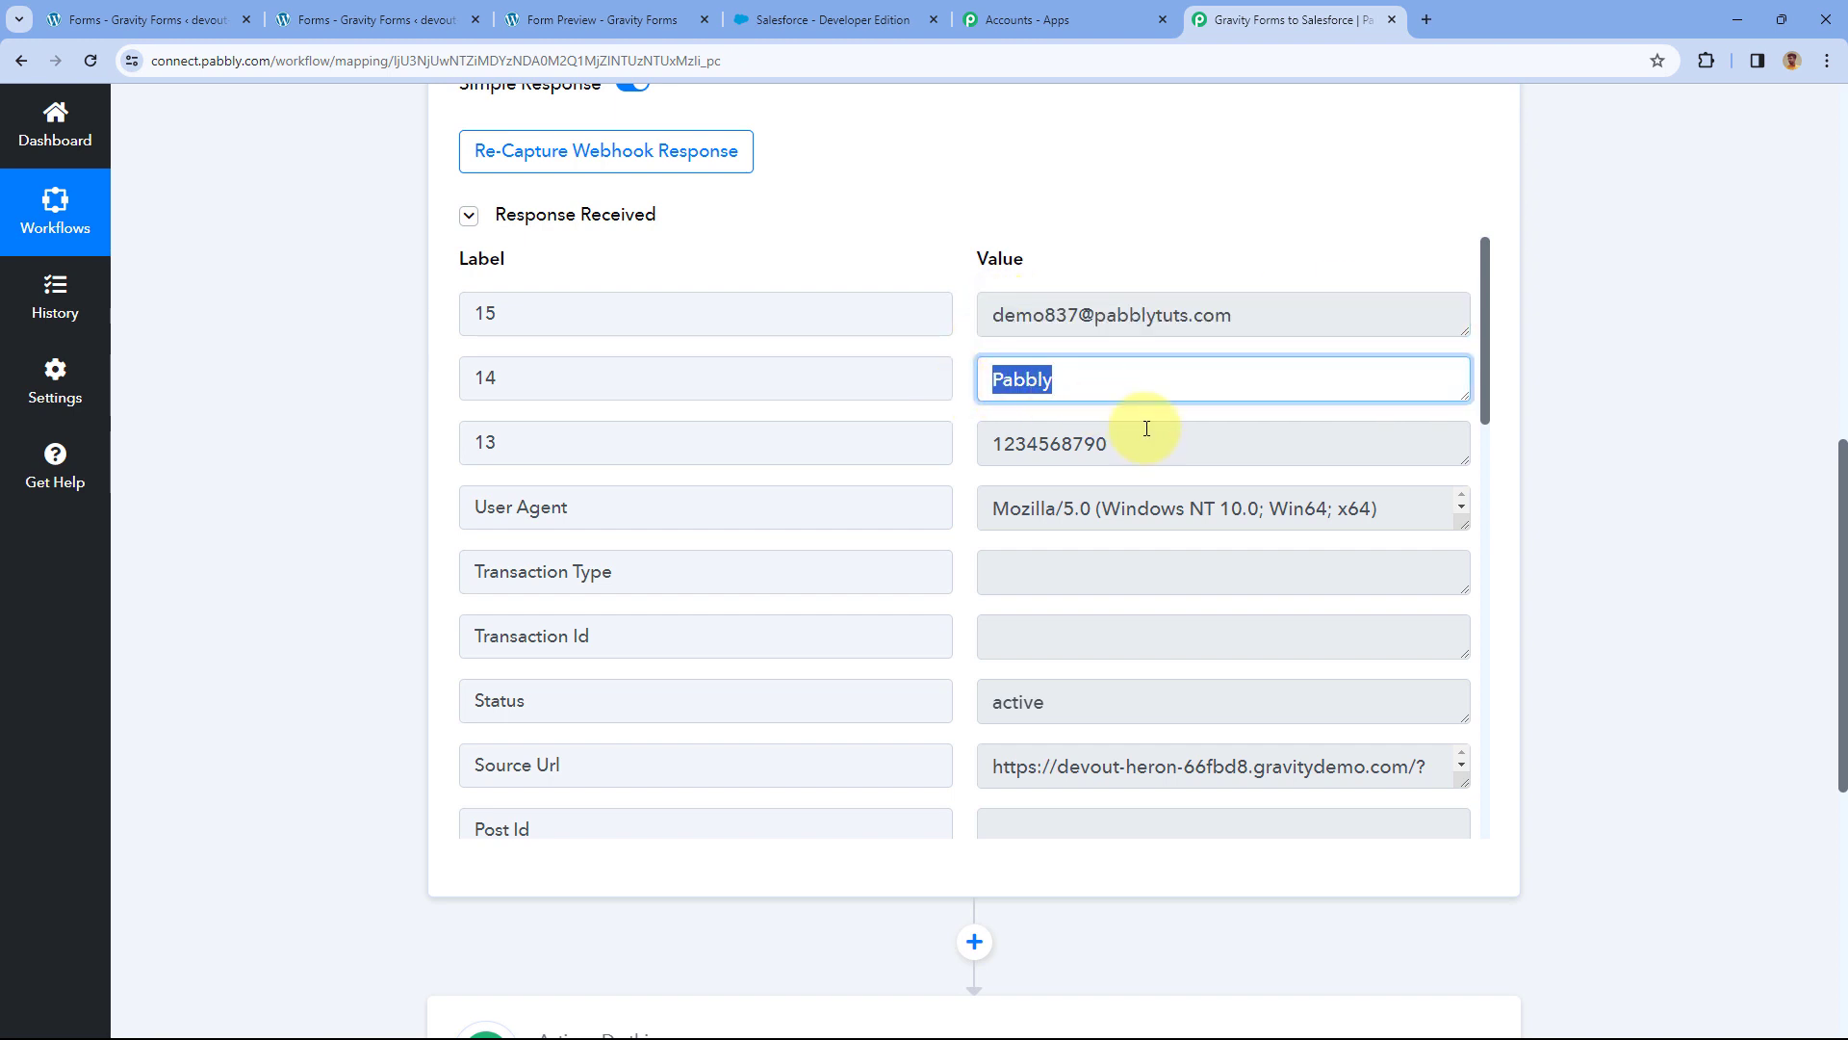
{"action": "left_click_drag", "start_coordinate": [1146, 438], "coordinate": [993, 433]}
Confirm the captured first name Demo and last name Test.
{"action": "scroll", "coordinate": [956, 441], "scroll_direction": "down", "scroll_amount": 7}
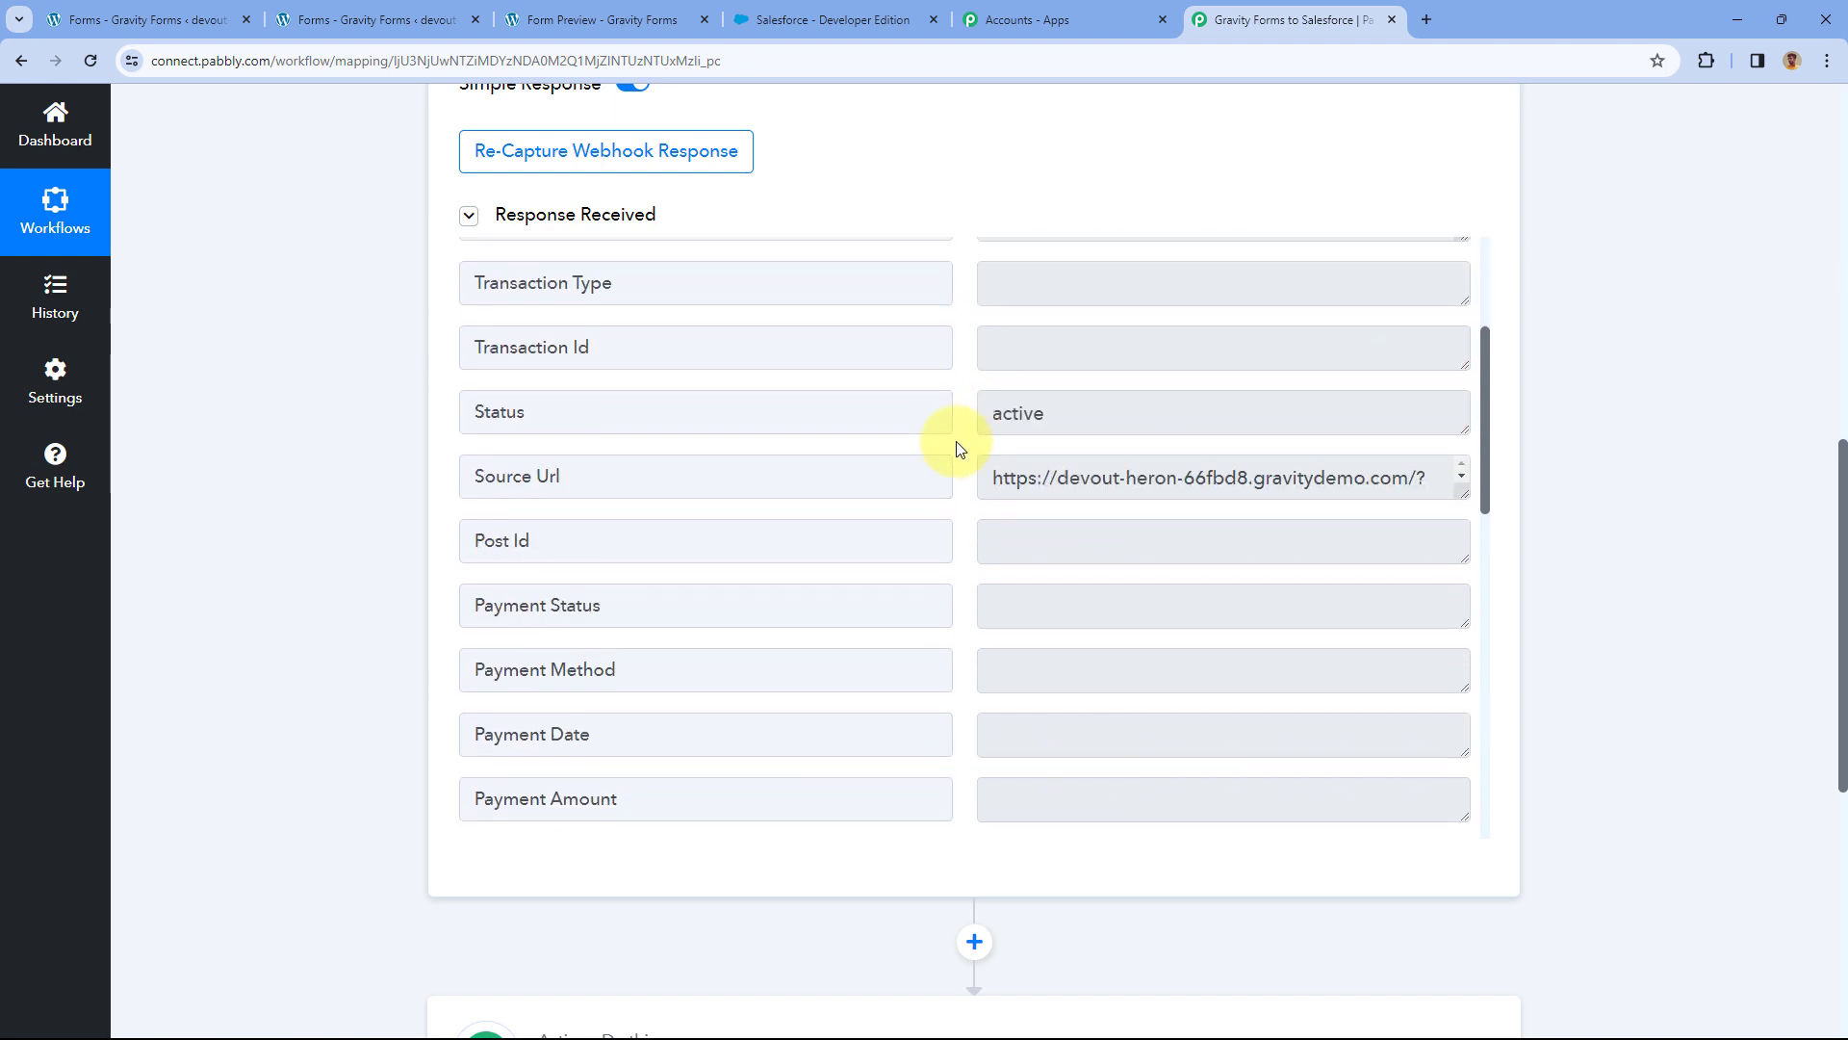
{"action": "scroll", "coordinate": [956, 448], "scroll_direction": "down", "scroll_amount": 7}
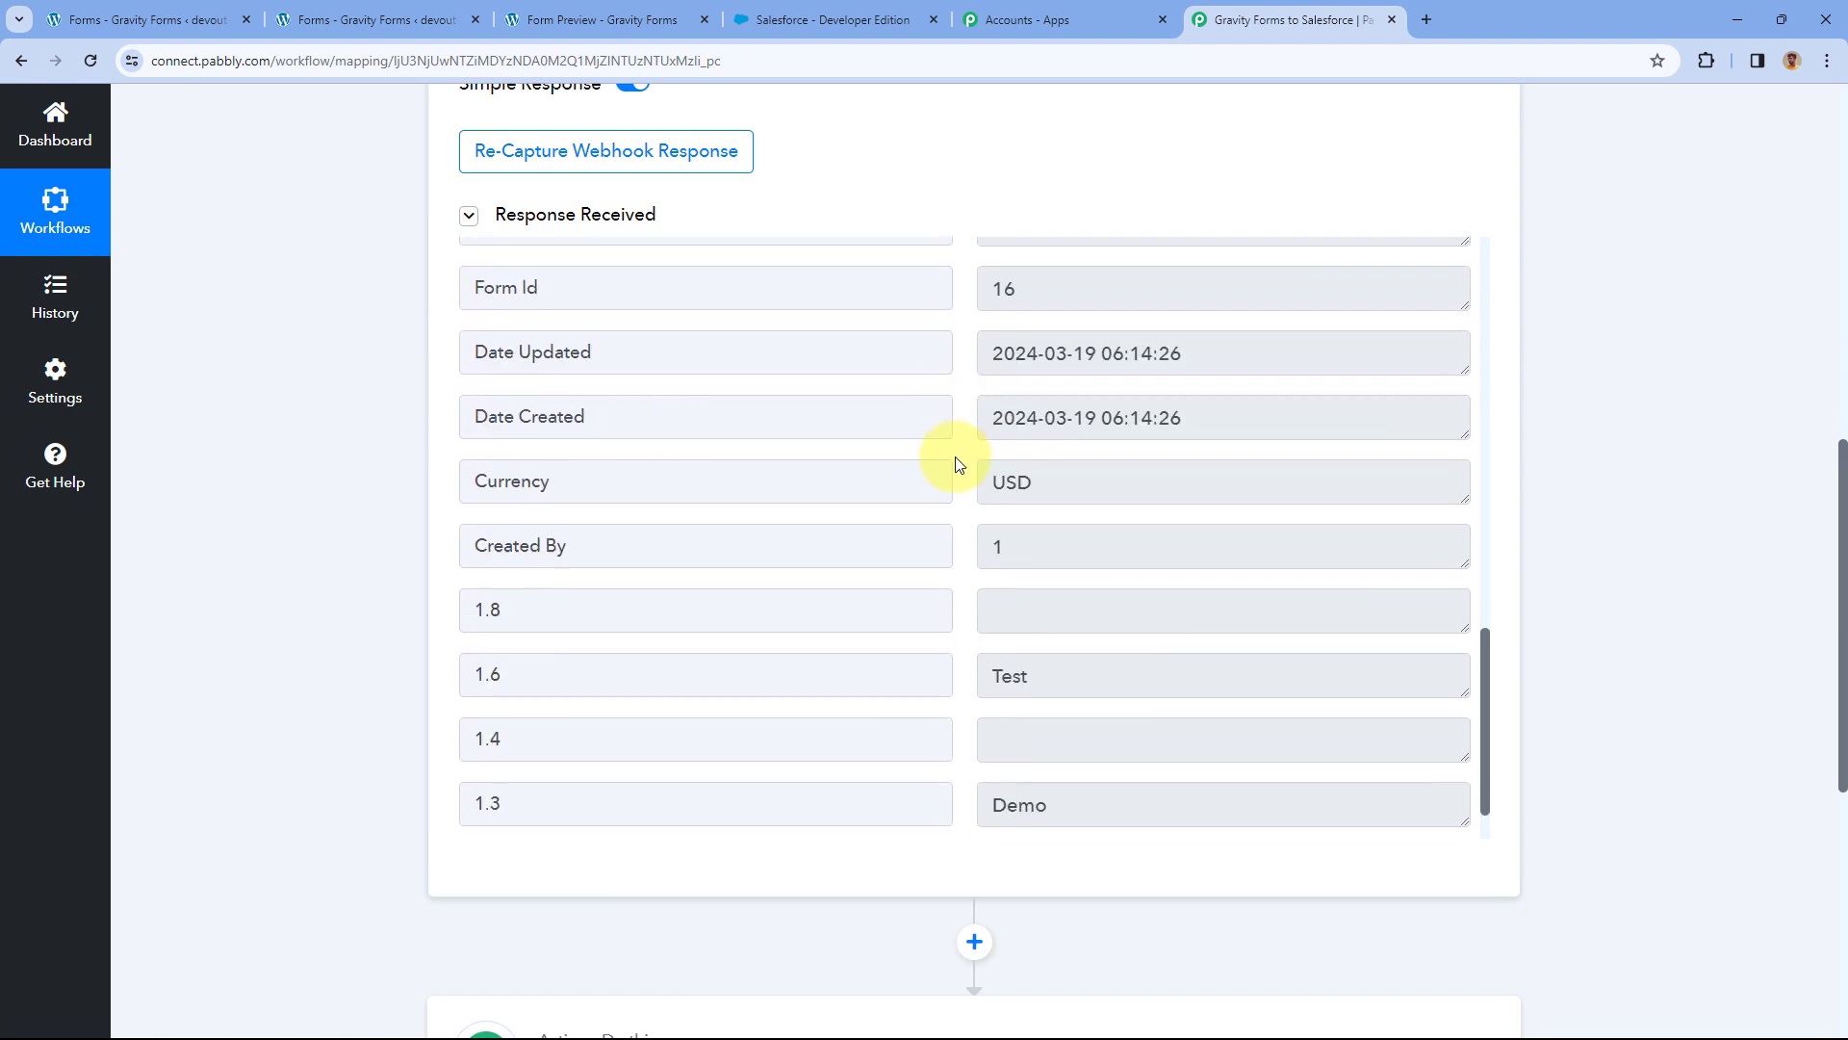
{"action": "left_click_drag", "start_coordinate": [1059, 734], "coordinate": [933, 731]}
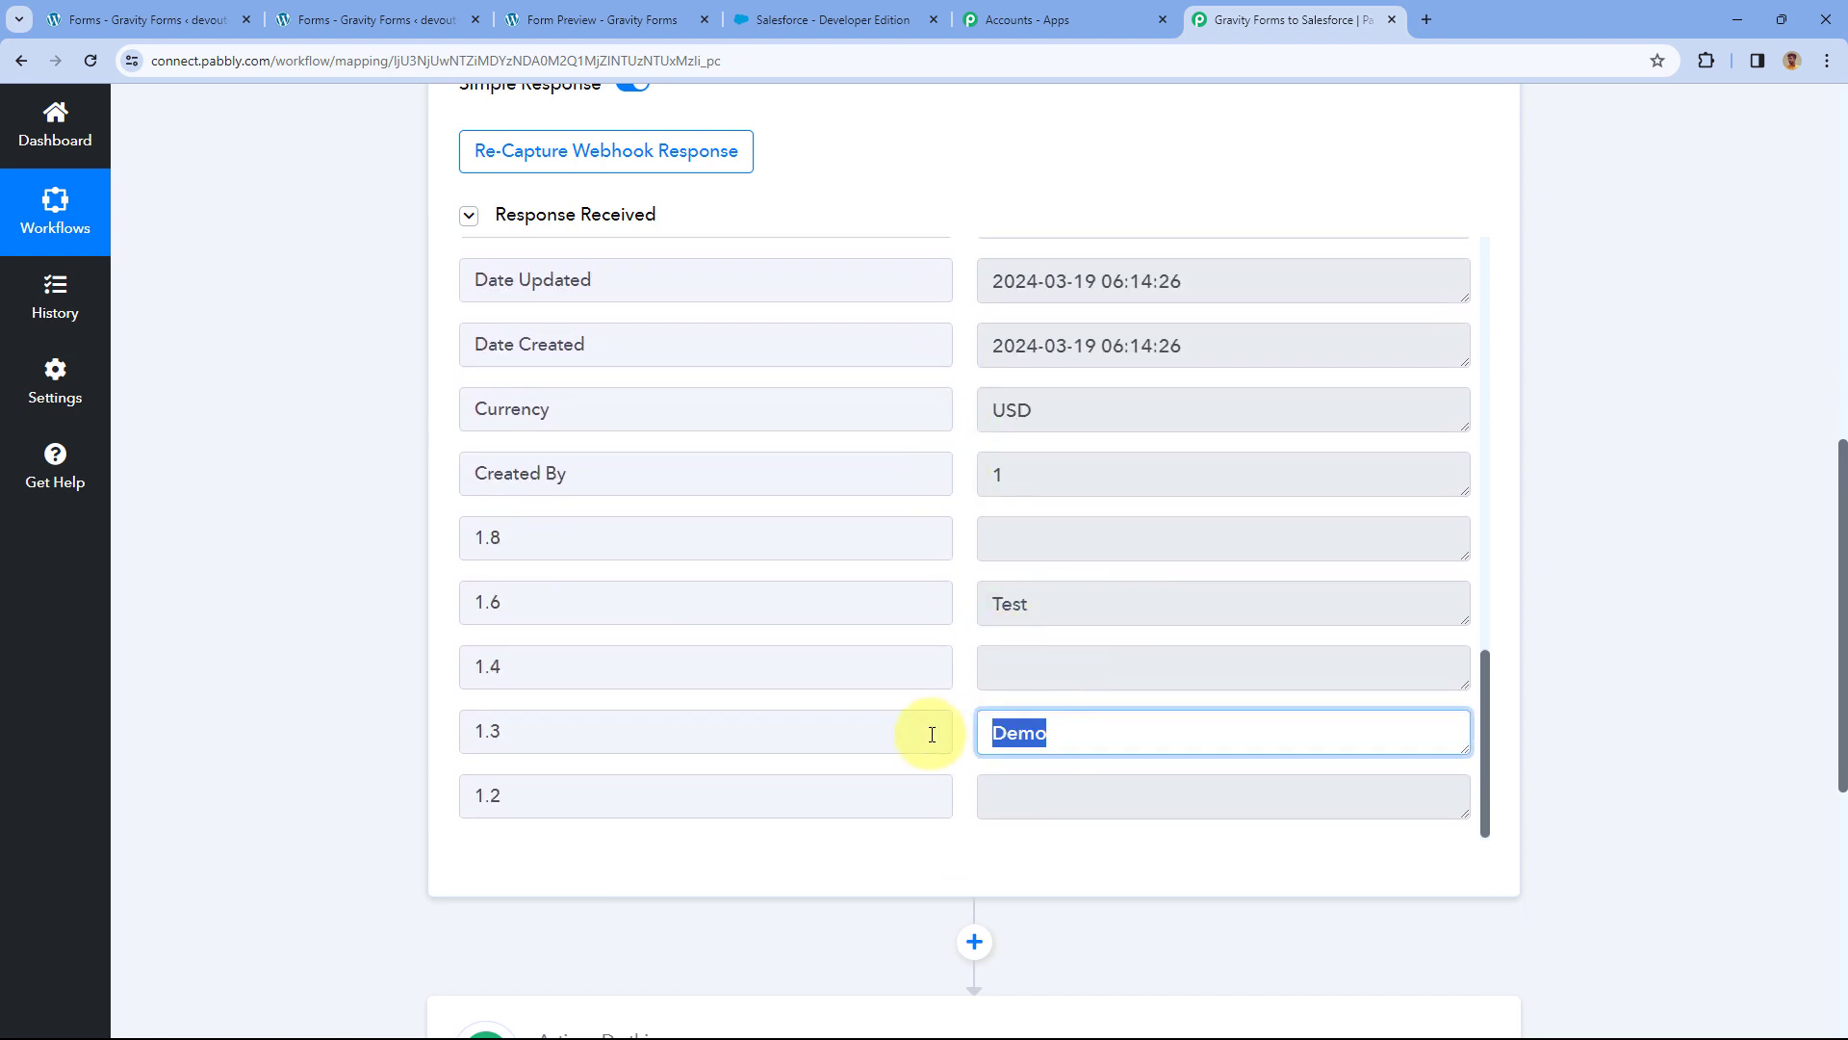
{"action": "left_click_drag", "start_coordinate": [1034, 604], "coordinate": [970, 547]}
{"action": "left_click", "coordinate": [970, 547]}
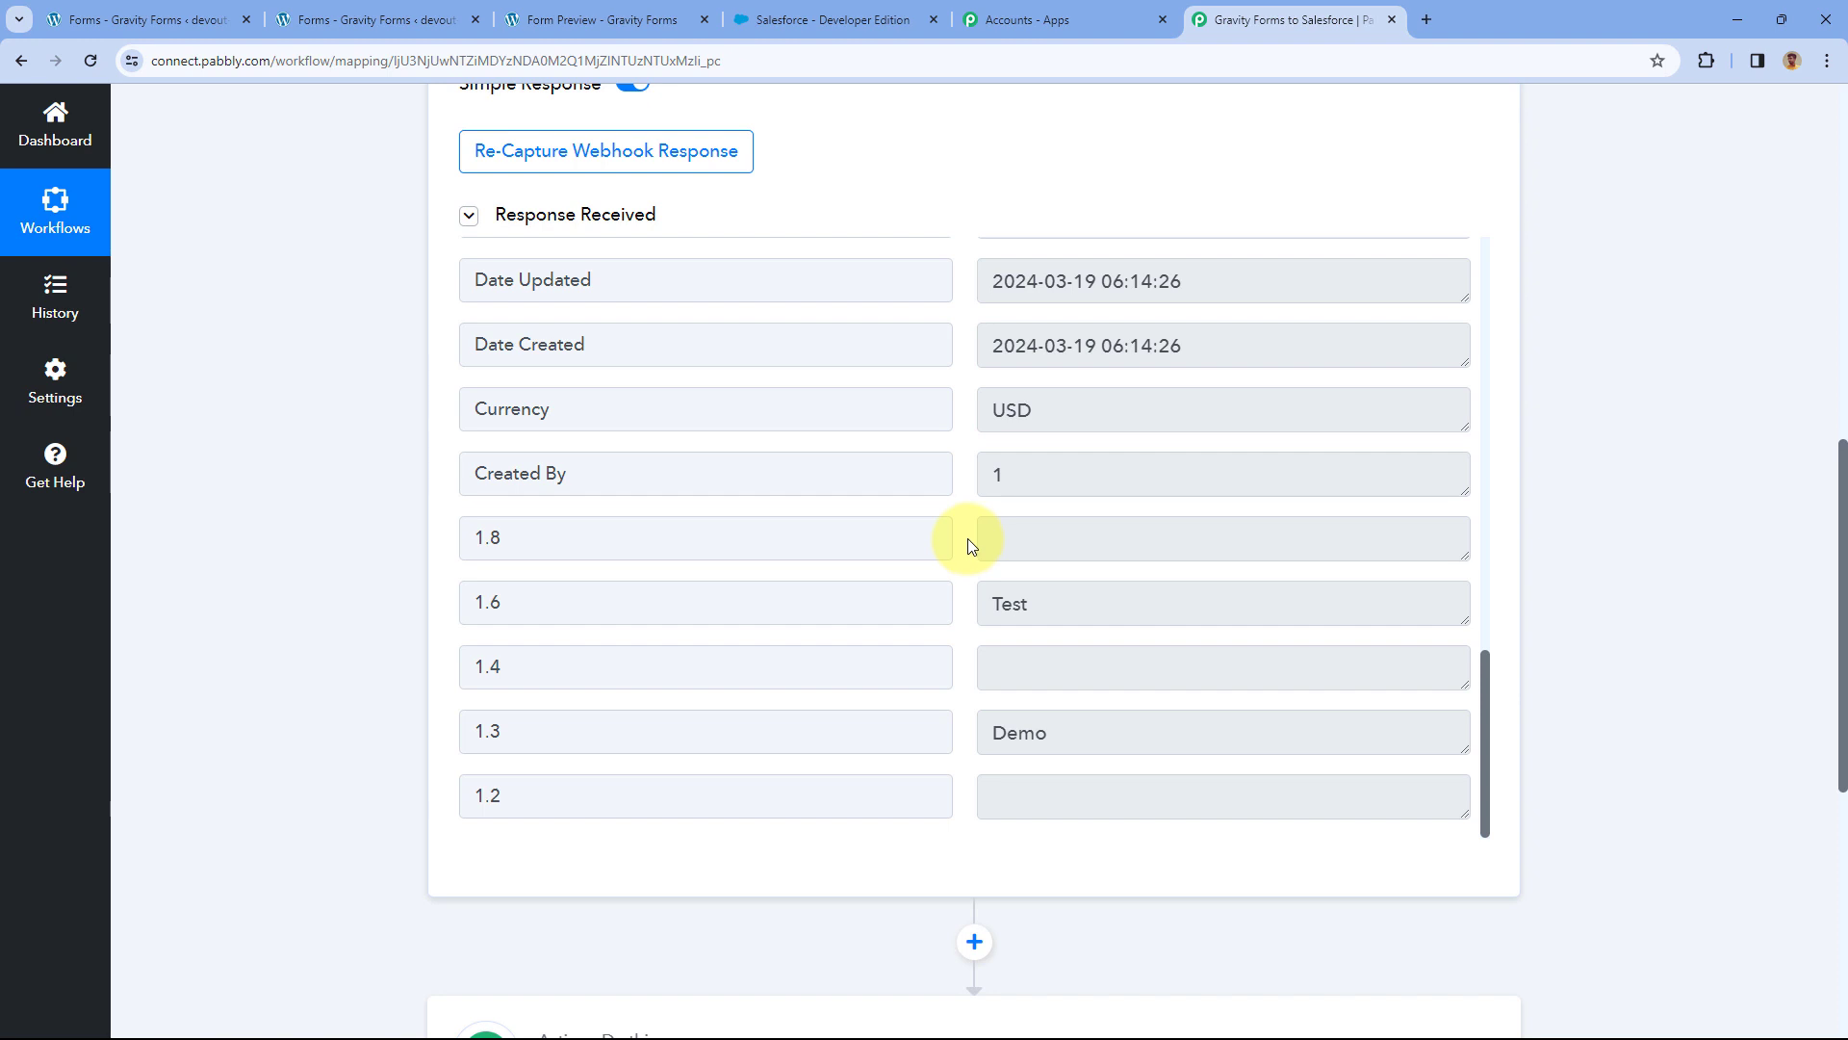
Scroll to the second action step and open its app chooser.
{"action": "scroll", "coordinate": [967, 539], "scroll_direction": "up", "scroll_amount": 4}
{"action": "scroll", "coordinate": [973, 481], "scroll_direction": "down", "scroll_amount": 4}
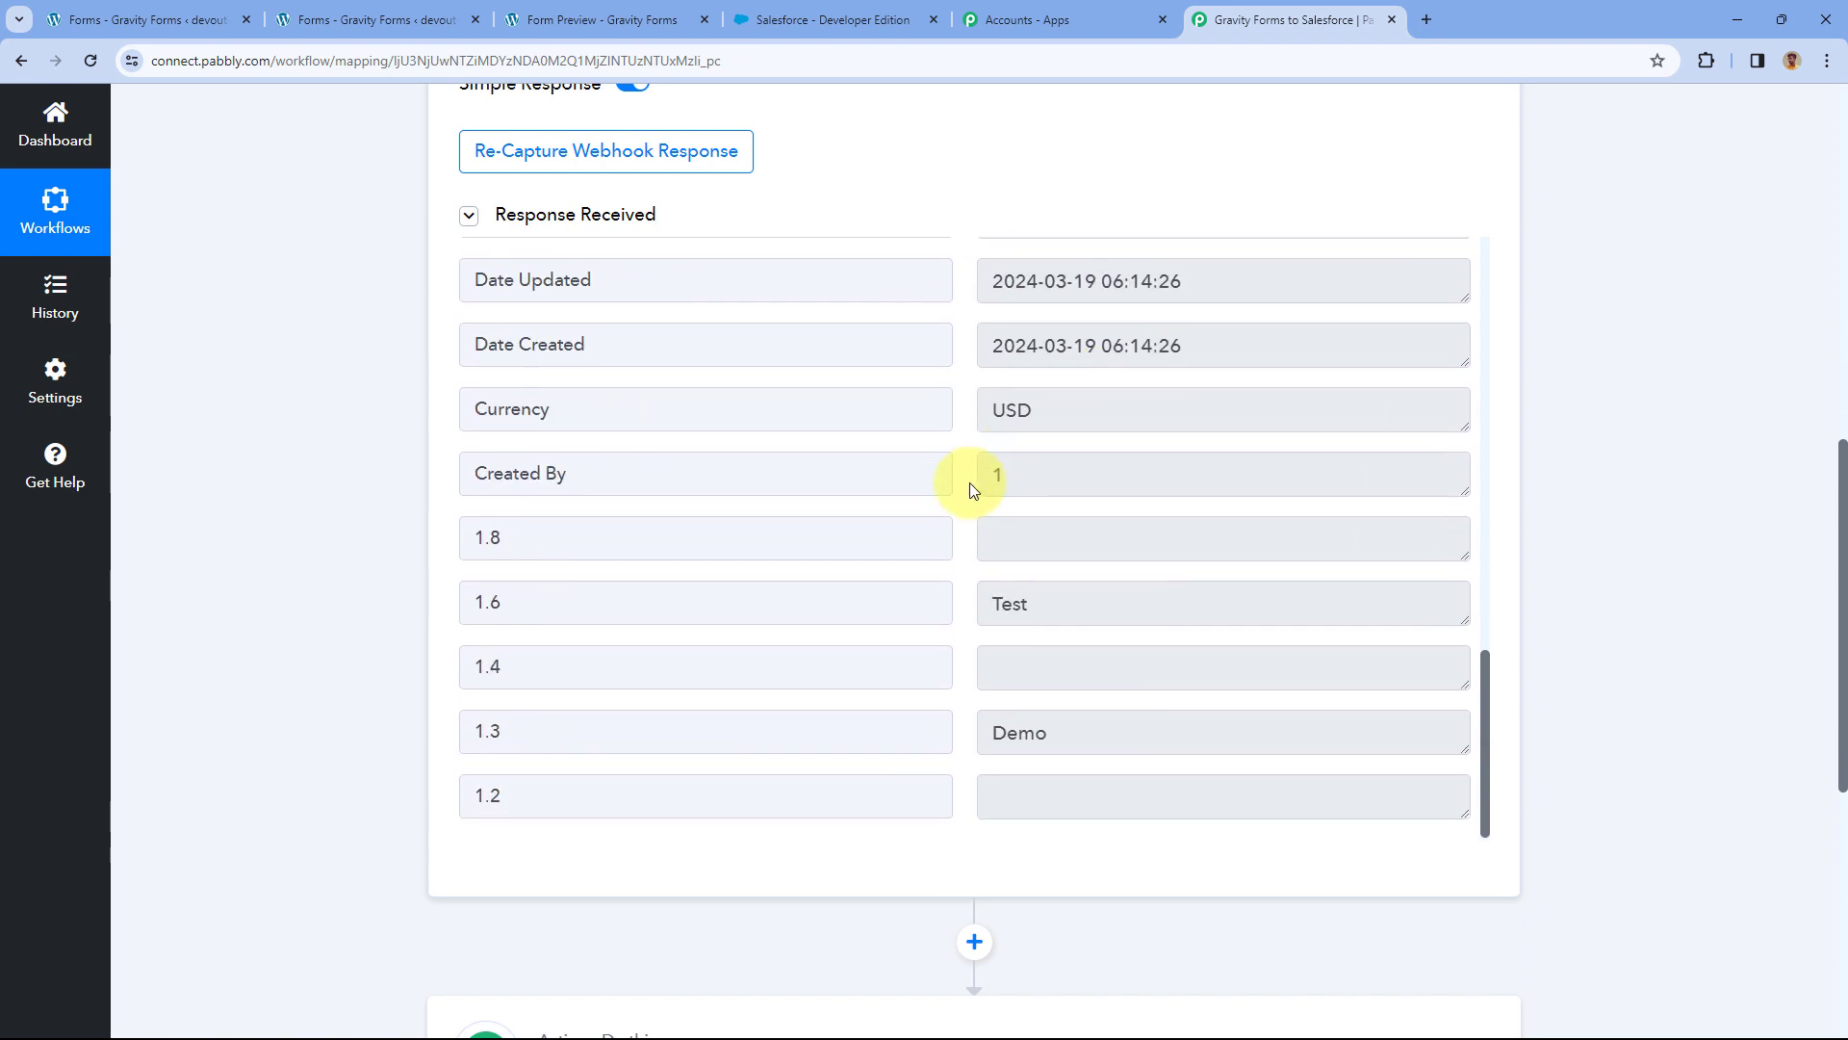
{"action": "scroll", "coordinate": [381, 520], "scroll_direction": "down", "scroll_amount": 6}
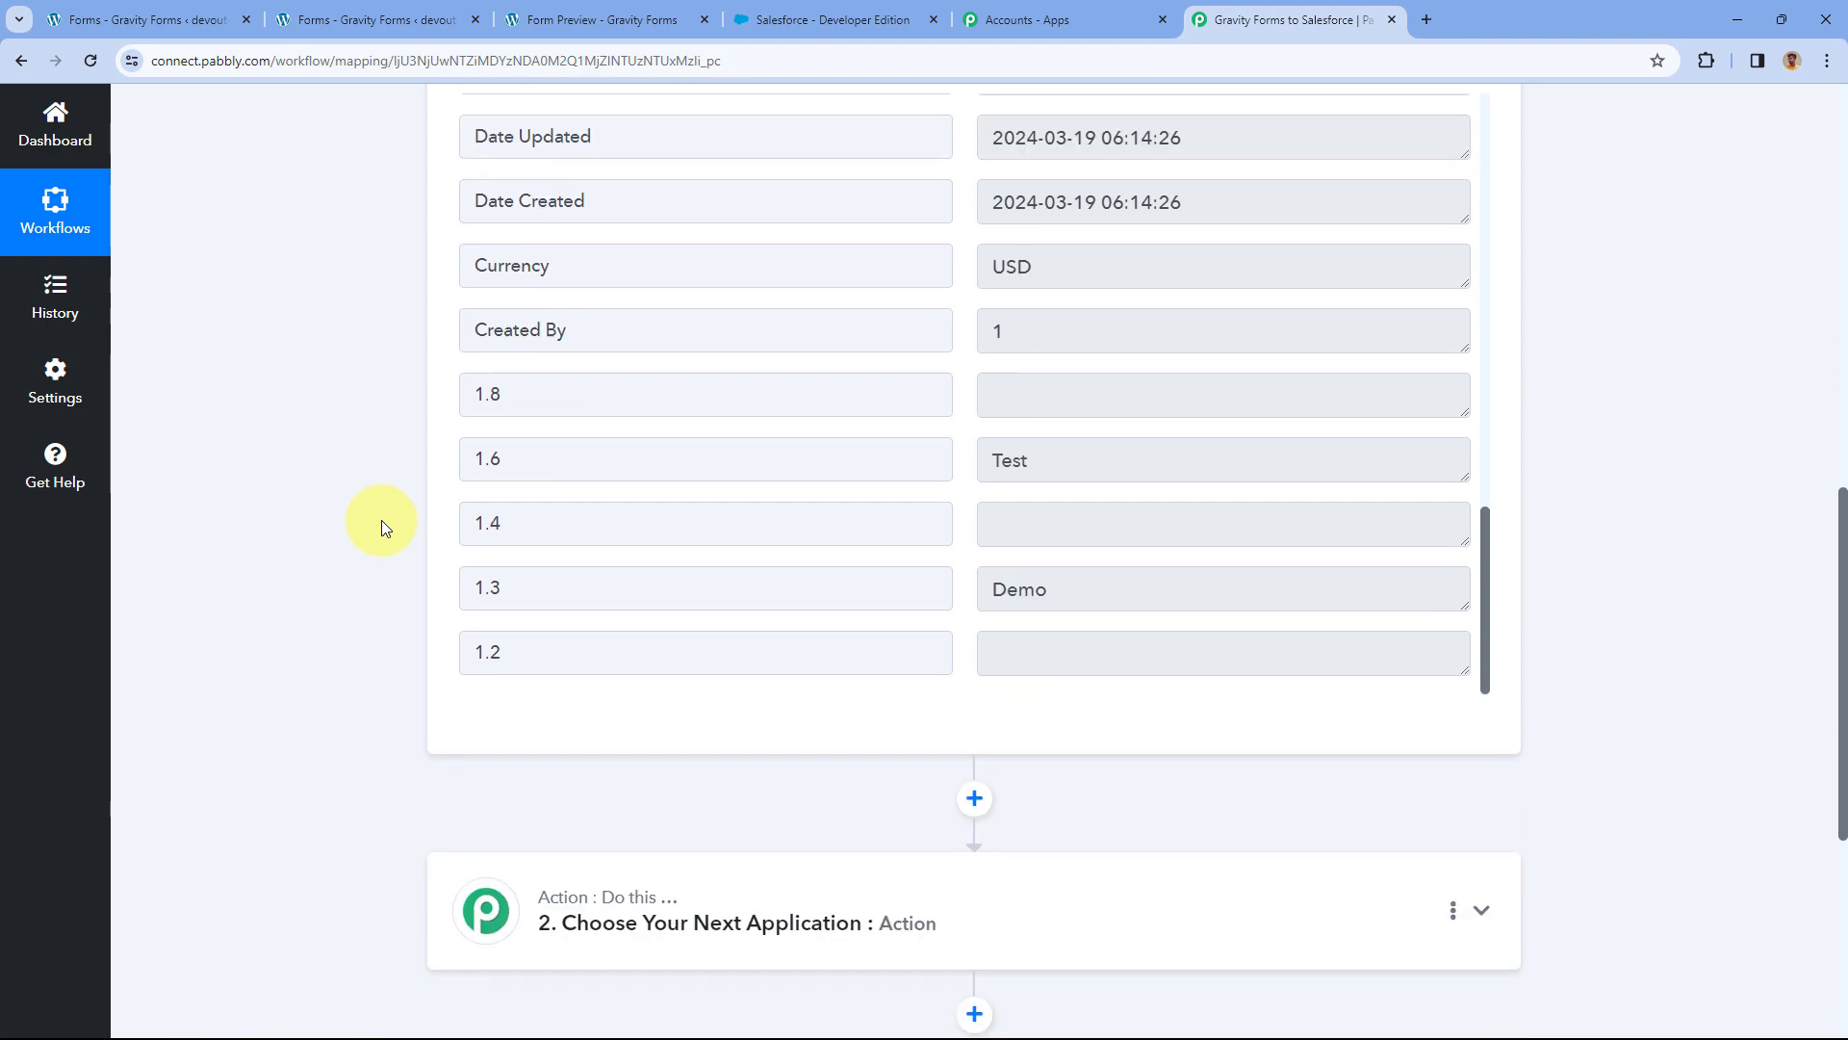
{"action": "left_click", "coordinate": [902, 445]}
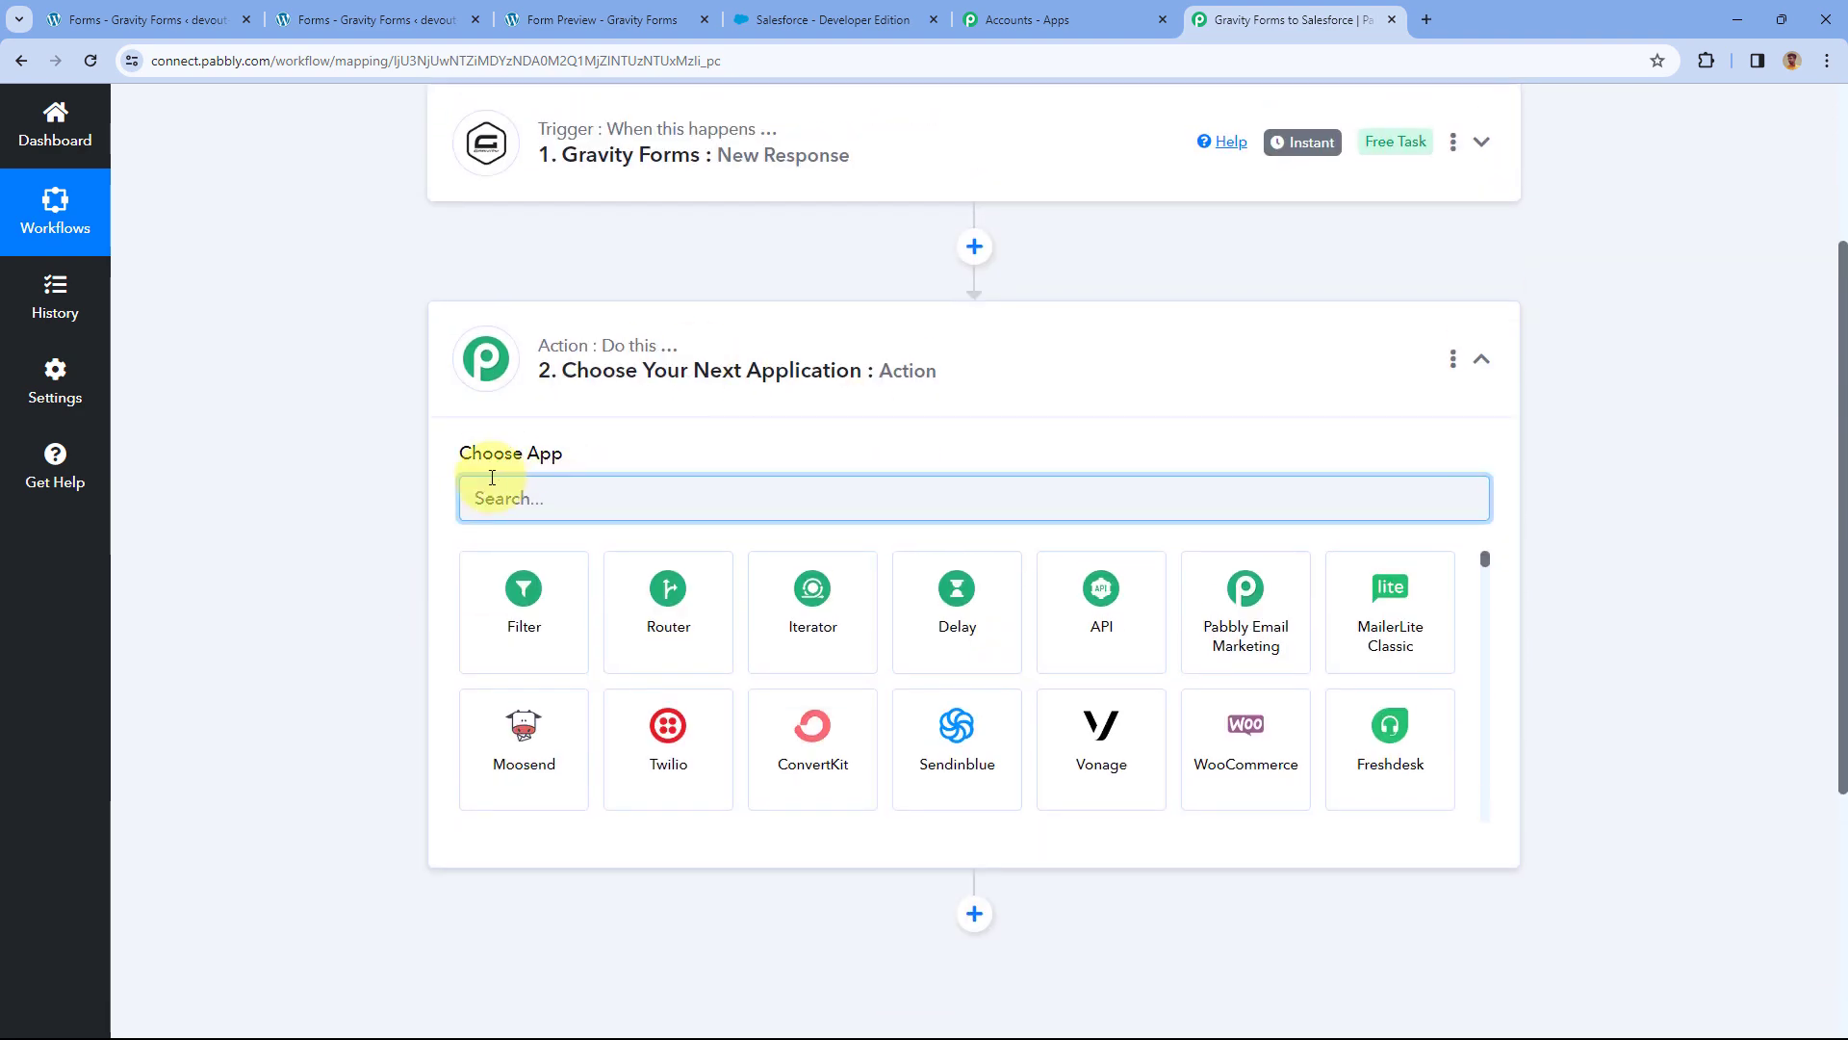
Set the action to Salesforce with the Create Lead event and choose Add New Connection.
{"action": "type", "text": "Sales"}
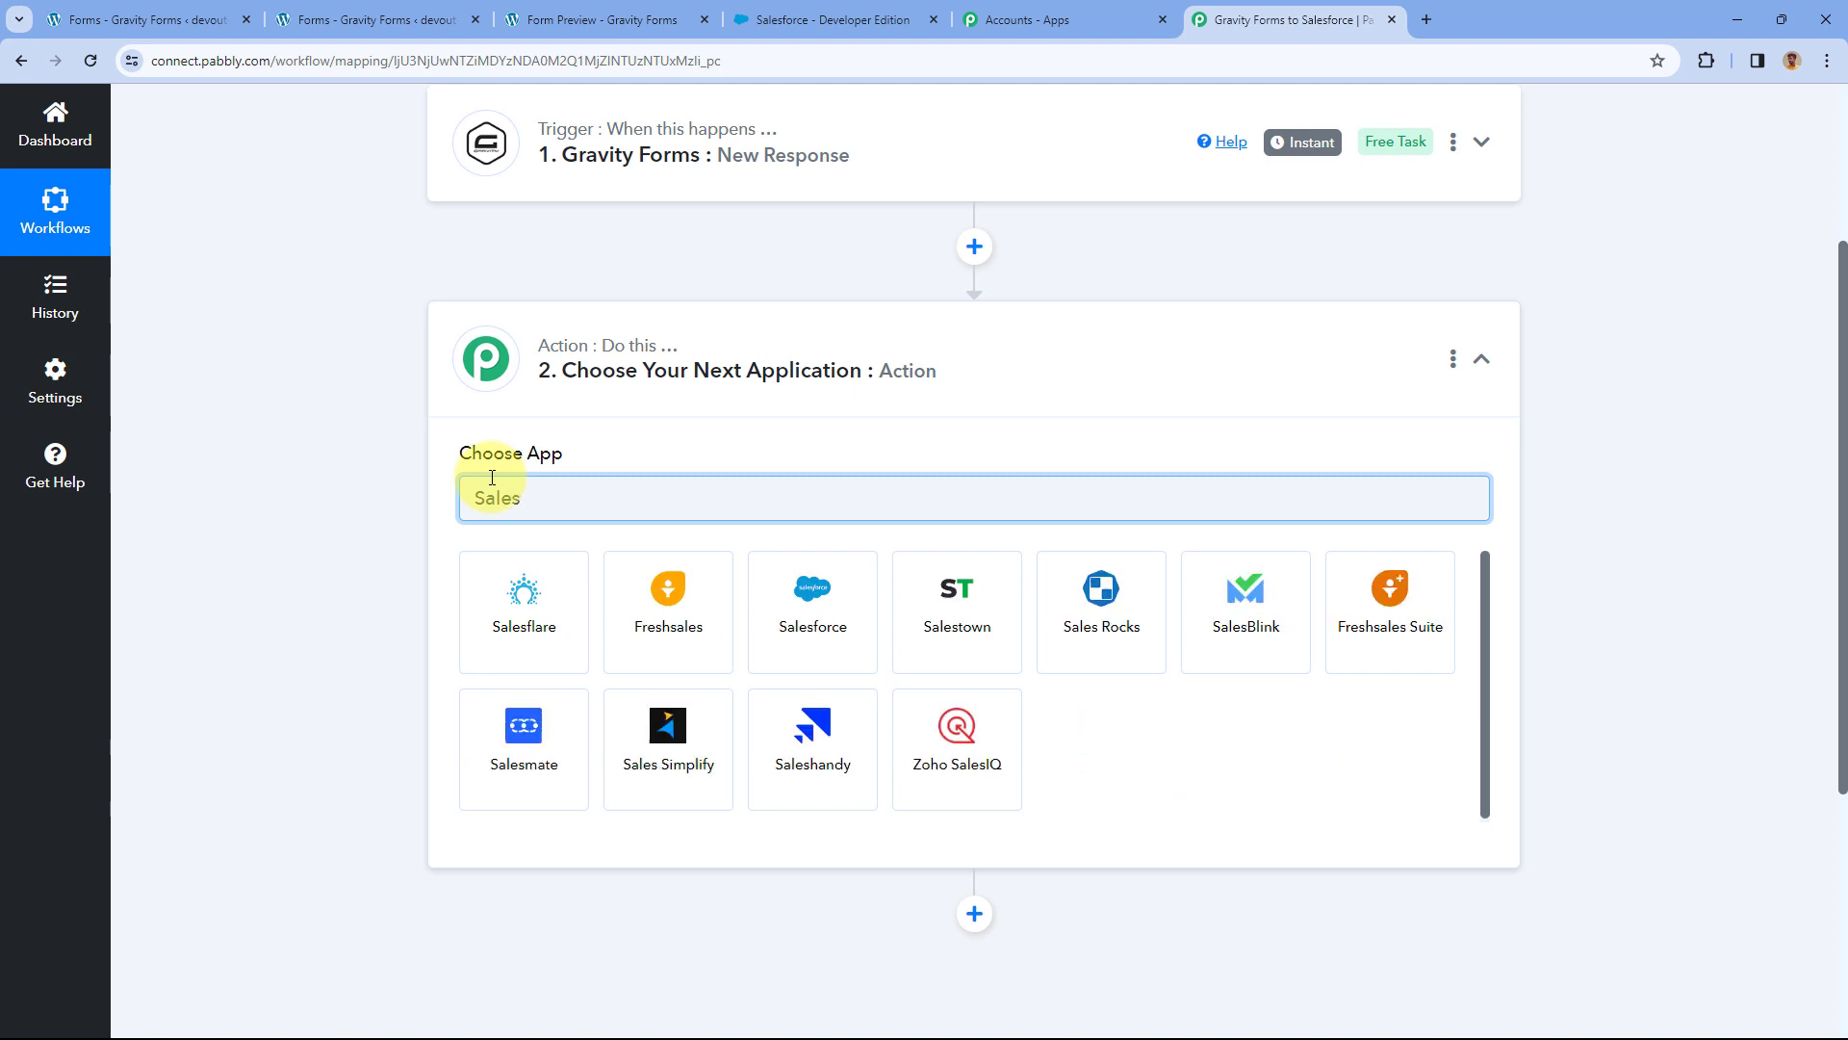
{"action": "type", "text": "f"}
{"action": "left_click", "coordinate": [695, 589]}
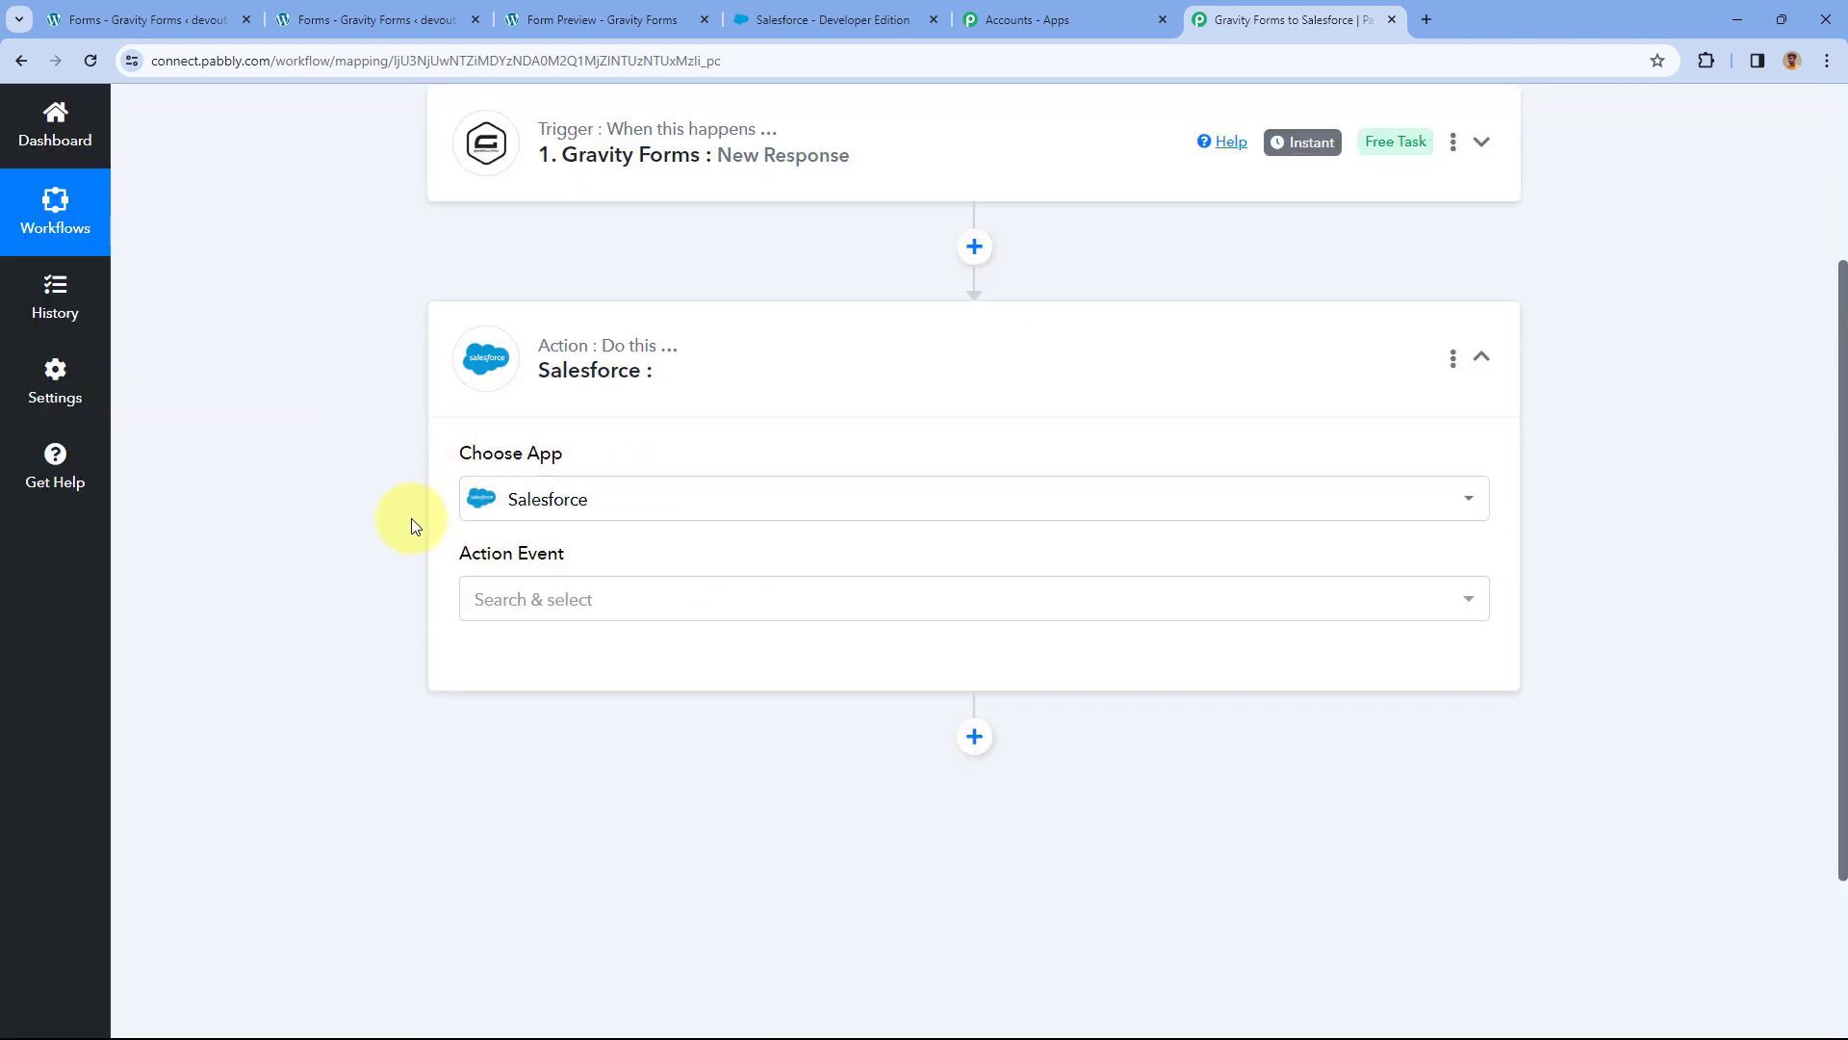
{"action": "scroll", "coordinate": [411, 525], "scroll_direction": "down", "scroll_amount": 2}
{"action": "left_click", "coordinate": [632, 404]}
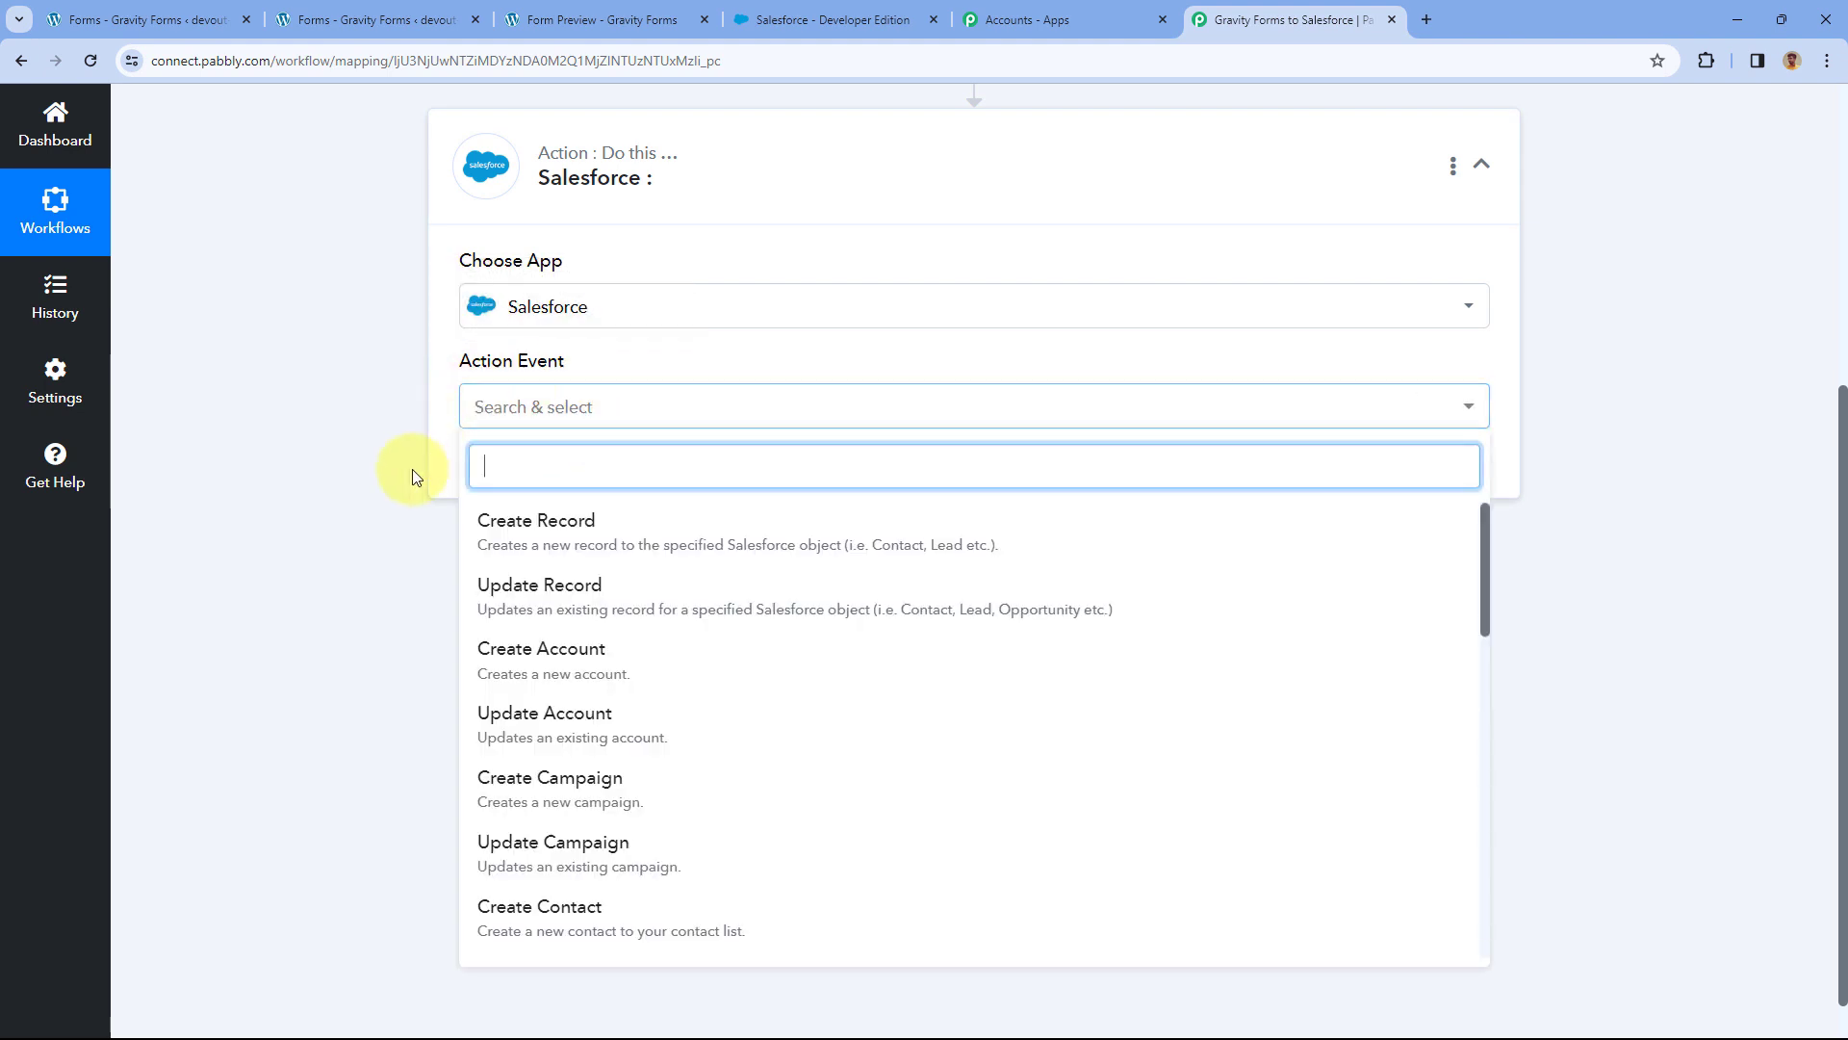
{"action": "scroll", "coordinate": [610, 648], "scroll_direction": "down", "scroll_amount": 4}
{"action": "left_click", "coordinate": [528, 657]}
{"action": "left_click", "coordinate": [519, 476]}
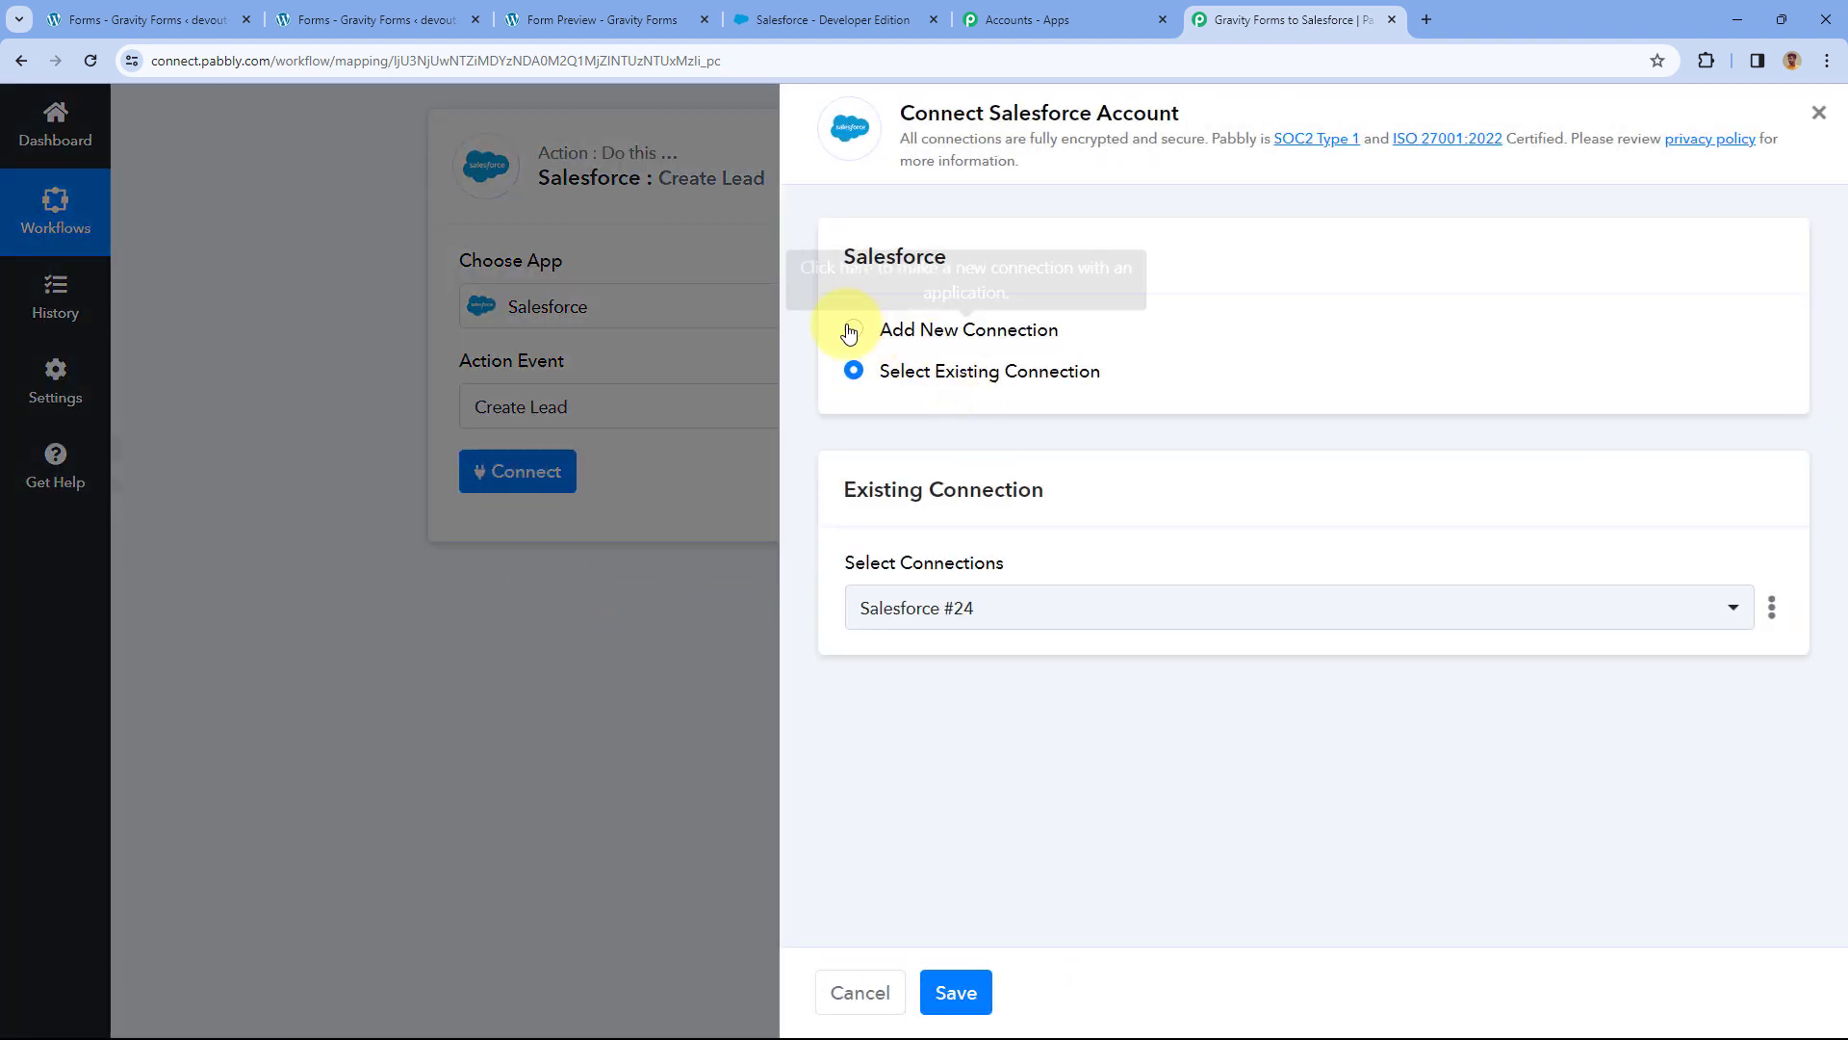
{"action": "left_click", "coordinate": [941, 325]}
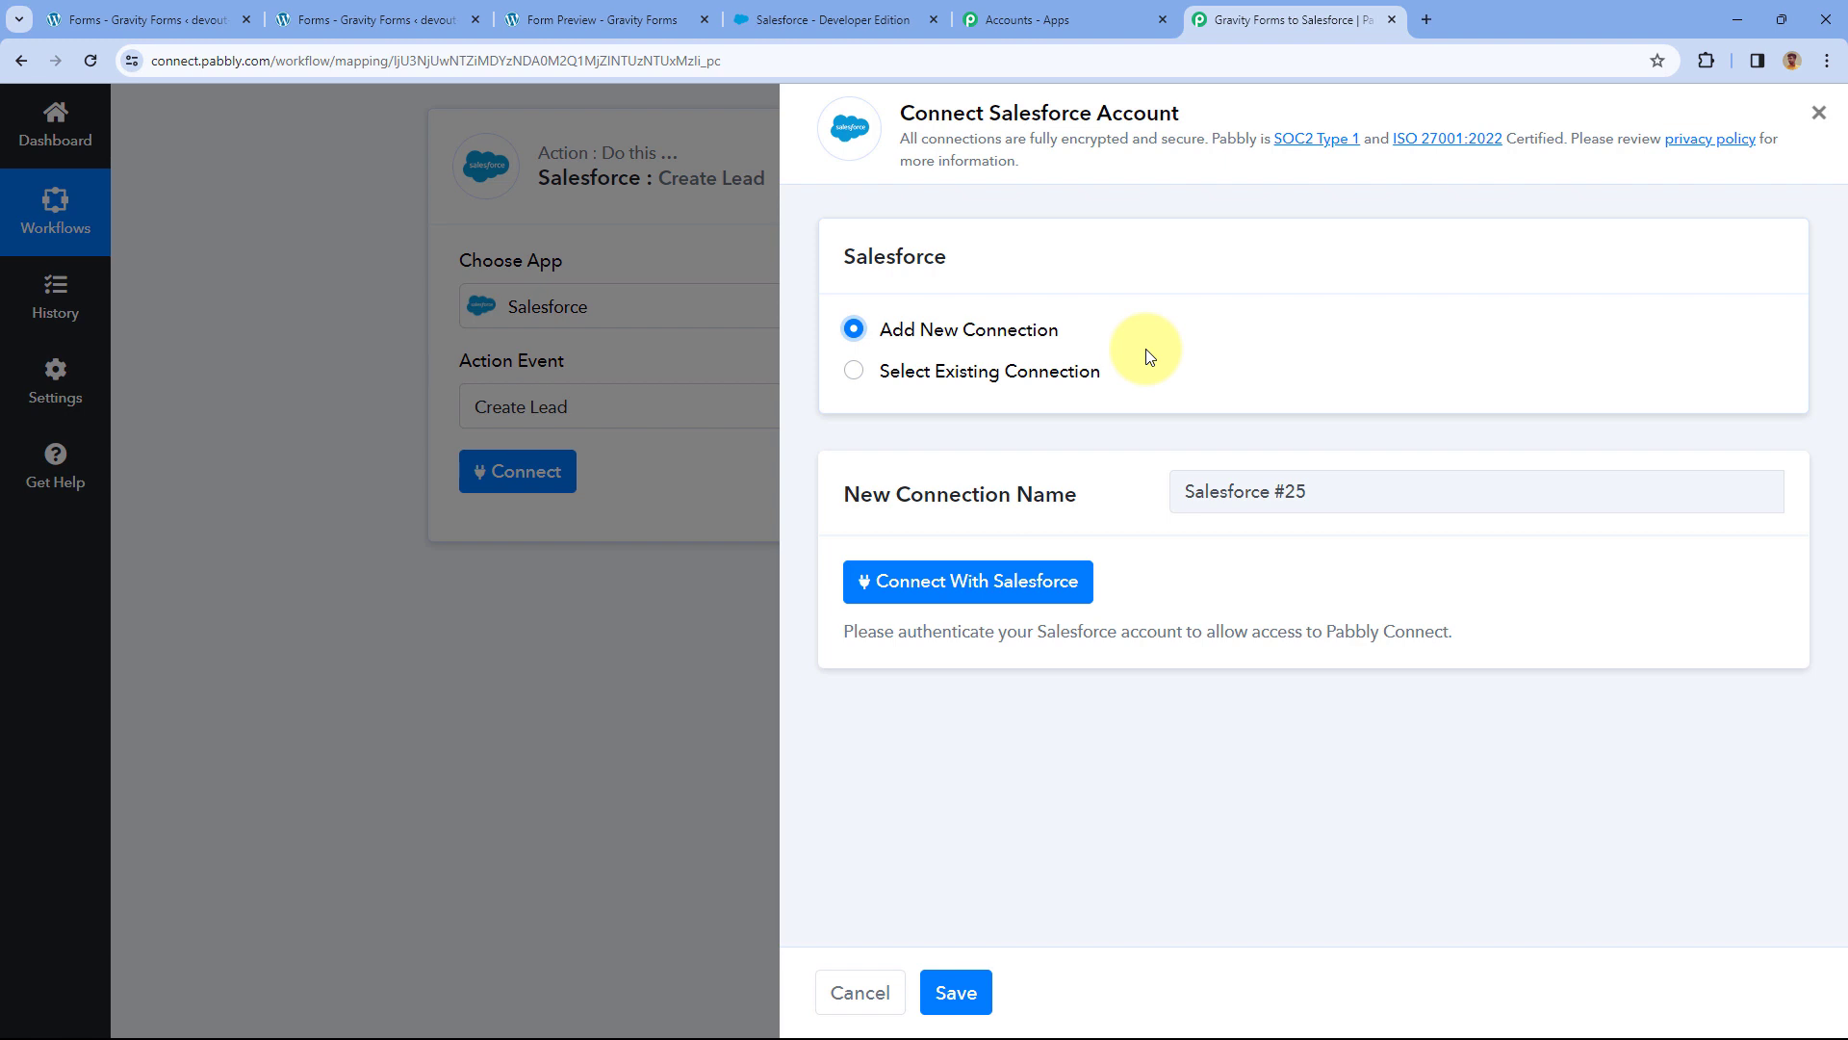
Start Connect With Salesforce authorization, check the Salesforce Allow Access page, and return to Pabbly.
{"action": "left_click", "coordinate": [980, 589]}
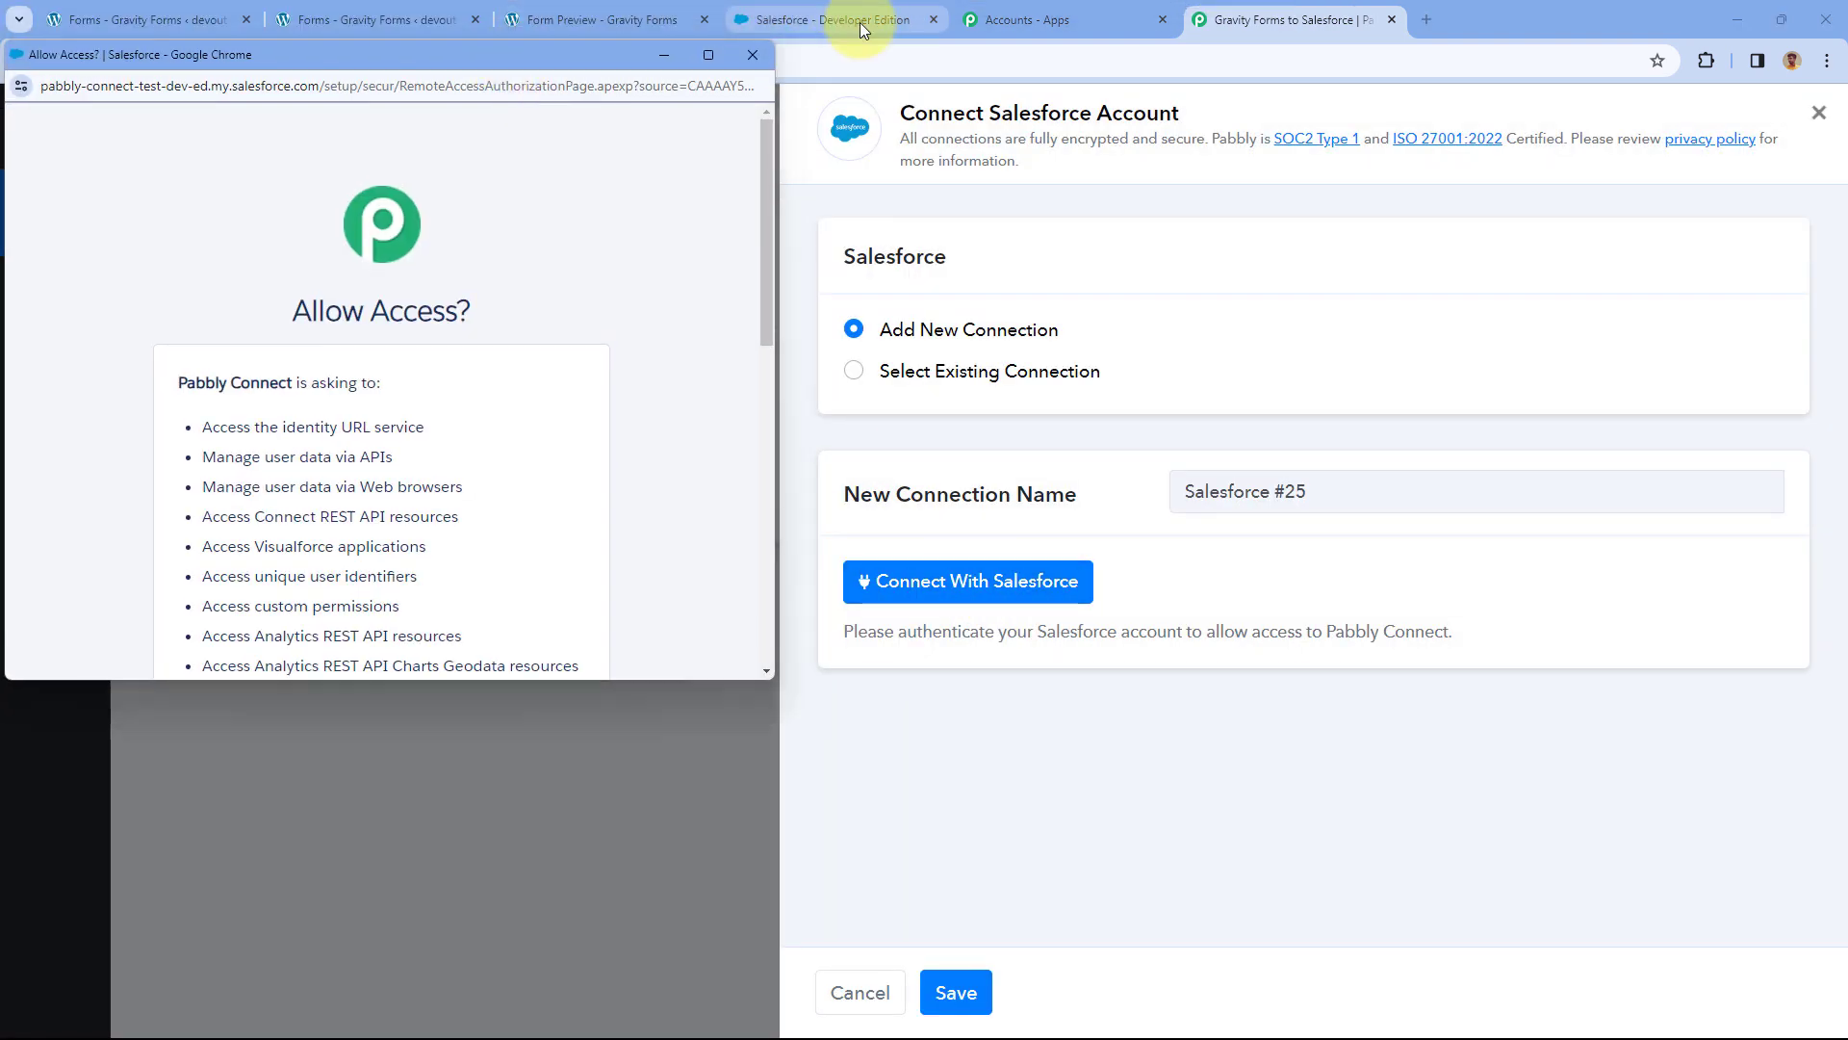
{"action": "left_click", "coordinate": [859, 21]}
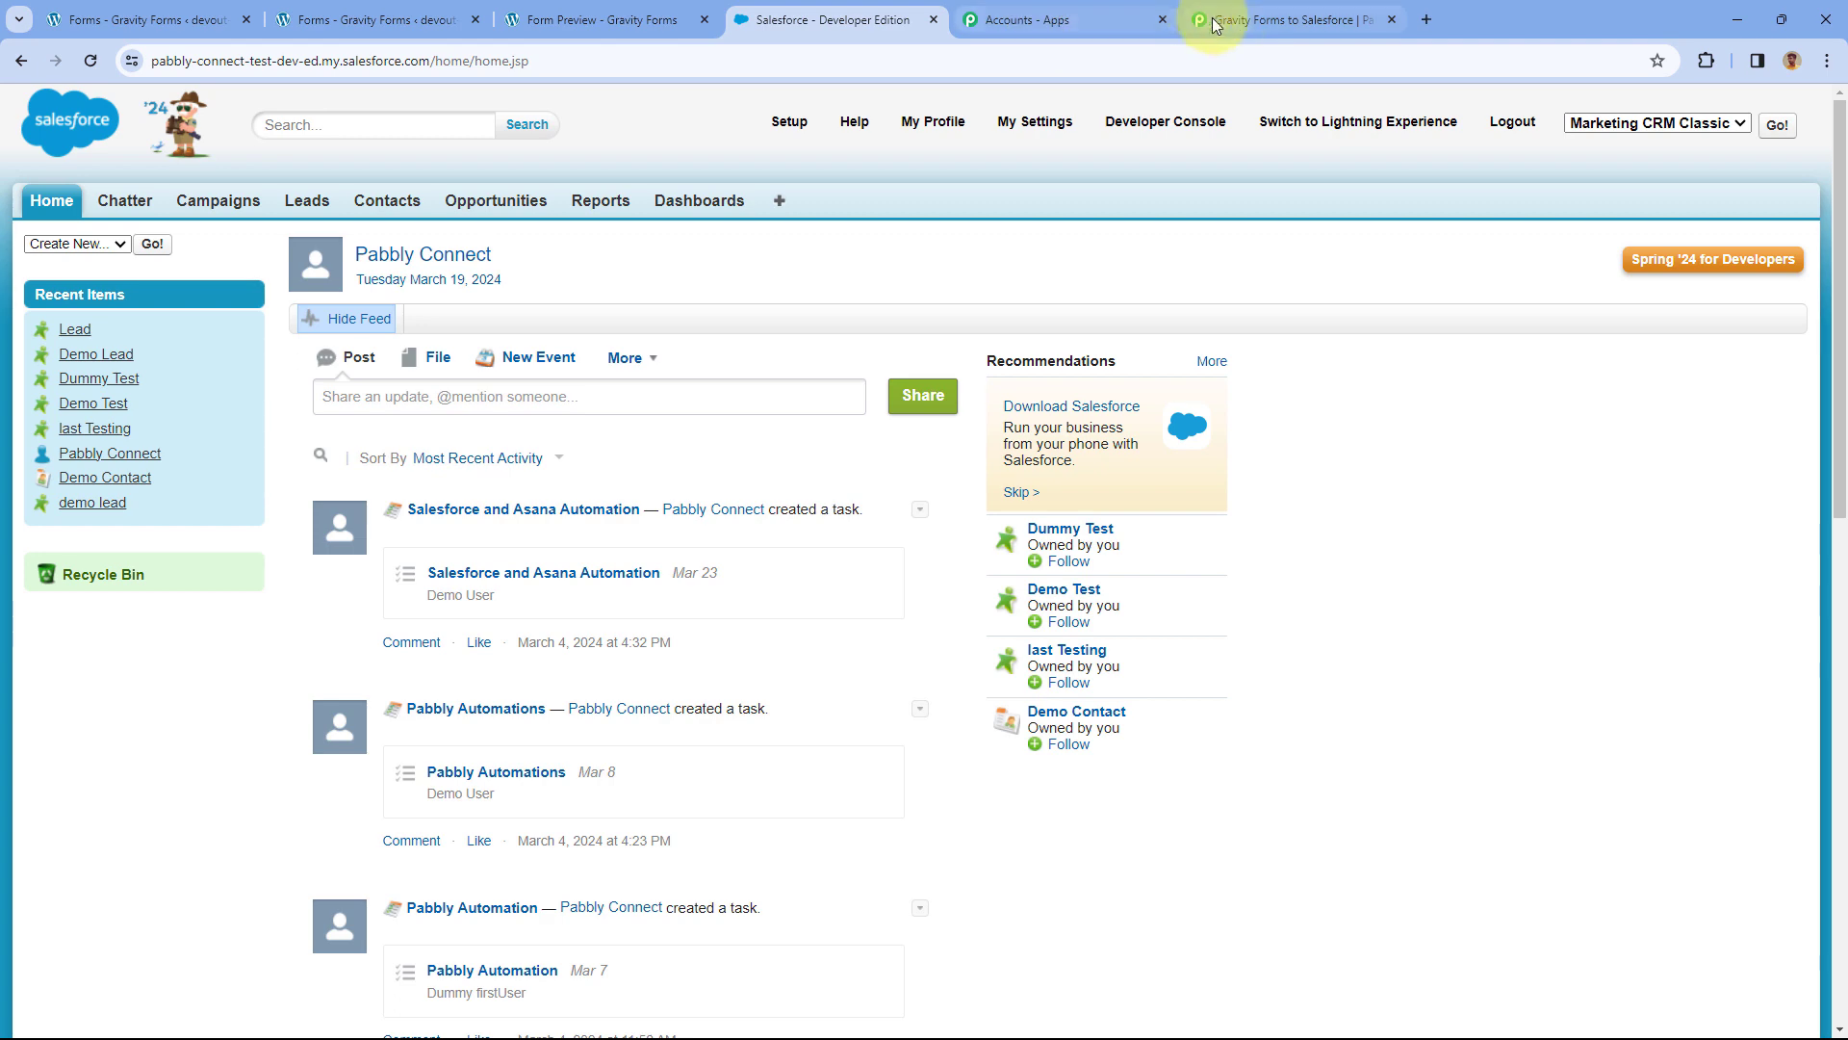
{"action": "left_click", "coordinate": [1270, 20]}
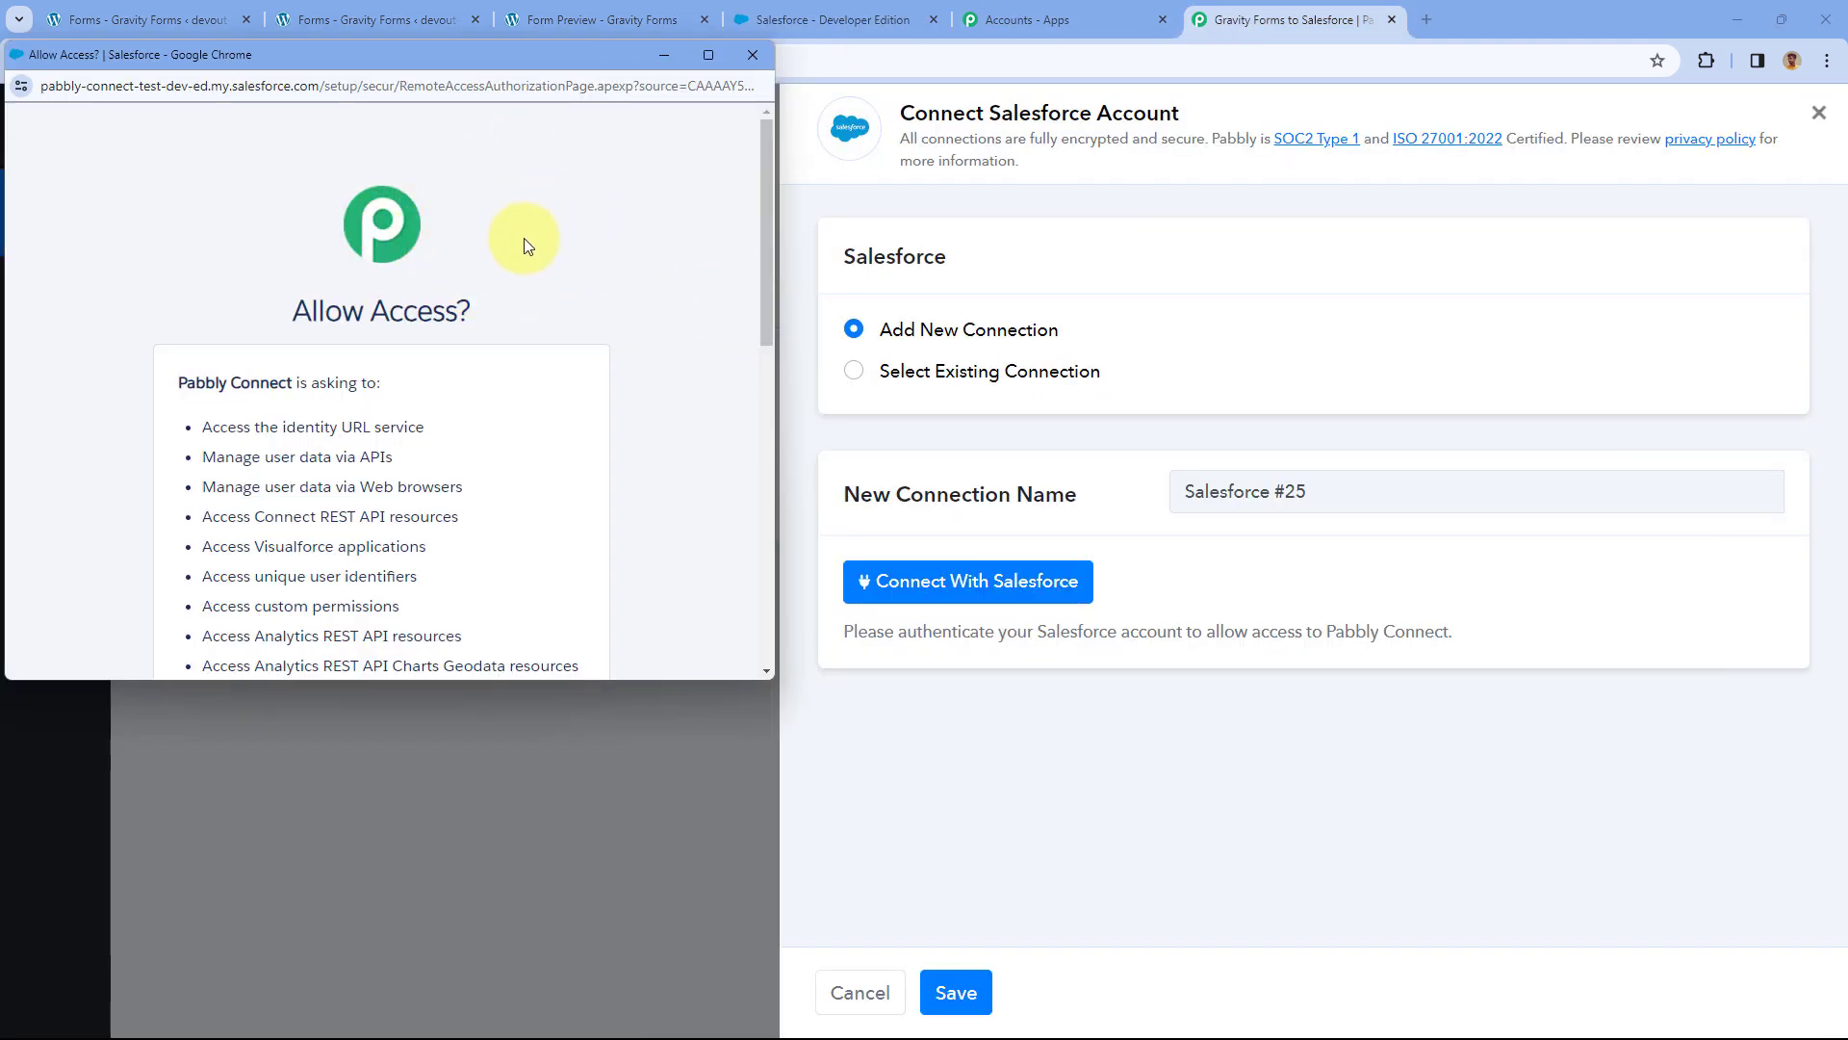
{"action": "scroll", "coordinate": [524, 246], "scroll_direction": "down", "scroll_amount": 10}
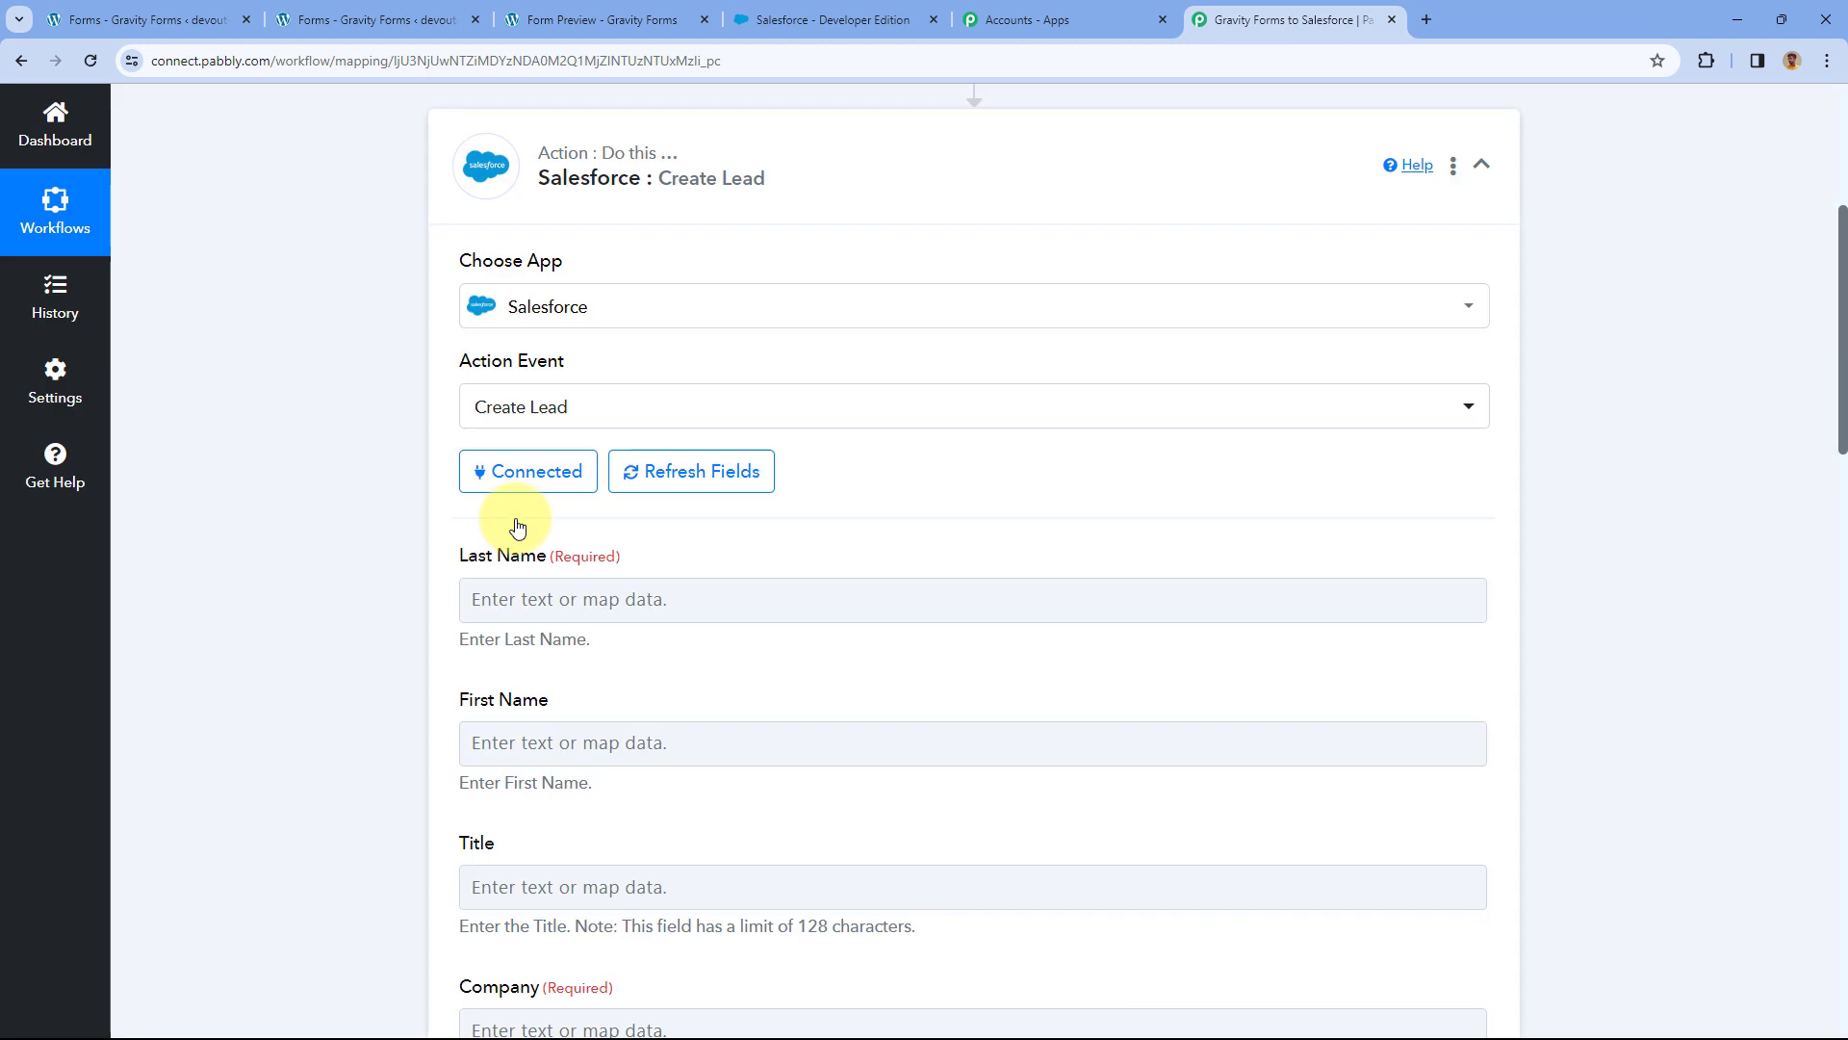
Review the captured trigger values such as Test, then expand the Salesforce Create Lead step.
{"action": "scroll", "coordinate": [402, 479], "scroll_direction": "down", "scroll_amount": 2}
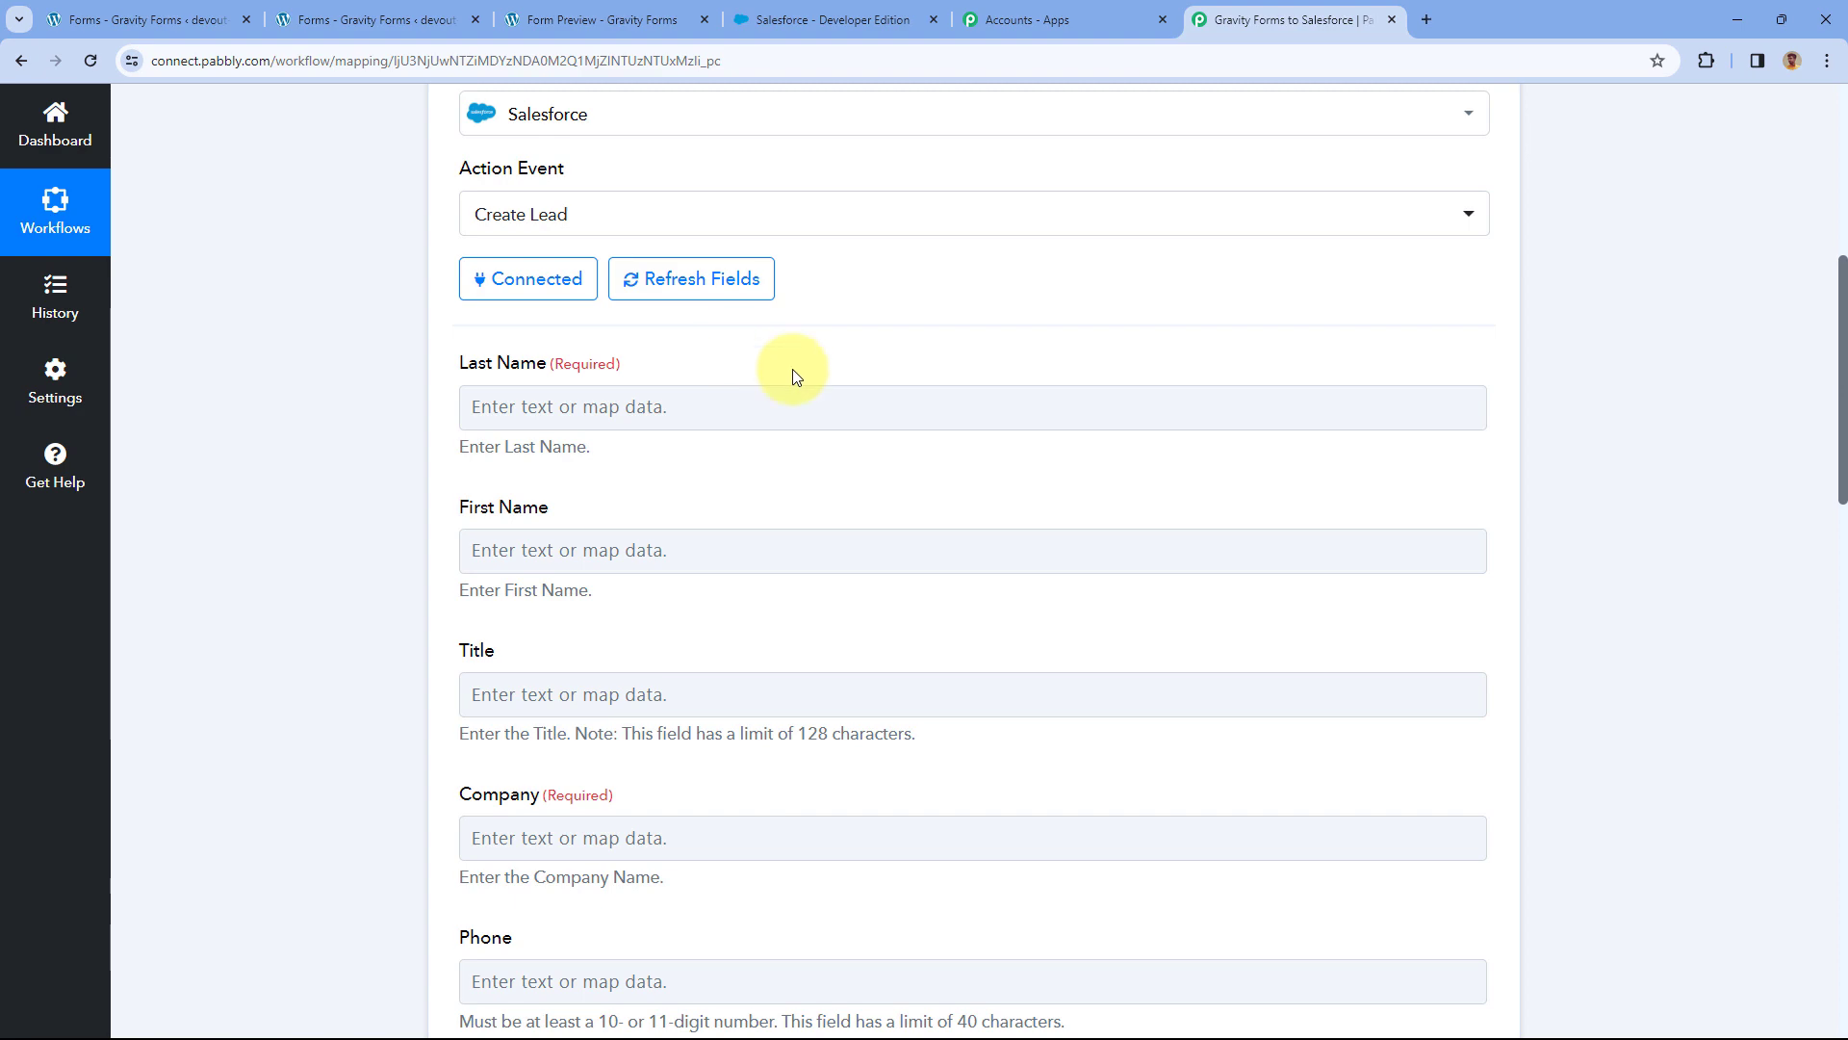
{"action": "scroll", "coordinate": [828, 370], "scroll_direction": "up", "scroll_amount": 7}
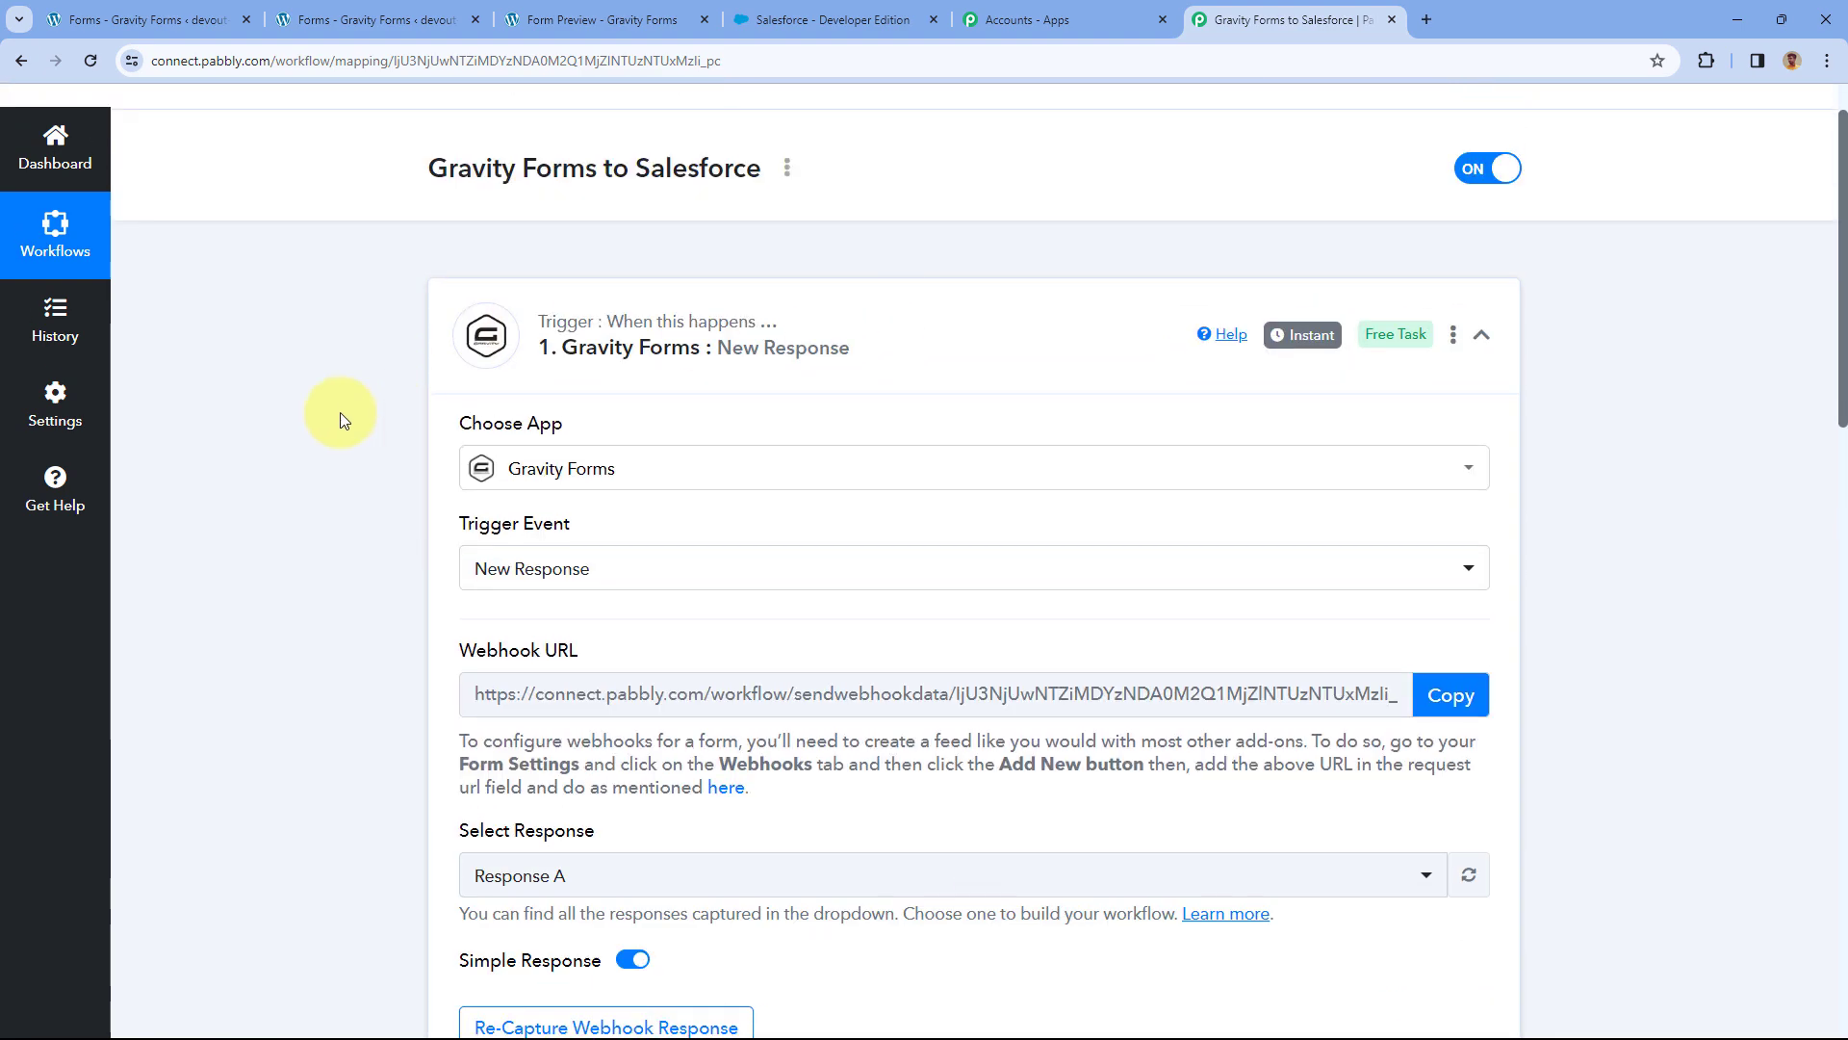
{"action": "scroll", "coordinate": [317, 452], "scroll_direction": "down", "scroll_amount": 8}
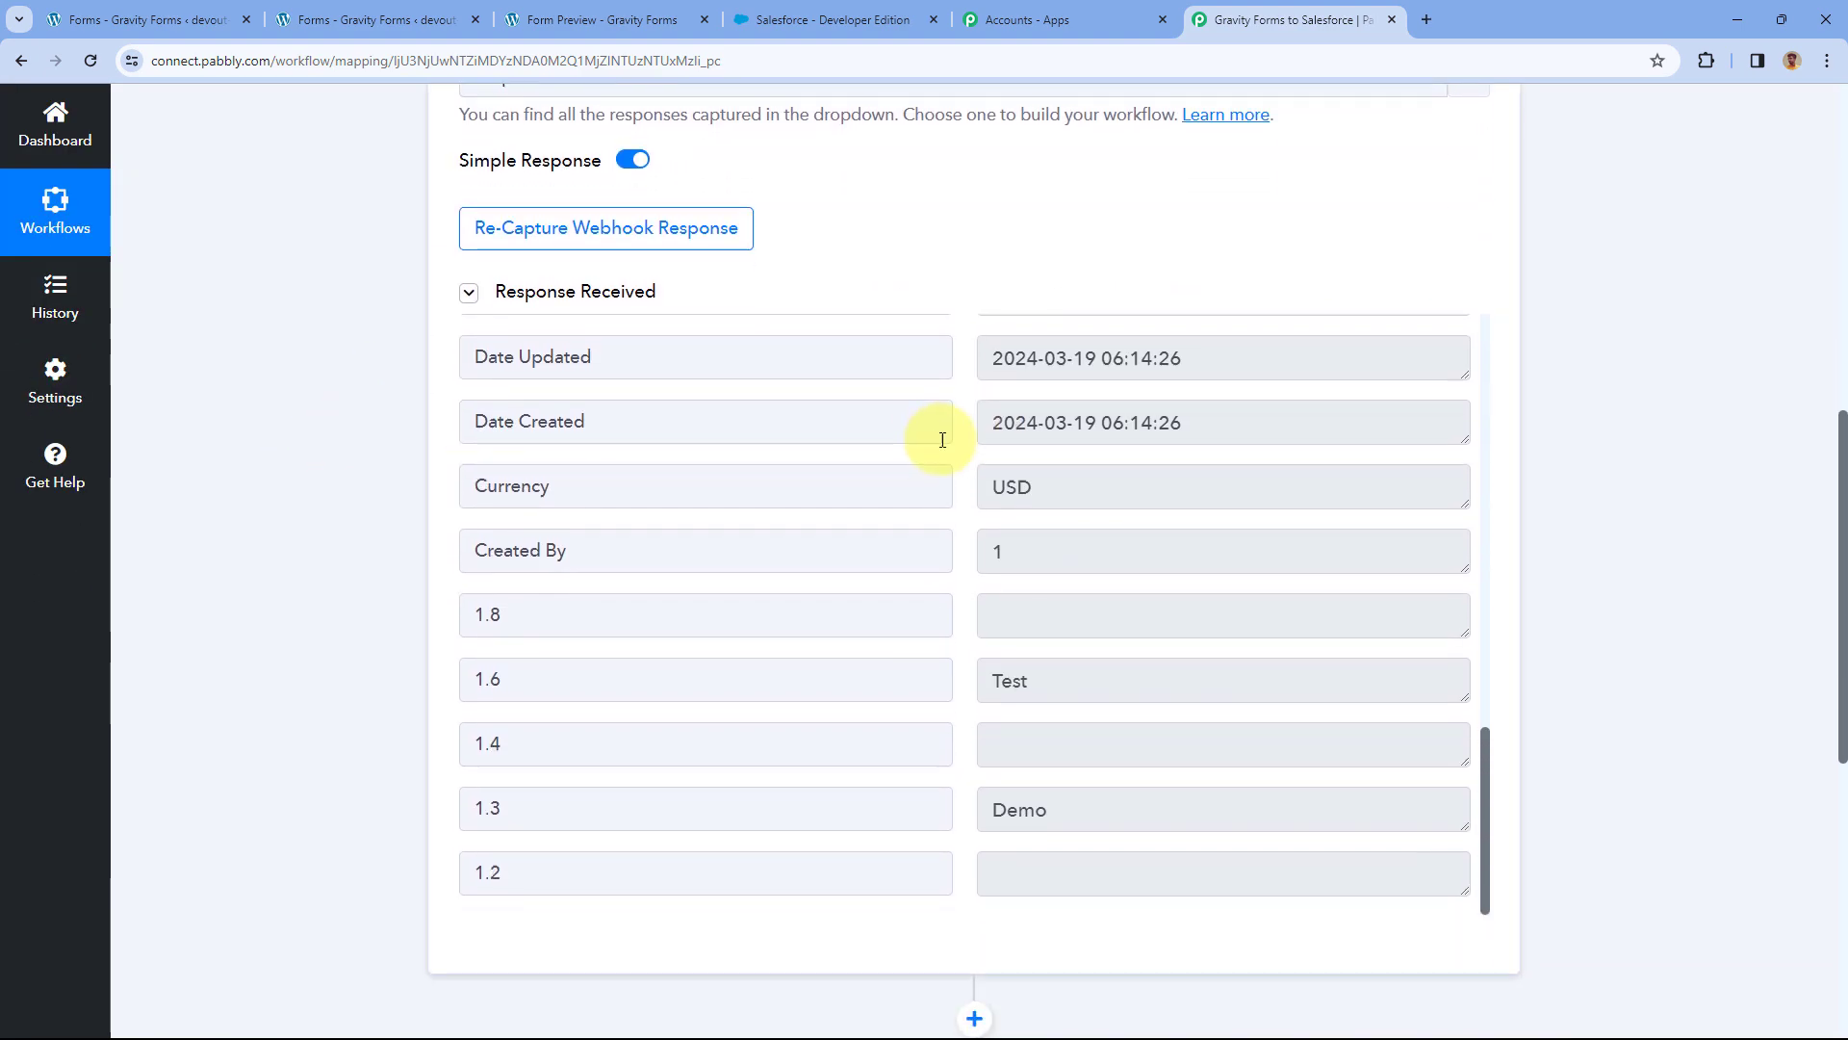
{"action": "scroll", "coordinate": [953, 394], "scroll_direction": "down", "scroll_amount": 1}
{"action": "left_click_drag", "start_coordinate": [1030, 585], "coordinate": [975, 586]}
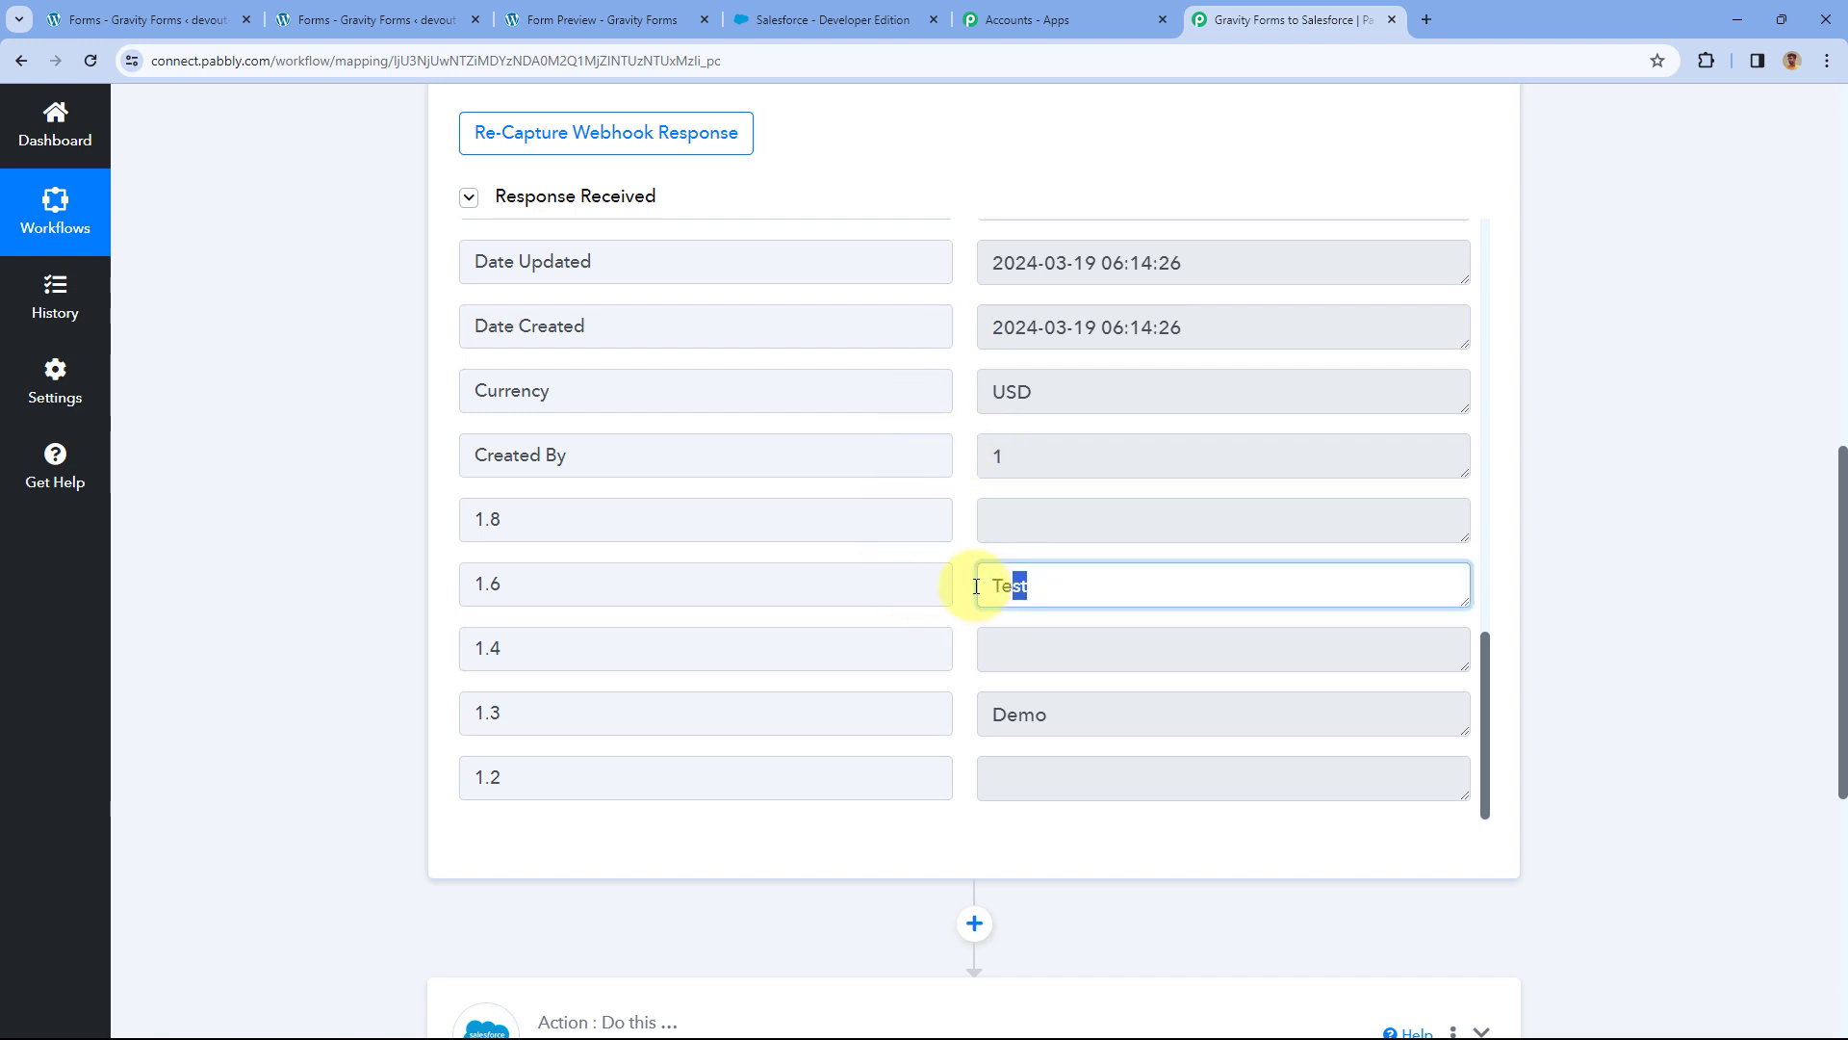
{"action": "left_click_drag", "start_coordinate": [1088, 720], "coordinate": [957, 684]}
{"action": "scroll", "coordinate": [958, 549], "scroll_direction": "up", "scroll_amount": 13}
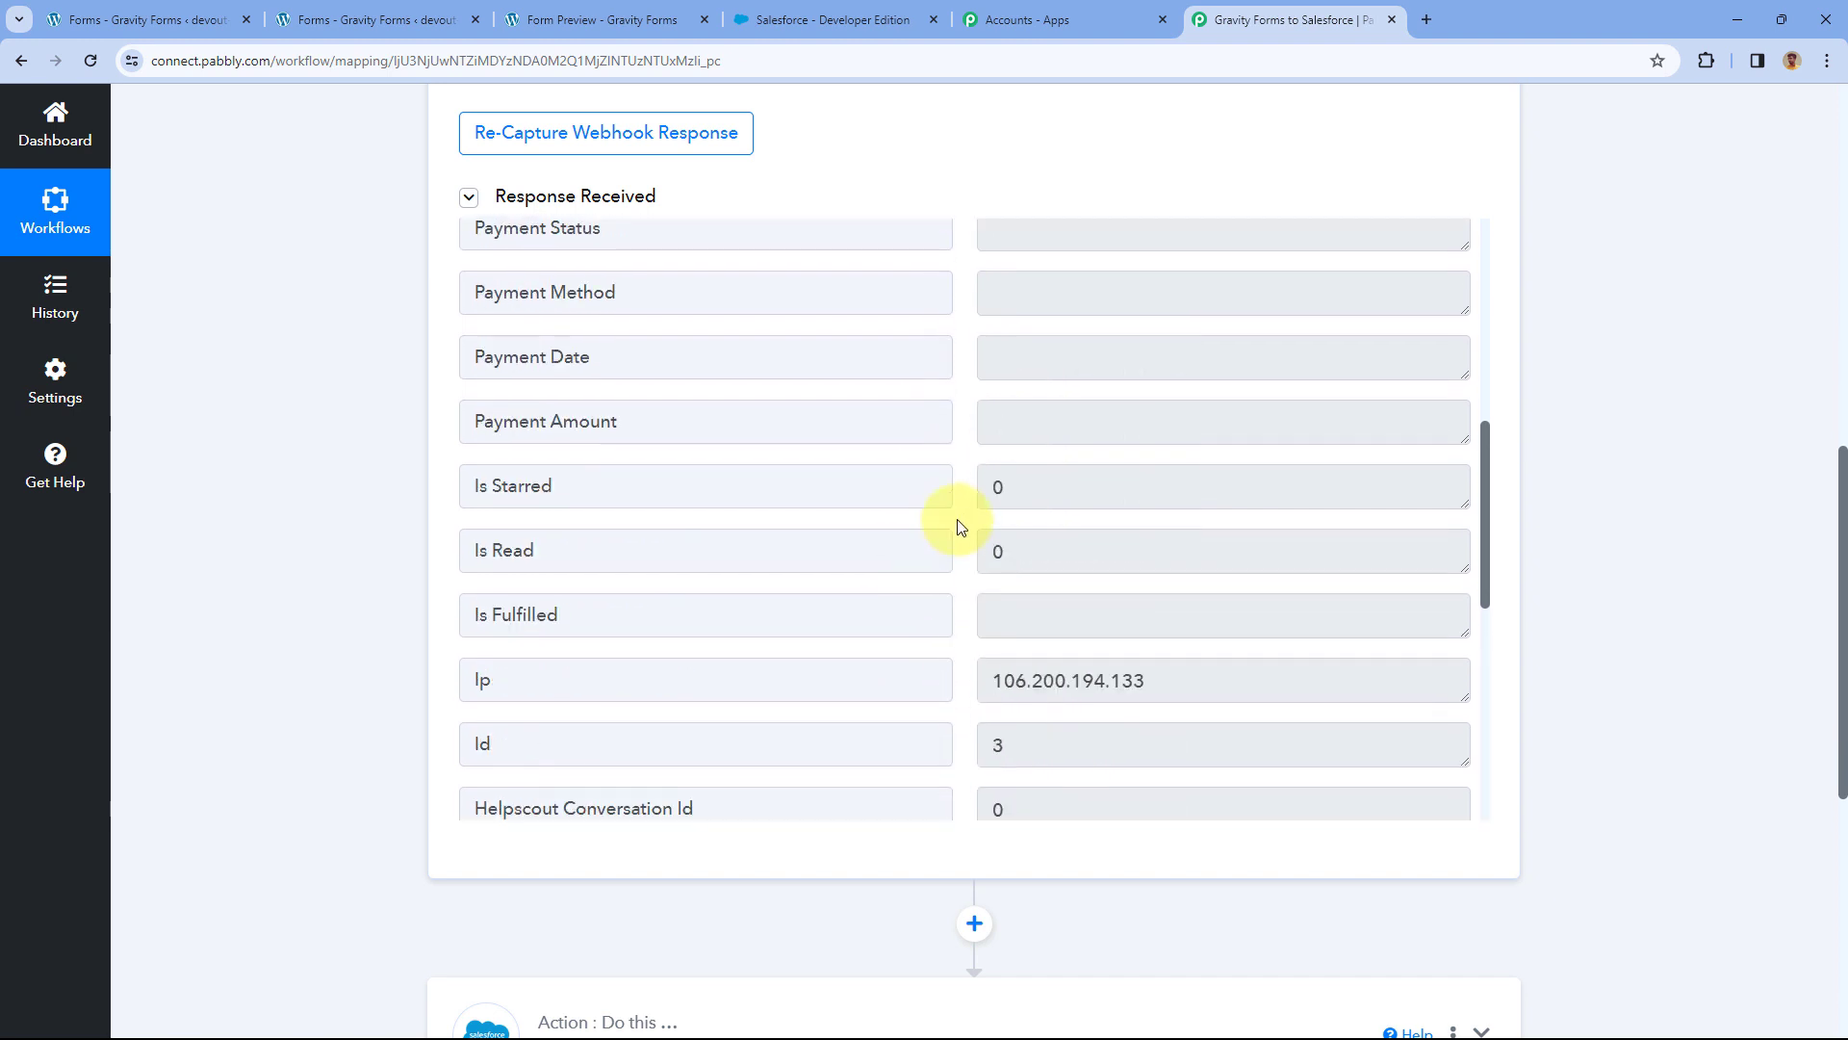
{"action": "scroll", "coordinate": [957, 515], "scroll_direction": "up", "scroll_amount": 1}
{"action": "left_click_drag", "start_coordinate": [1143, 425], "coordinate": [933, 425]}
{"action": "left_click", "coordinate": [953, 403]}
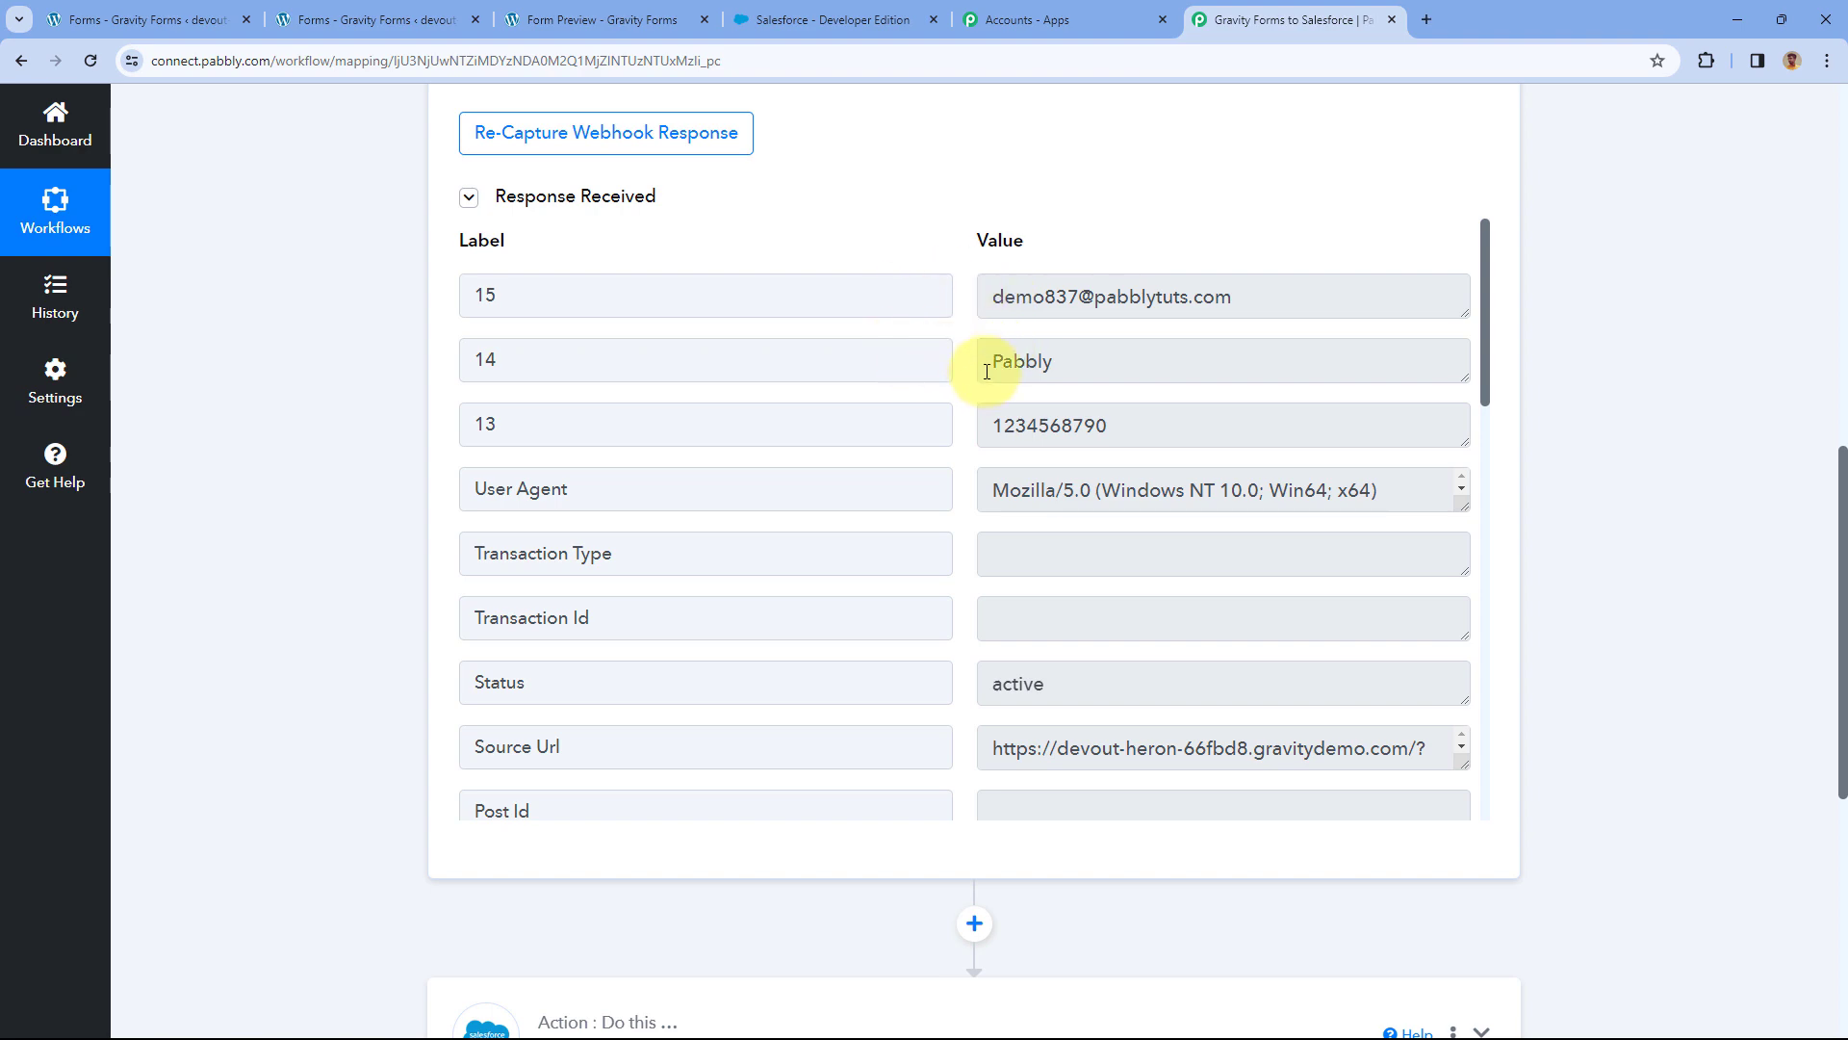
{"action": "scroll", "coordinate": [337, 574], "scroll_direction": "down", "scroll_amount": 7}
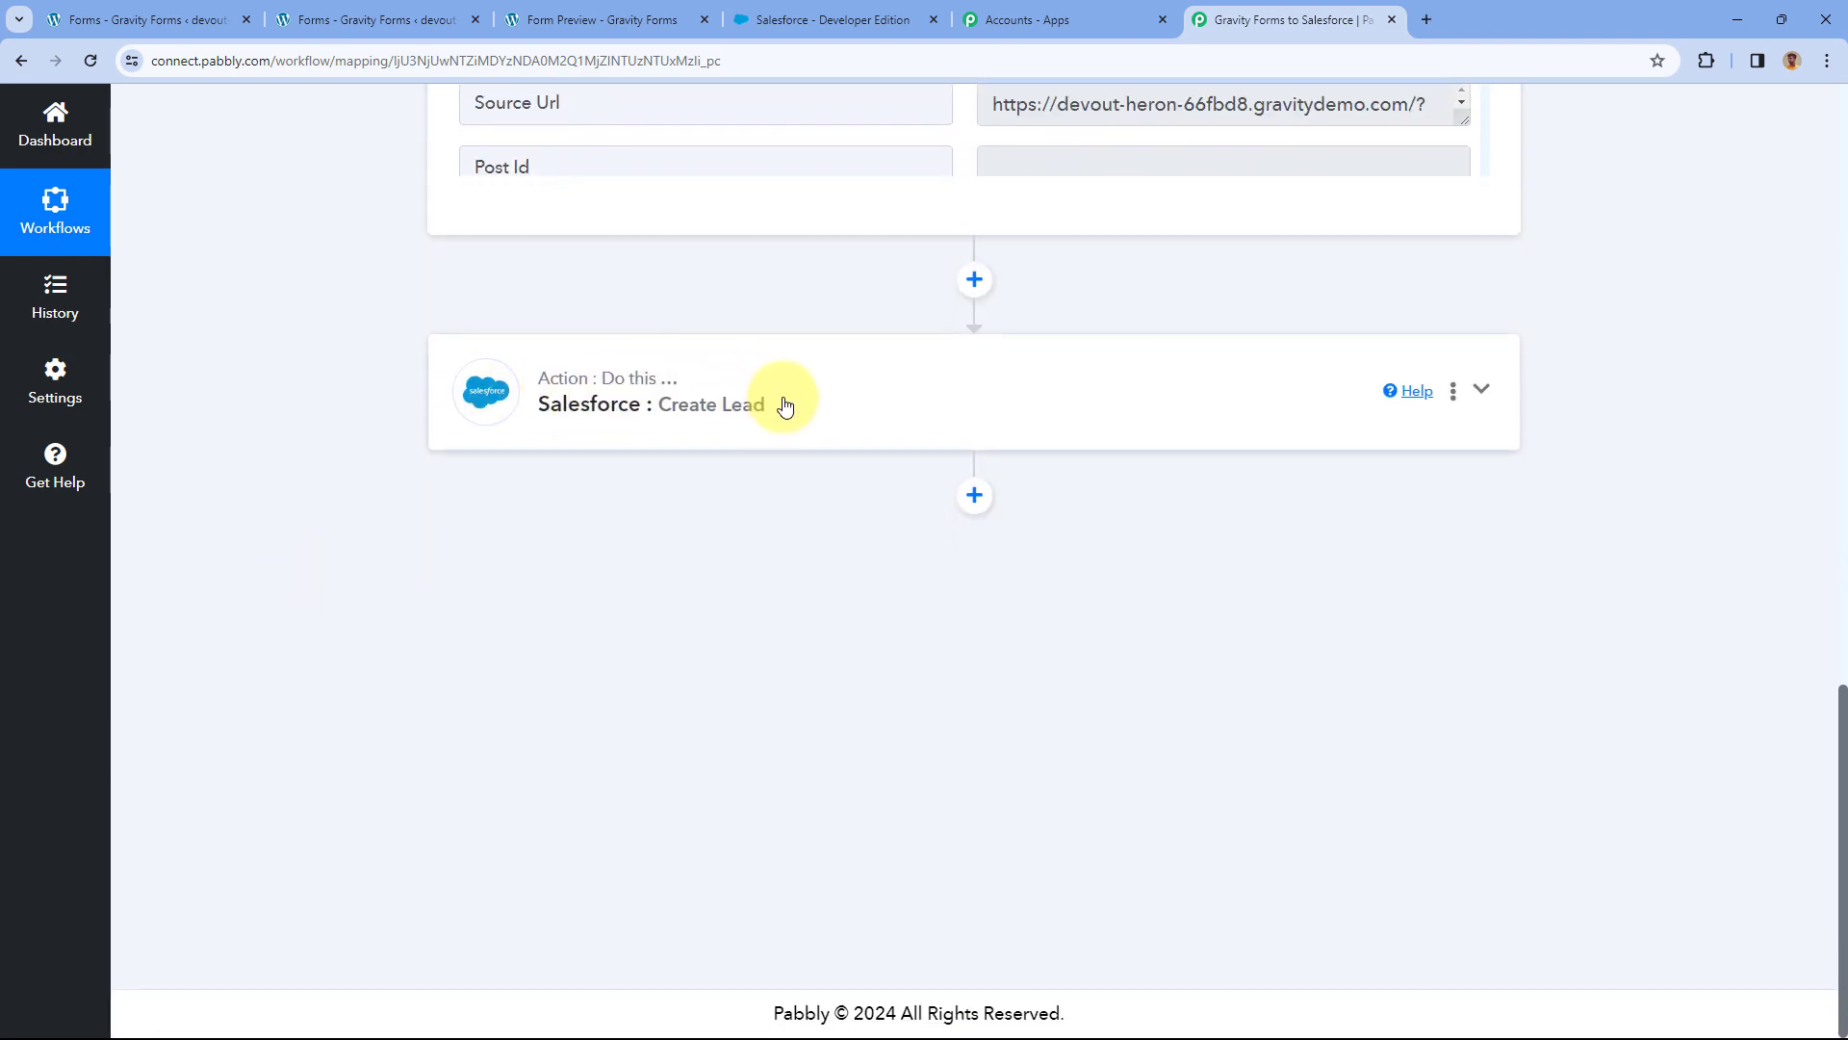
{"action": "left_click", "coordinate": [784, 400]}
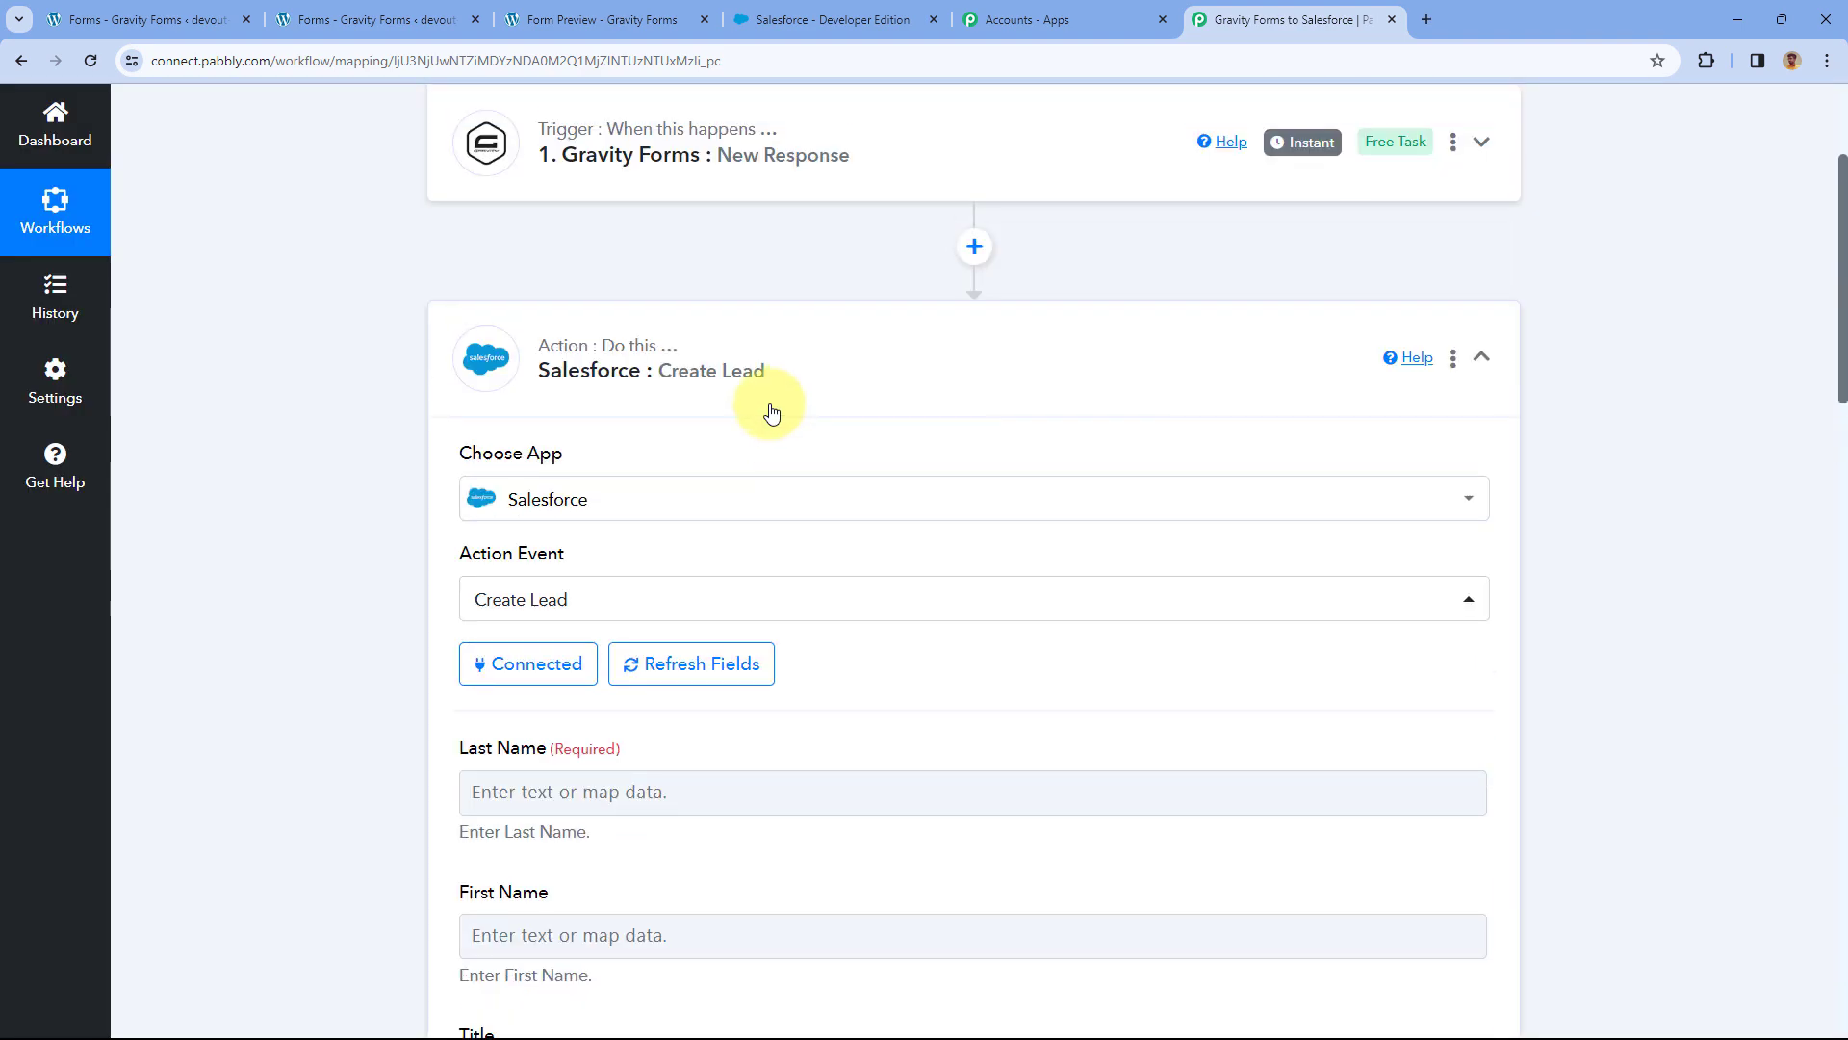
Map the Gravity Forms 1.6 value (Test) to the lead's Last Name.
{"action": "scroll", "coordinate": [377, 534], "scroll_direction": "down", "scroll_amount": 5}
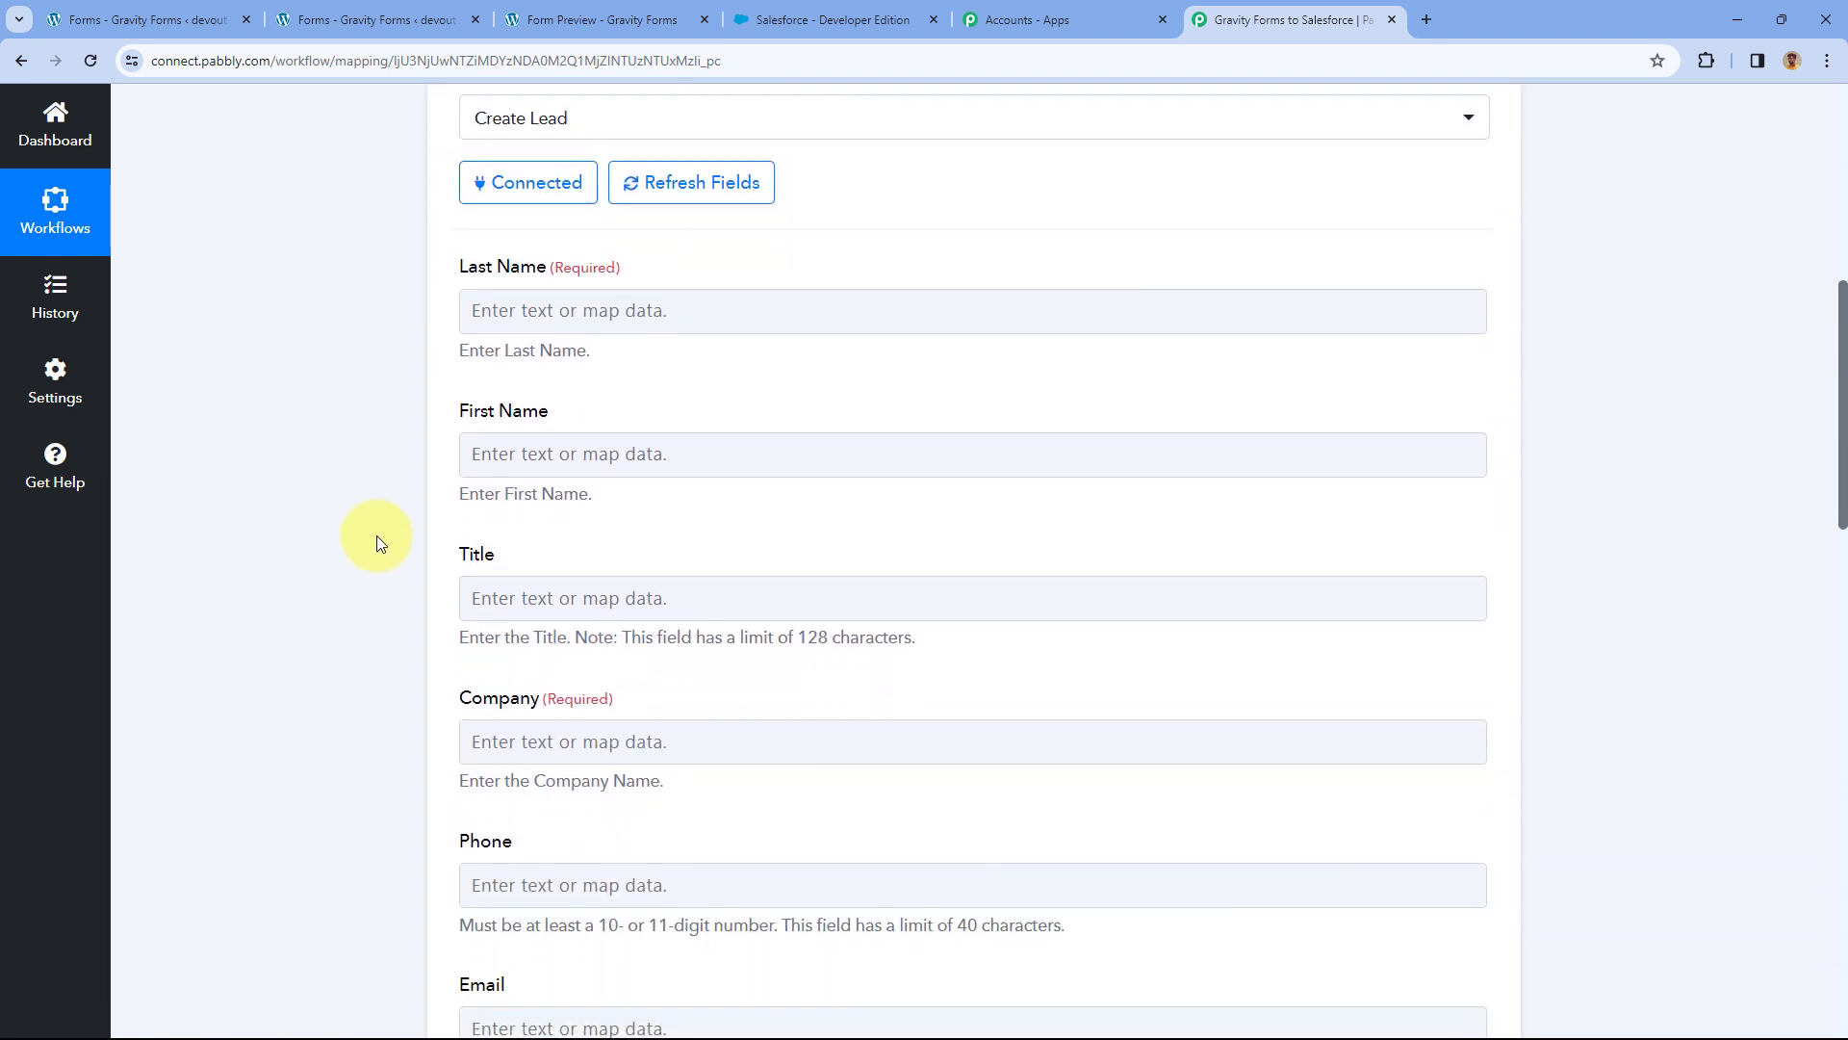
{"action": "left_click", "coordinate": [512, 310]}
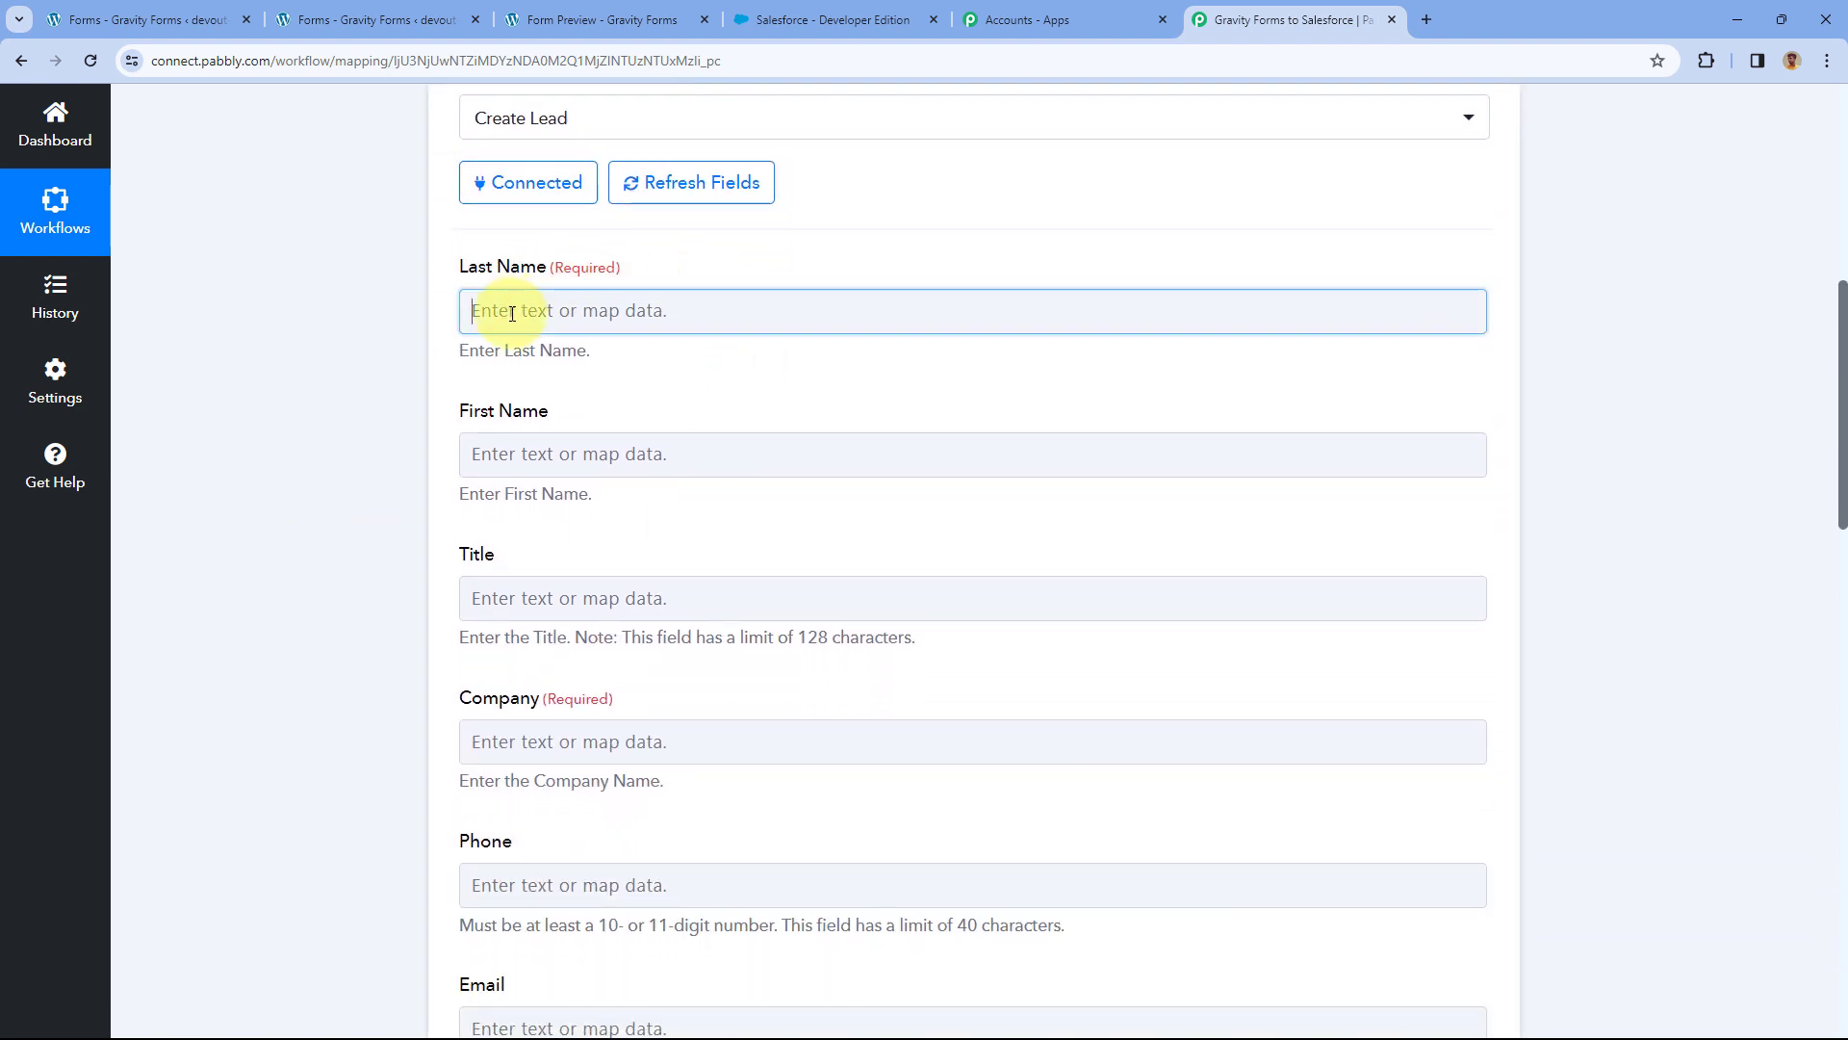
{"action": "left_click", "coordinate": [511, 311]}
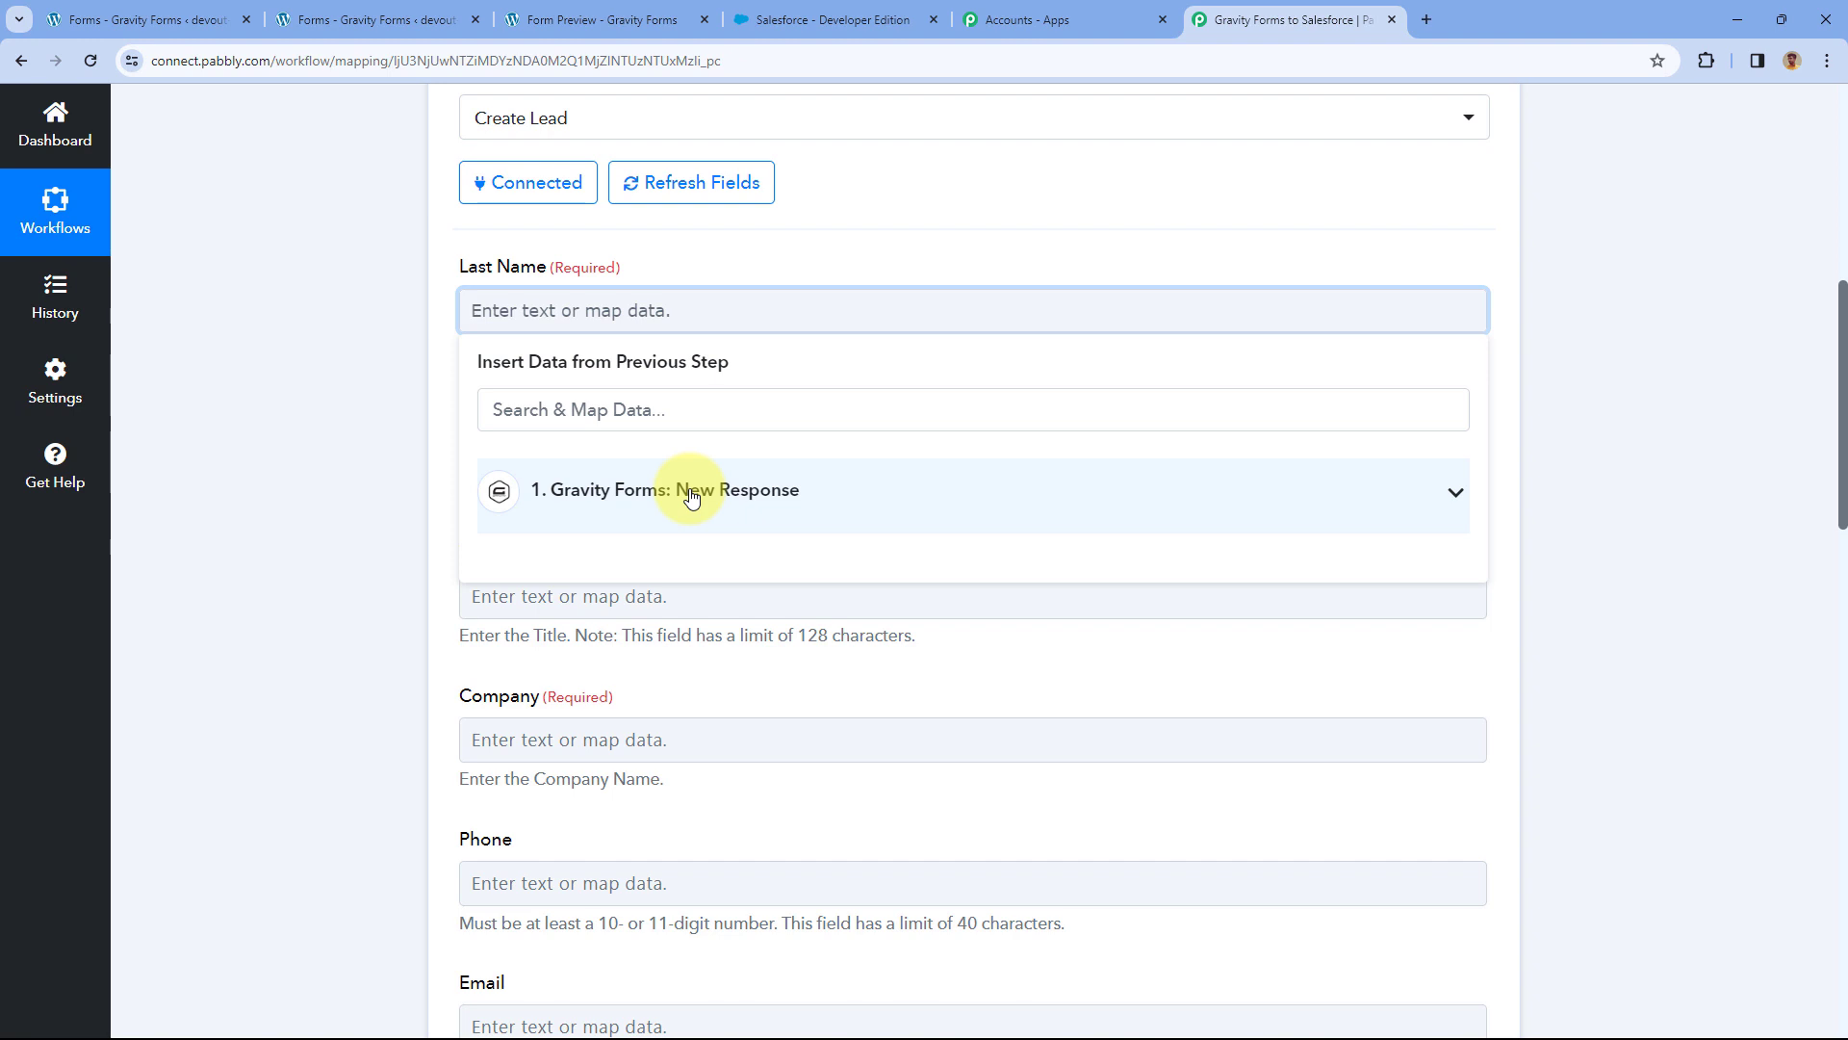
{"action": "left_click", "coordinate": [691, 493]}
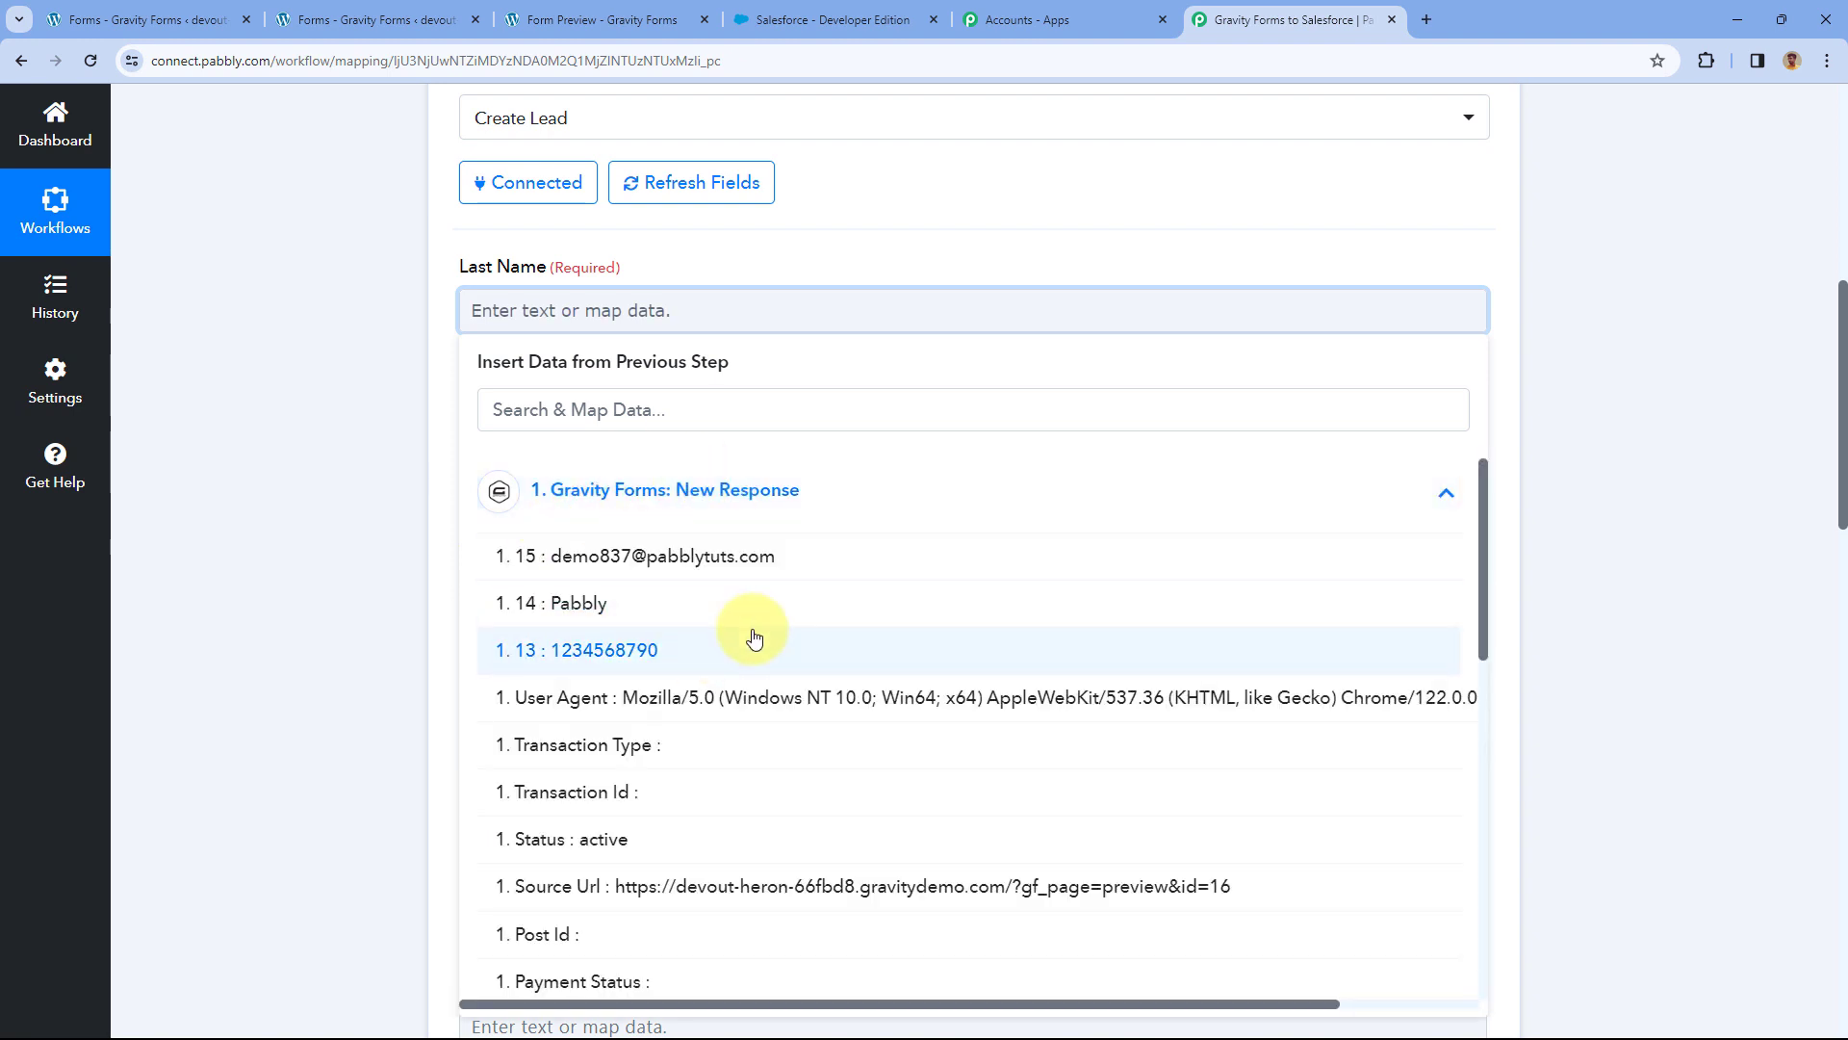
{"action": "scroll", "coordinate": [753, 638], "scroll_direction": "down", "scroll_amount": 3}
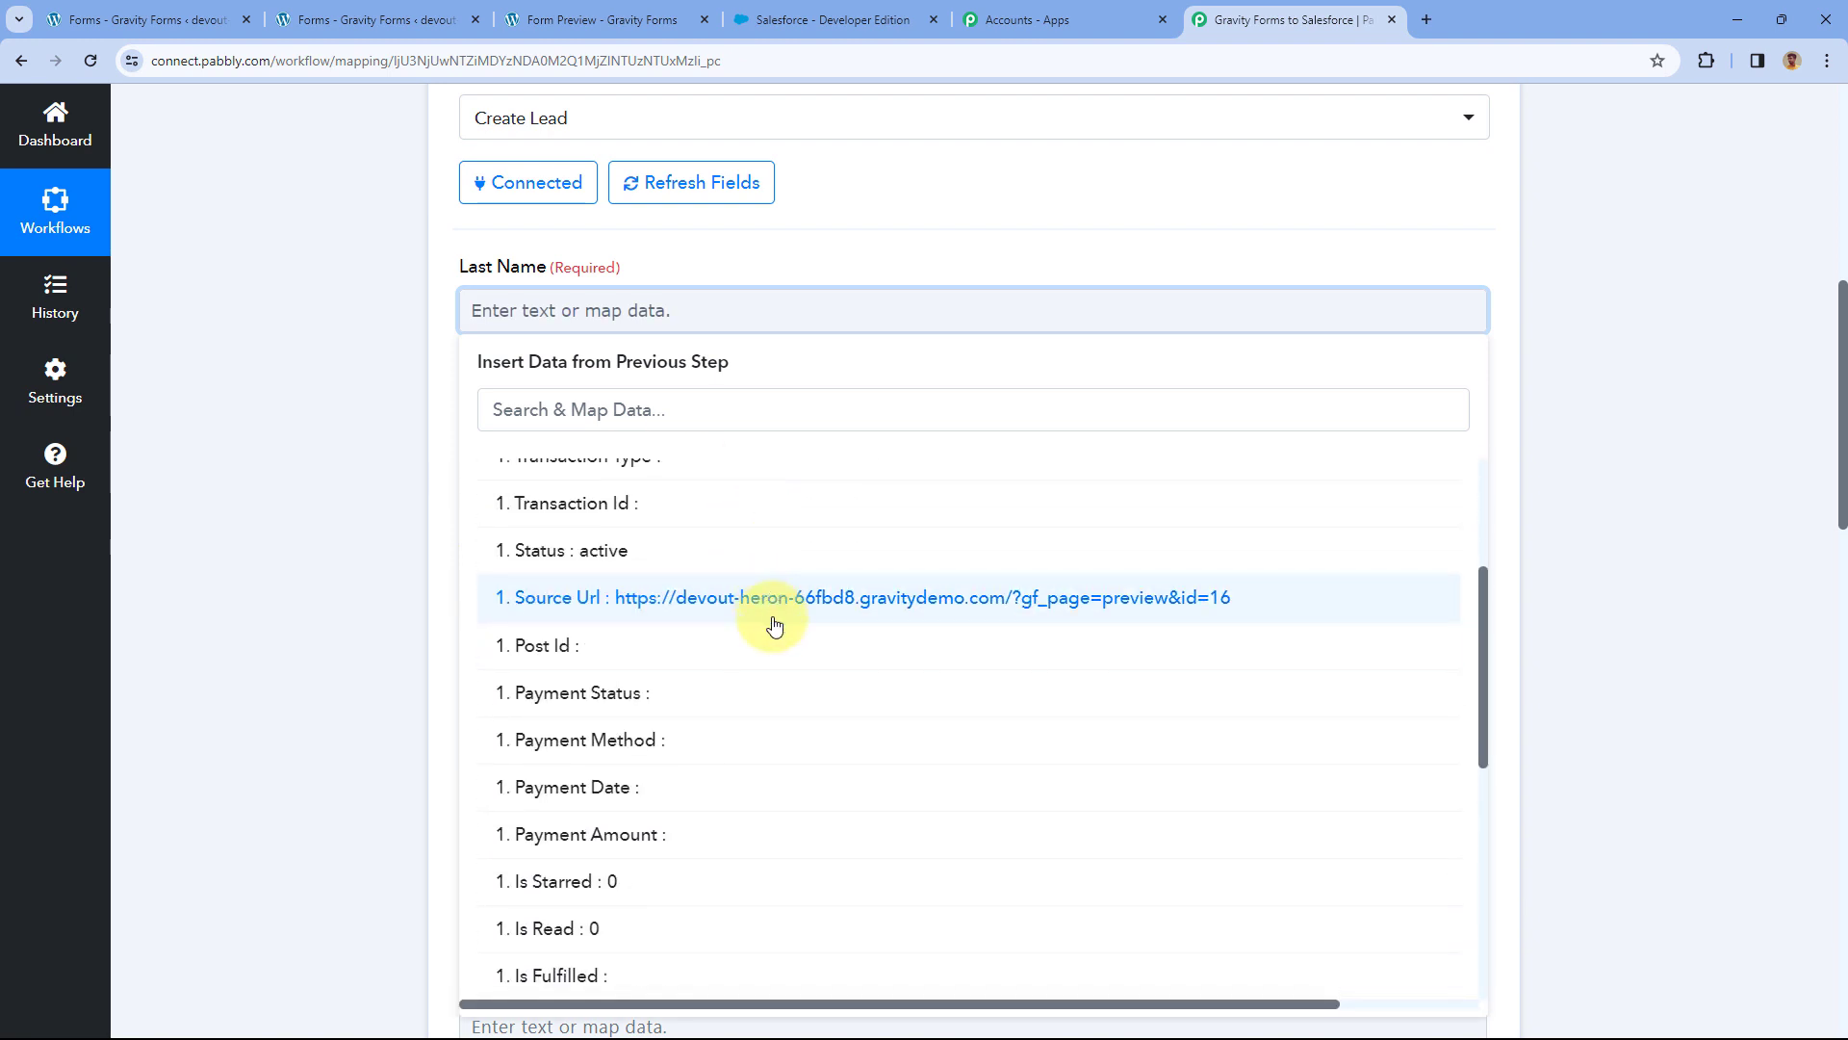
{"action": "scroll", "coordinate": [770, 626], "scroll_direction": "down", "scroll_amount": 6}
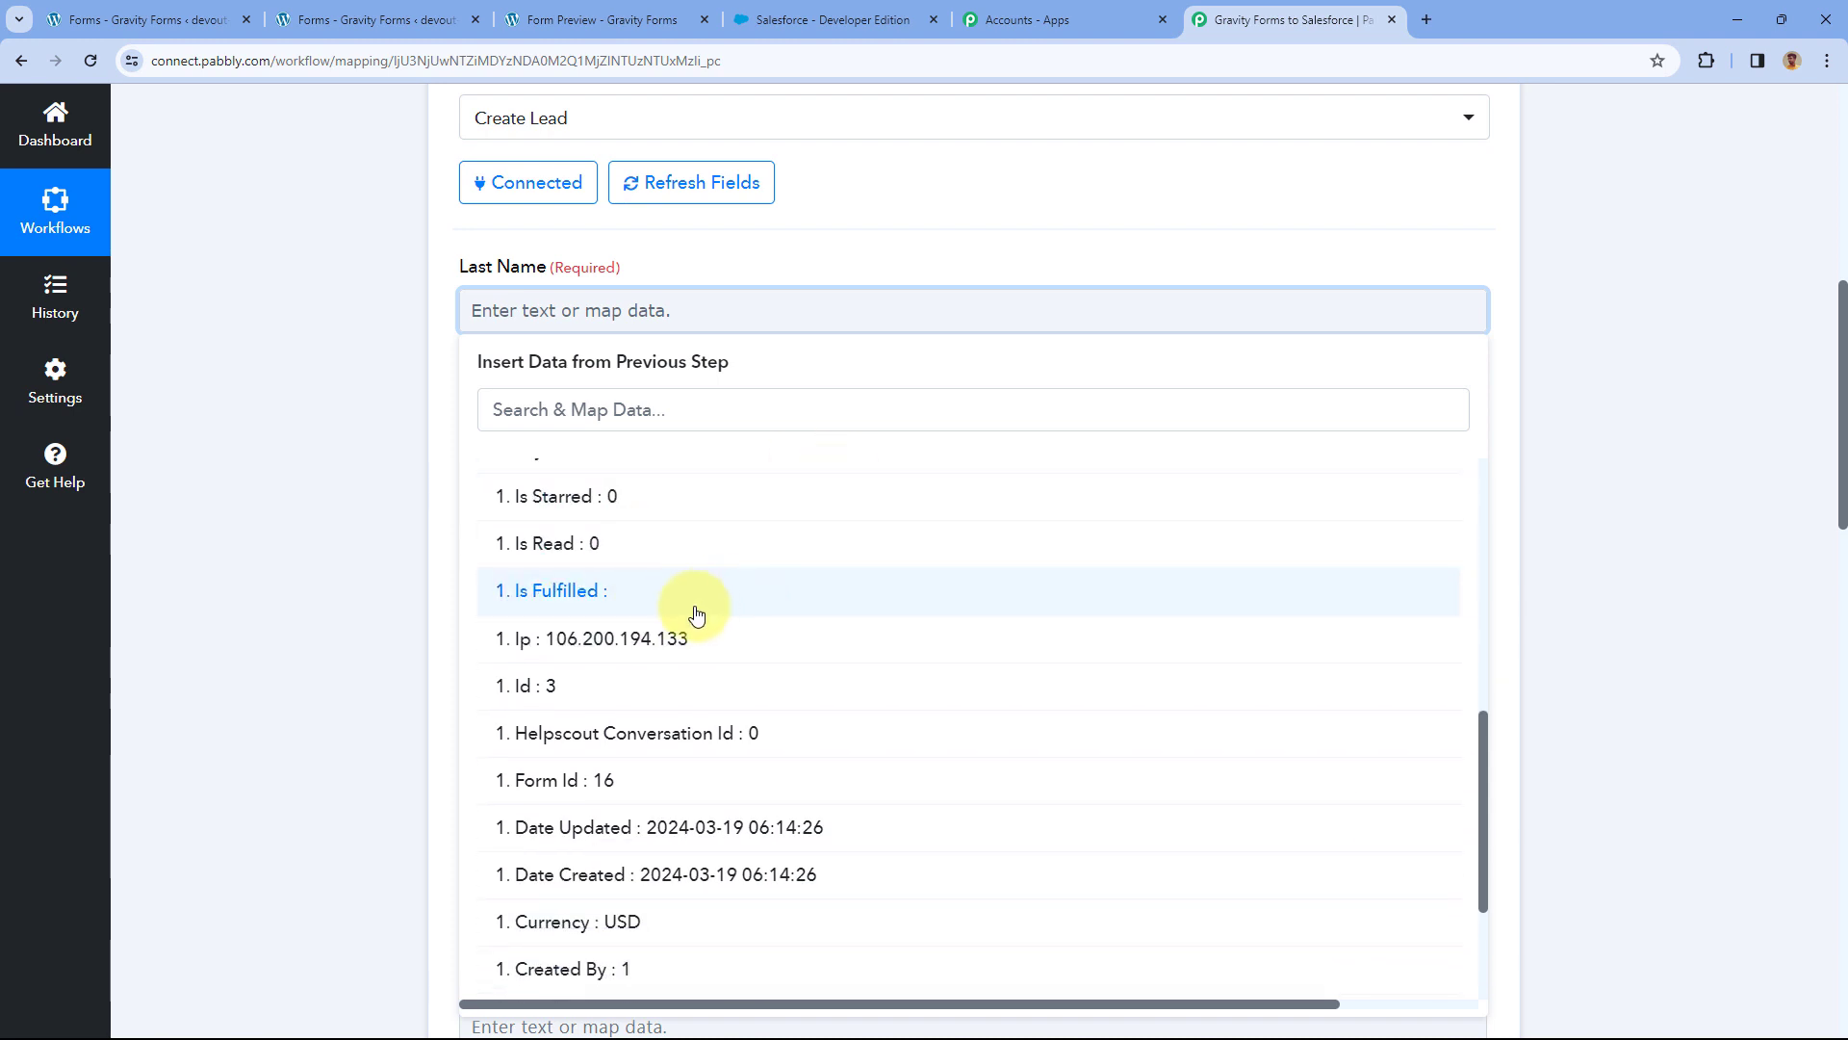
{"action": "scroll", "coordinate": [674, 655], "scroll_direction": "down", "scroll_amount": 2}
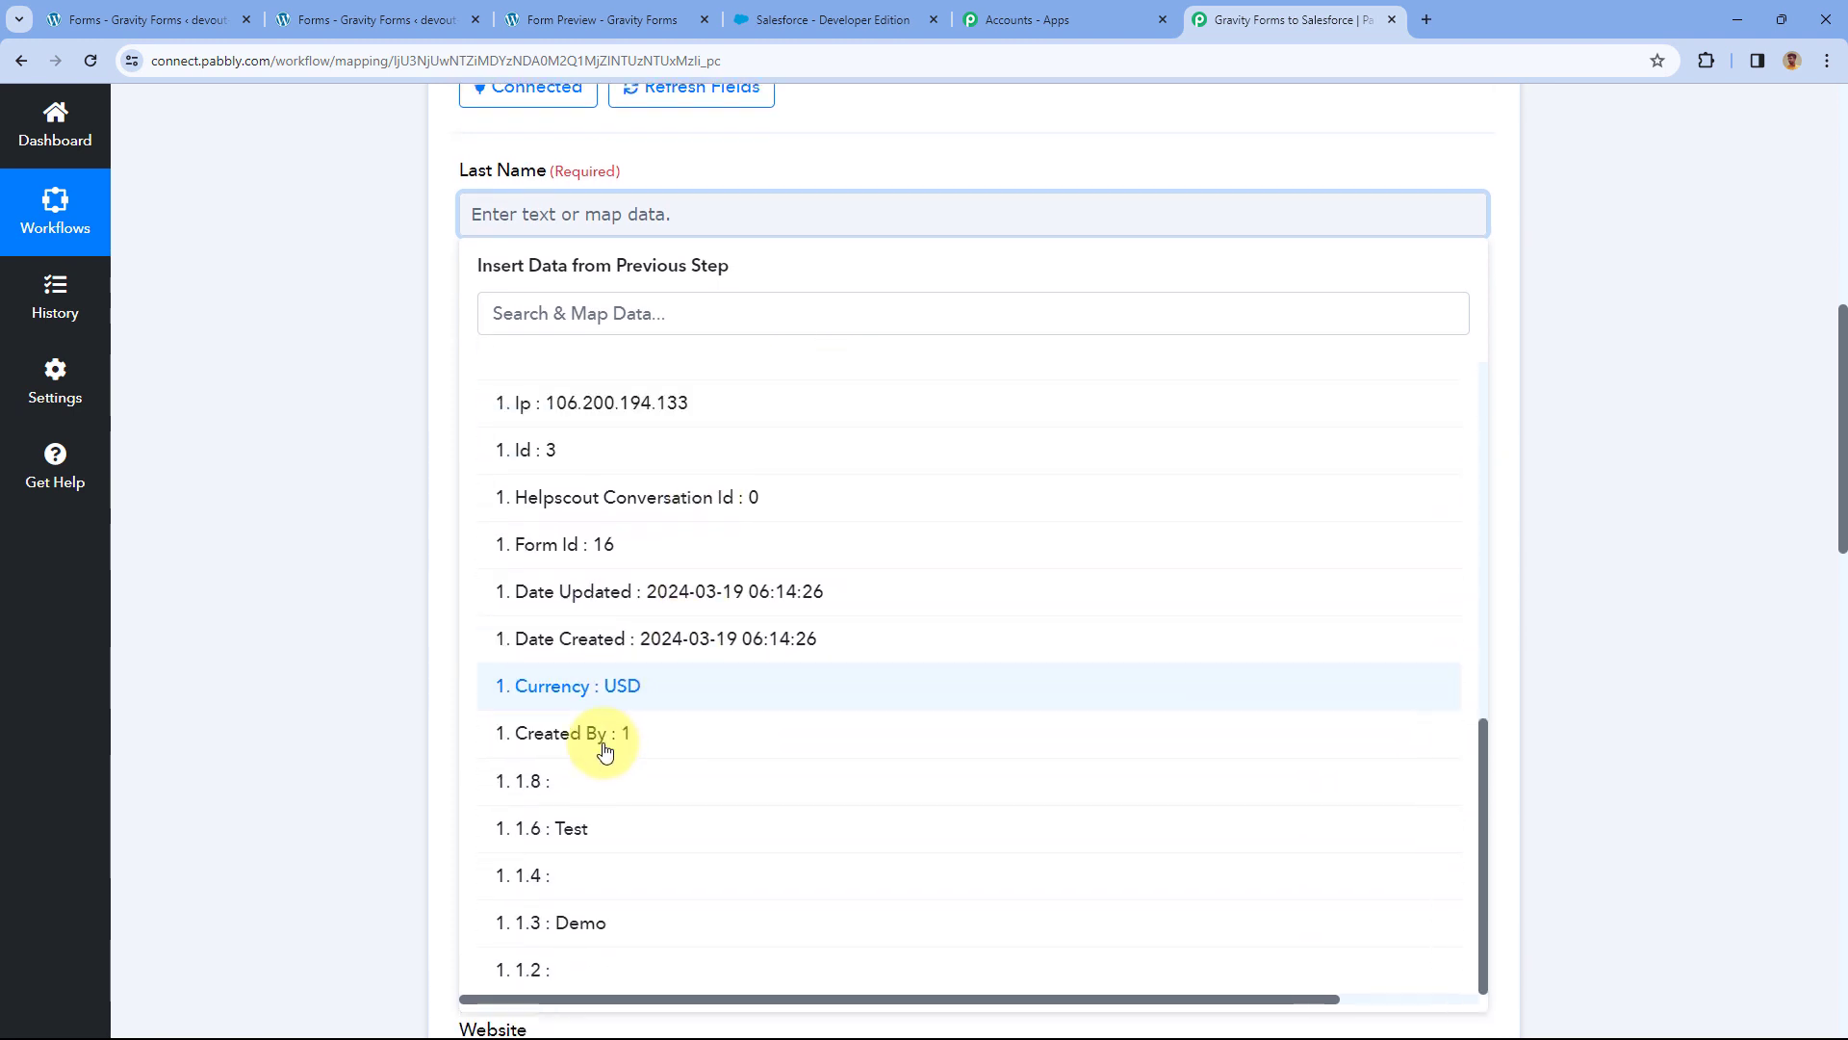
{"action": "left_click", "coordinate": [581, 833]}
{"action": "left_click", "coordinate": [394, 485]}
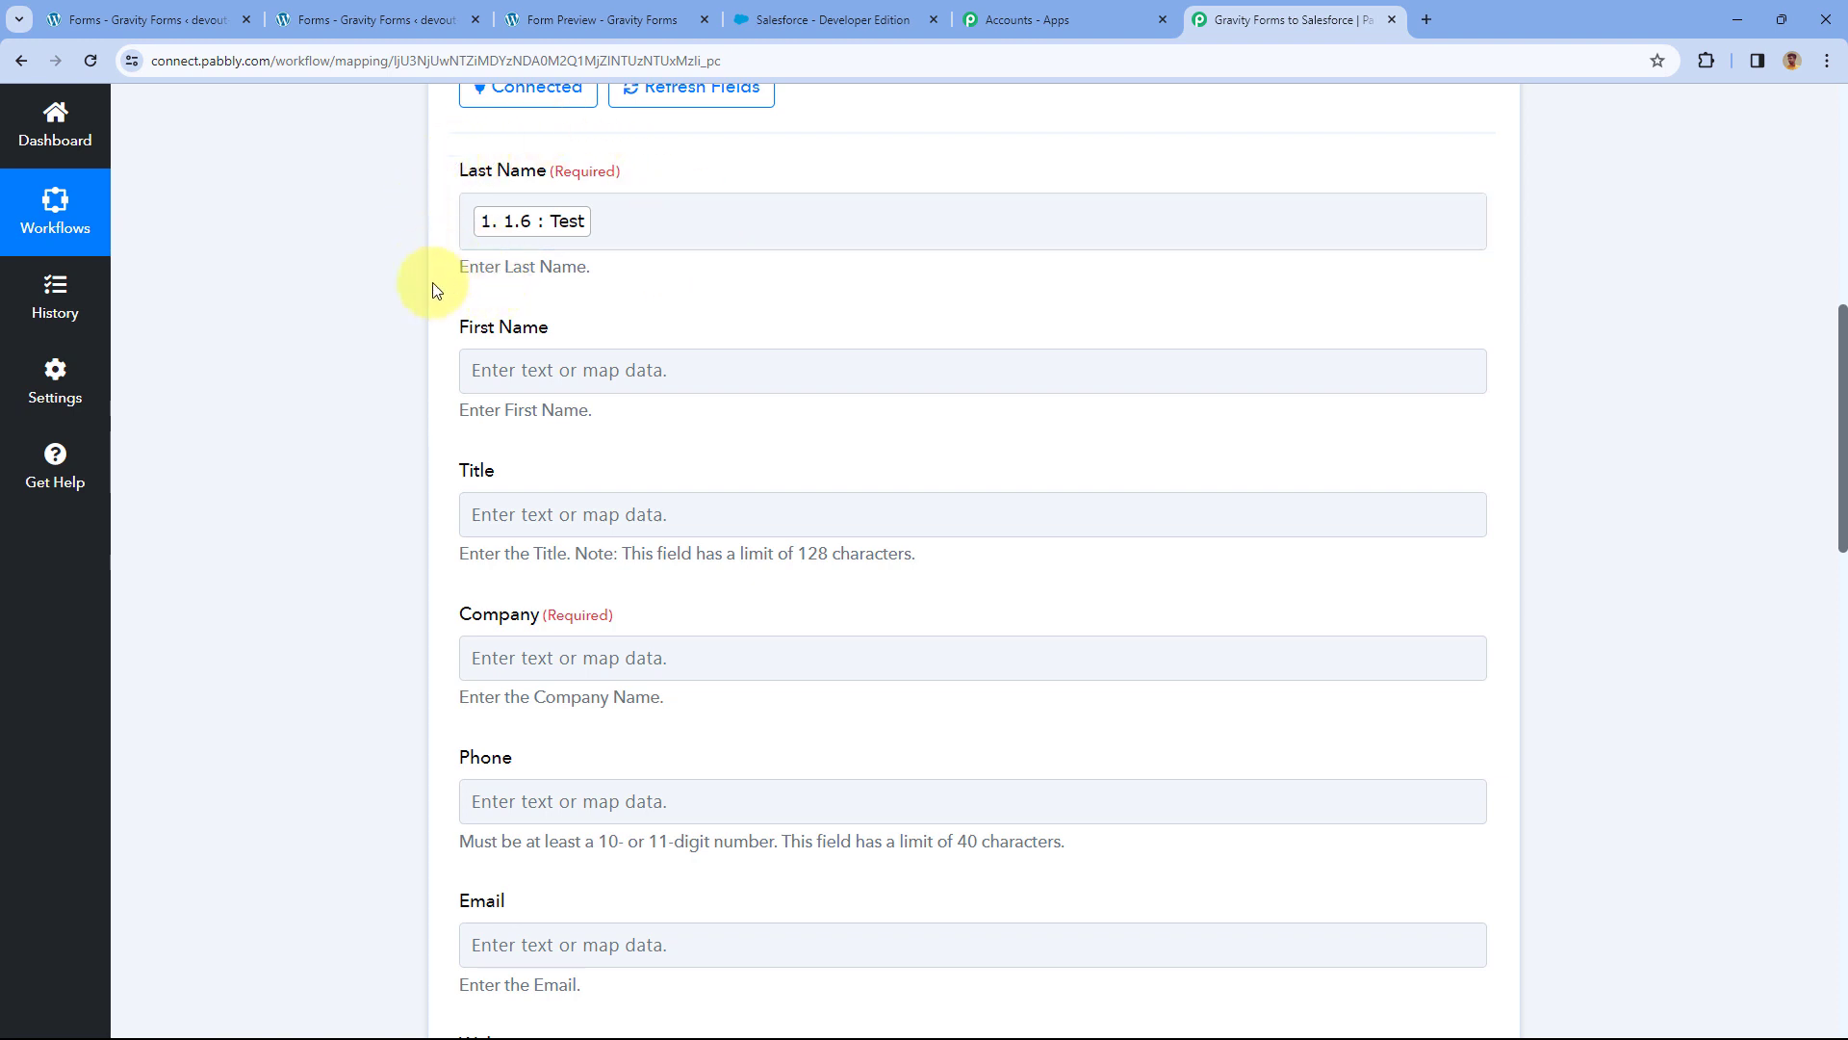
Map the 1.3 value (Demo) to First Name and compare with the form preview.
{"action": "left_click", "coordinate": [534, 370]}
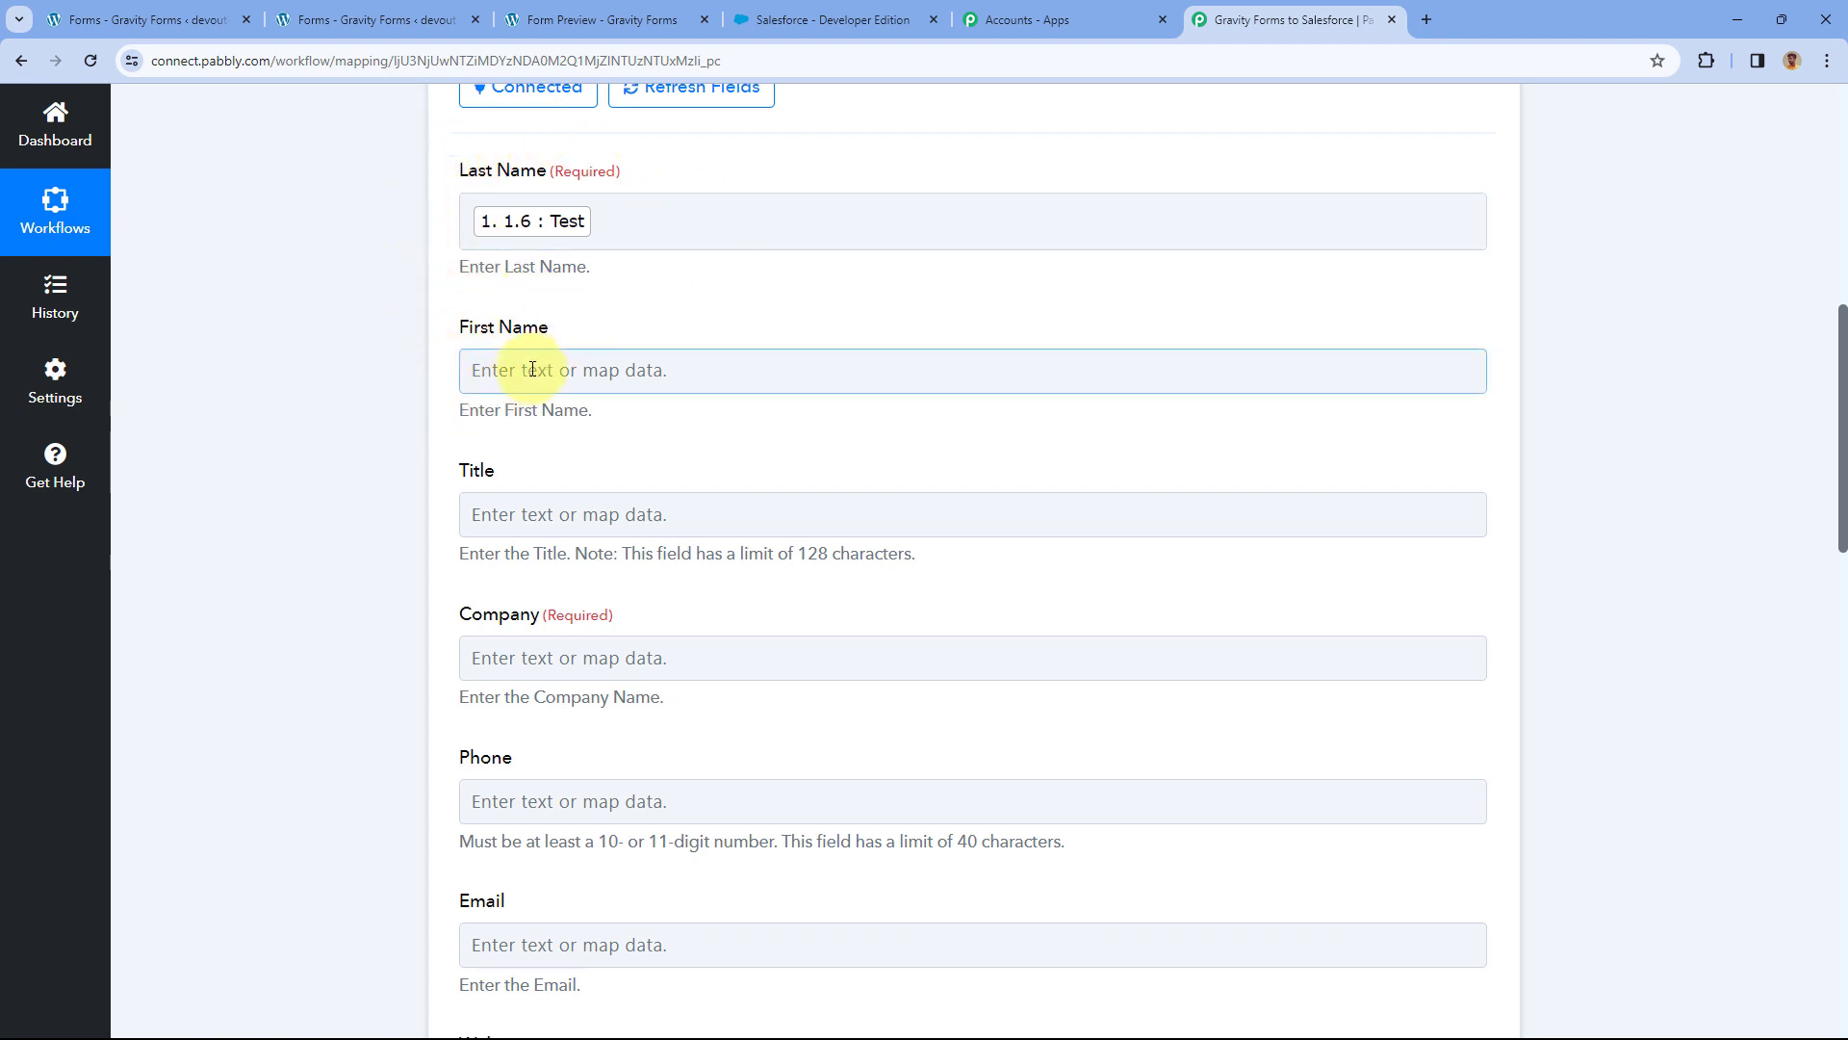
{"action": "left_click", "coordinate": [533, 370]}
{"action": "left_click", "coordinate": [546, 573]}
{"action": "scroll", "coordinate": [597, 674], "scroll_direction": "down", "scroll_amount": 5}
{"action": "scroll", "coordinate": [616, 699], "scroll_direction": "down", "scroll_amount": 5}
{"action": "left_click", "coordinate": [583, 931]}
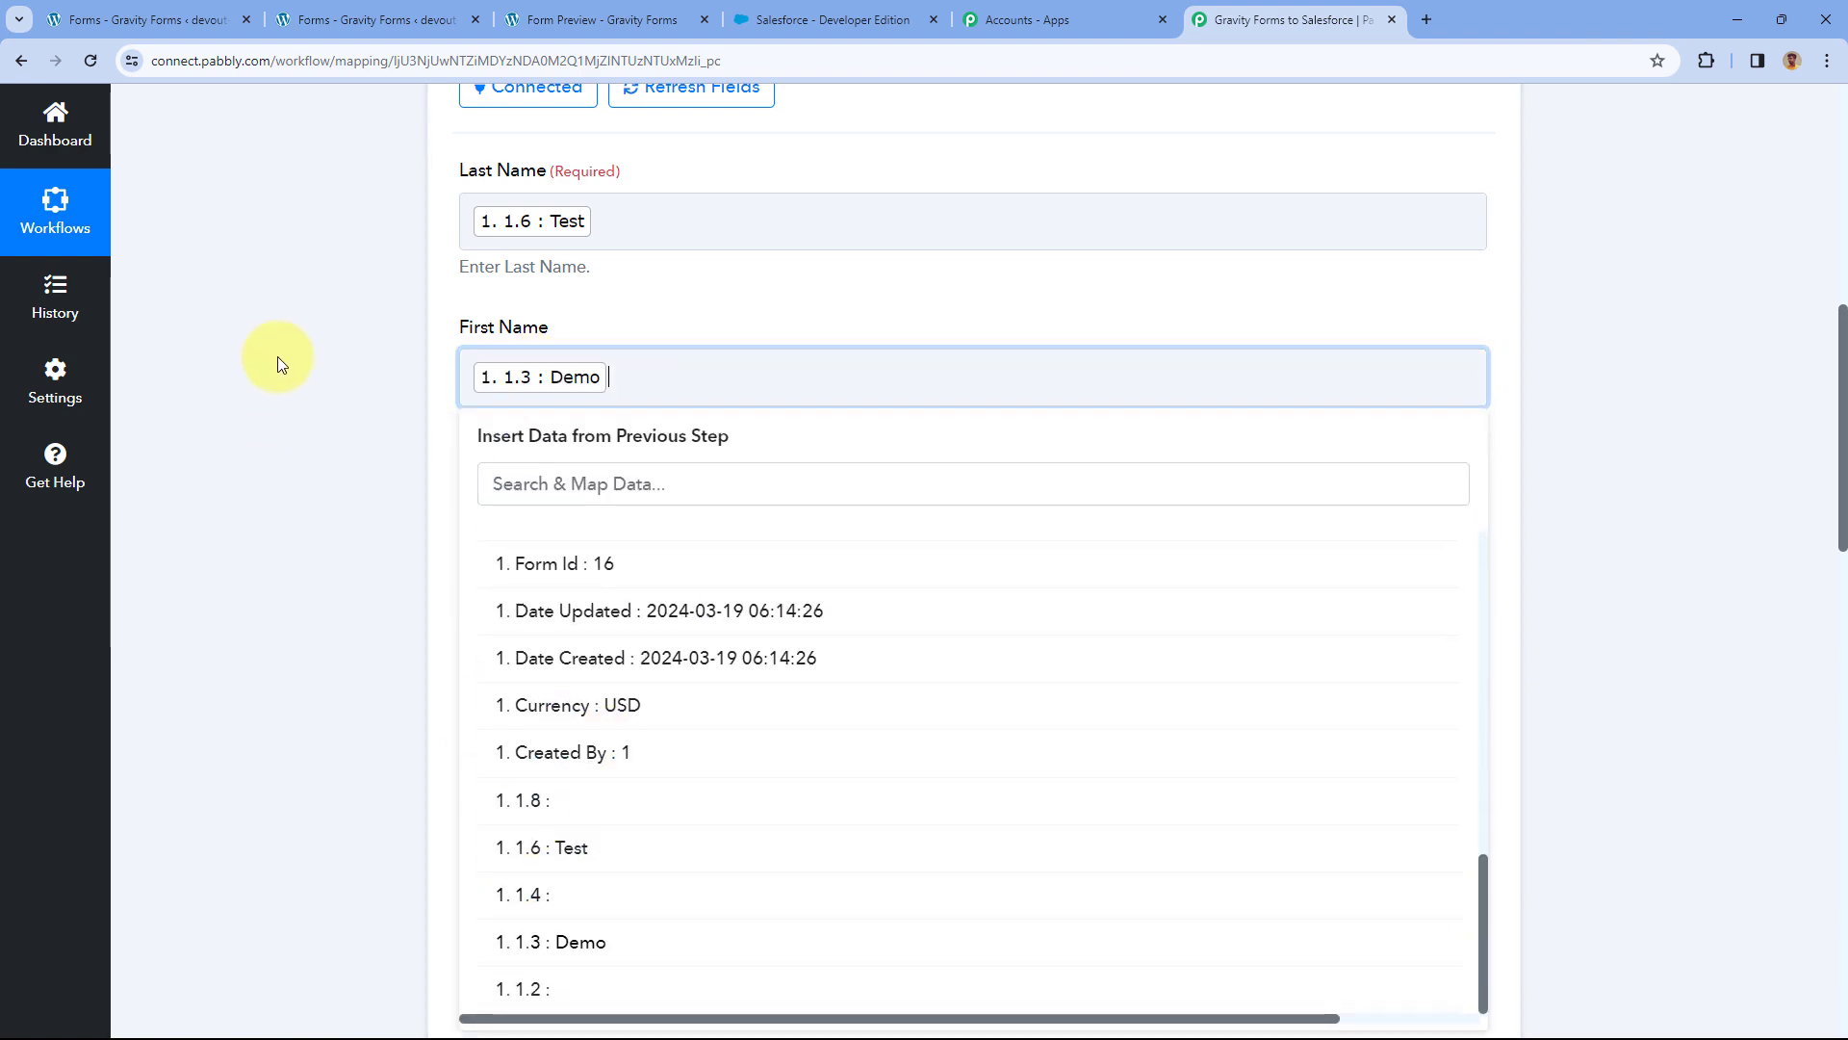
{"action": "left_click", "coordinate": [288, 363]}
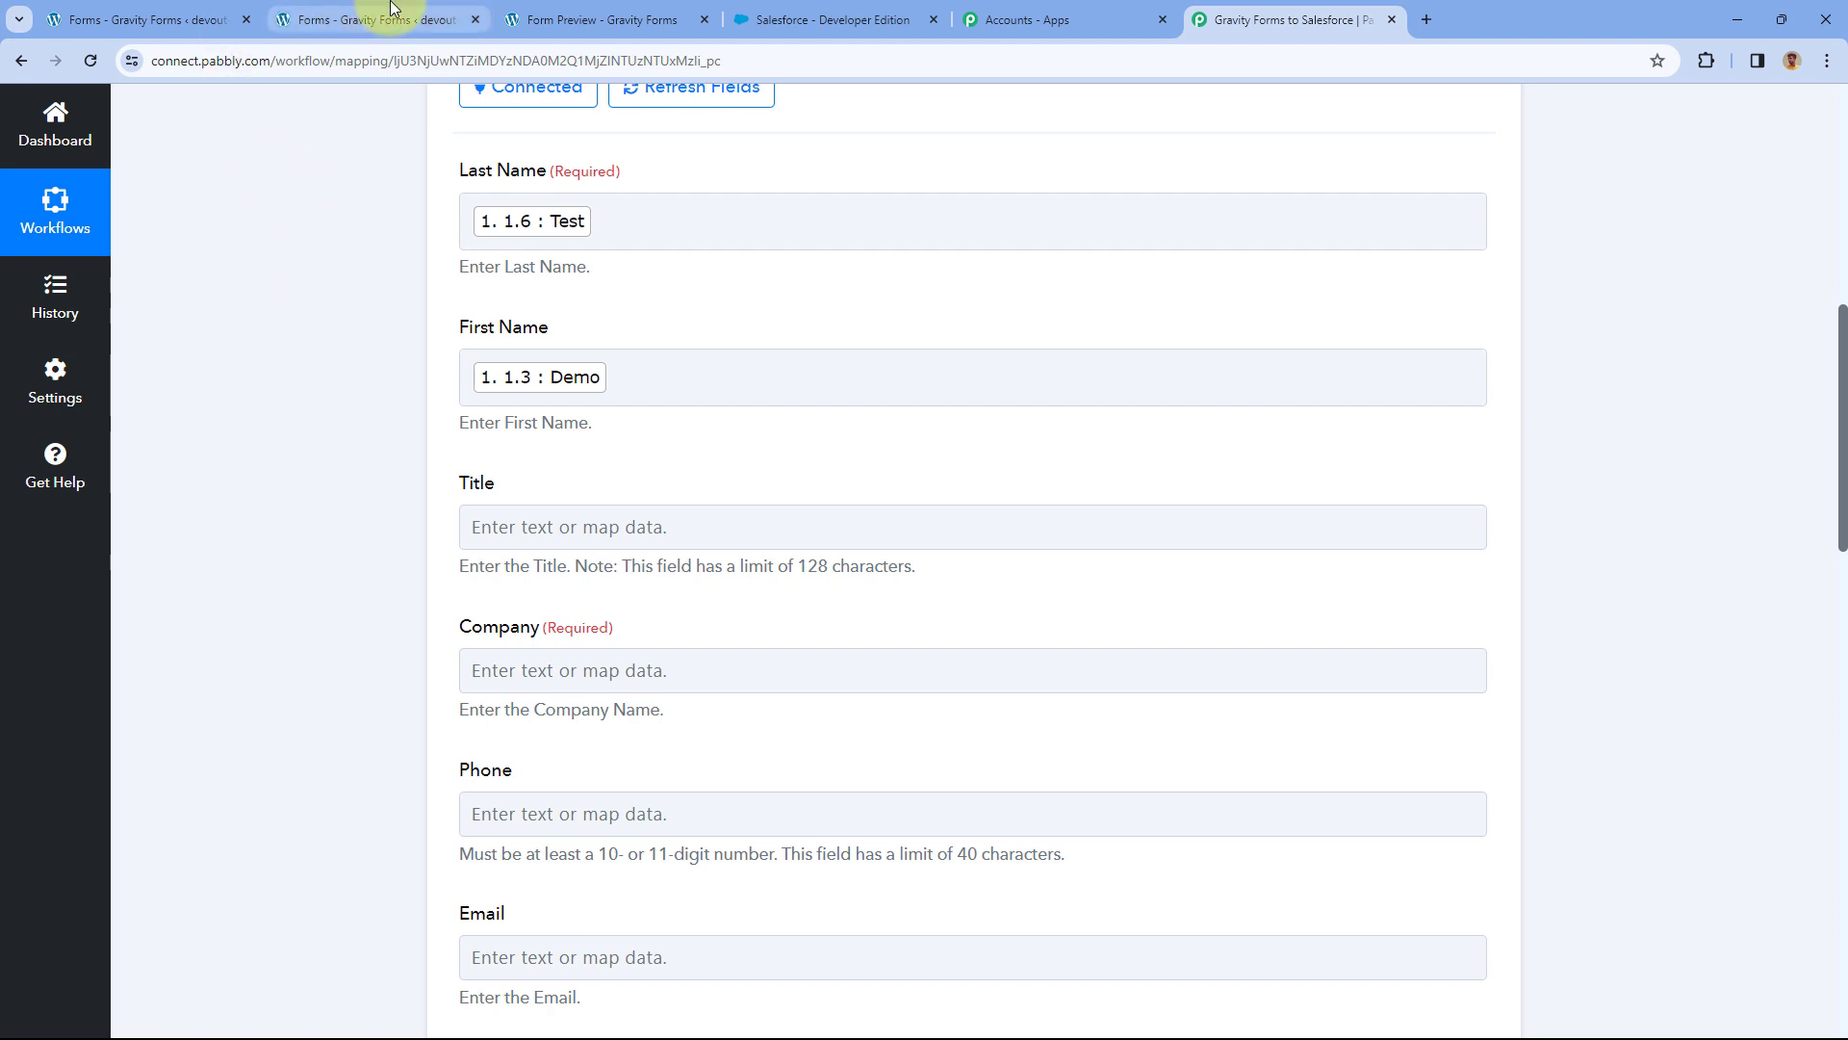
{"action": "left_click", "coordinate": [664, 19]}
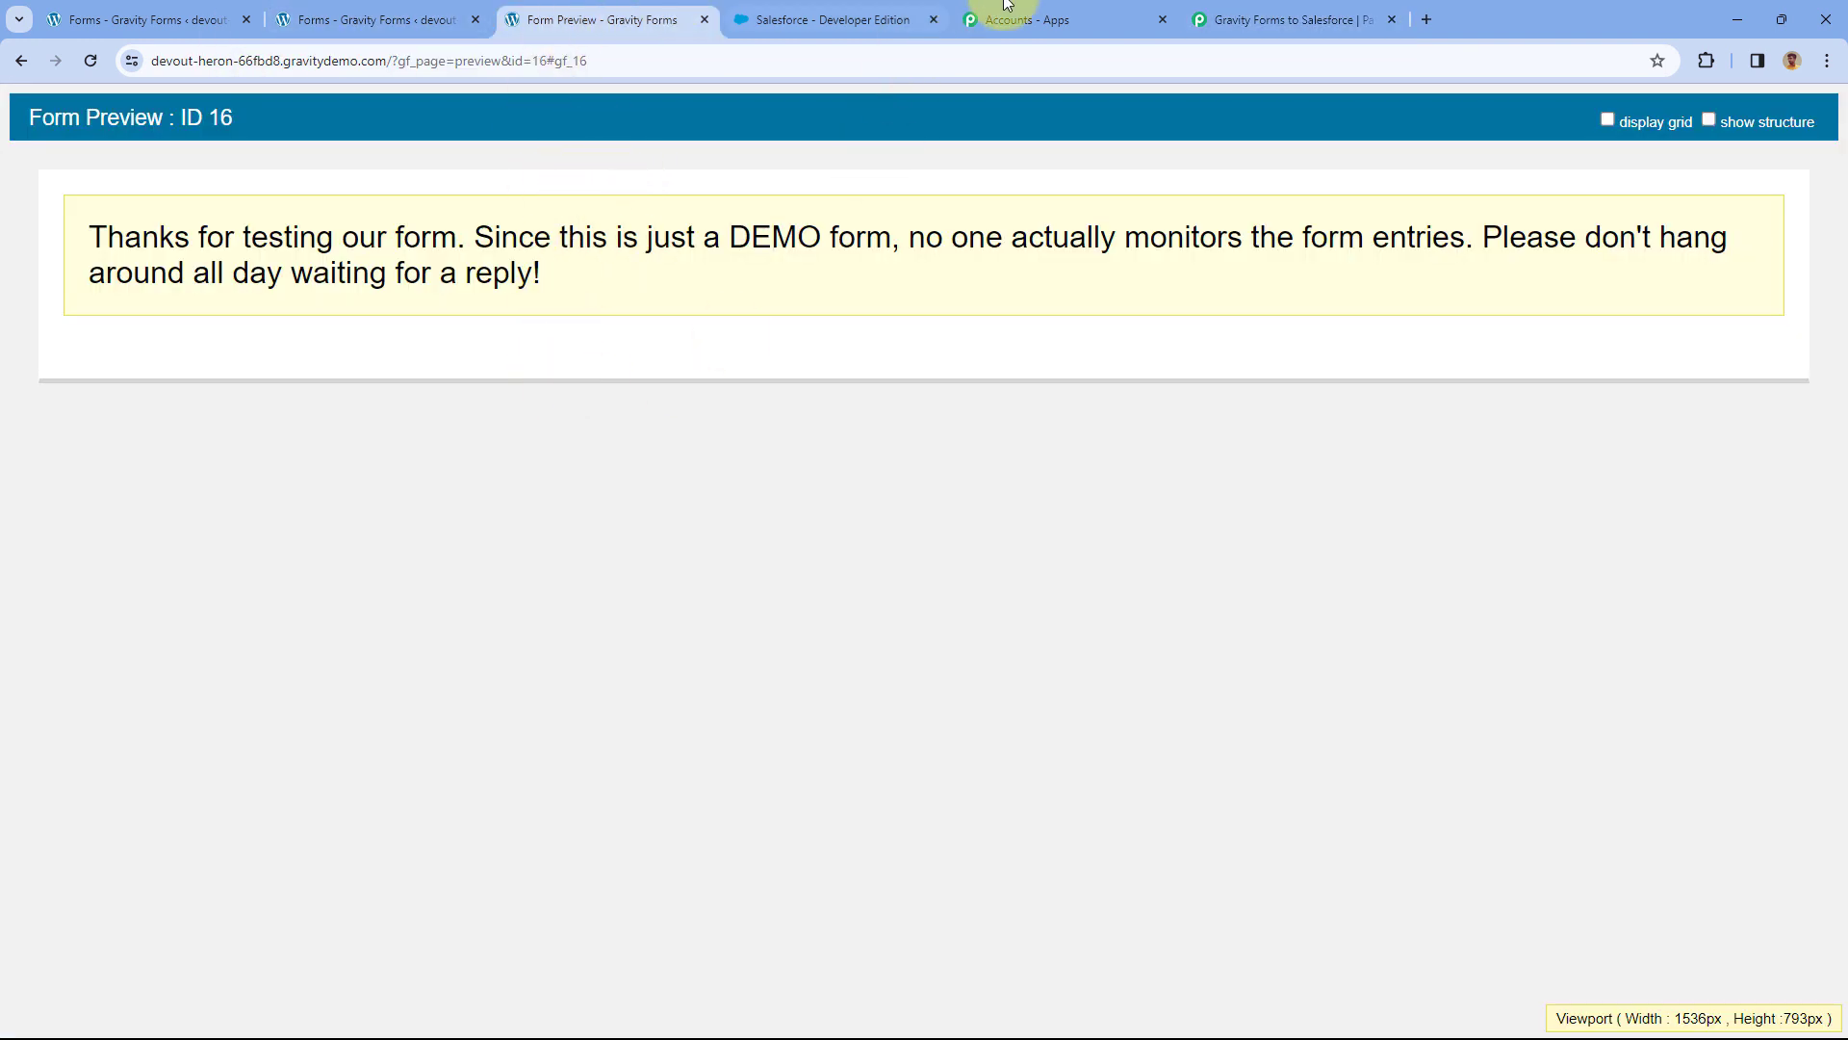
{"action": "left_click", "coordinate": [1232, 17]}
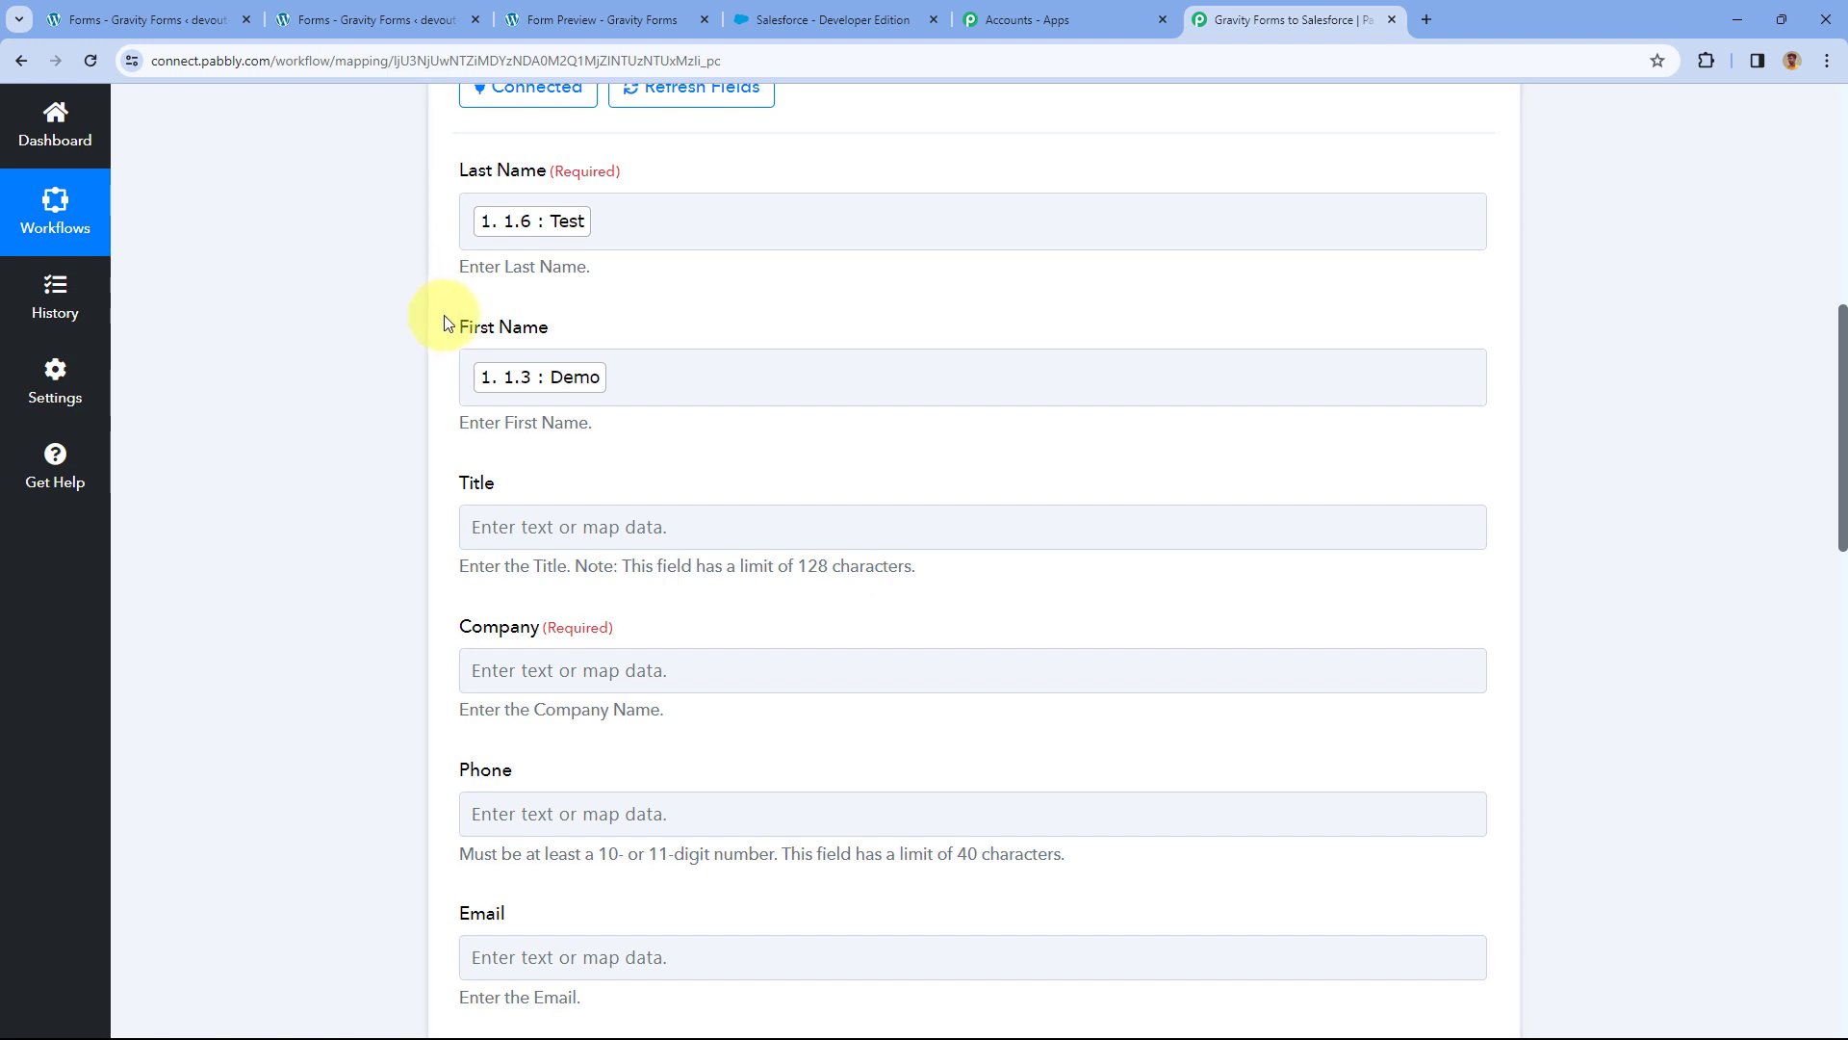
Map response field 14 (Pabbly) into the lead's Company field.
{"action": "scroll", "coordinate": [438, 313], "scroll_direction": "down", "scroll_amount": 2}
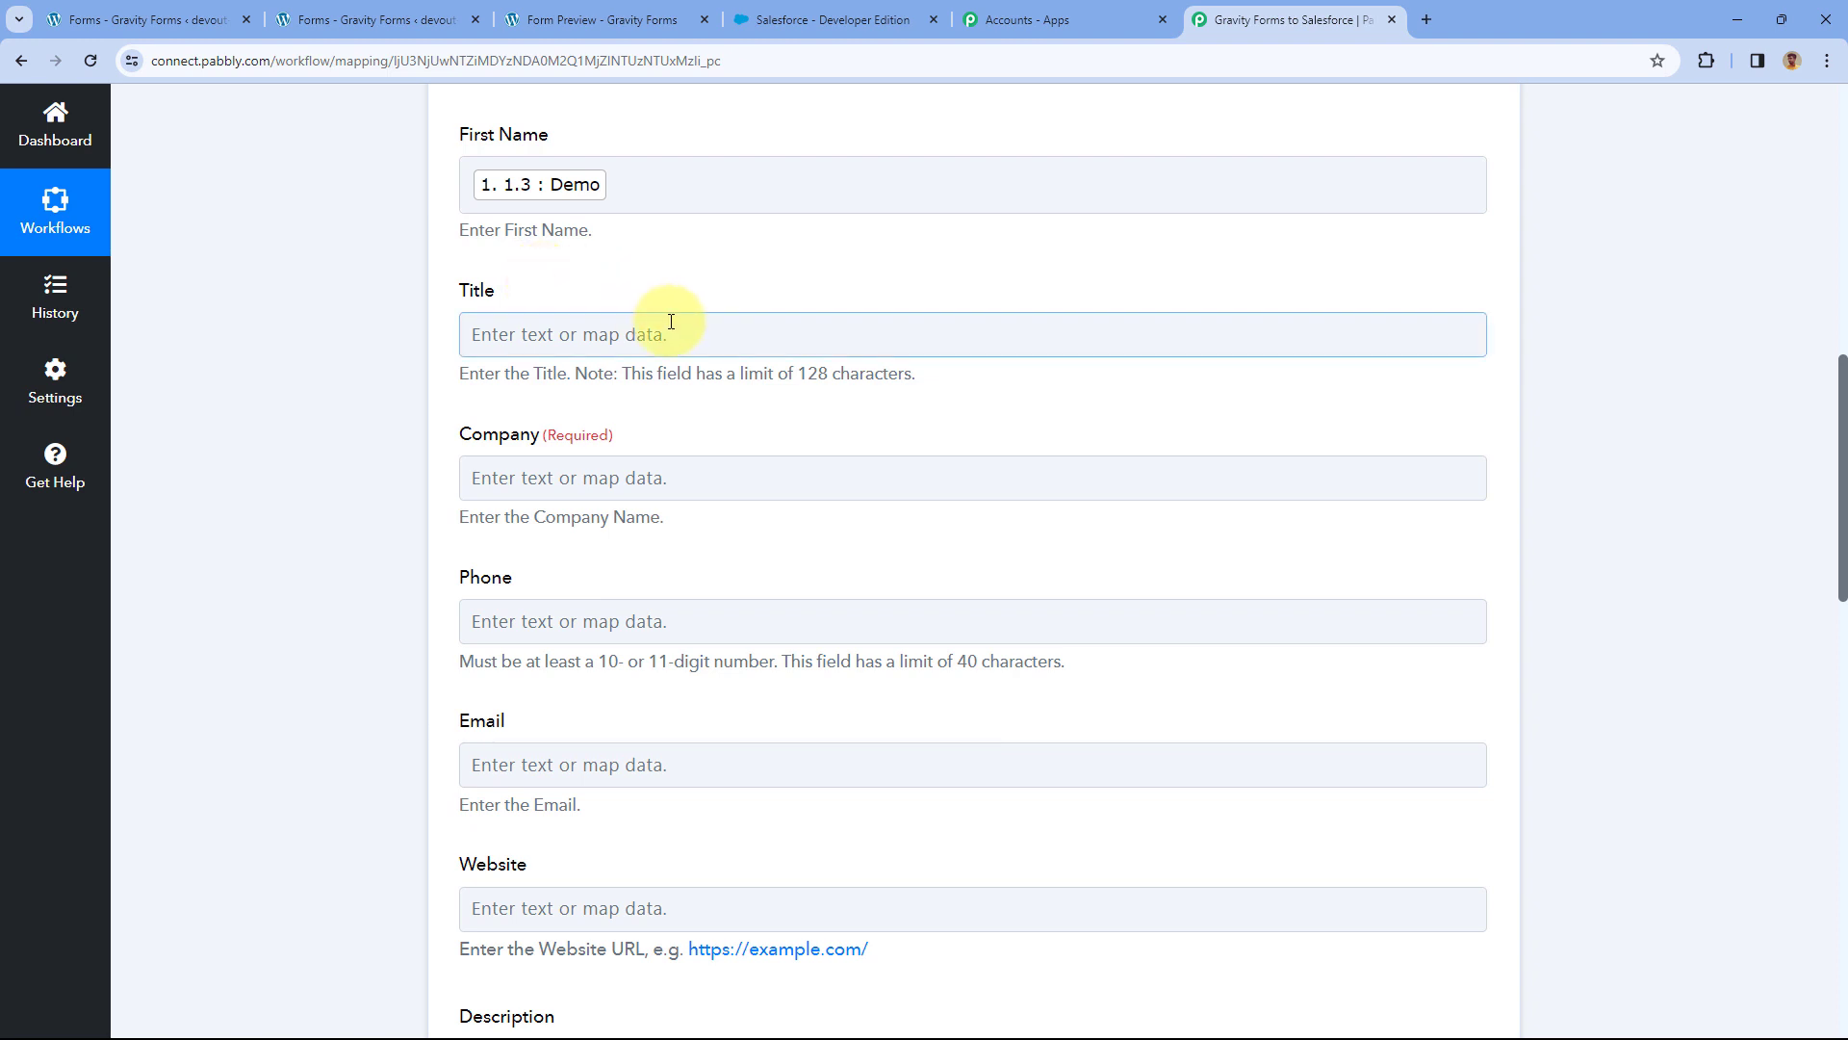
{"action": "scroll", "coordinate": [664, 326], "scroll_direction": "down", "scroll_amount": 2}
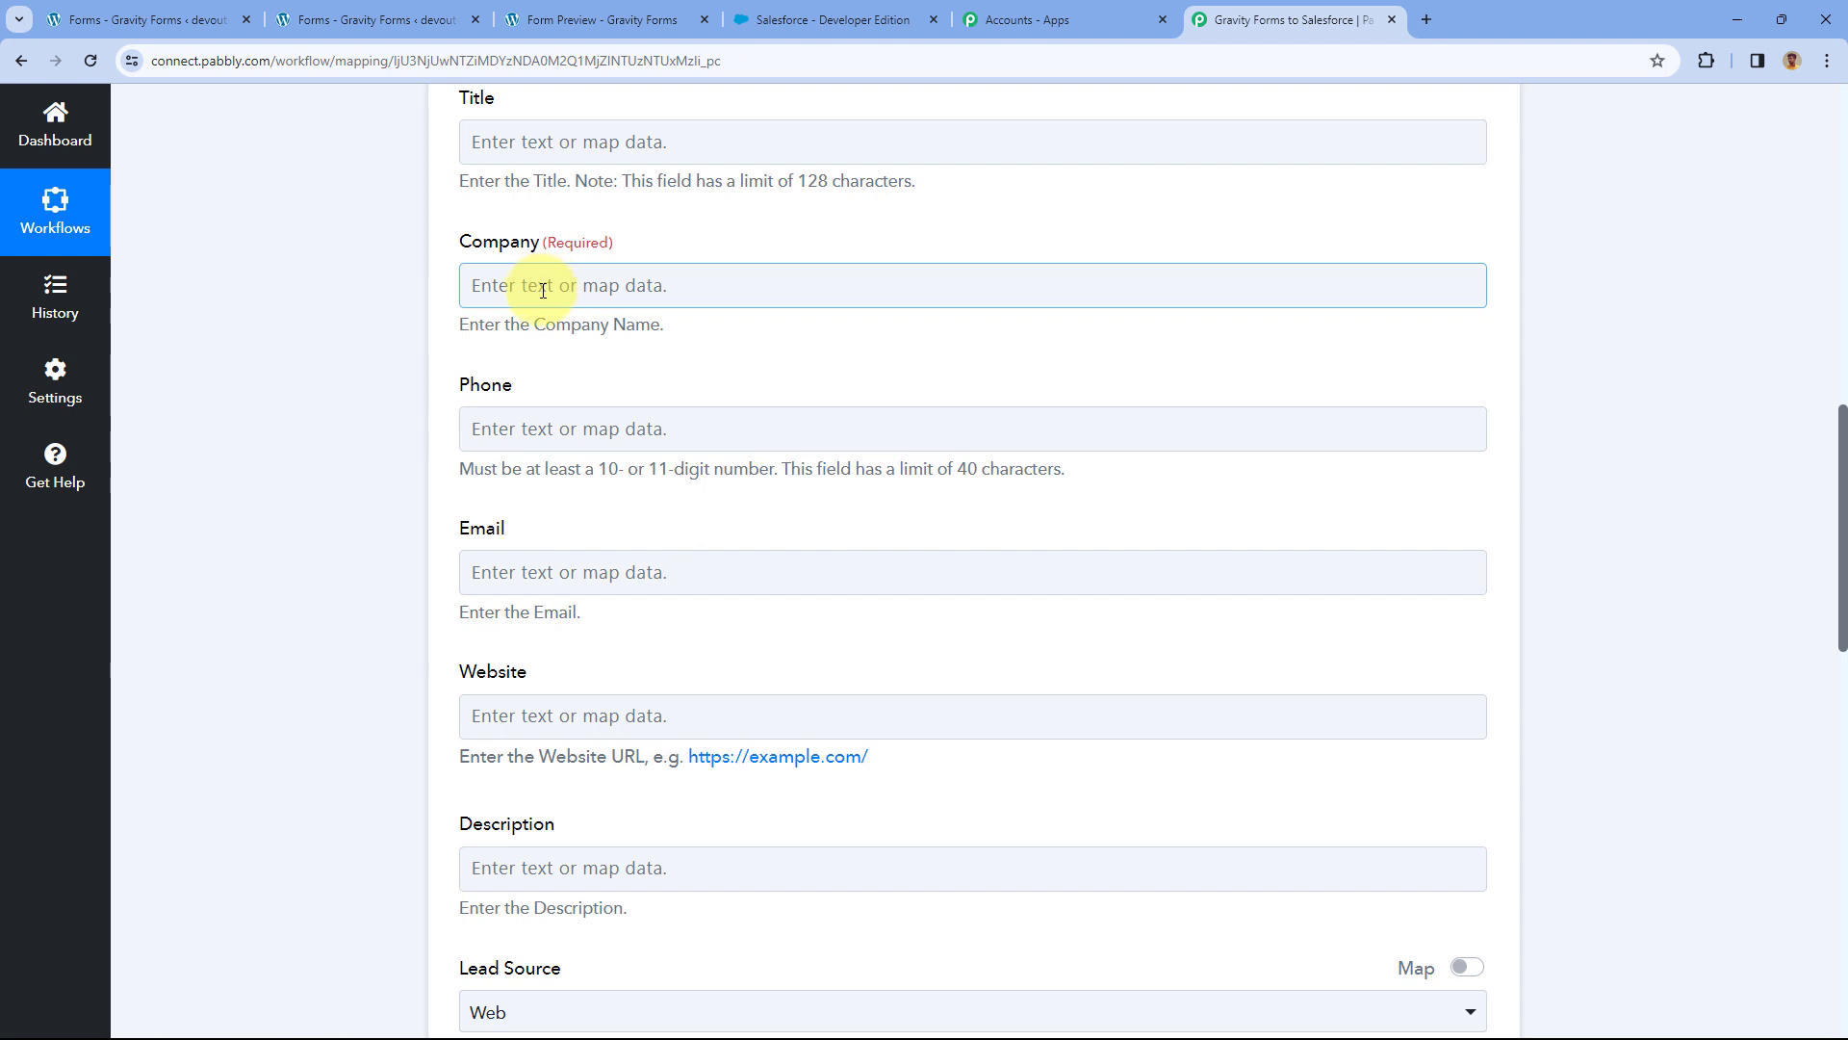
{"action": "left_click", "coordinate": [543, 290]}
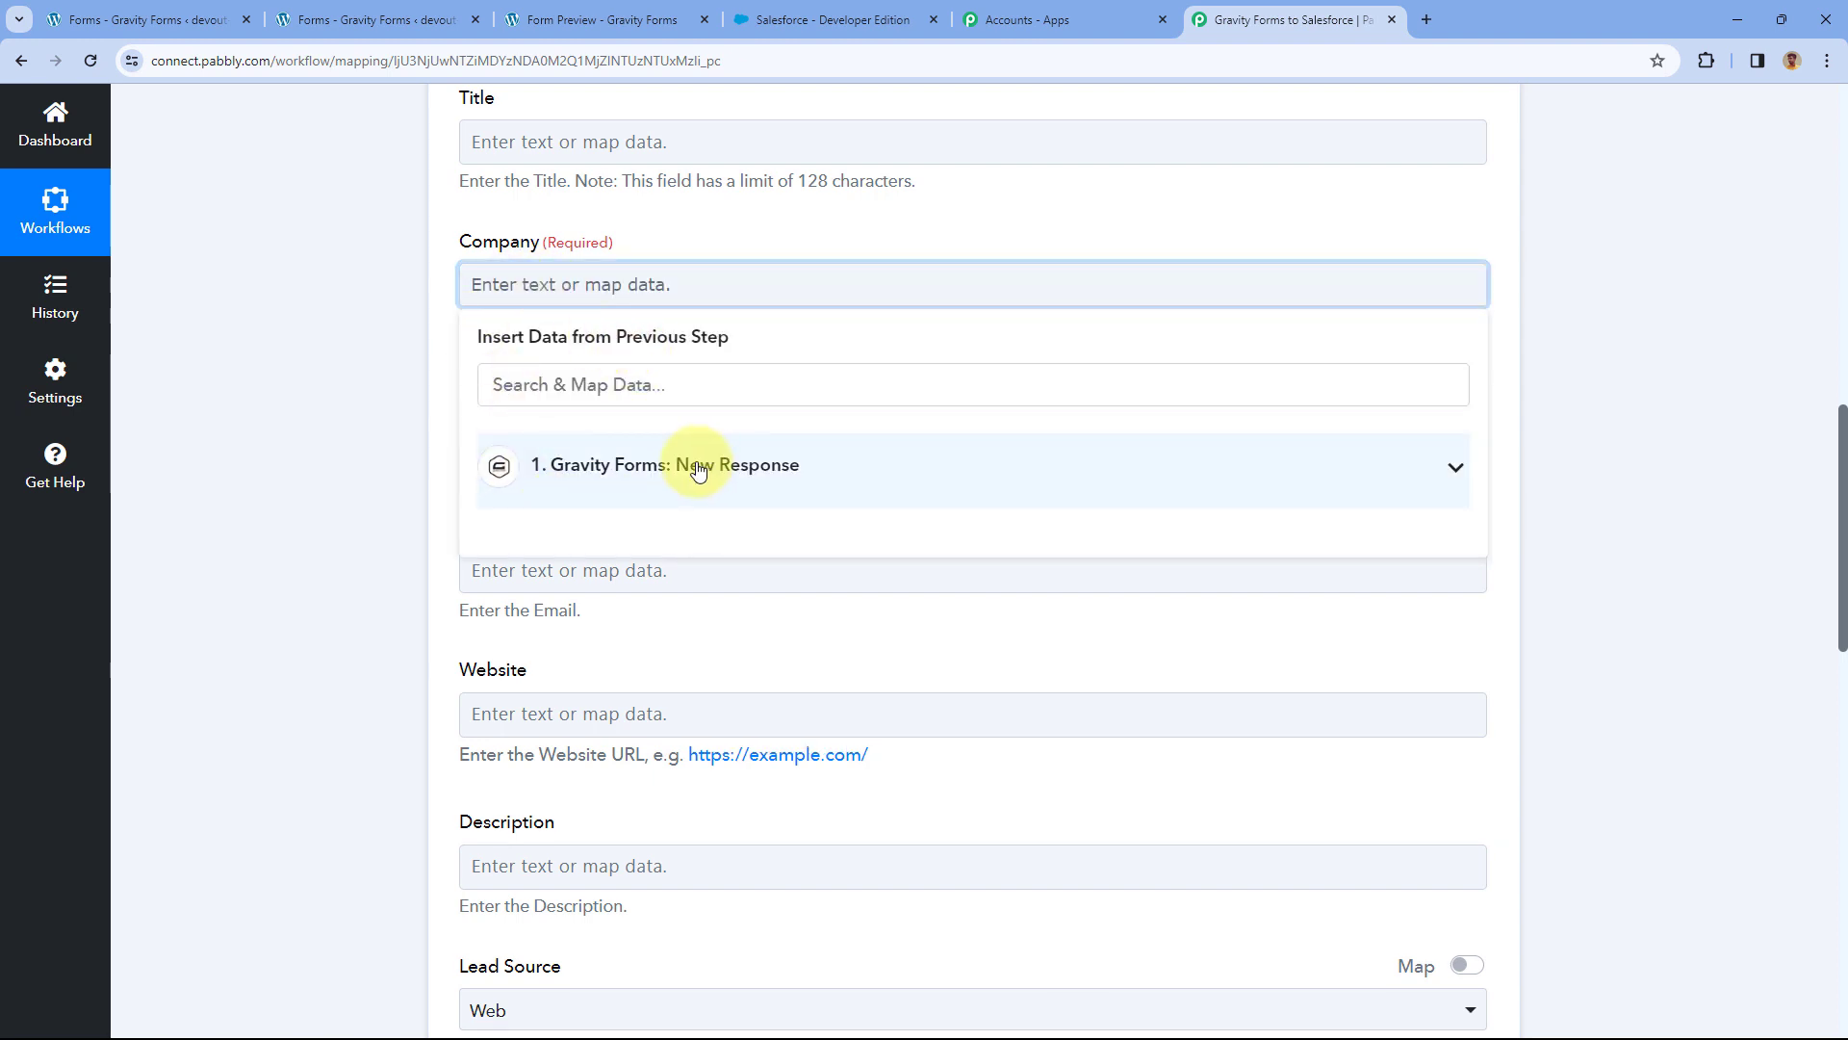
{"action": "left_click", "coordinate": [699, 469]}
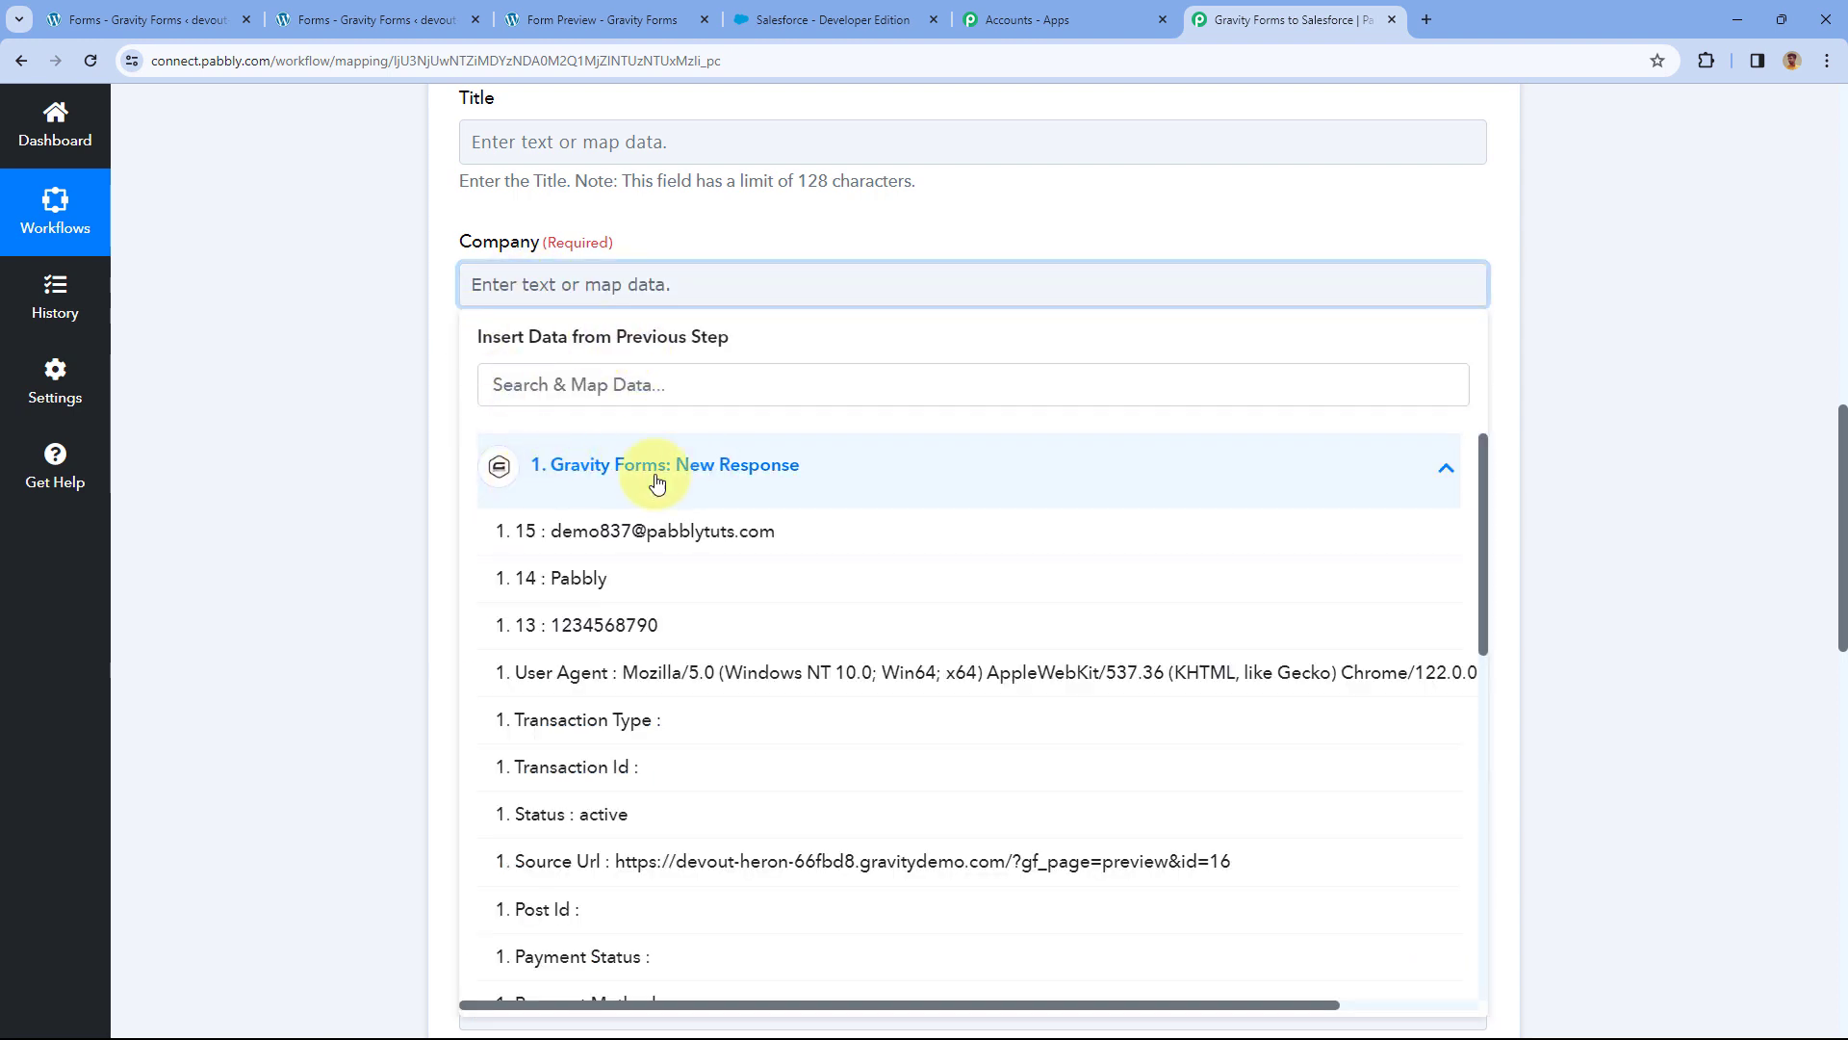
{"action": "left_click", "coordinate": [575, 589]}
Map field 13 (phone number) into Phone and field 15 (email) into Email.
{"action": "left_click", "coordinate": [425, 385]}
{"action": "left_click", "coordinate": [525, 344]}
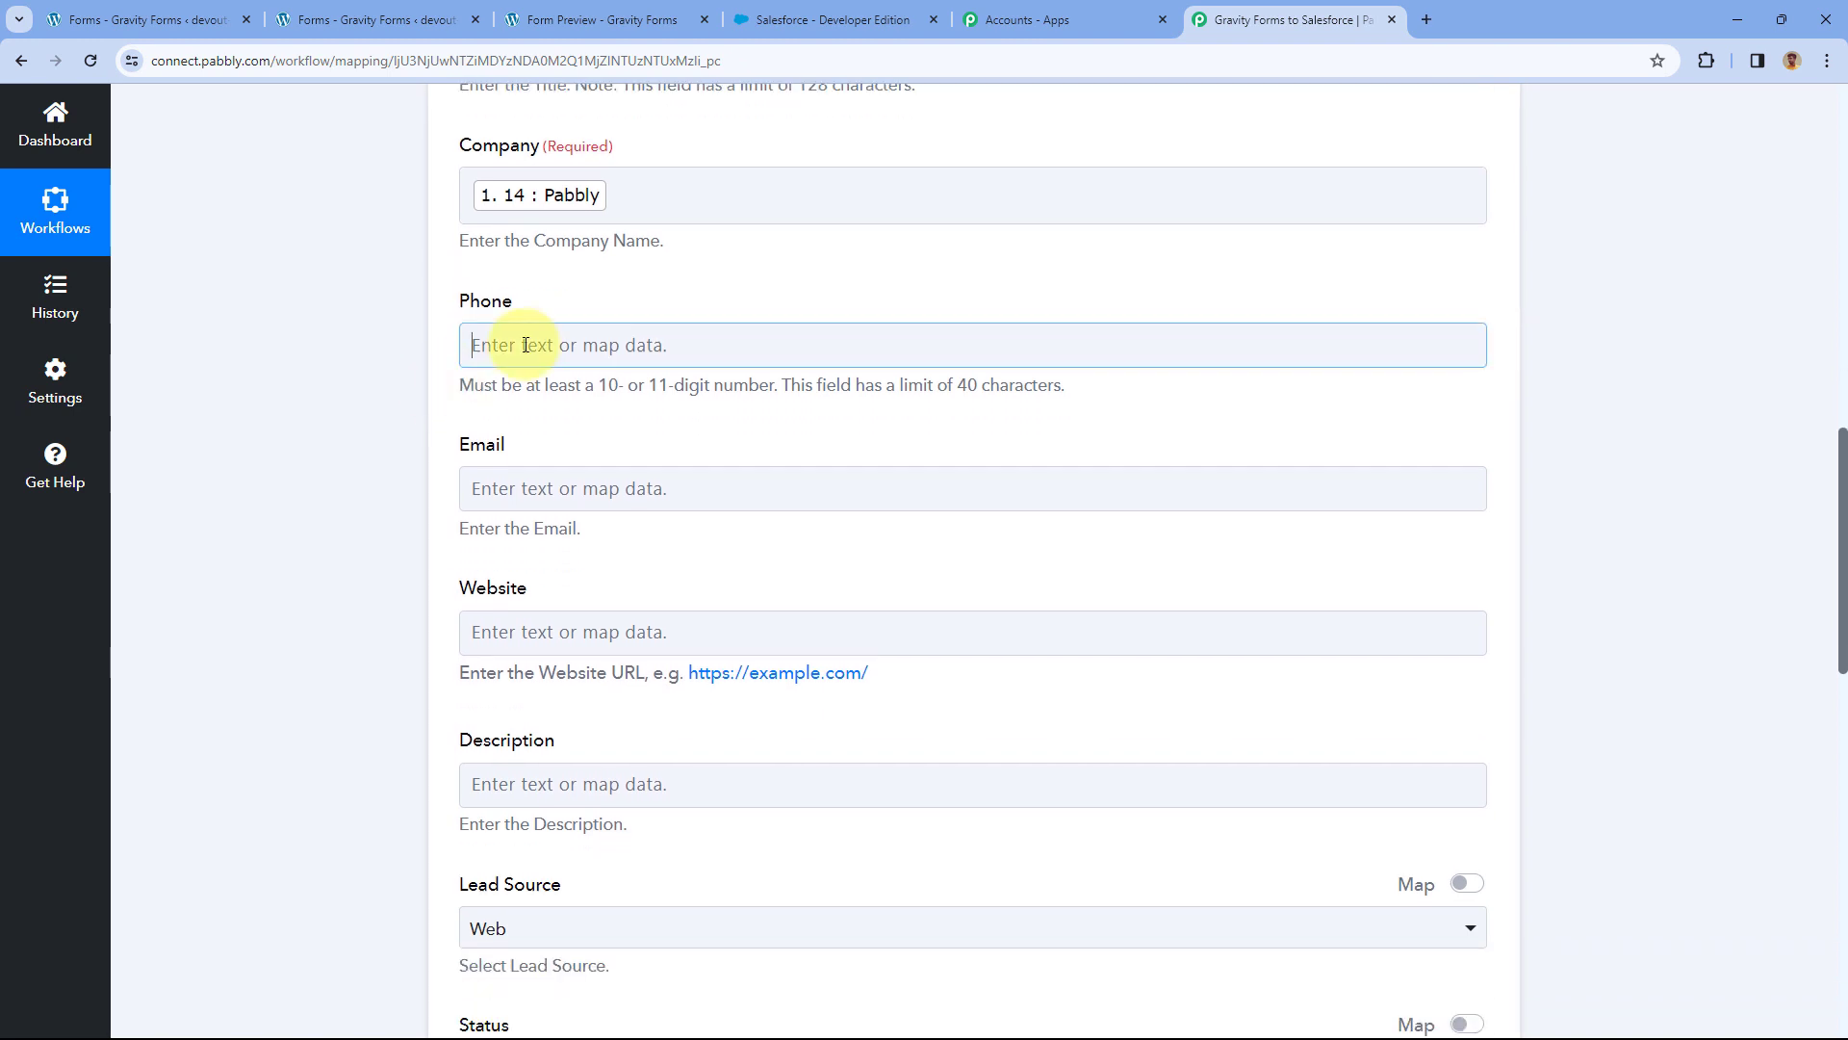
{"action": "left_click", "coordinate": [660, 528]}
{"action": "left_click", "coordinate": [536, 680]}
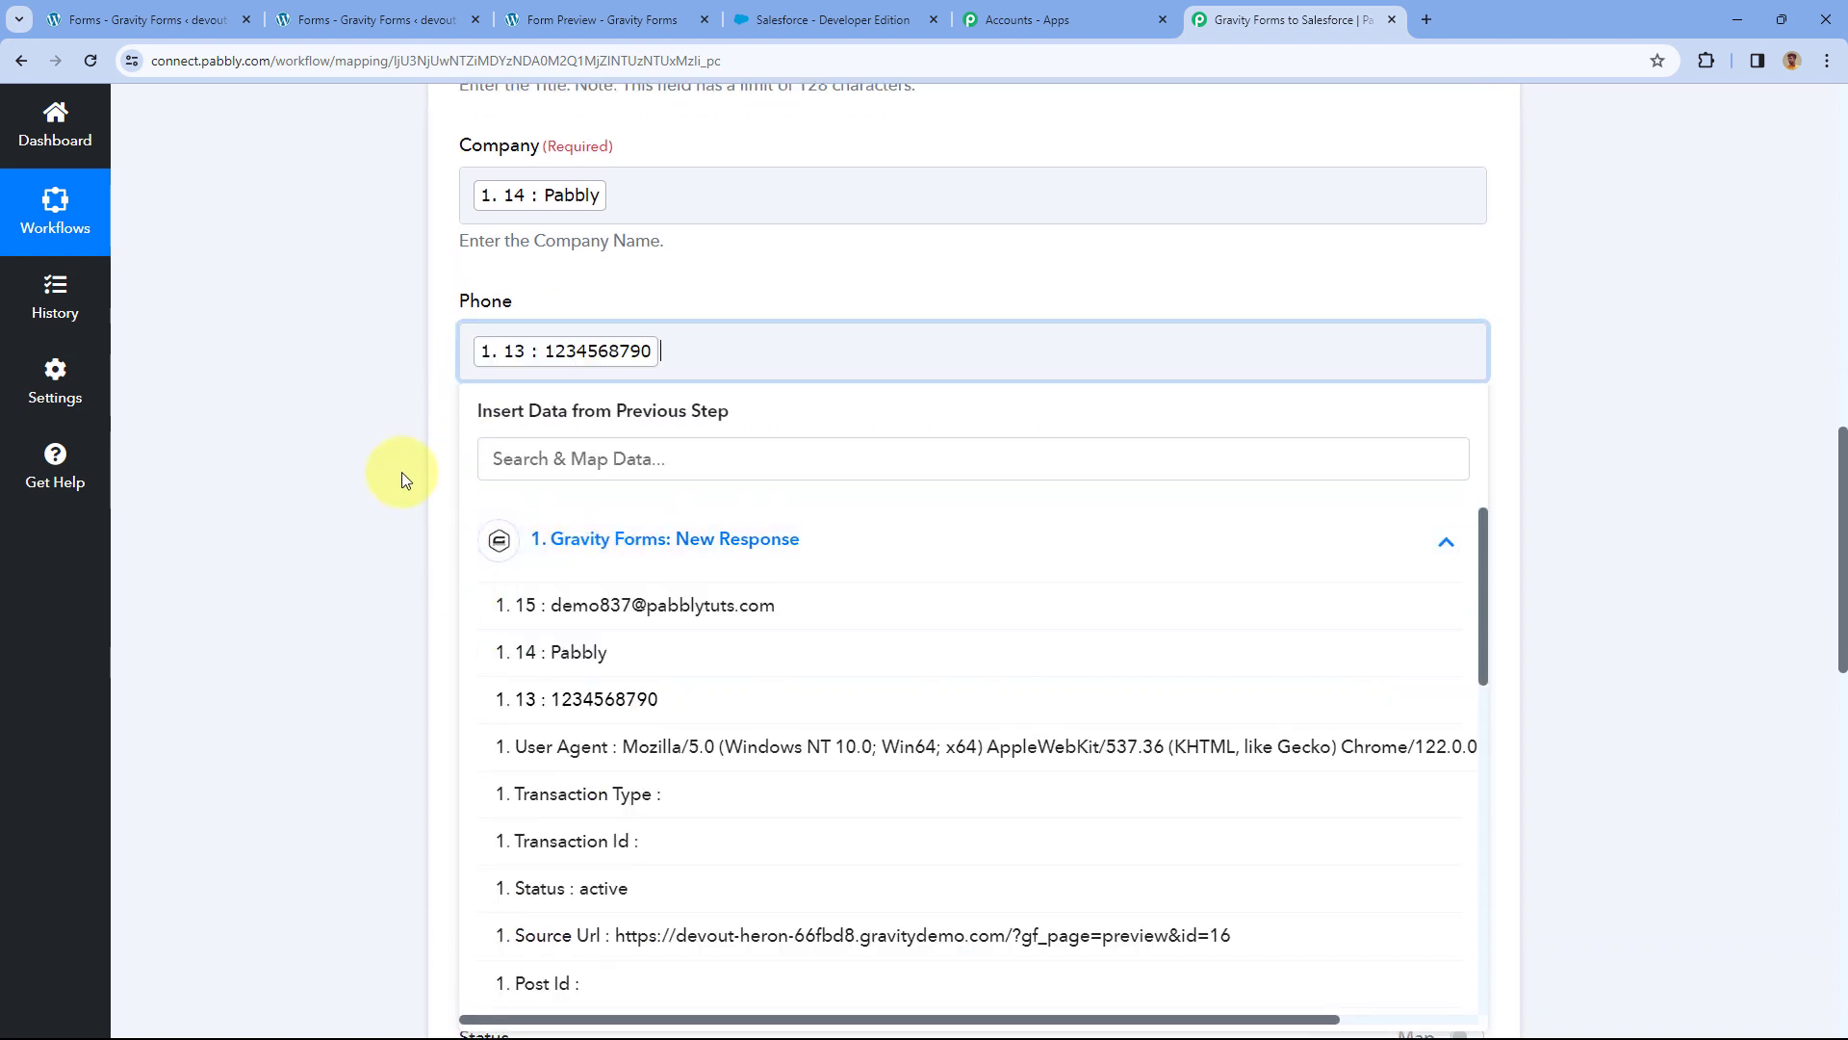
{"action": "left_click", "coordinate": [401, 472]}
{"action": "left_click", "coordinate": [495, 502]}
{"action": "scroll", "coordinate": [412, 516], "scroll_direction": "down", "scroll_amount": 2}
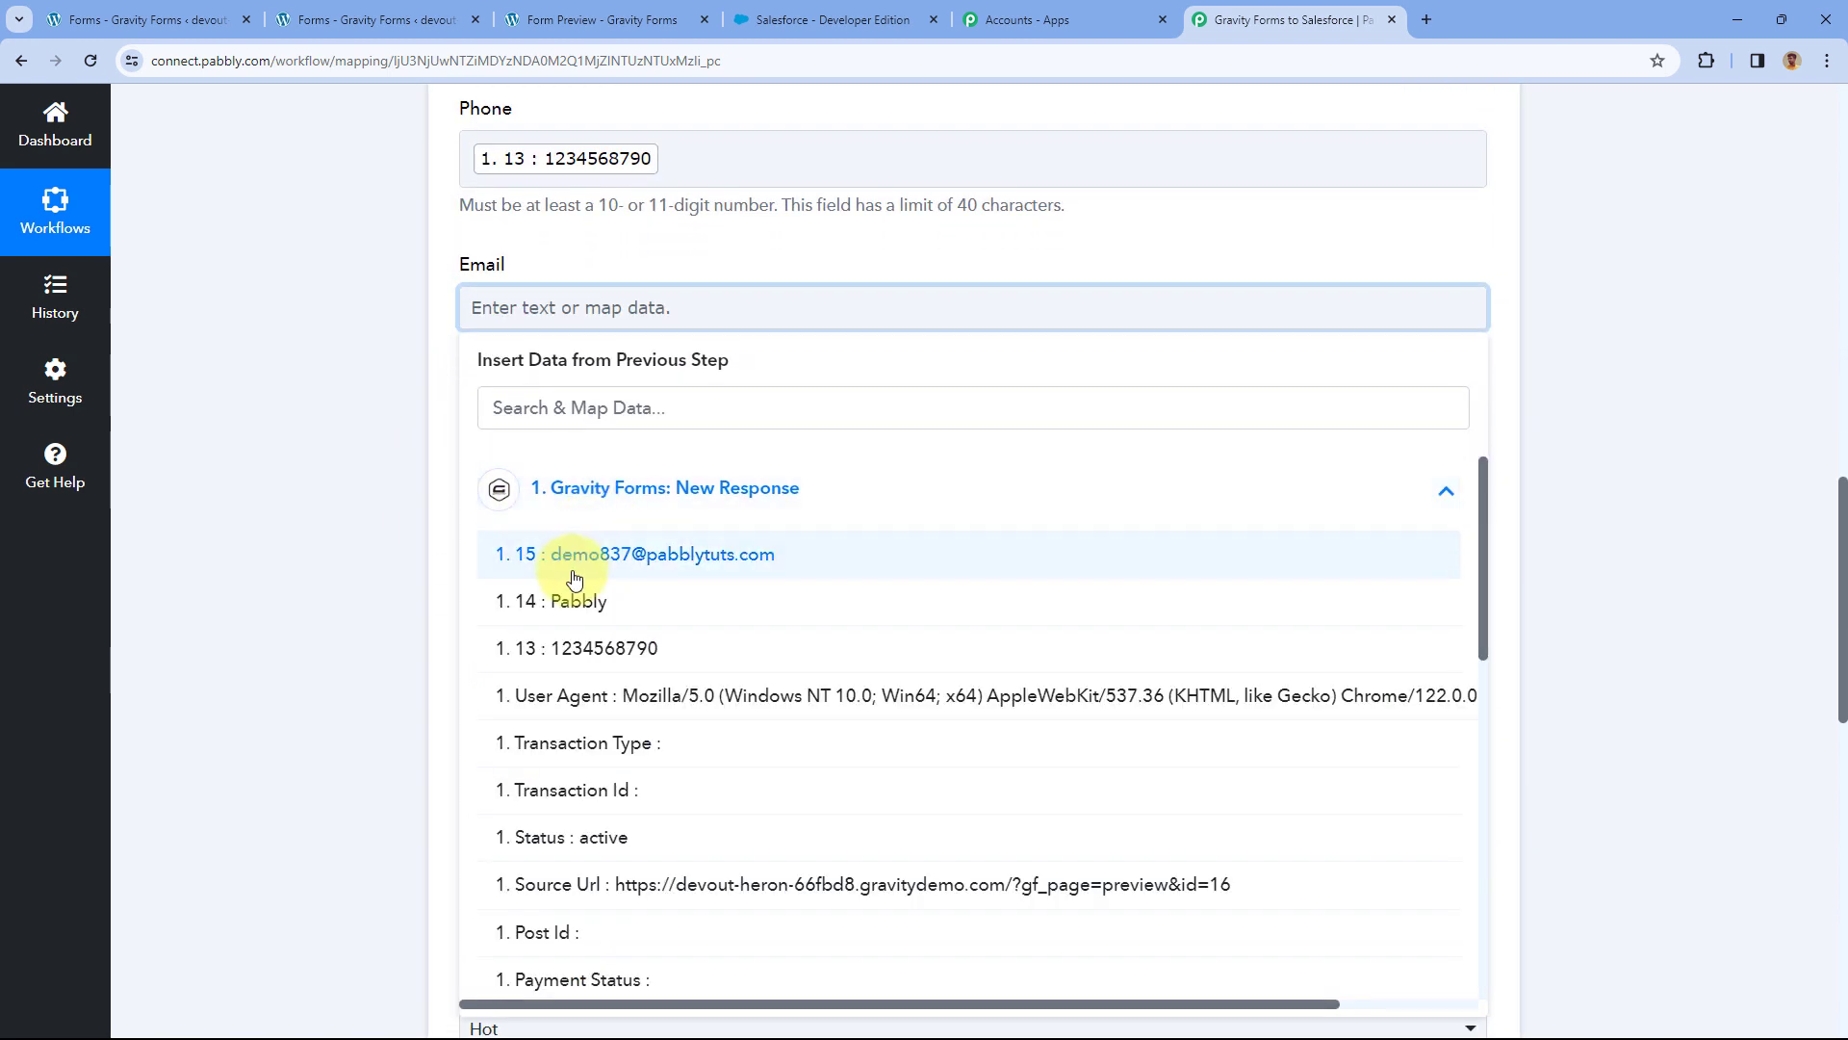
{"action": "left_click", "coordinate": [574, 578]}
{"action": "left_click", "coordinate": [419, 452]}
Keep Lead Source Web, Status Open - Not Contacted and Rating Hot.
{"action": "scroll", "coordinate": [419, 454], "scroll_direction": "down", "scroll_amount": 2}
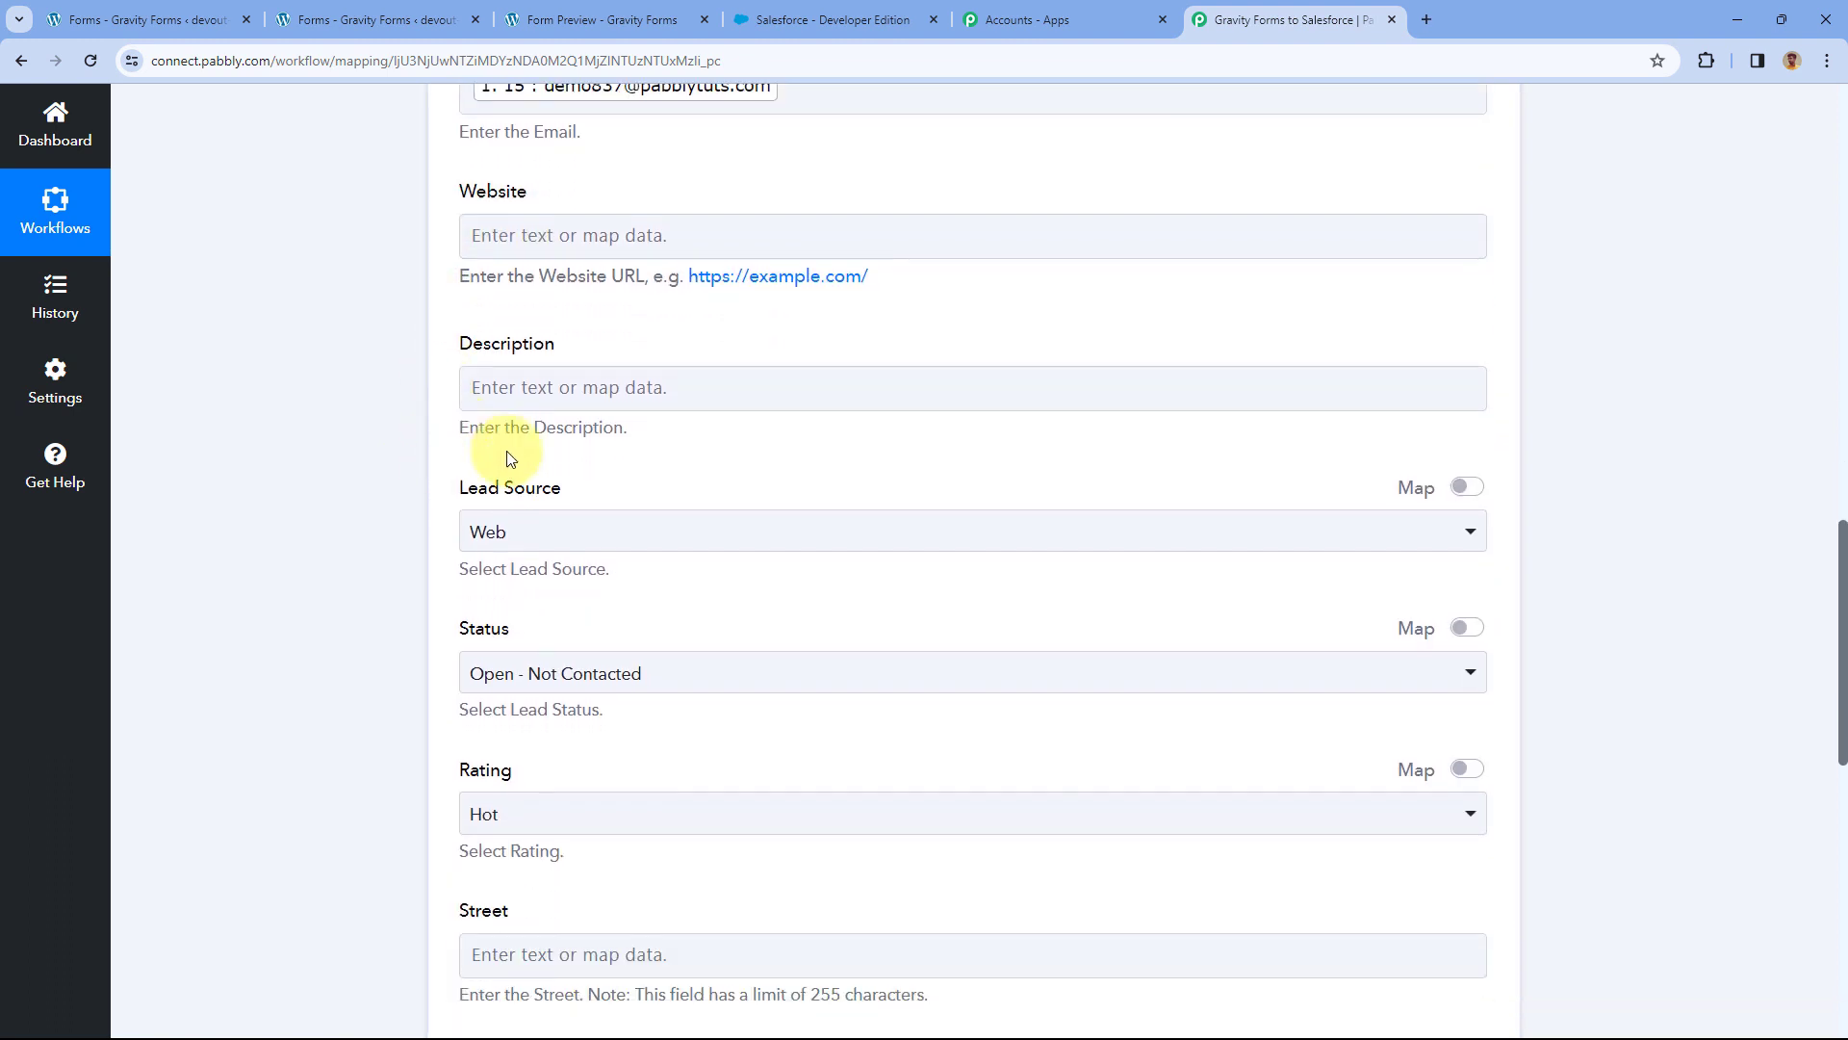
{"action": "scroll", "coordinate": [529, 433], "scroll_direction": "down", "scroll_amount": 1}
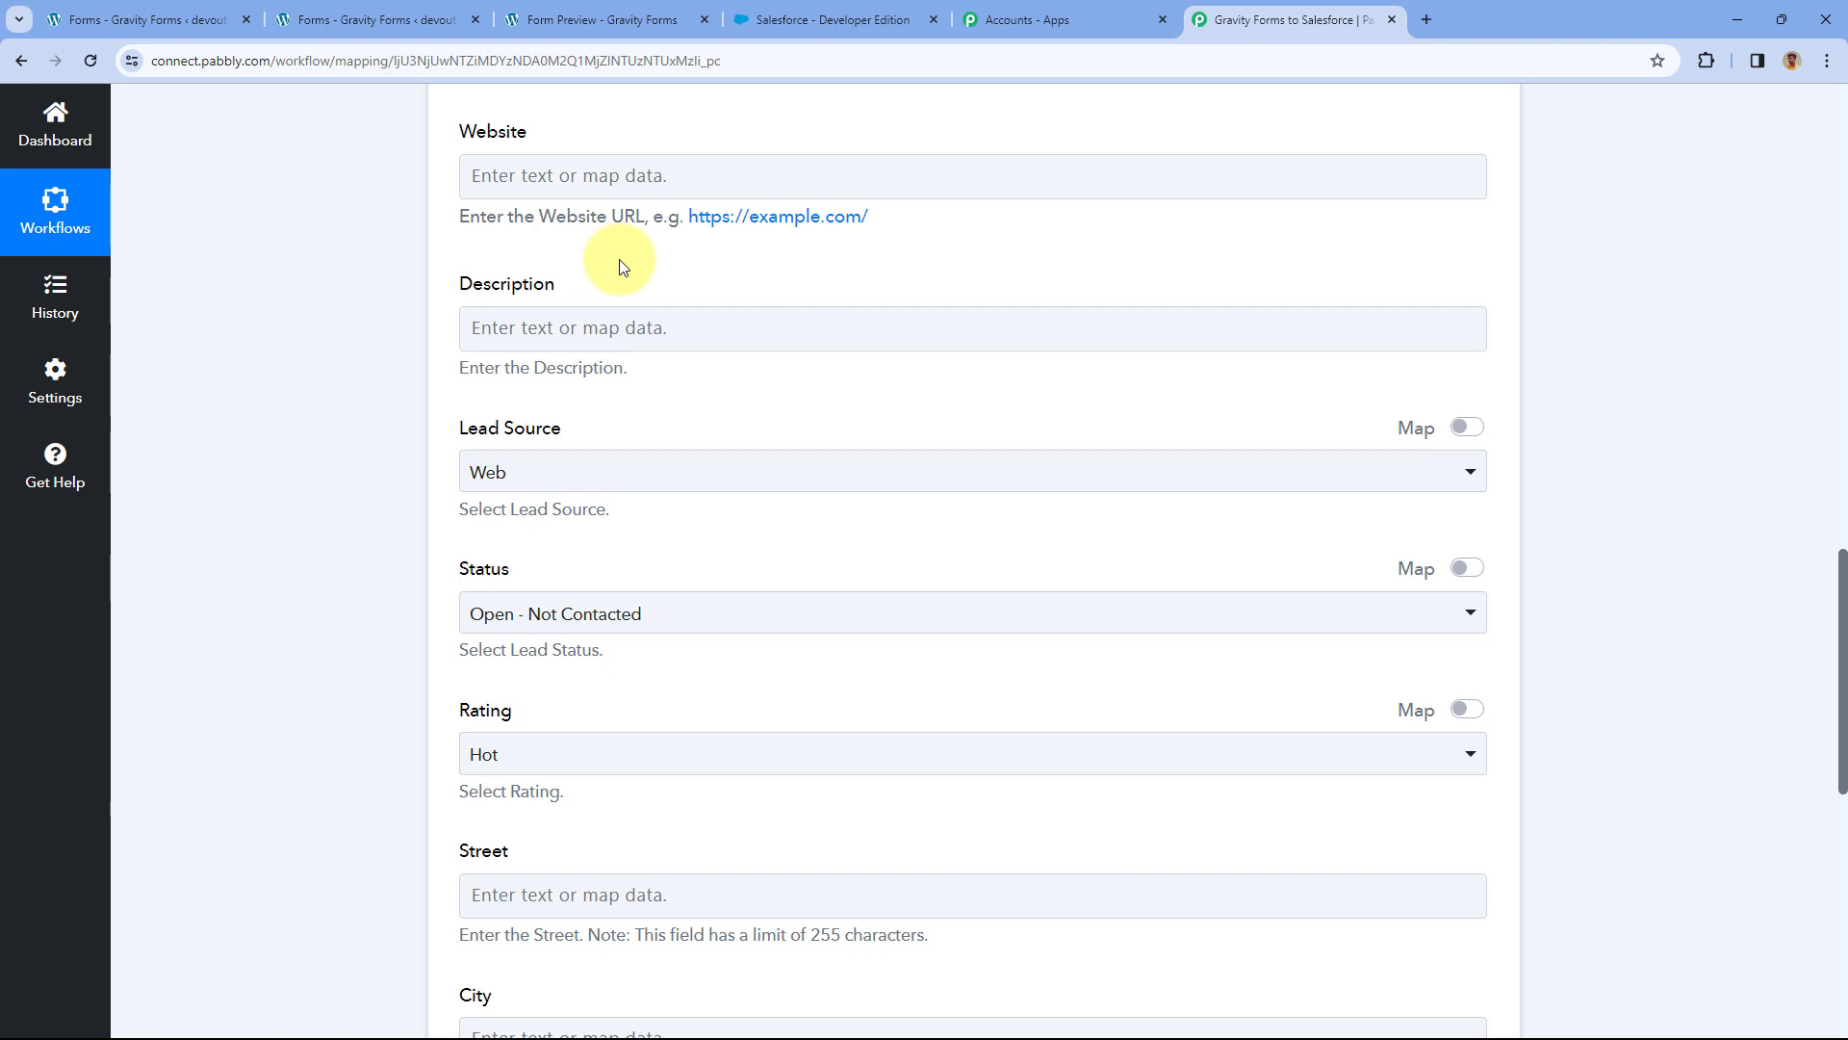
{"action": "scroll", "coordinate": [578, 240], "scroll_direction": "down", "scroll_amount": 2}
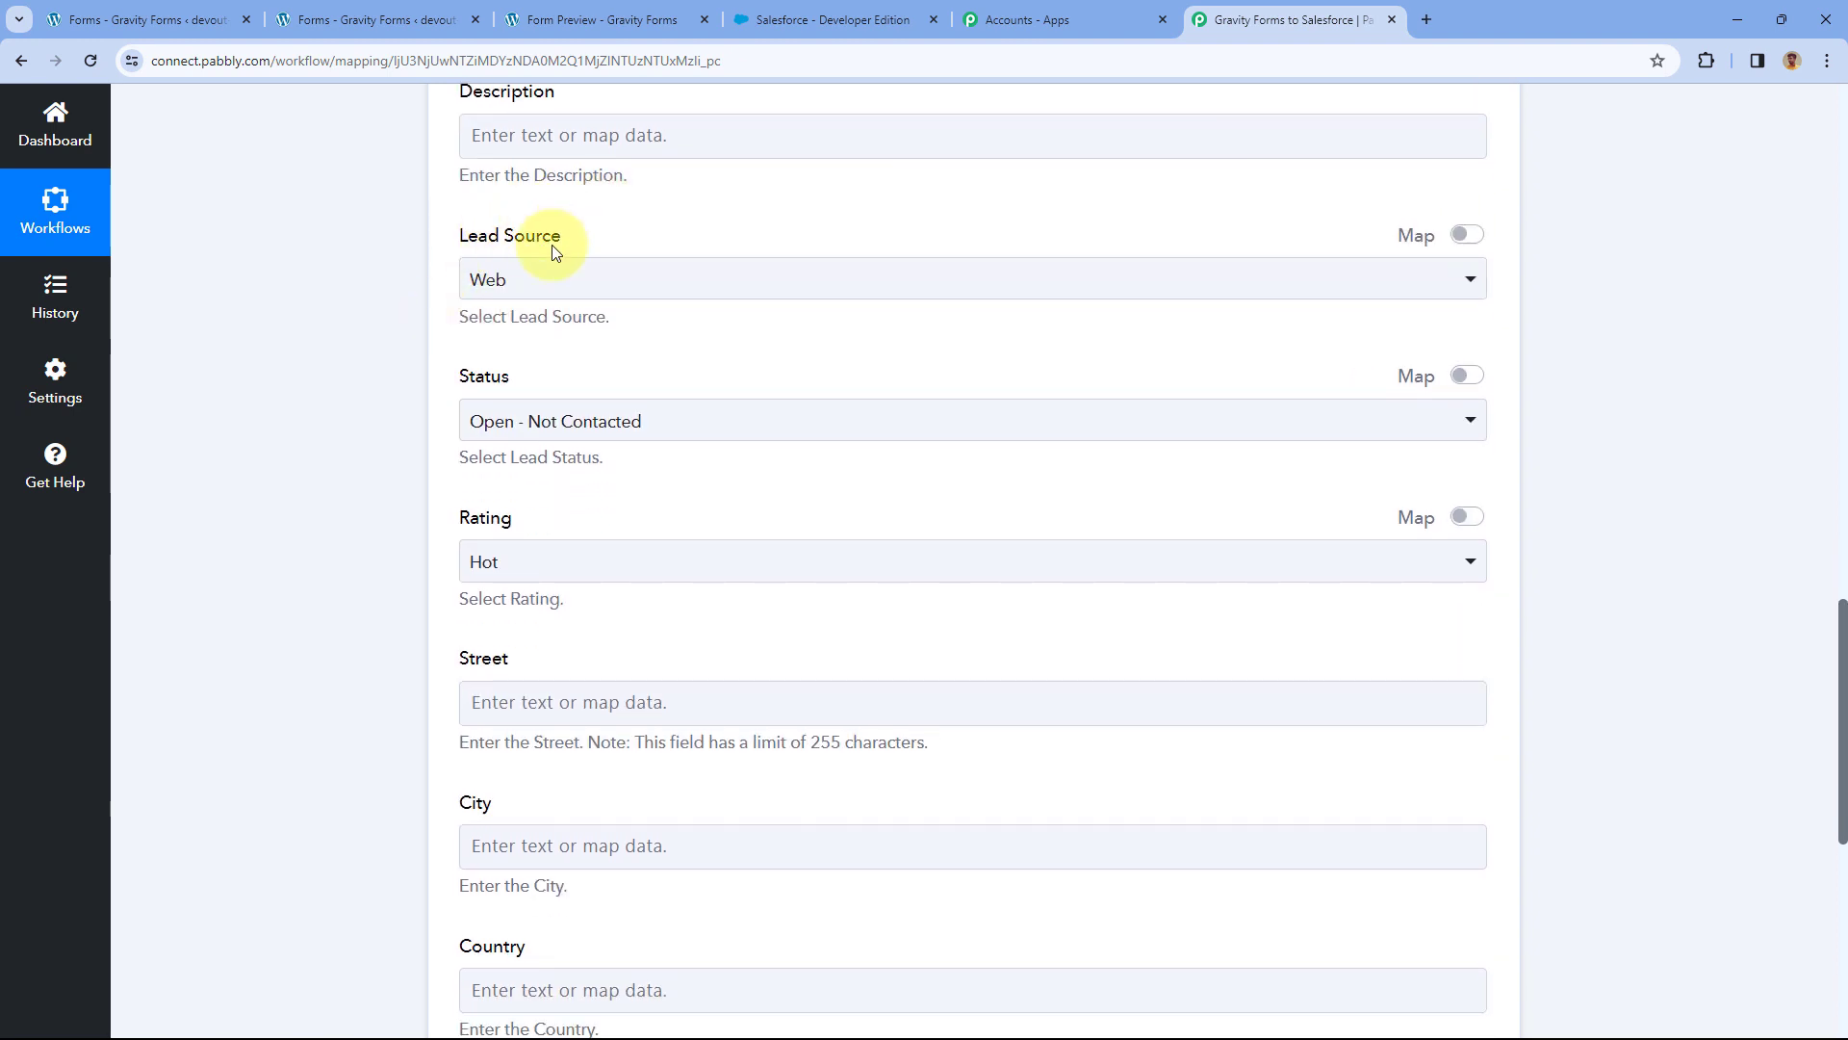
{"action": "left_click", "coordinate": [675, 281]}
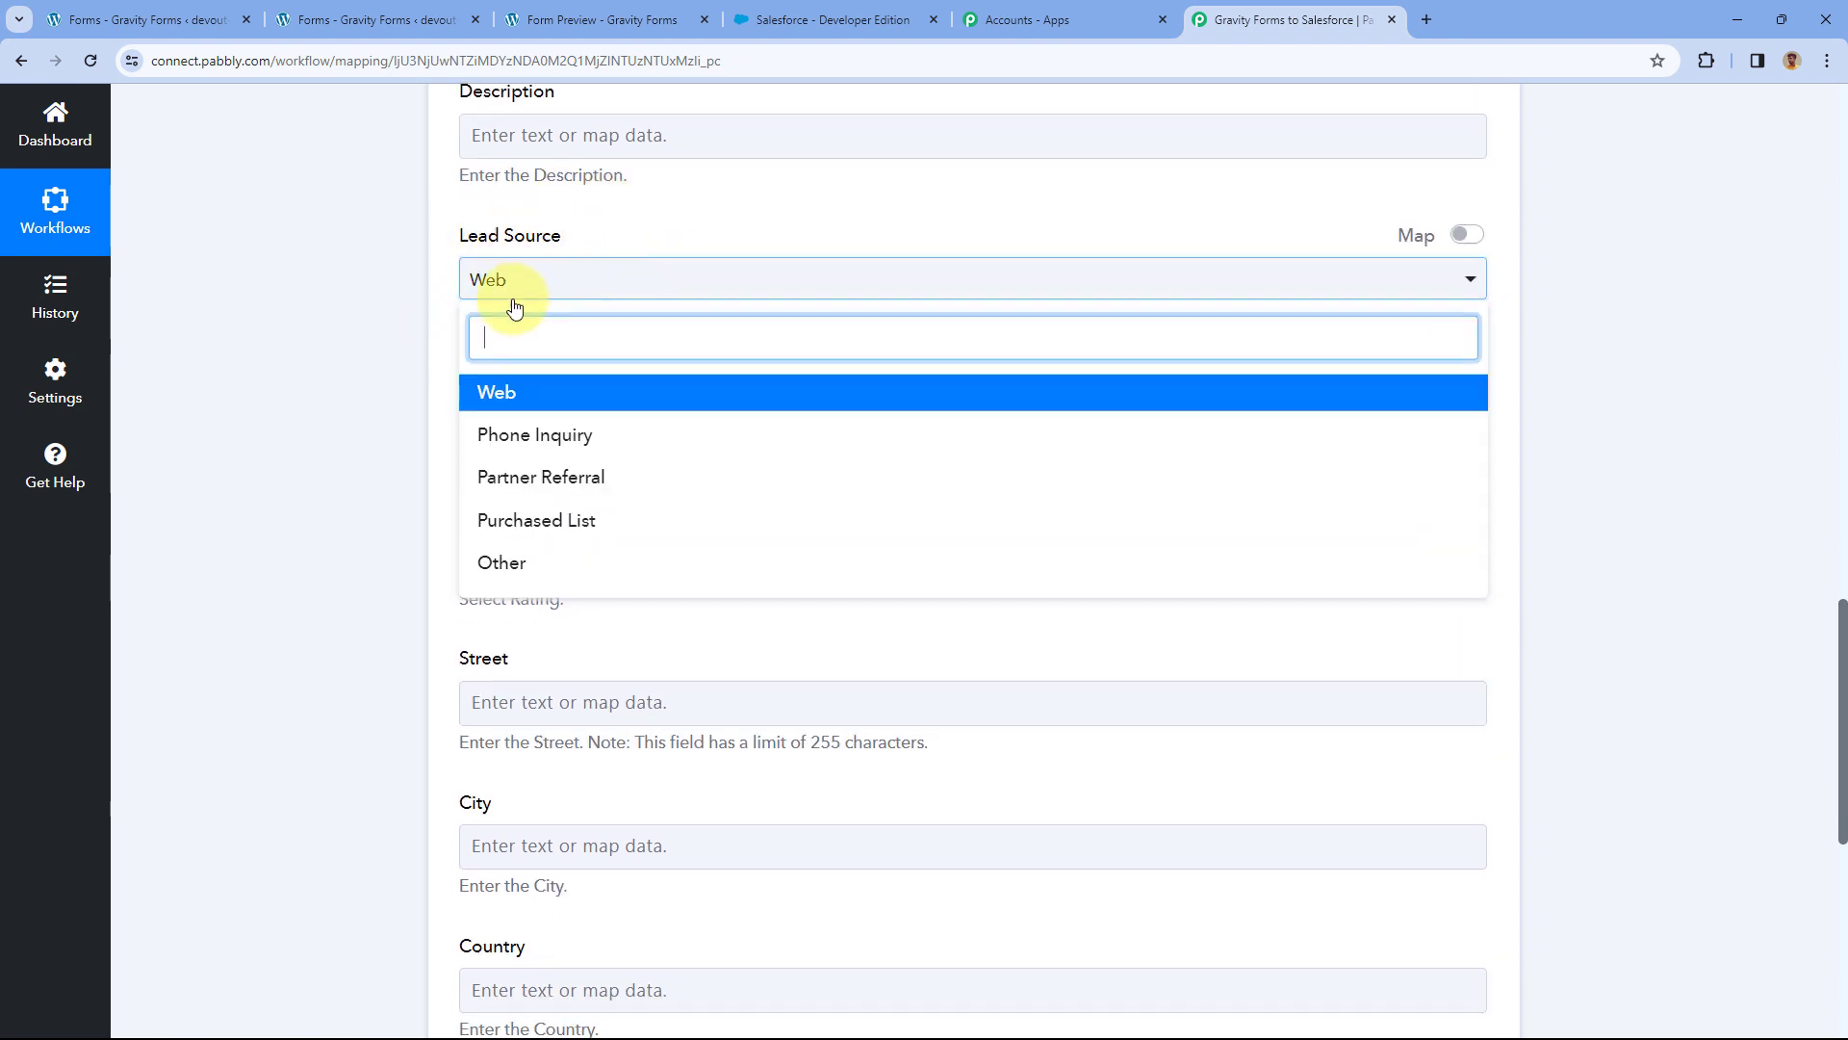
{"action": "left_click", "coordinate": [556, 409]}
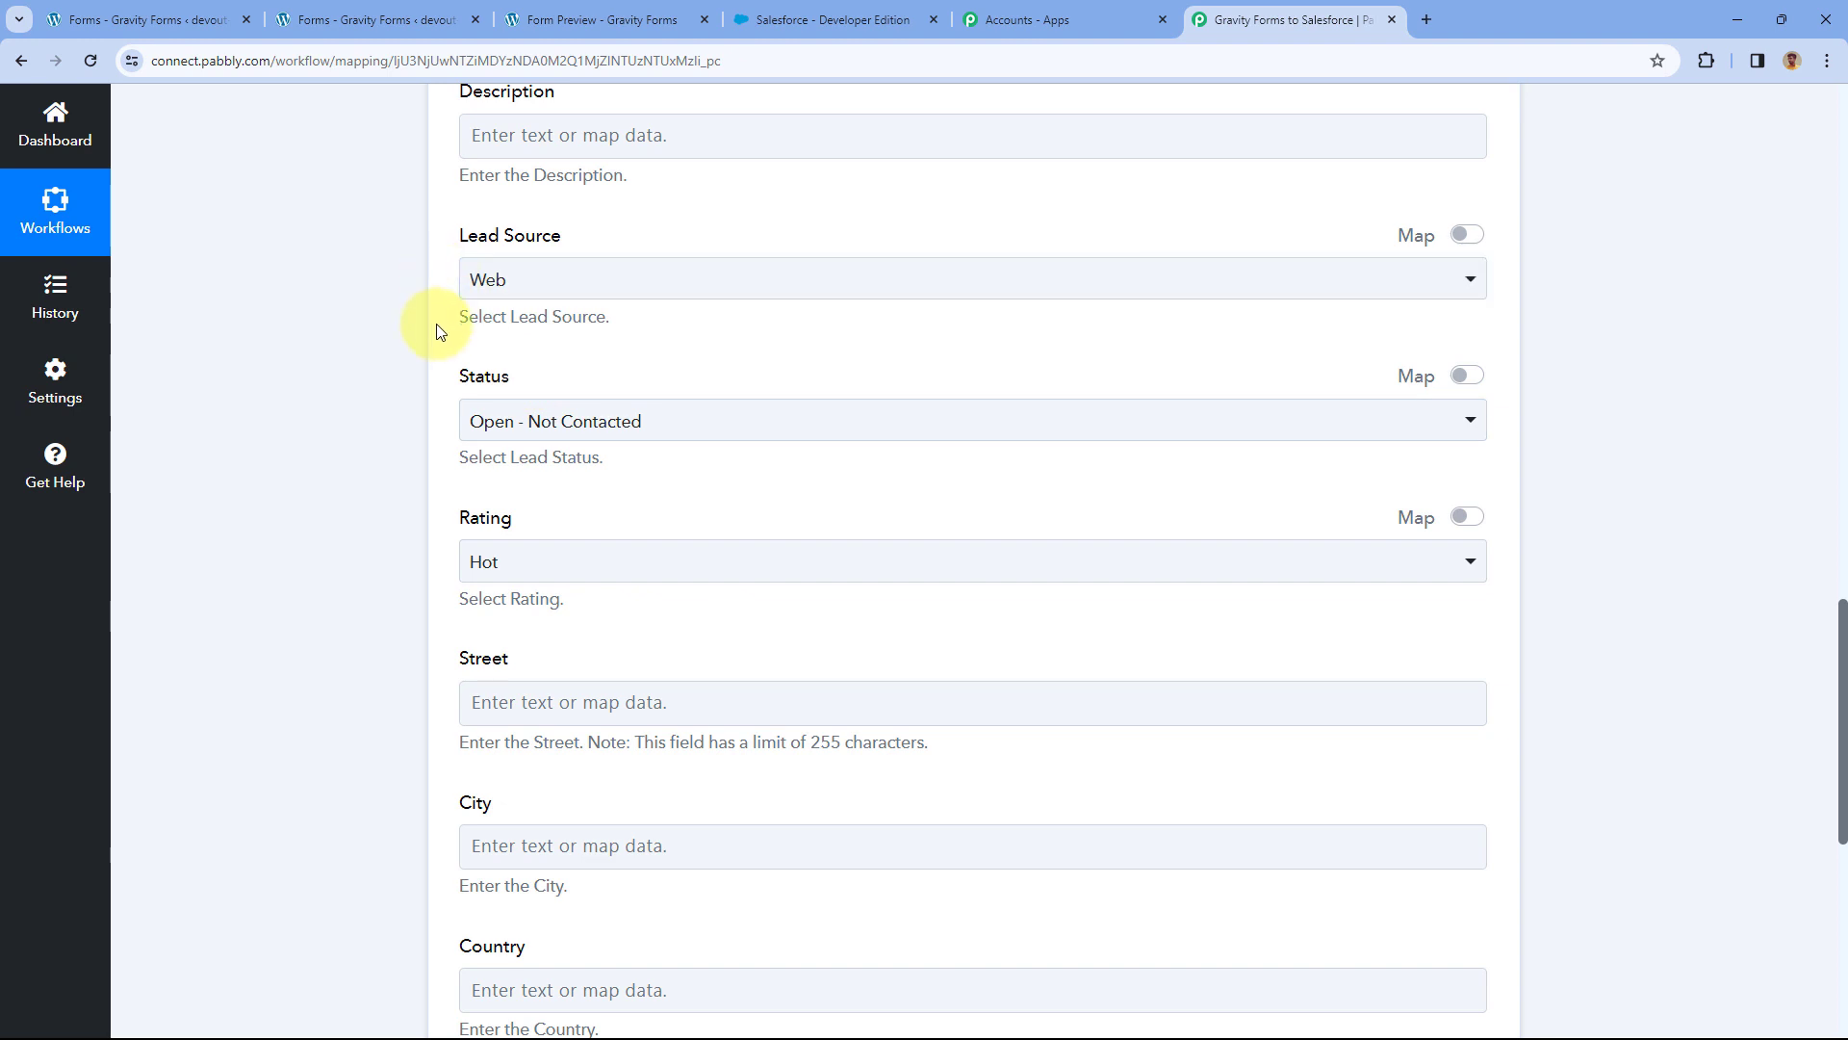
{"action": "scroll", "coordinate": [430, 305], "scroll_direction": "down", "scroll_amount": 1}
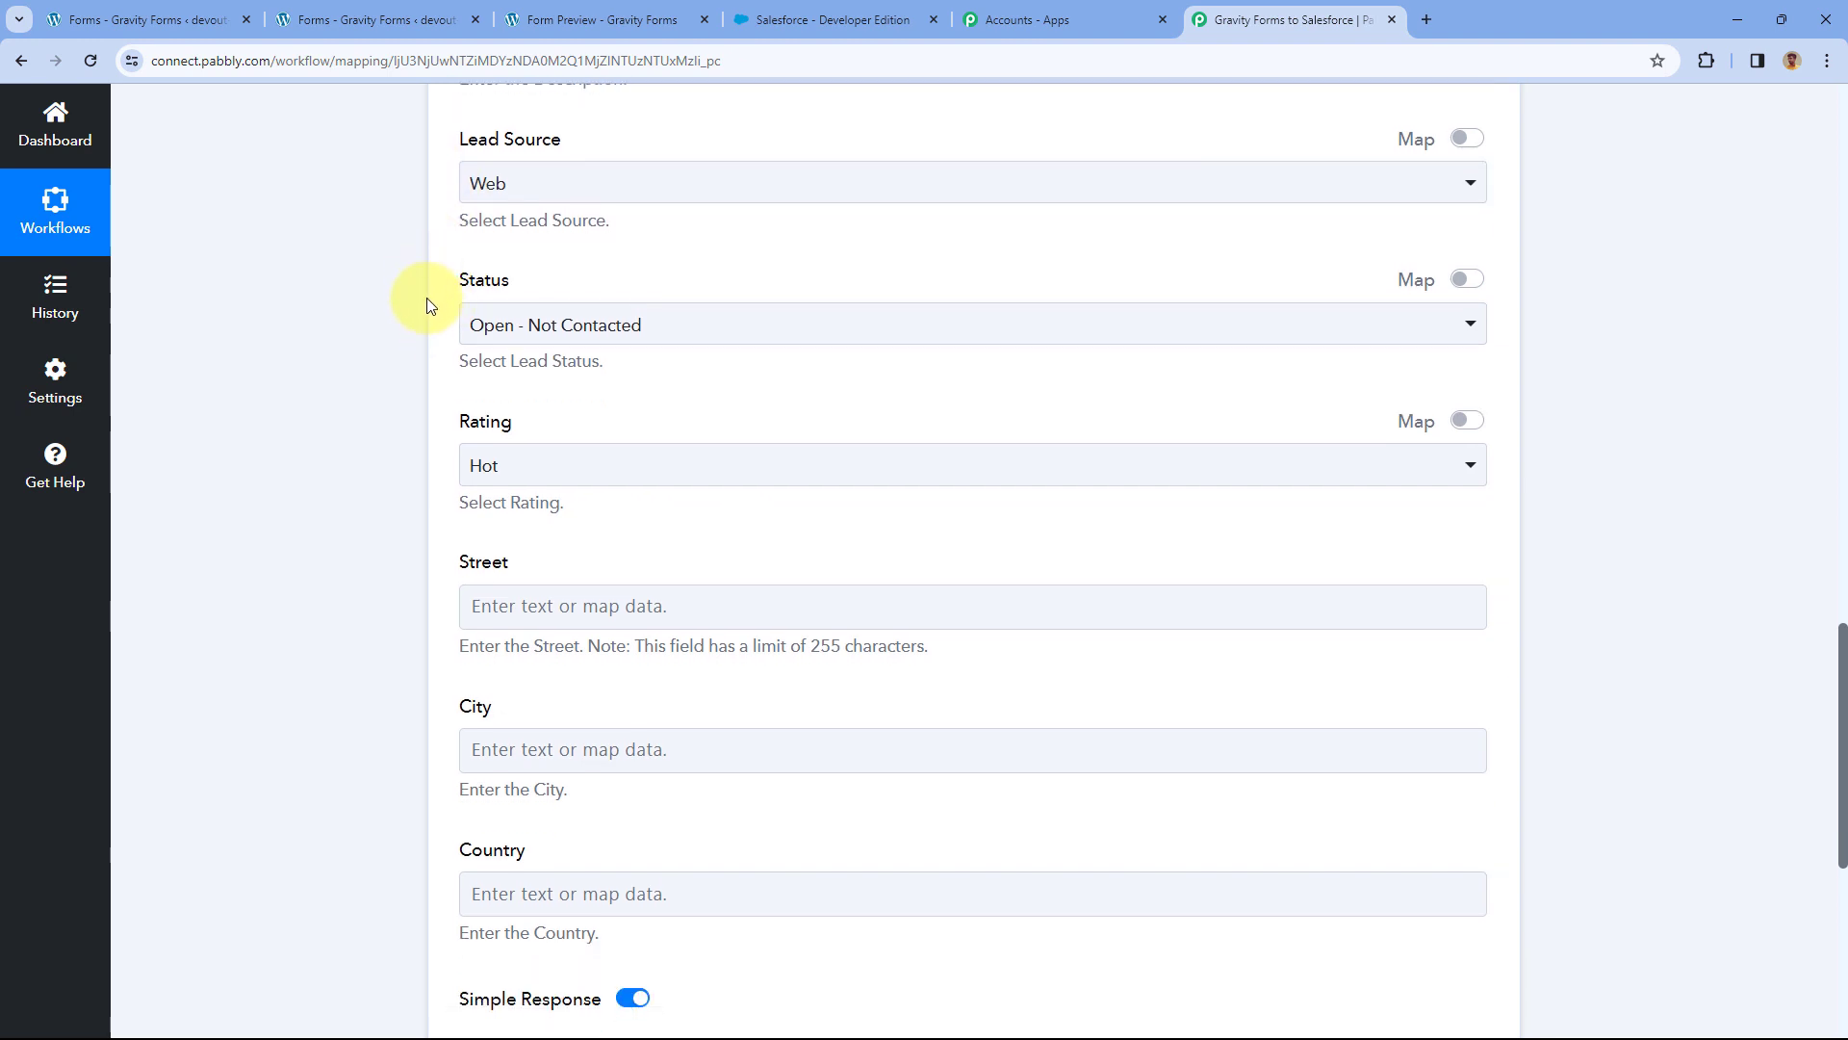
{"action": "left_click", "coordinate": [659, 335]}
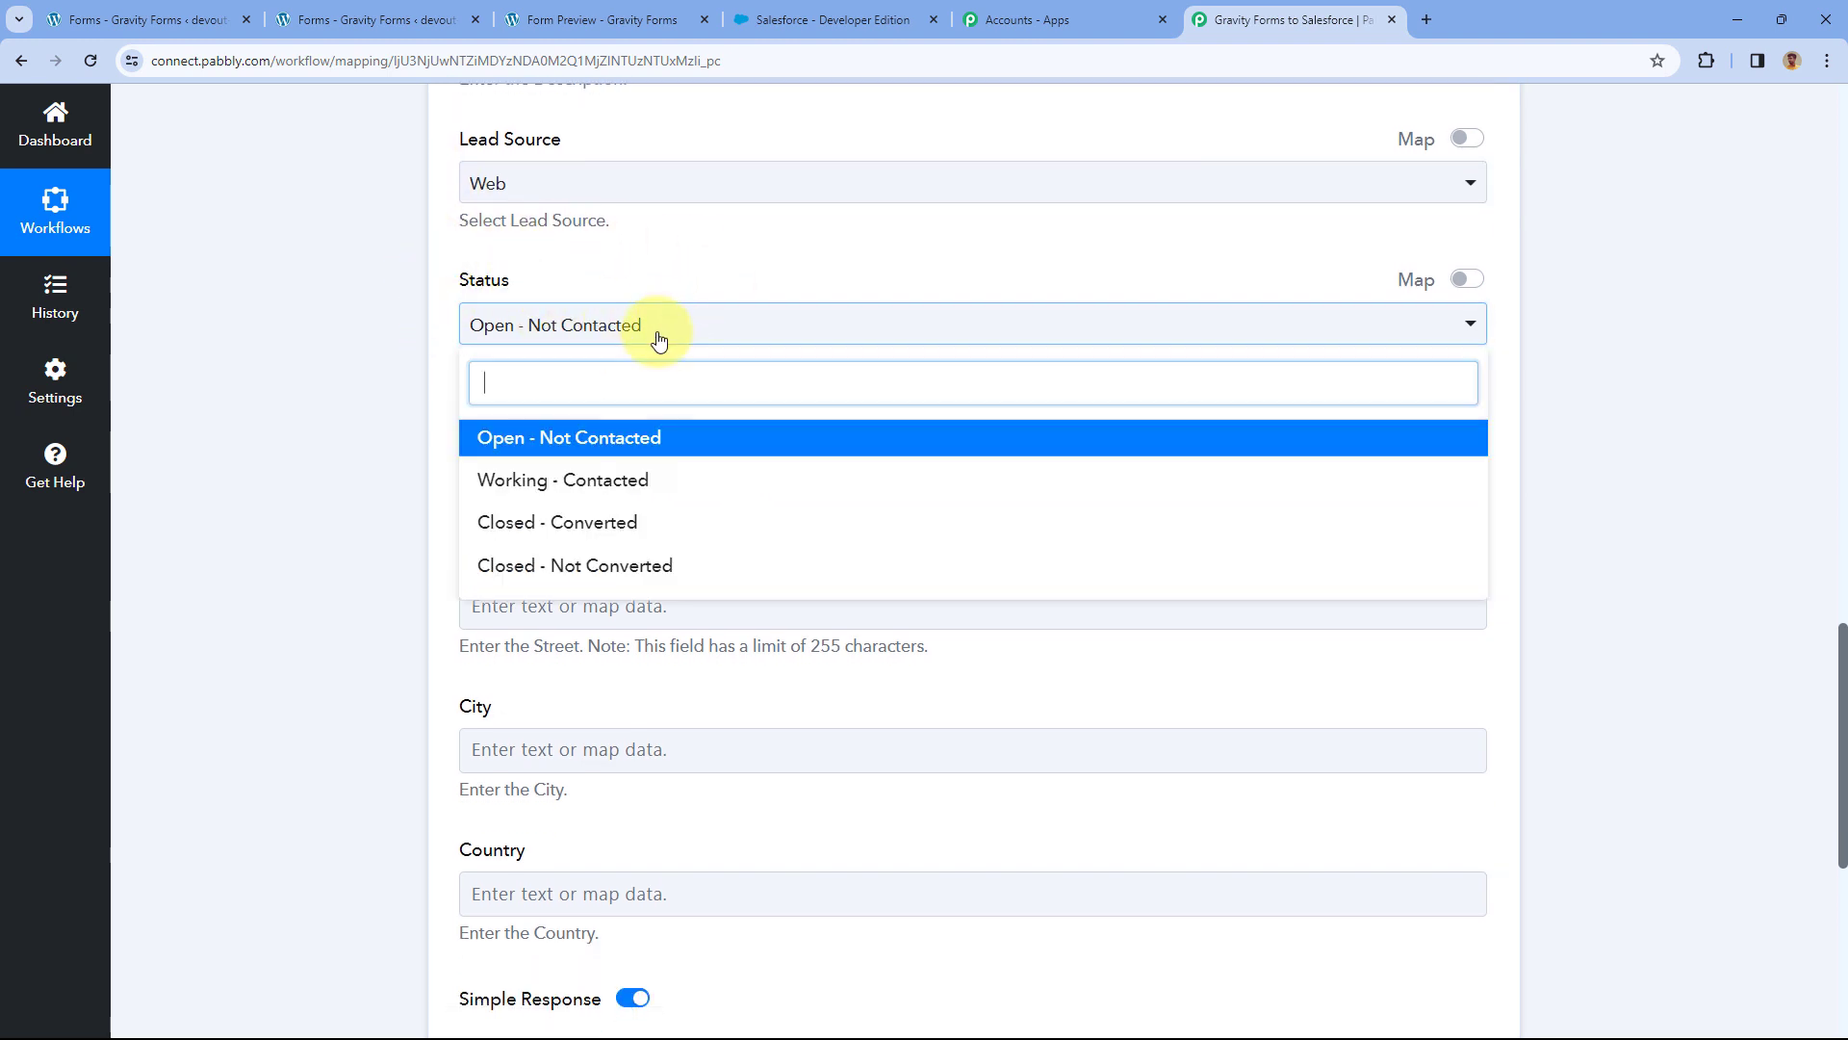
{"action": "left_click", "coordinate": [638, 441]}
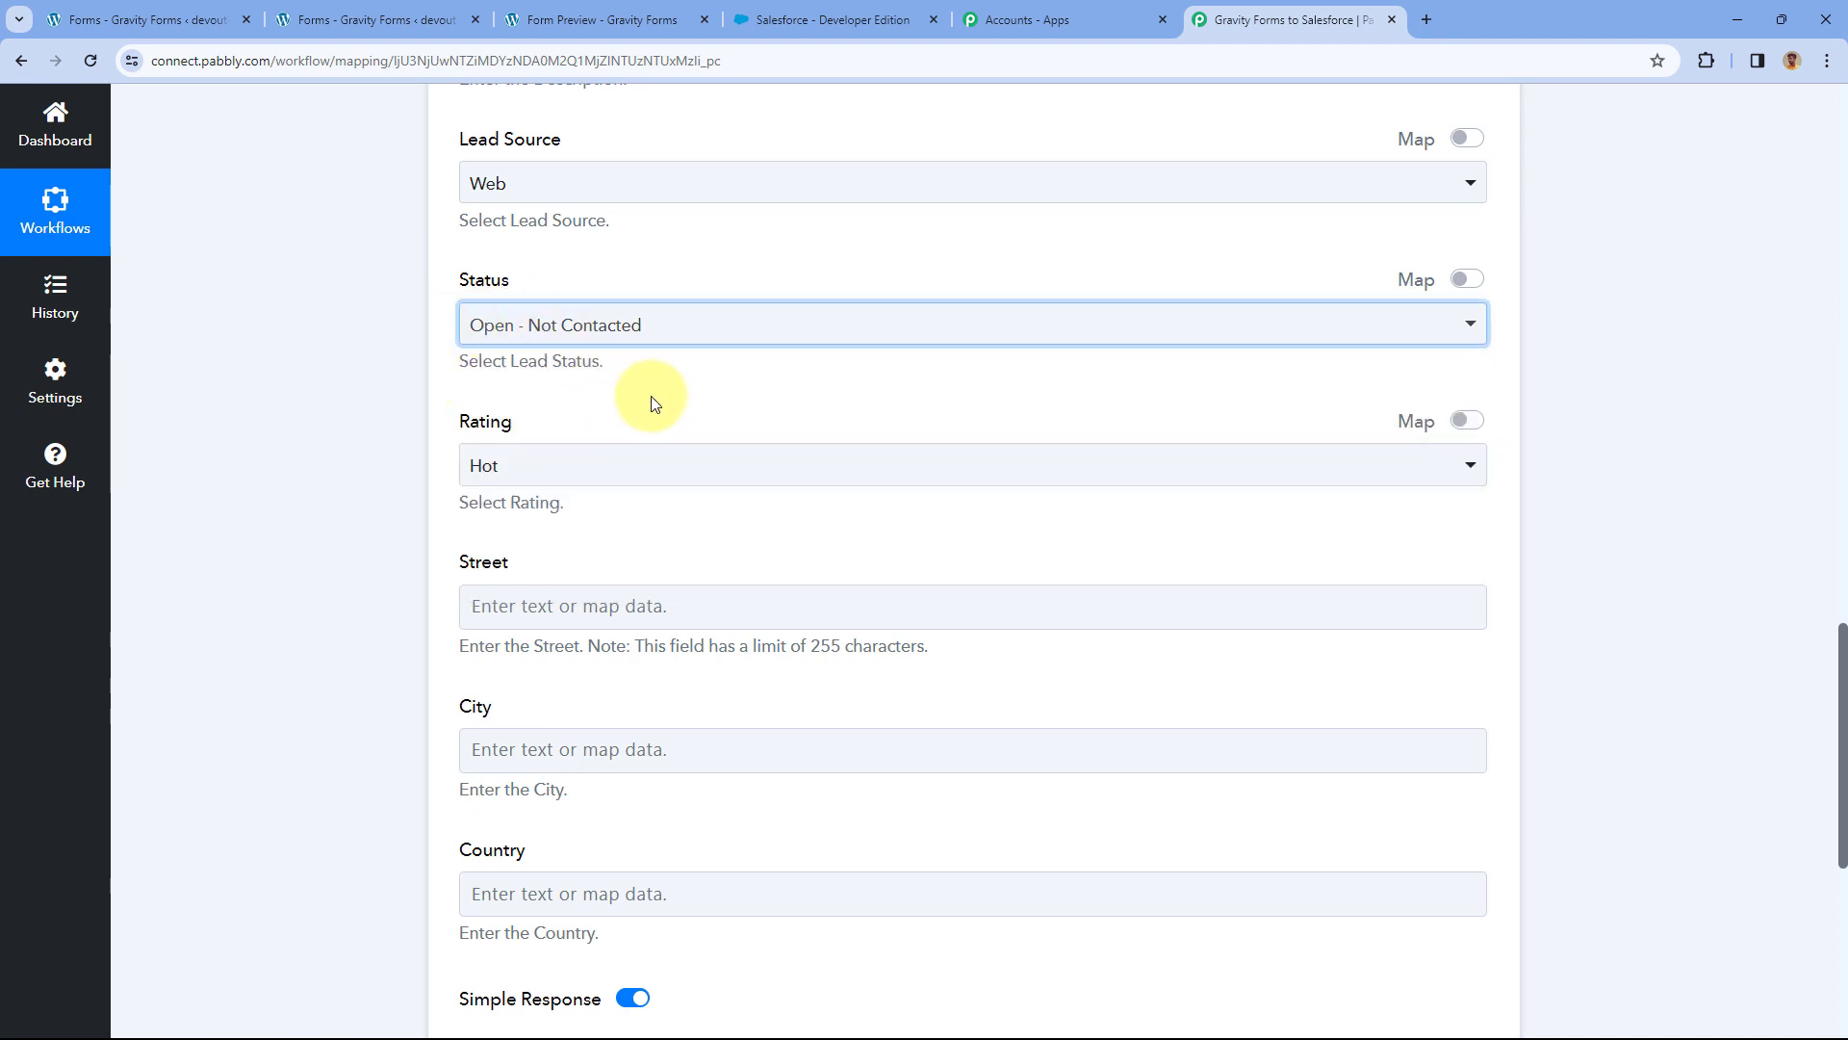
{"action": "left_click", "coordinate": [598, 466]}
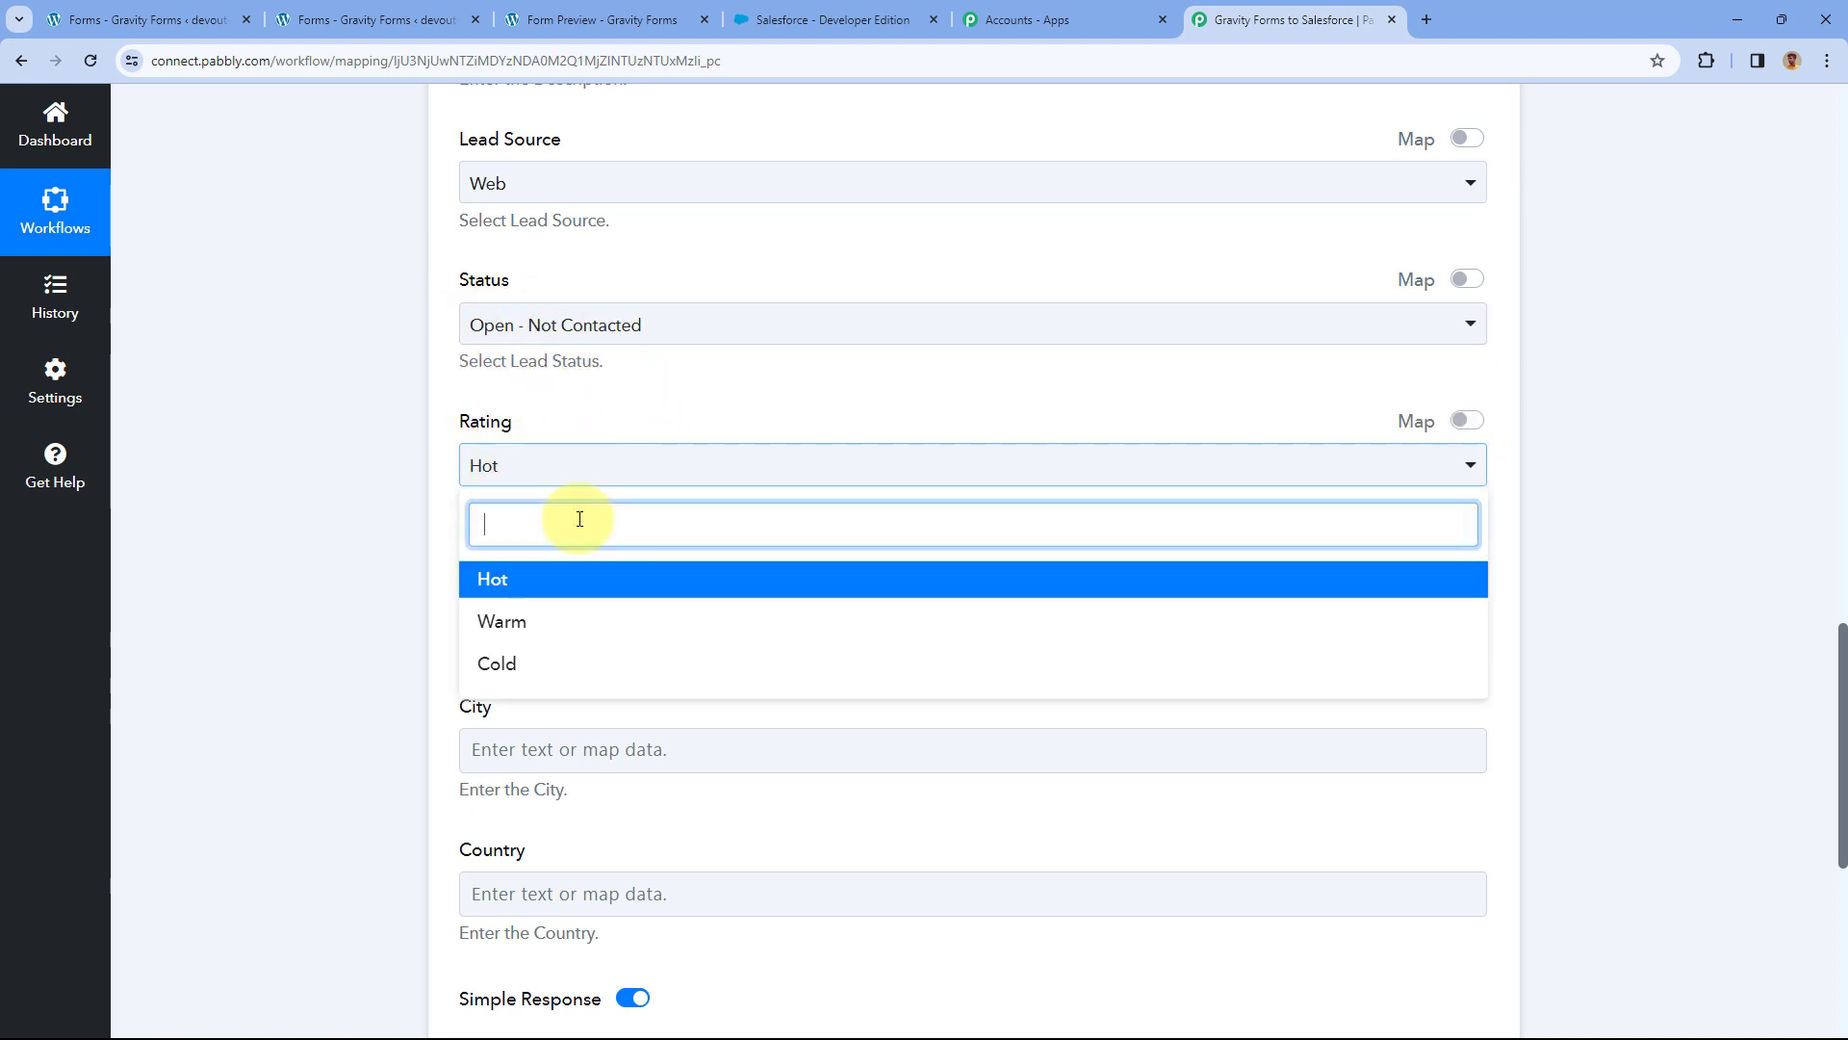
{"action": "left_click", "coordinate": [546, 588]}
{"action": "scroll", "coordinate": [578, 423], "scroll_direction": "down", "scroll_amount": 1}
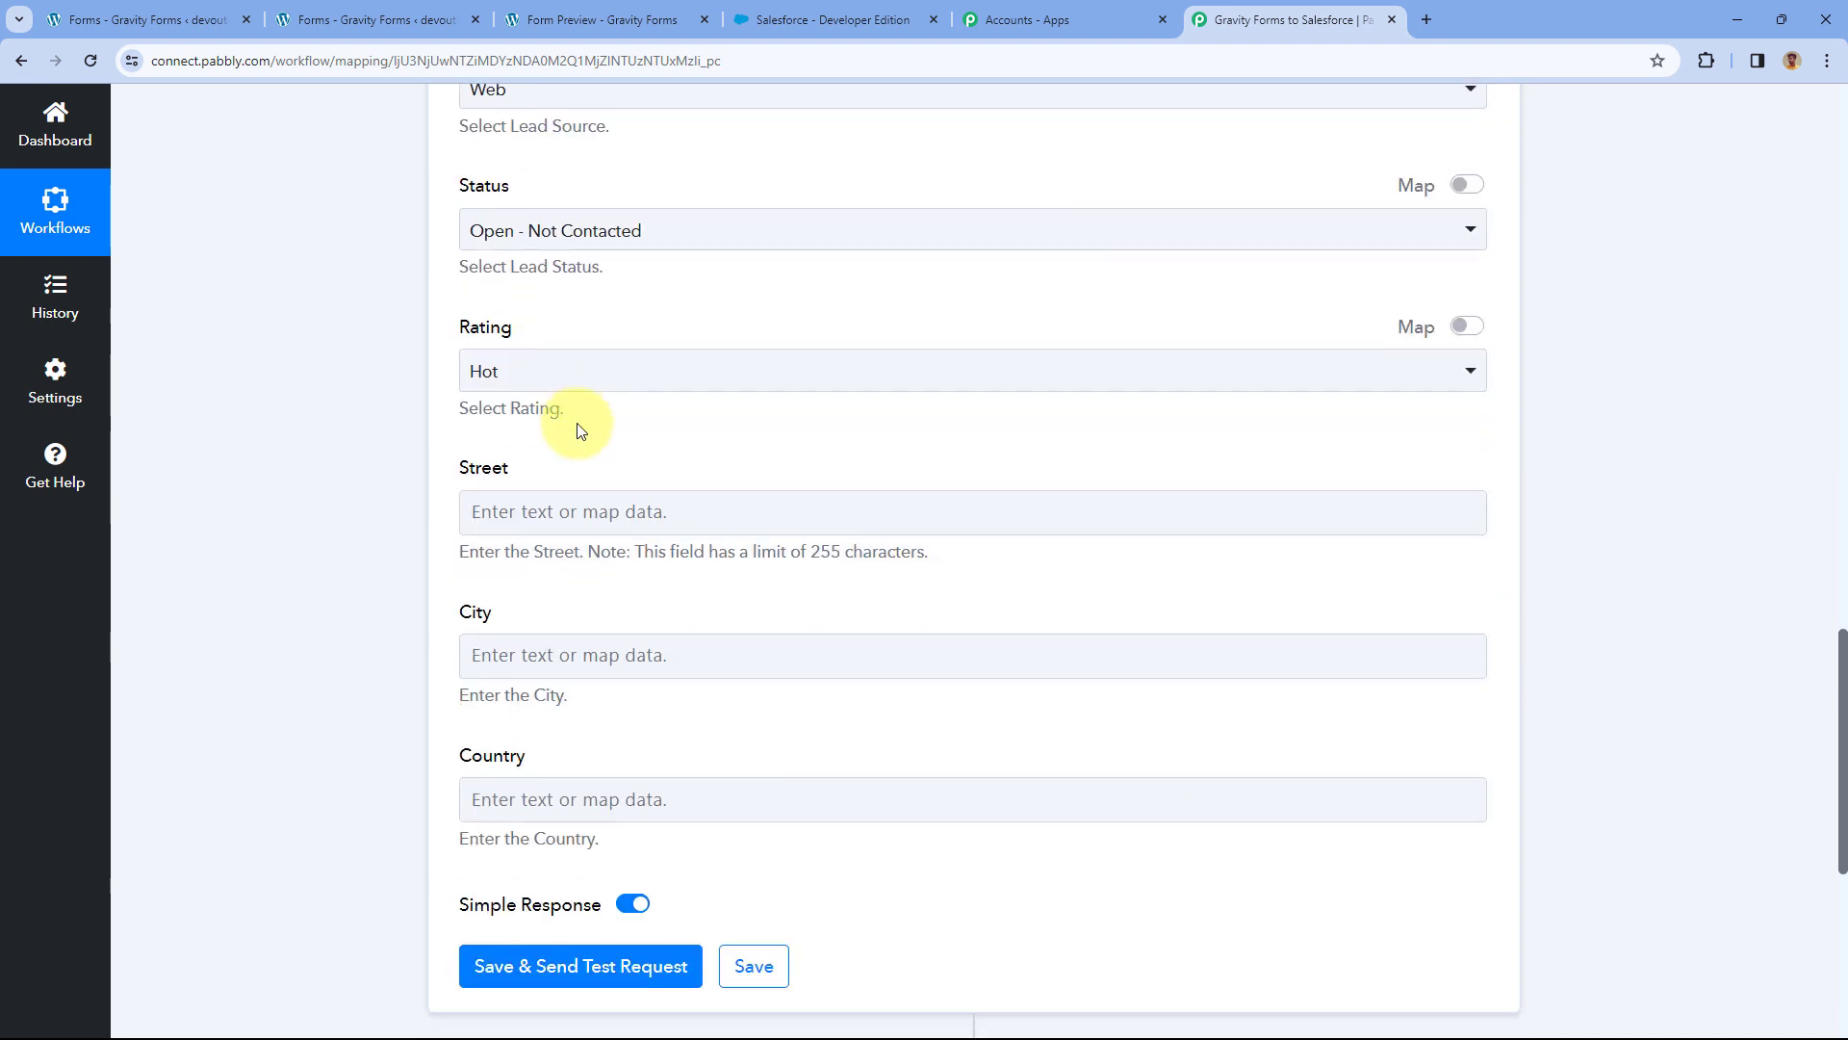
{"action": "scroll", "coordinate": [582, 430], "scroll_direction": "down", "scroll_amount": 1}
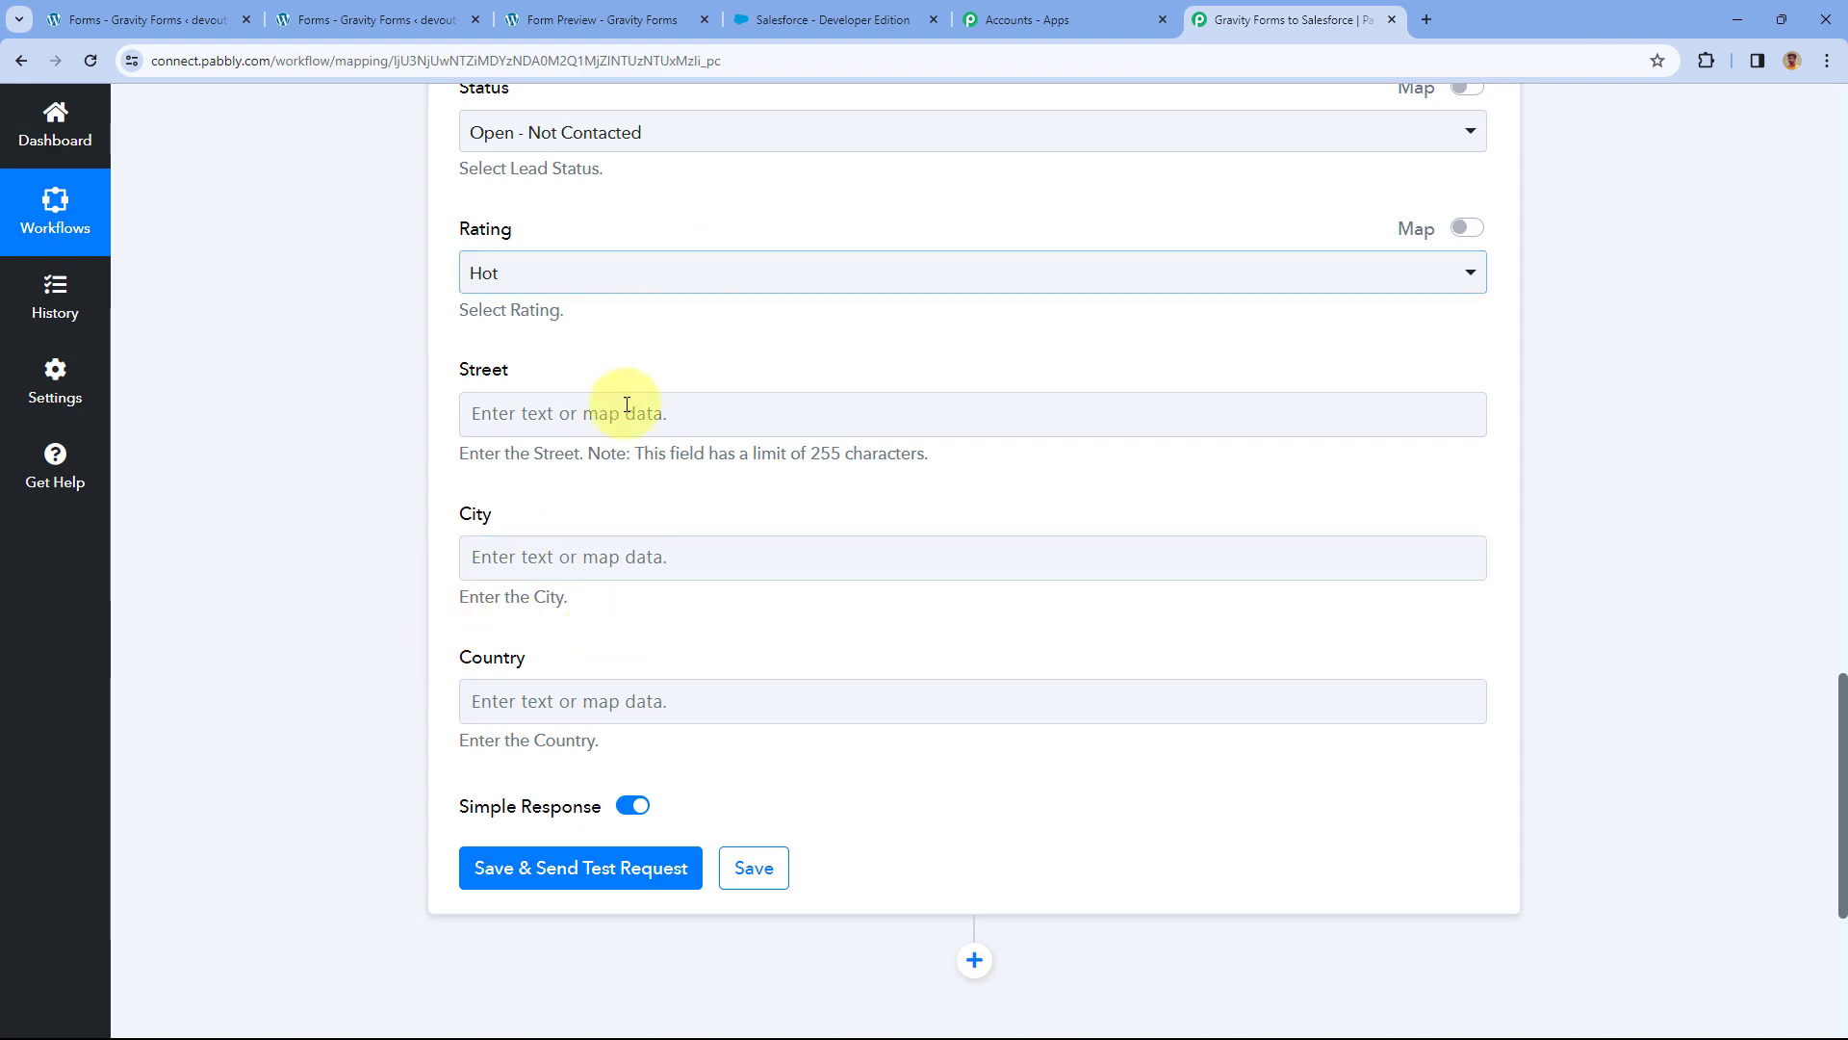
Compare against the submitted form, then save the Salesforce step and send a test lead.
{"action": "left_click", "coordinate": [575, 23]}
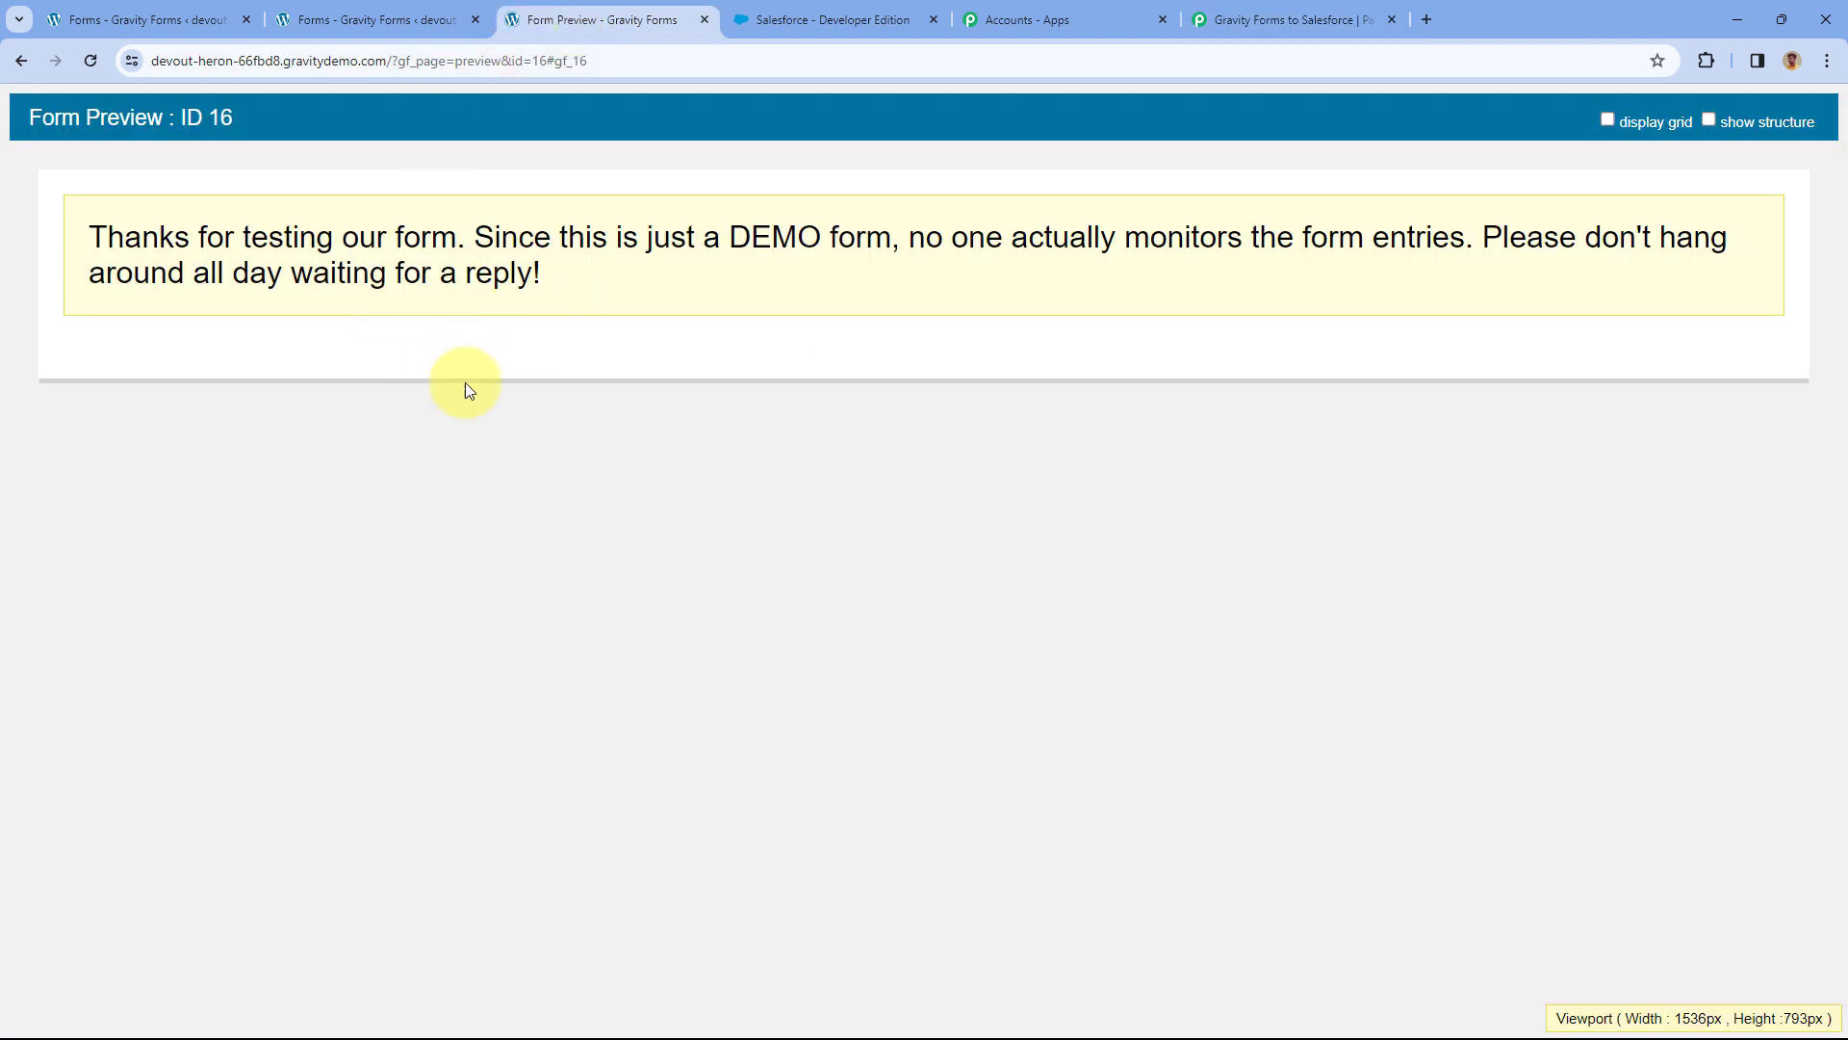
{"action": "left_click", "coordinate": [462, 19]}
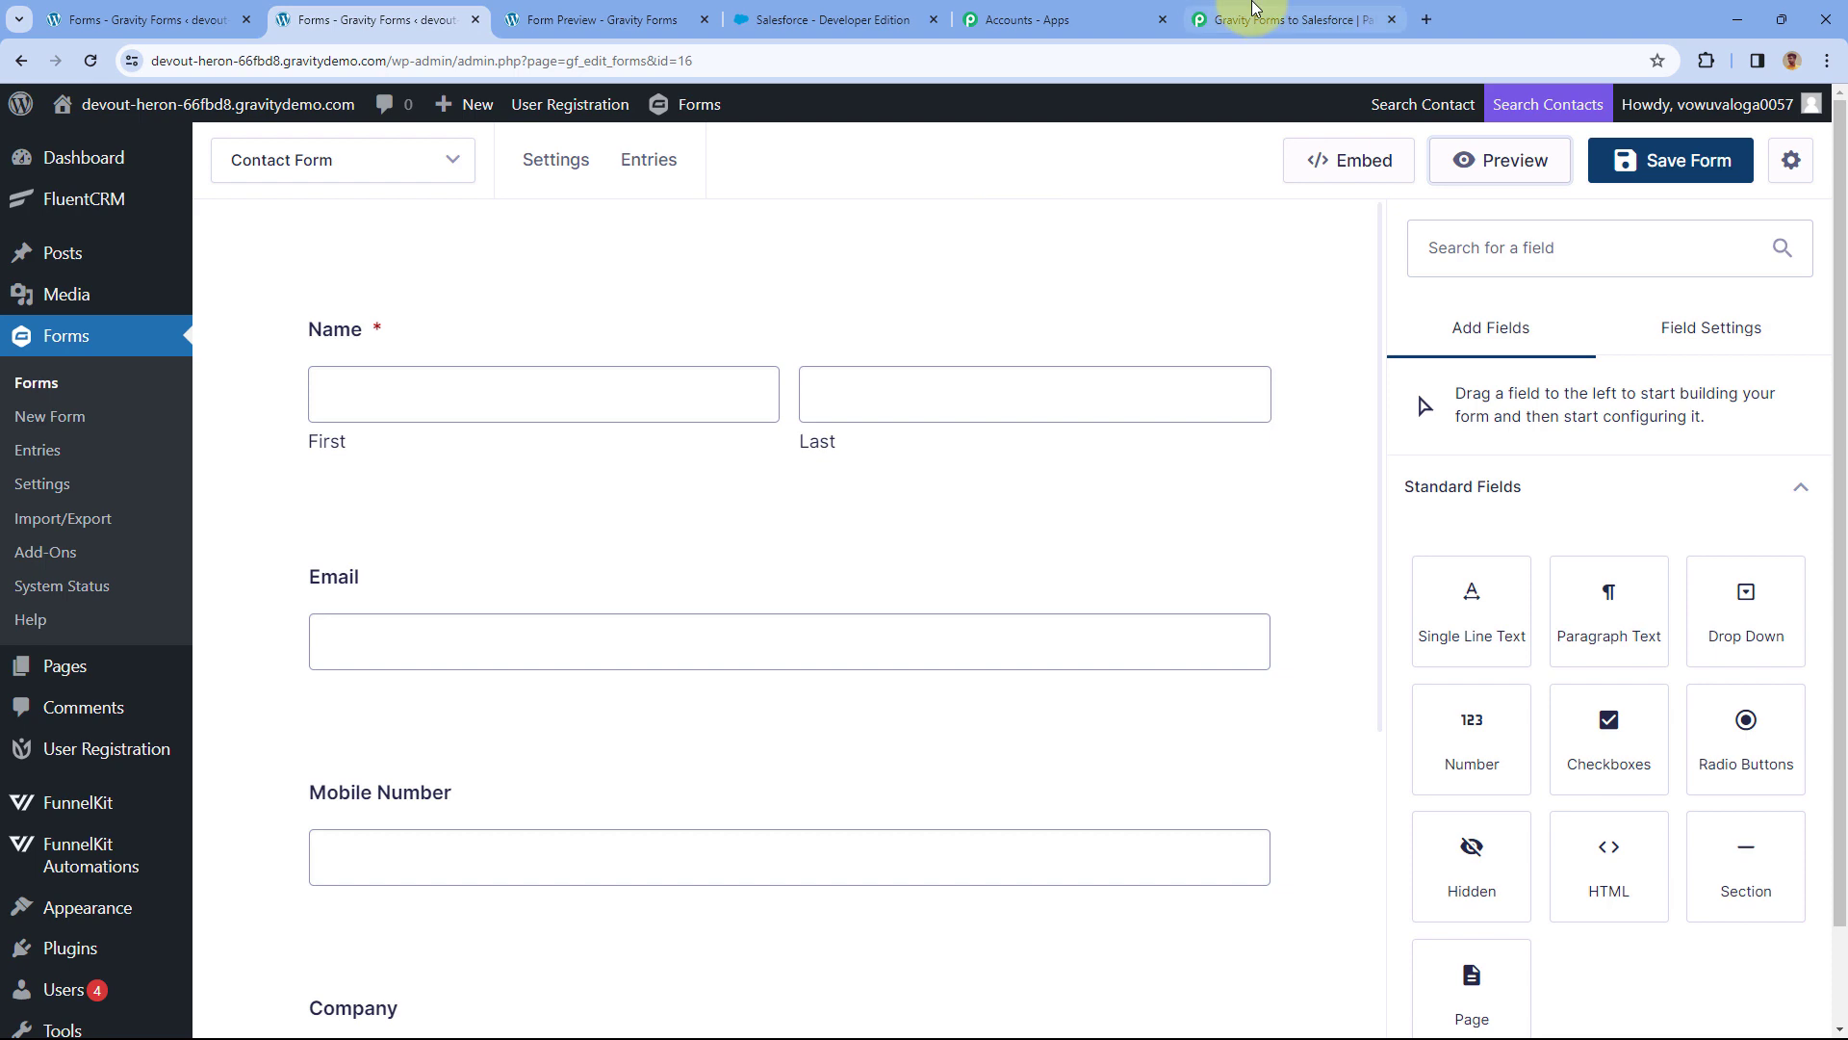
{"action": "left_click", "coordinate": [1280, 15]}
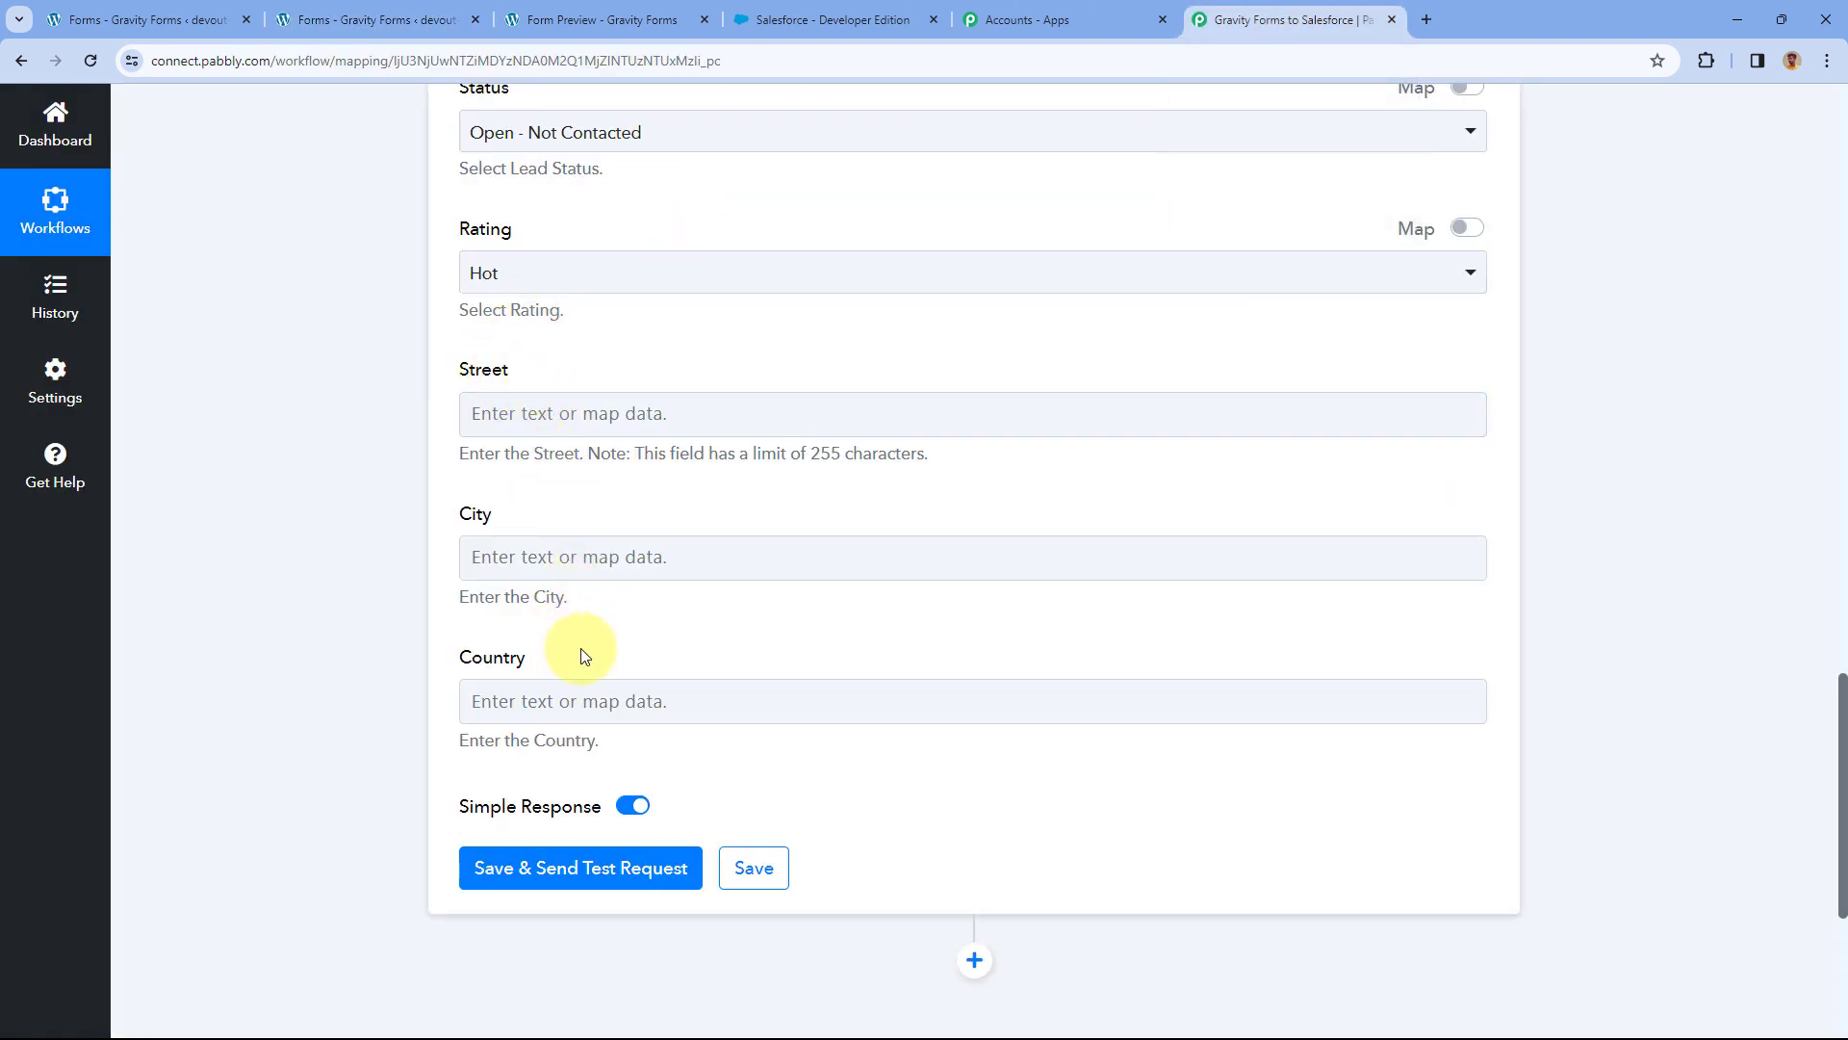
{"action": "scroll", "coordinate": [673, 420], "scroll_direction": "up", "scroll_amount": 14}
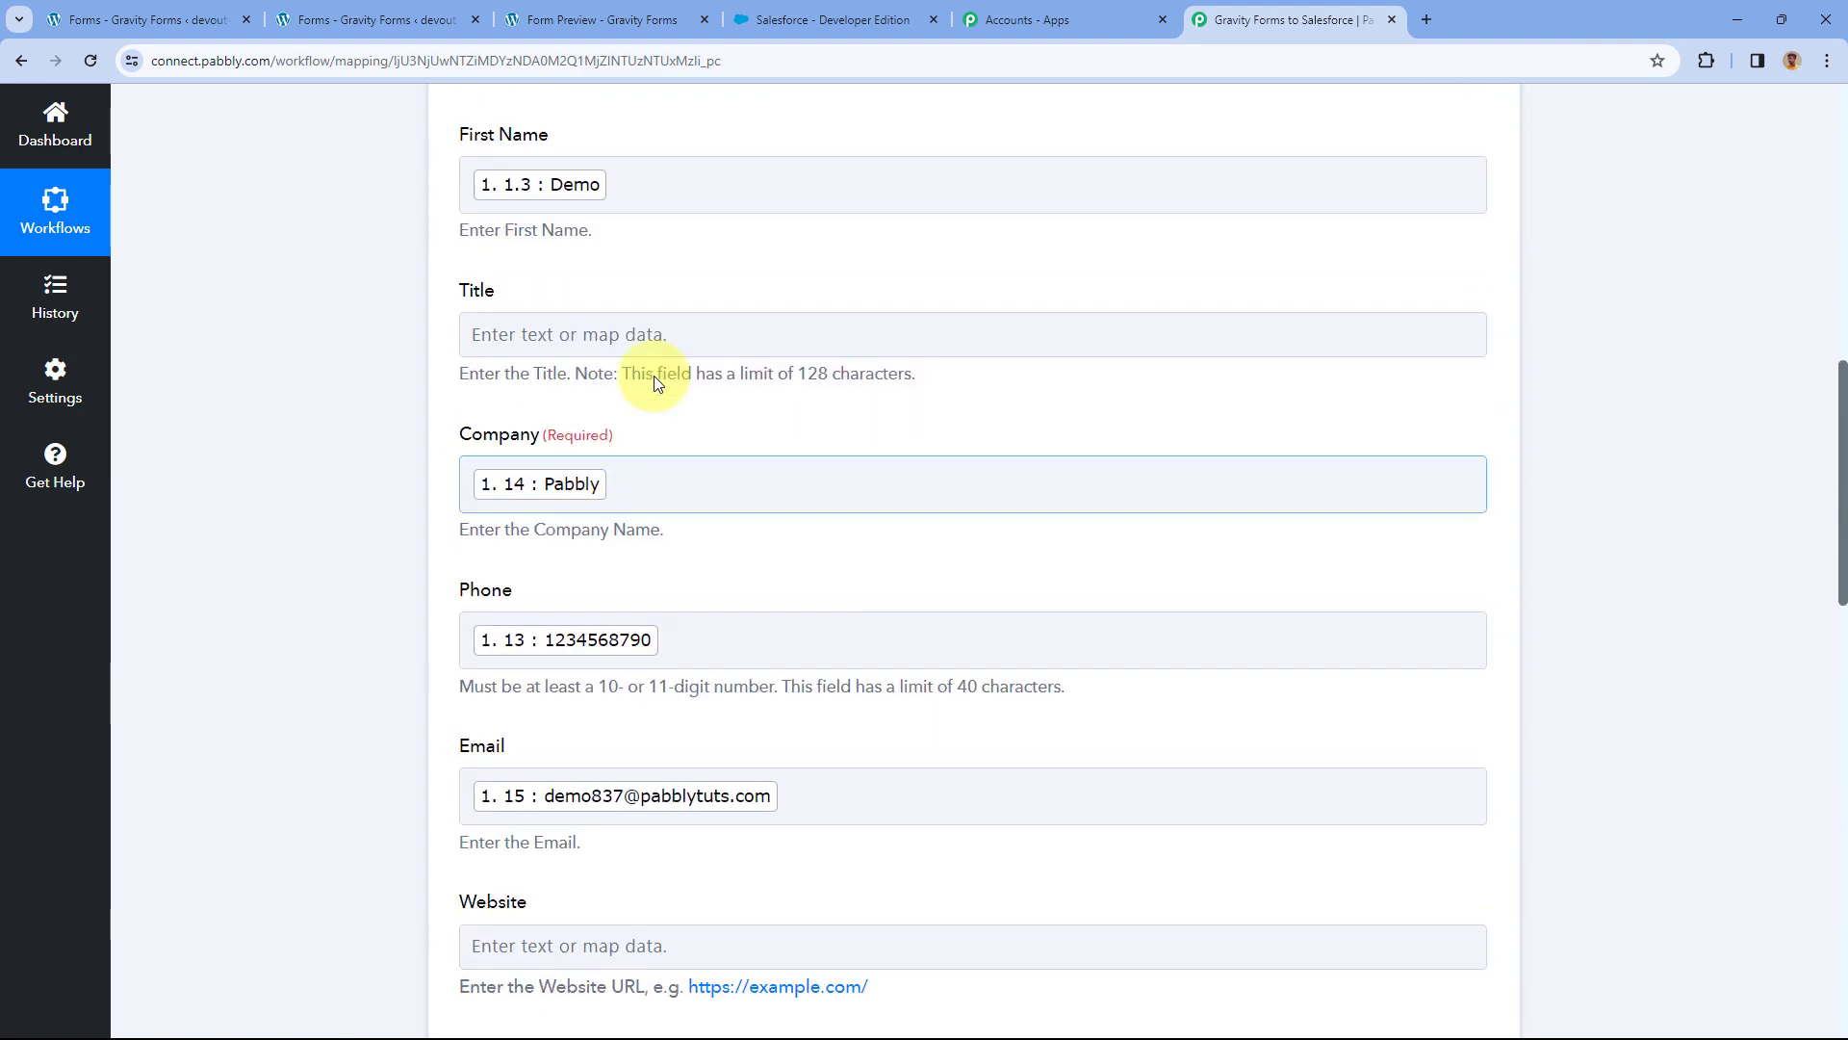
{"action": "scroll", "coordinate": [376, 477], "scroll_direction": "down", "scroll_amount": 11}
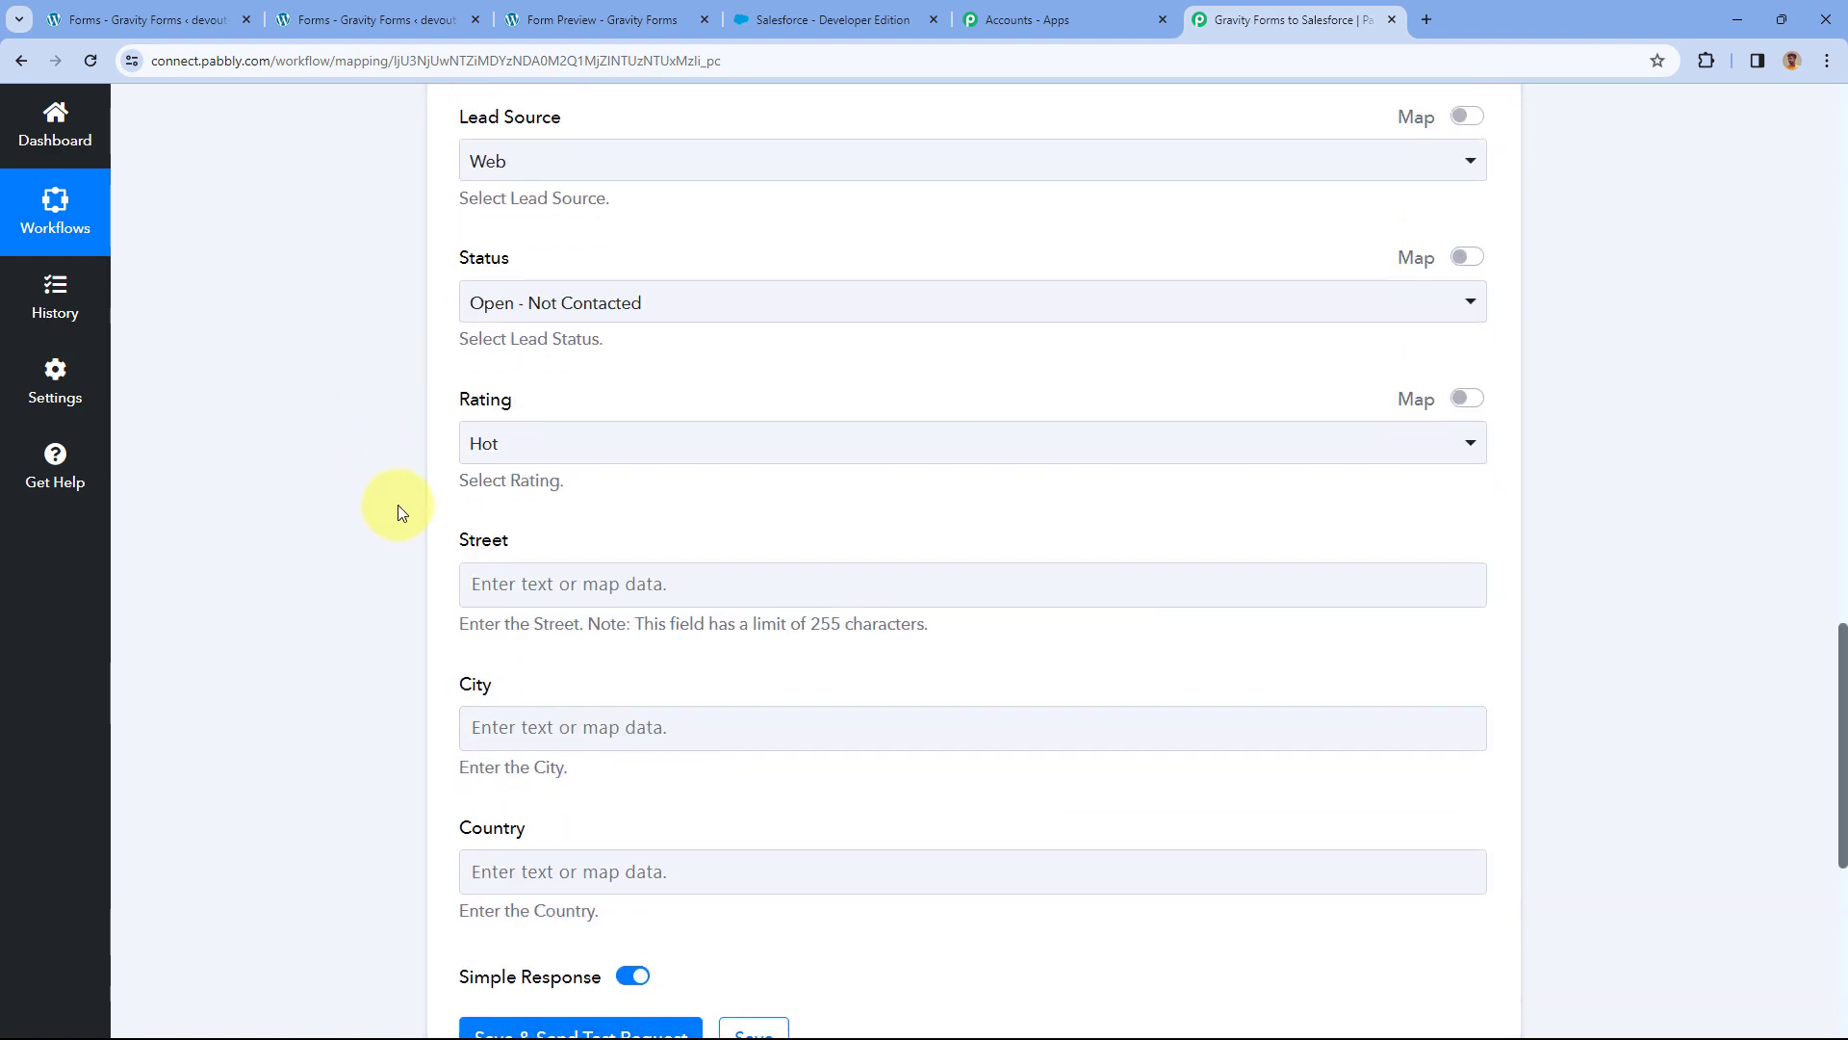
{"action": "scroll", "coordinate": [401, 511], "scroll_direction": "down", "scroll_amount": 5}
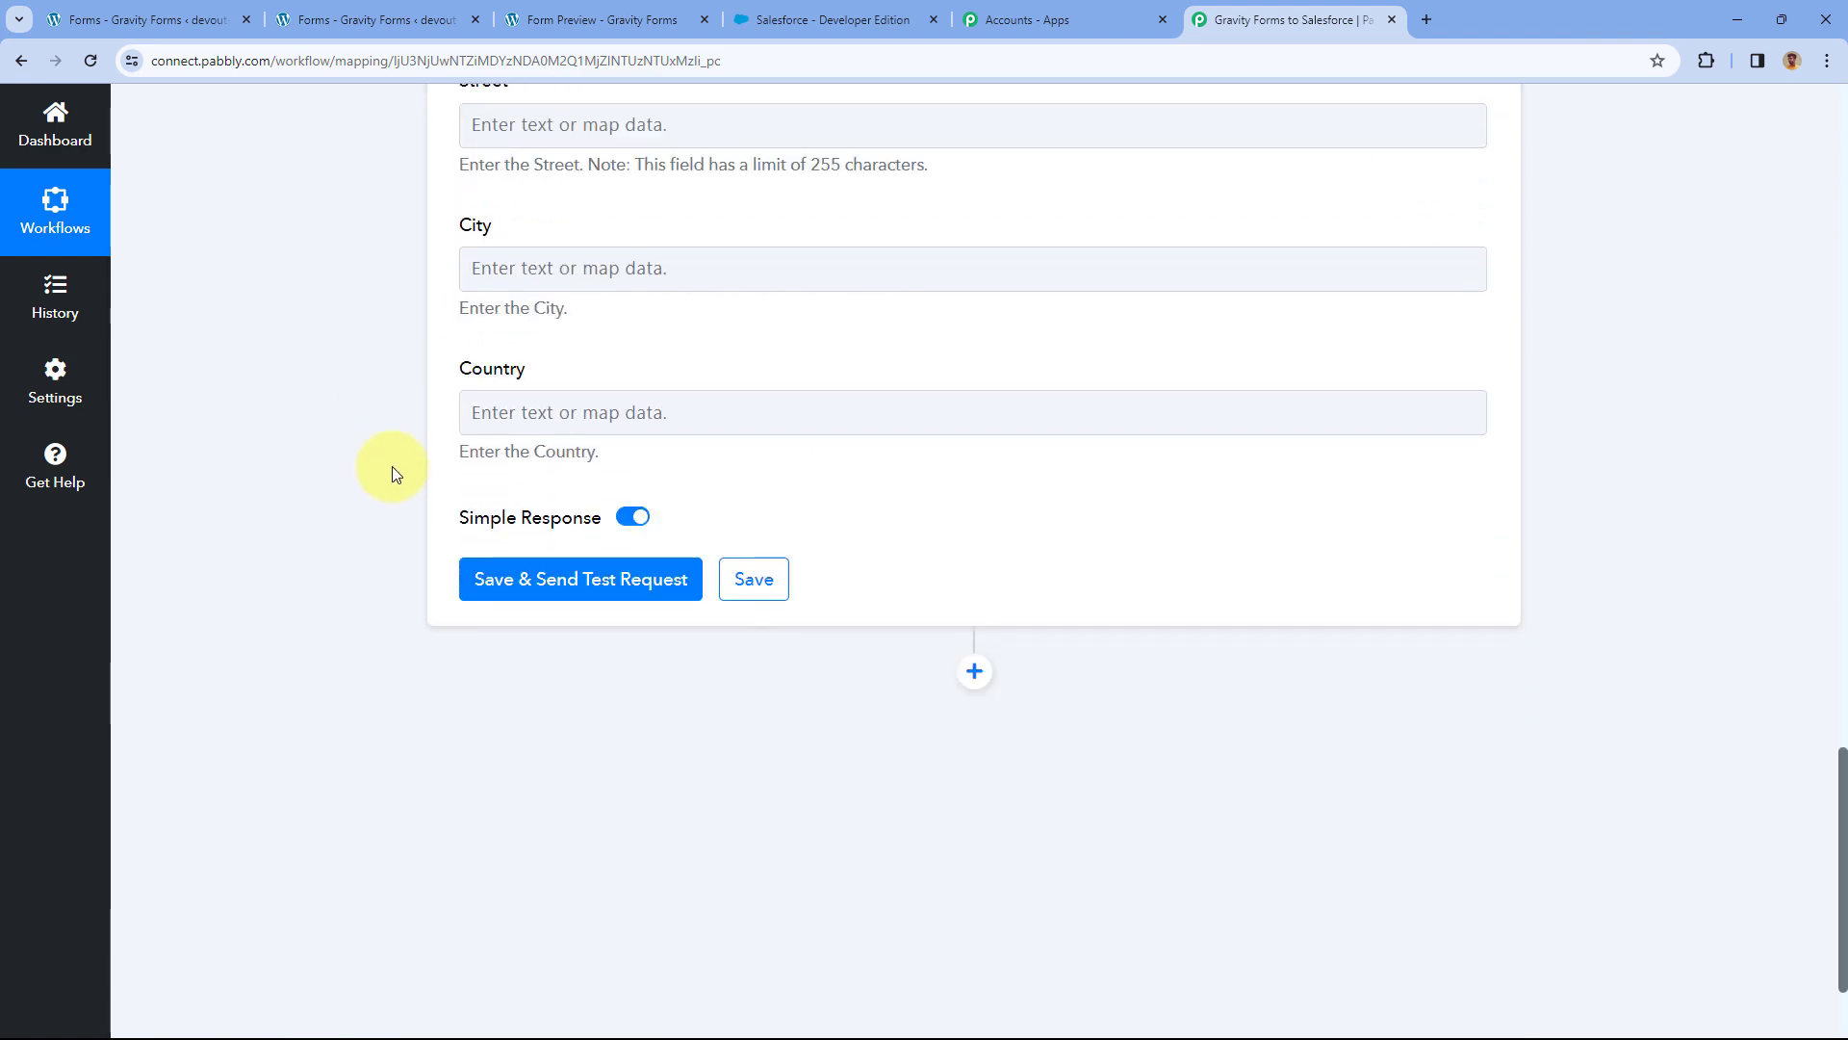
{"action": "left_click", "coordinate": [601, 590]}
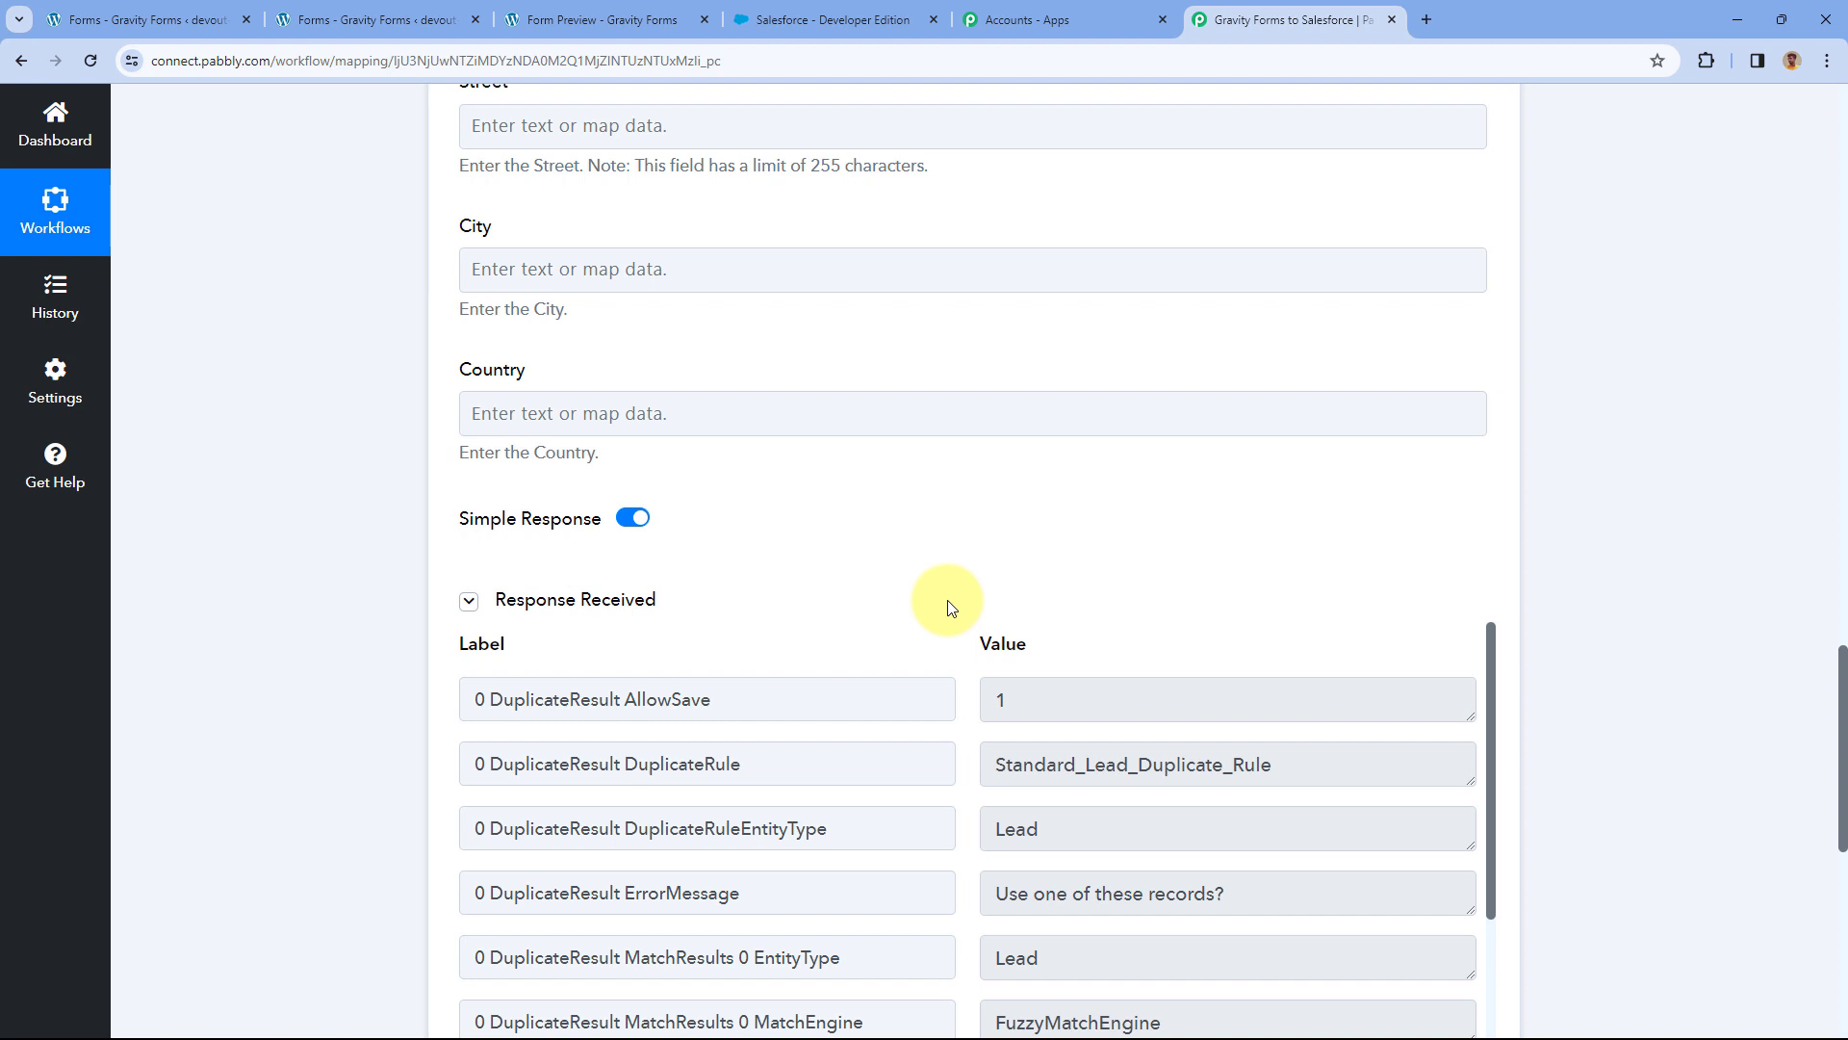
Scroll through the mapped Last Name, First Name, Company, Phone and Email fields.
{"action": "scroll", "coordinate": [924, 716], "scroll_direction": "down", "scroll_amount": 2}
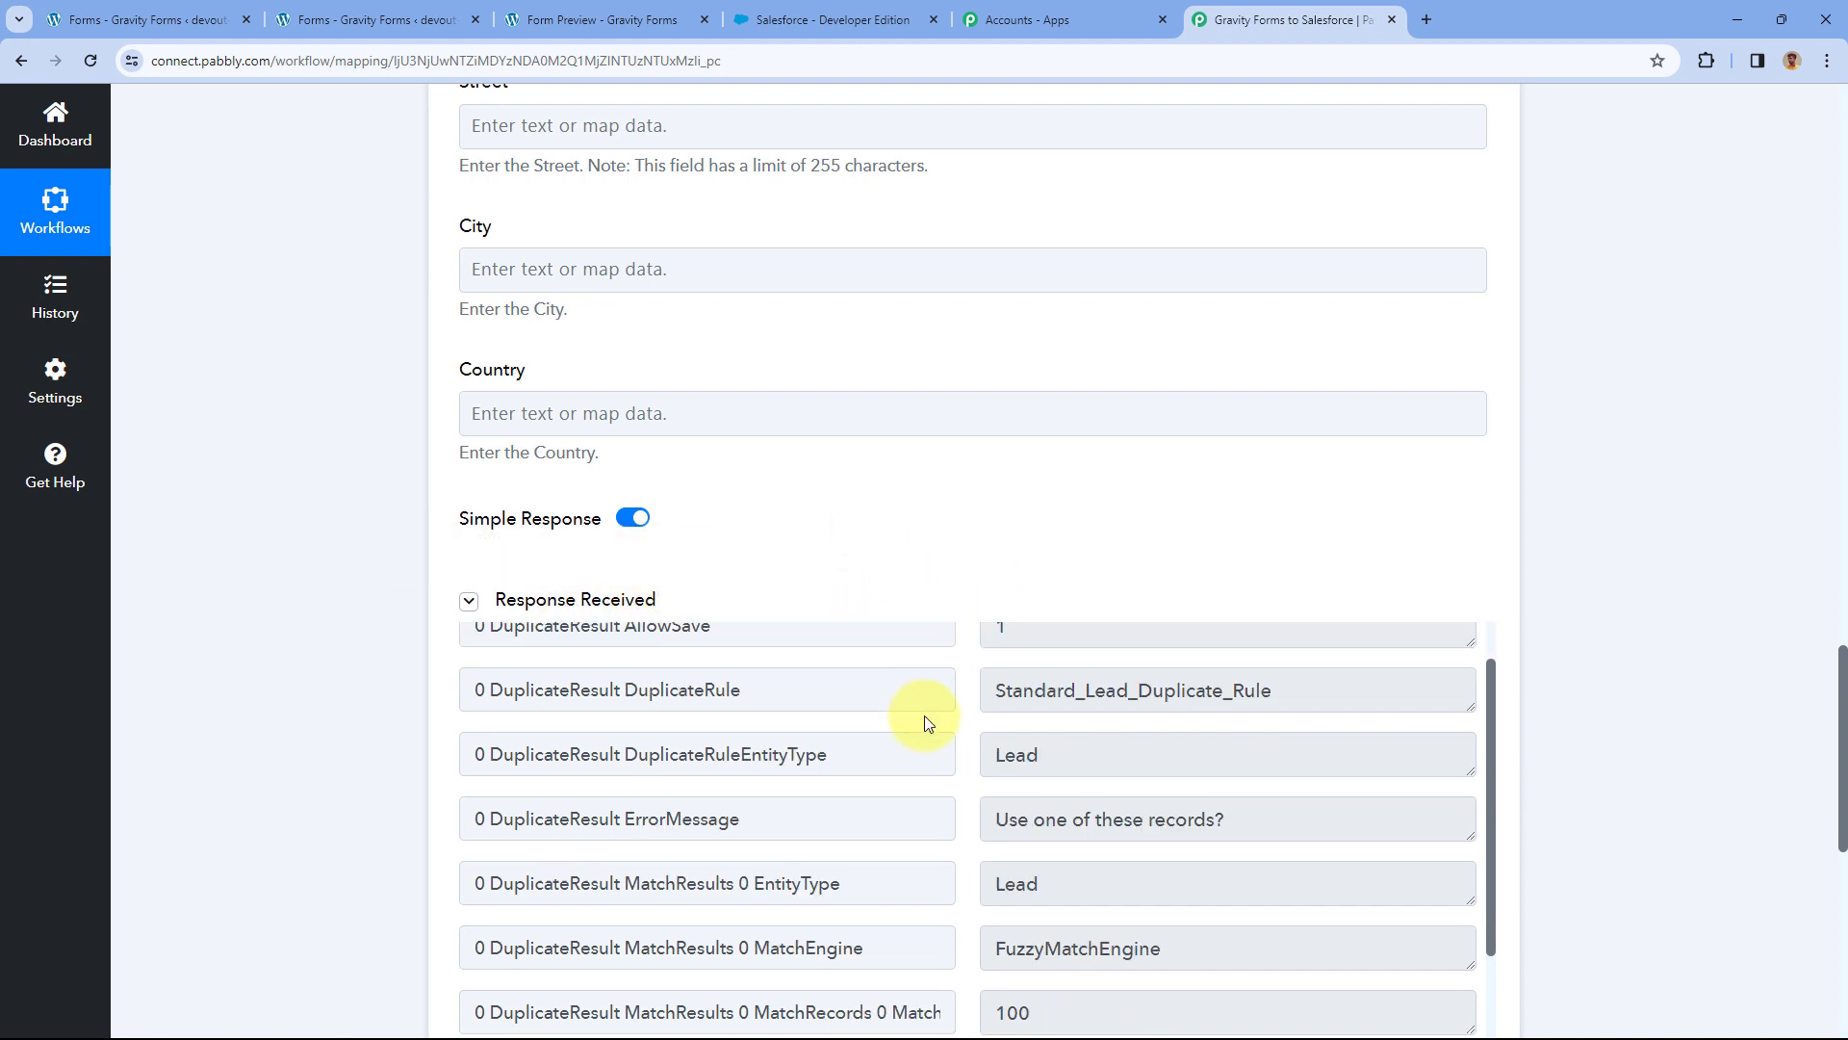
{"action": "scroll", "coordinate": [926, 716], "scroll_direction": "down", "scroll_amount": 1}
{"action": "scroll", "coordinate": [939, 694], "scroll_direction": "up", "scroll_amount": 1}
{"action": "scroll", "coordinate": [928, 585], "scroll_direction": "down", "scroll_amount": 2}
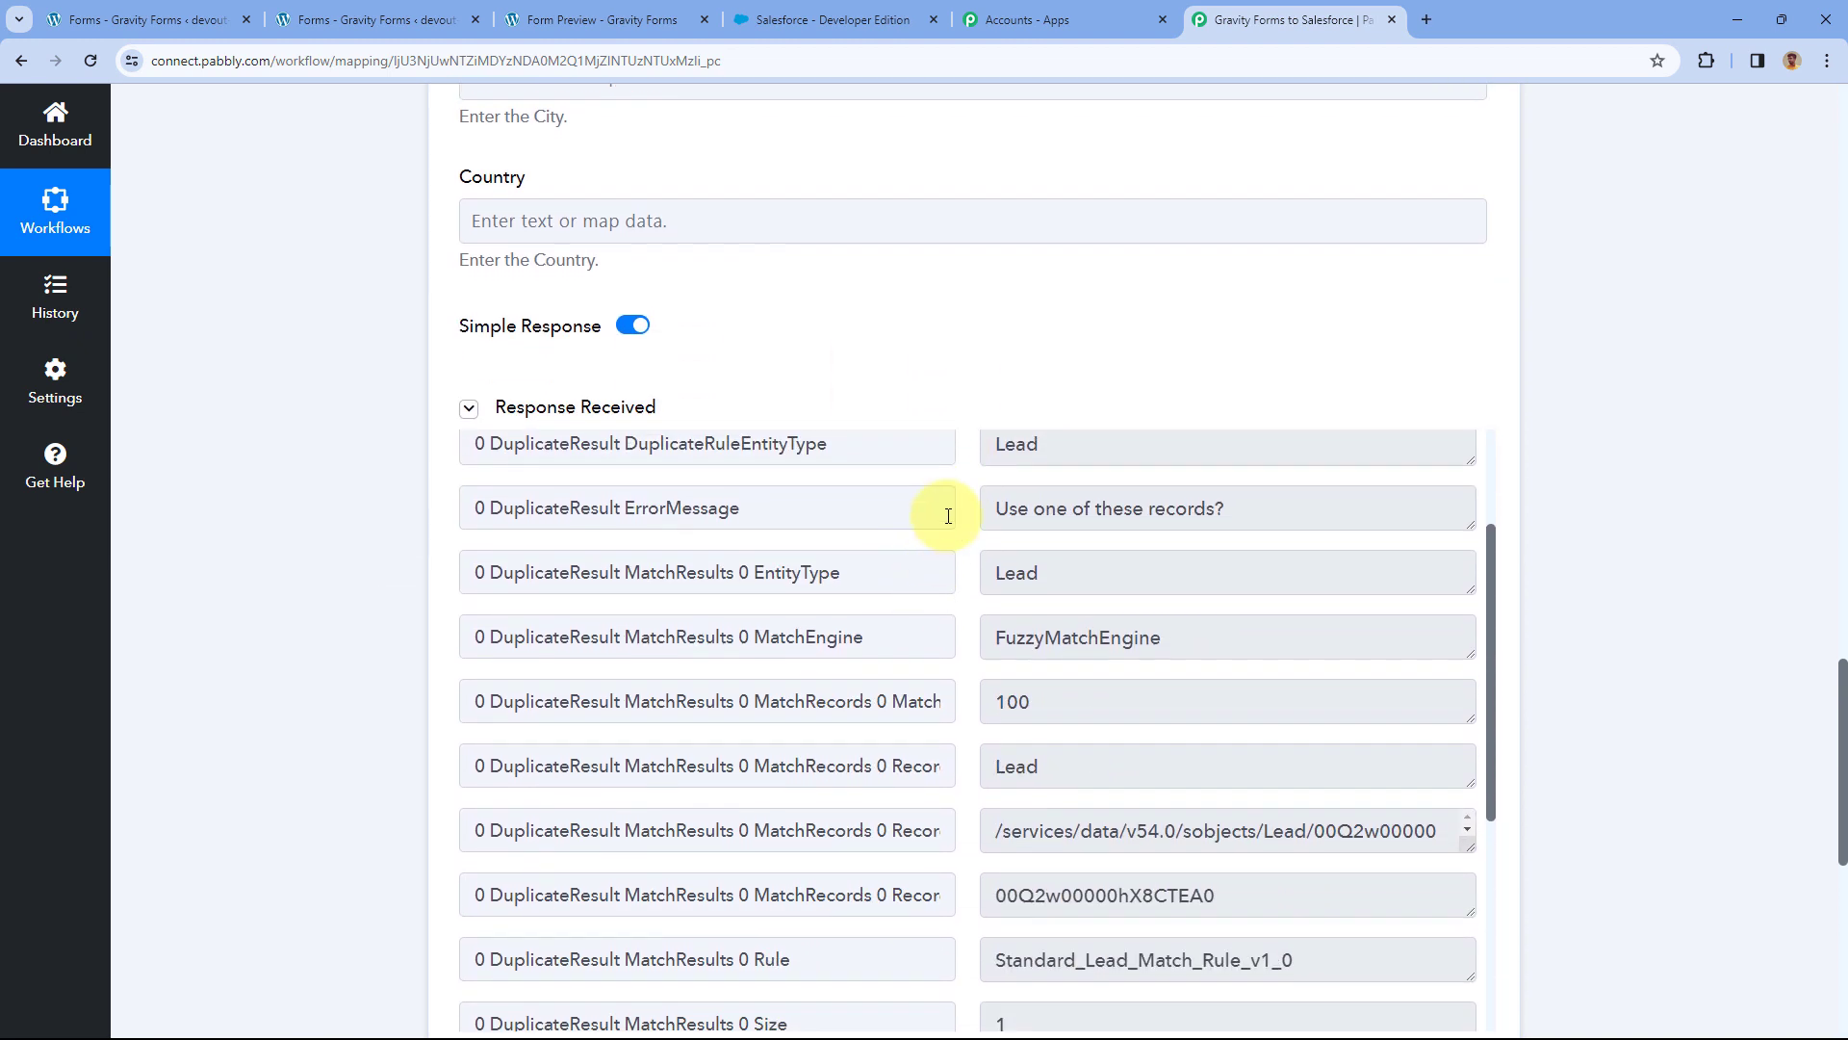
{"action": "scroll", "coordinate": [959, 661], "scroll_direction": "up", "scroll_amount": 1}
{"action": "scroll", "coordinate": [957, 616], "scroll_direction": "up", "scroll_amount": 1}
{"action": "scroll", "coordinate": [900, 417], "scroll_direction": "up", "scroll_amount": 4}
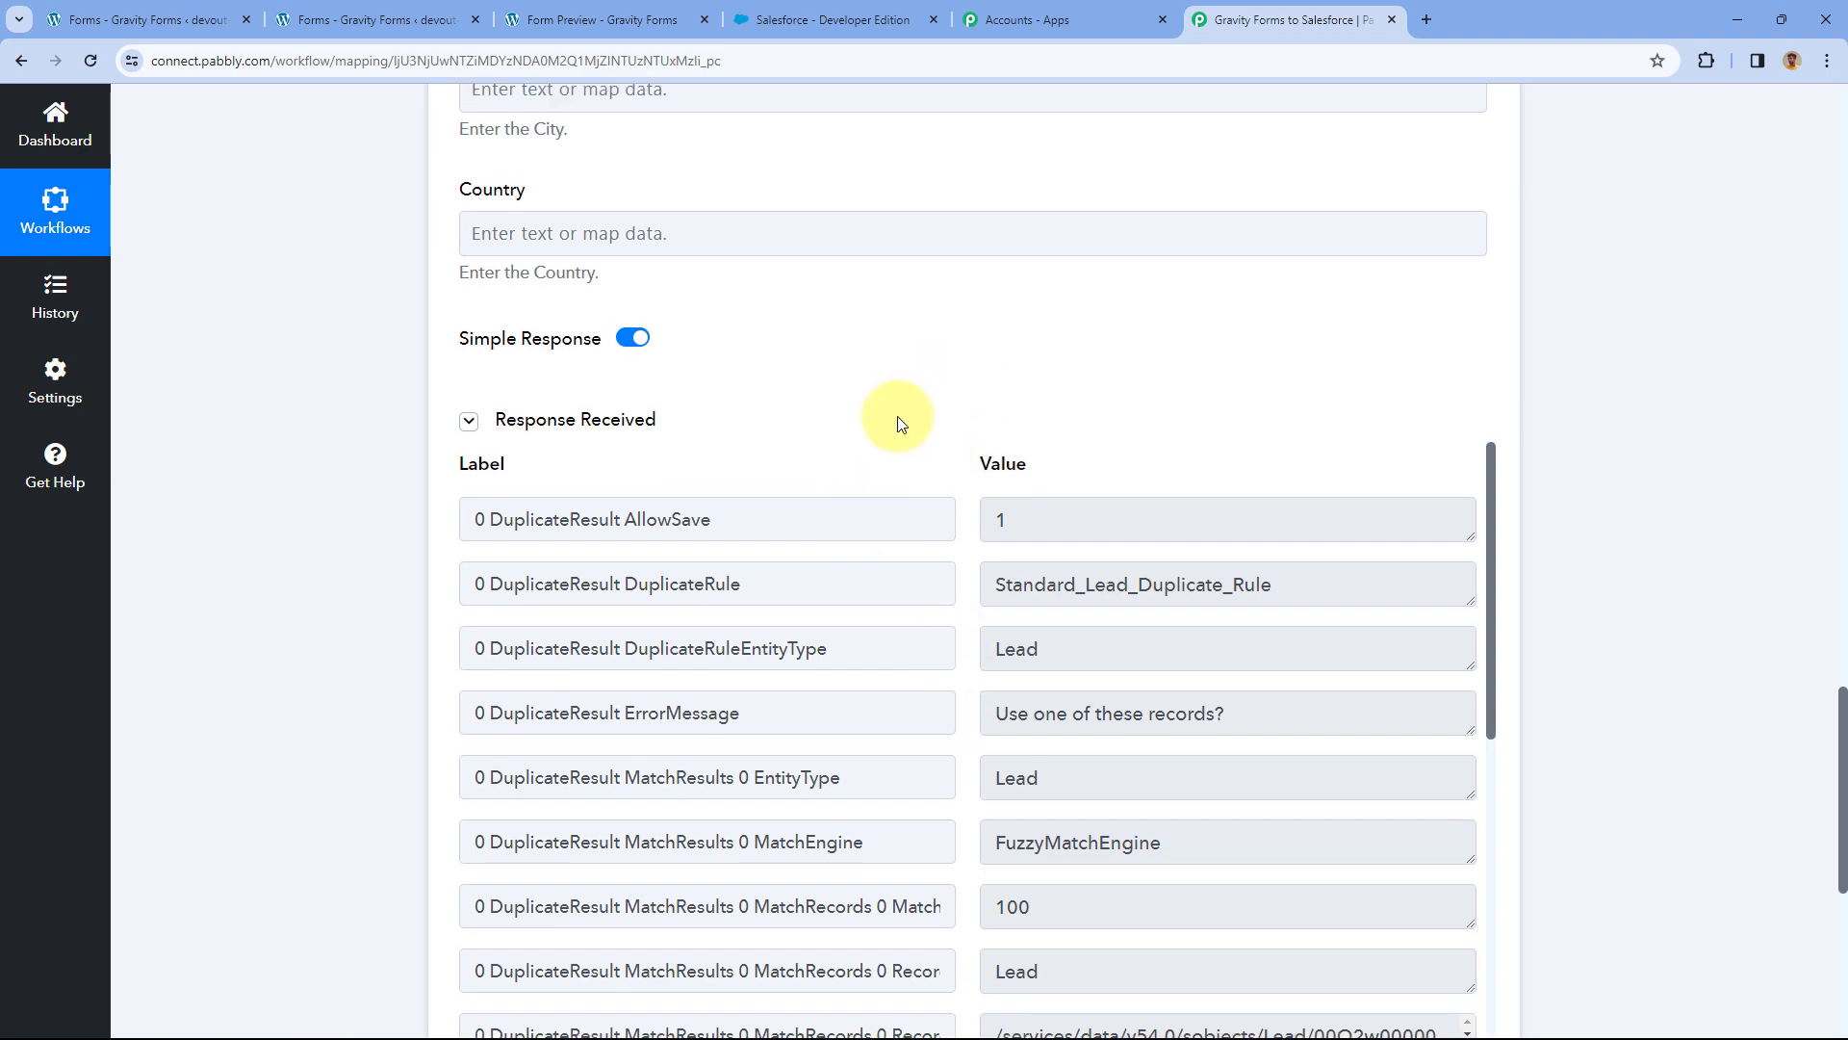
{"action": "scroll", "coordinate": [871, 539], "scroll_direction": "up", "scroll_amount": 15}
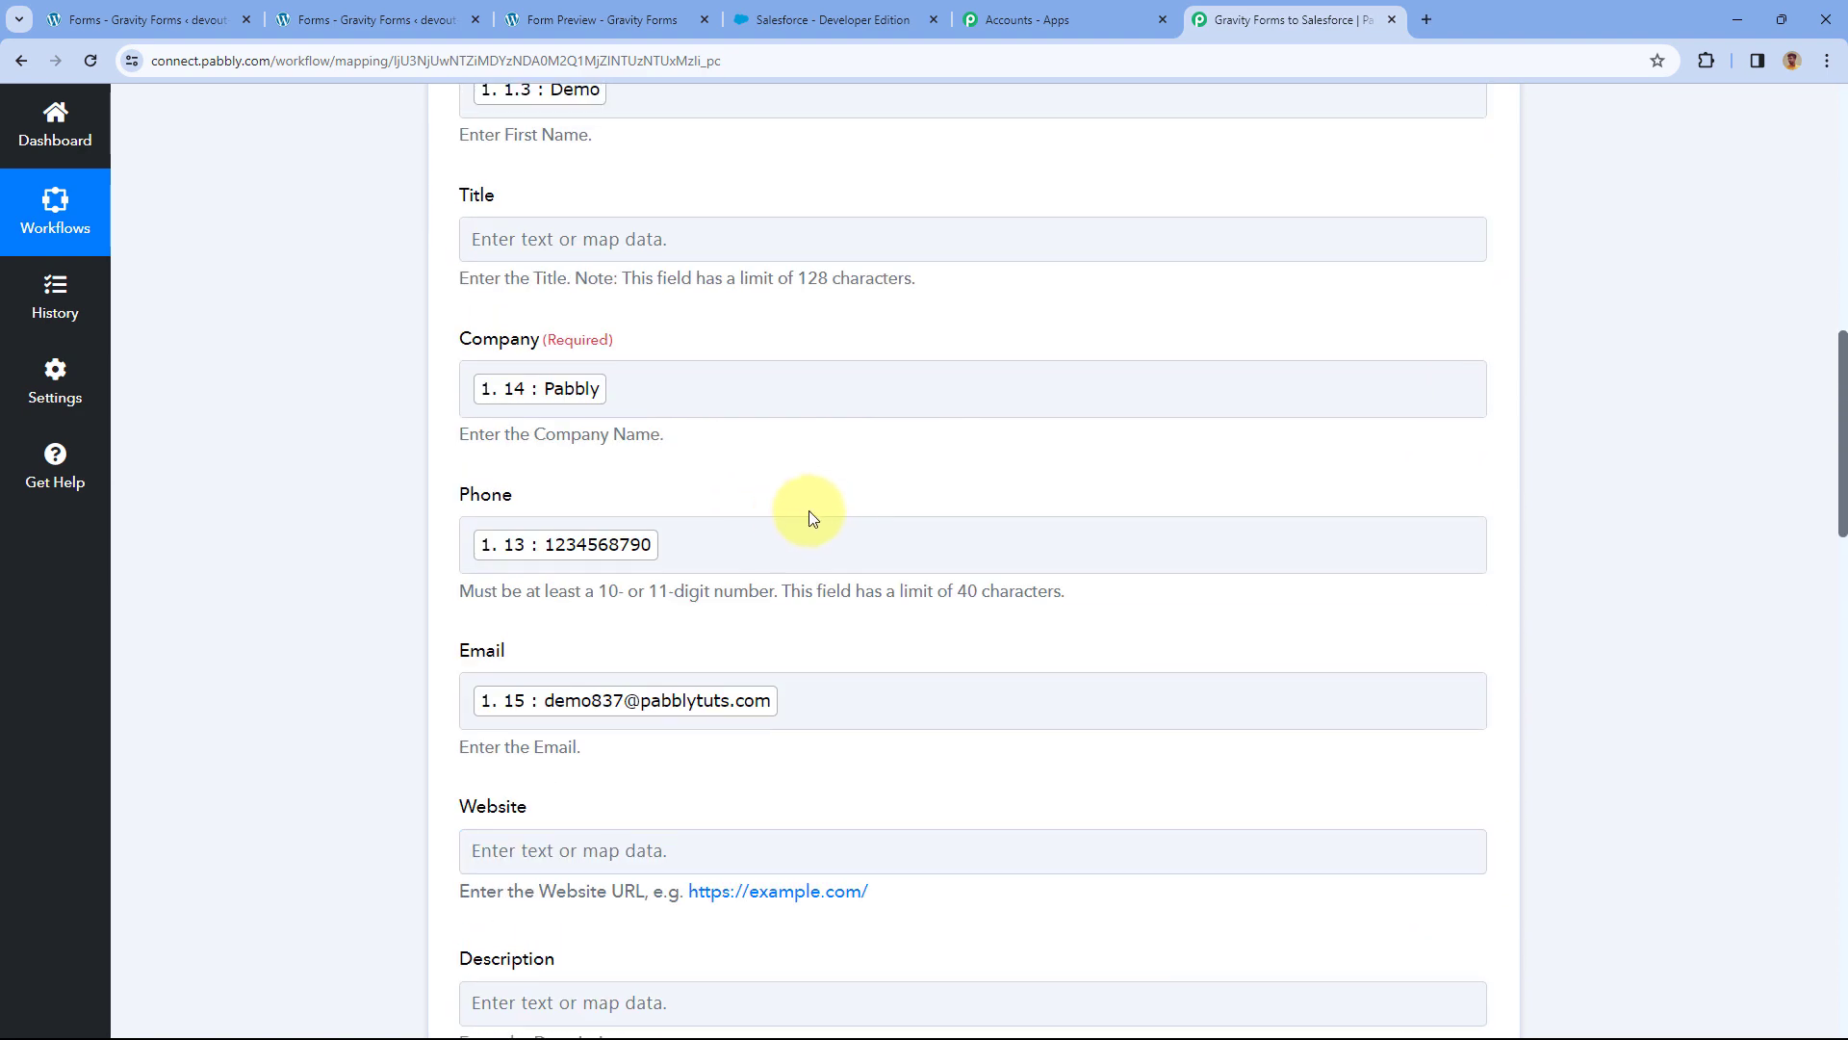
{"action": "scroll", "coordinate": [742, 437], "scroll_direction": "up", "scroll_amount": 1}
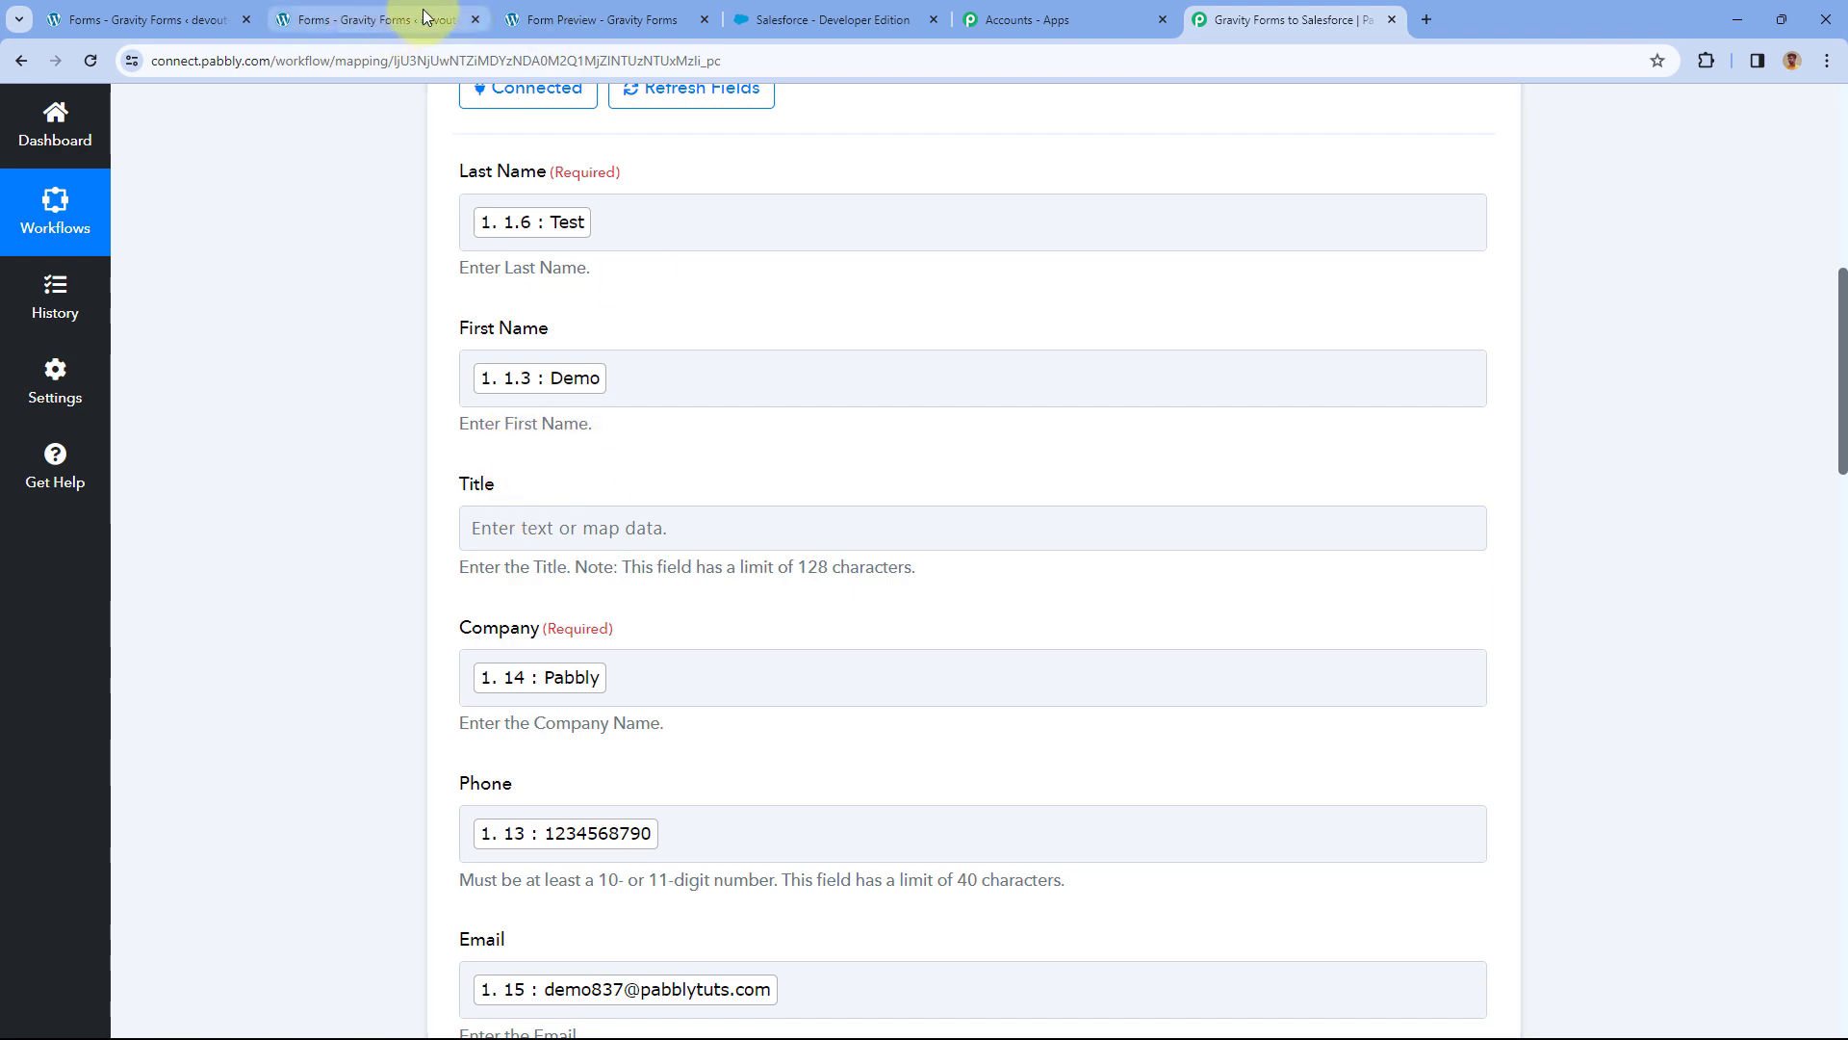
Bring up the Salesforce Developer Edition home page.
{"action": "left_click", "coordinate": [395, 19]}
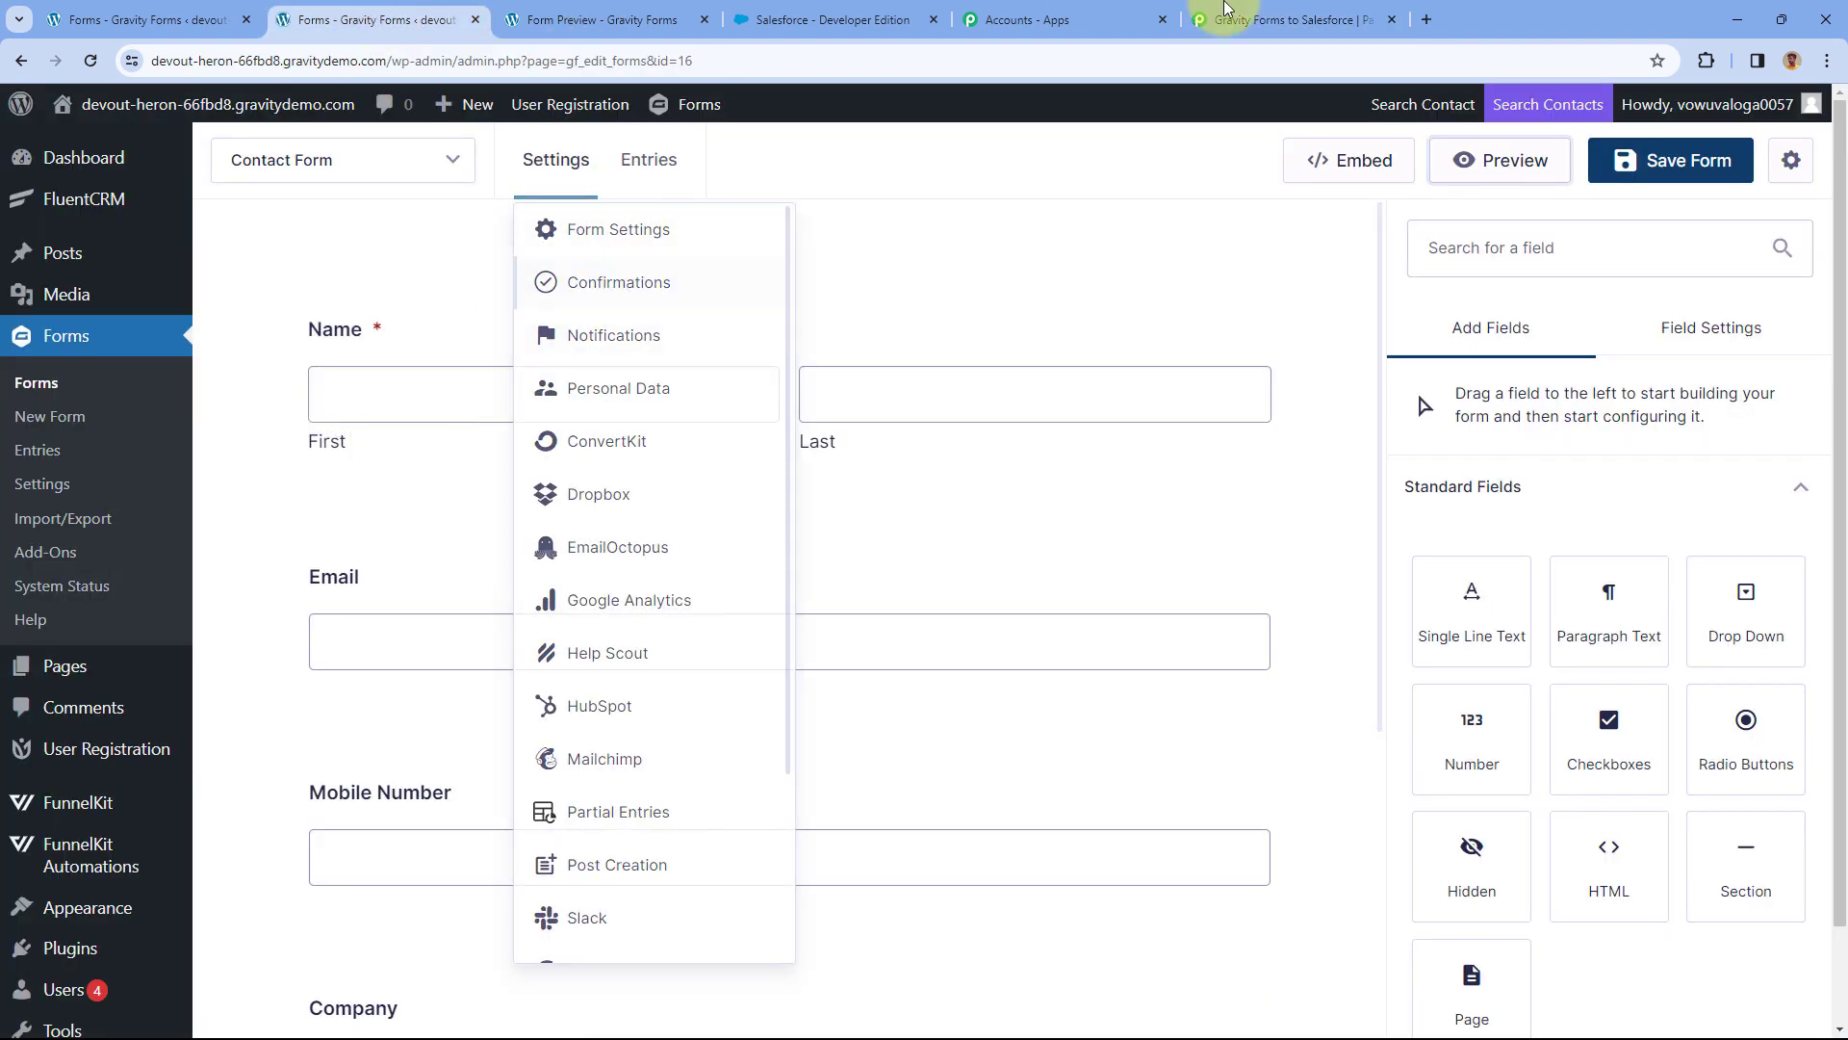
{"action": "left_click", "coordinate": [1302, 10]}
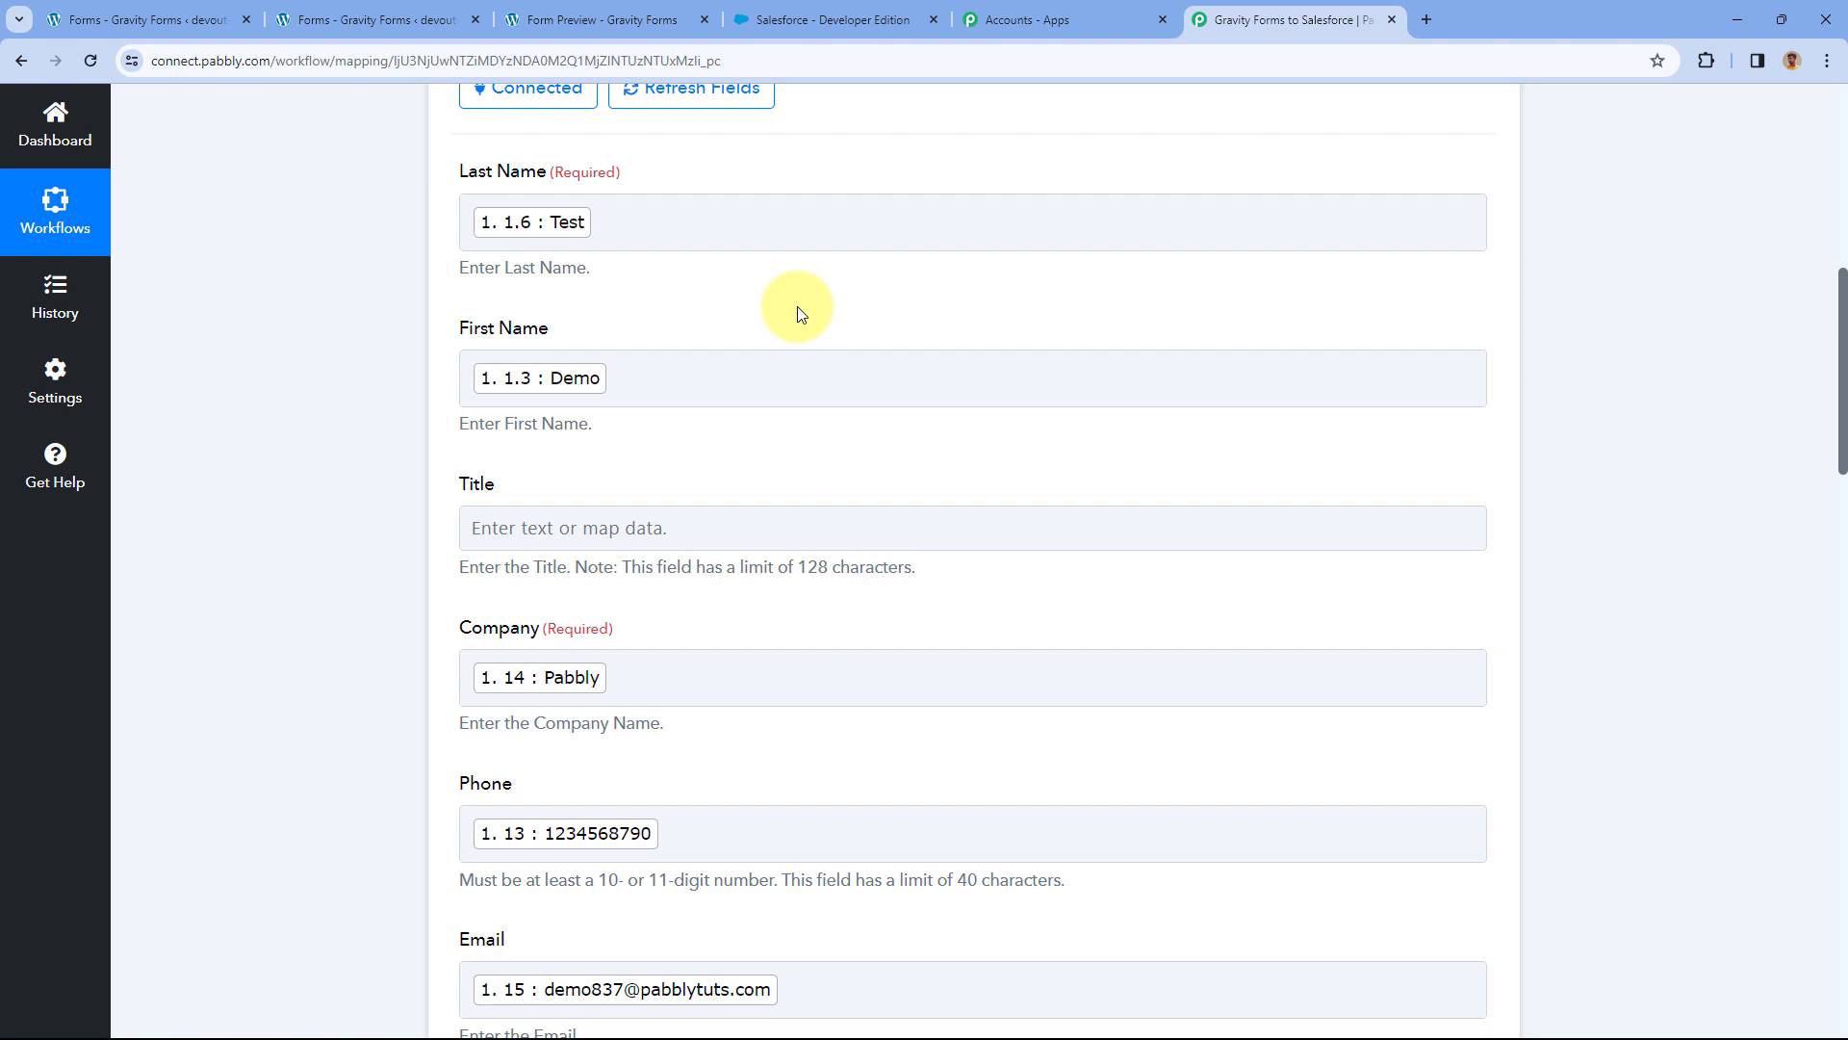
{"action": "left_click", "coordinate": [847, 20]}
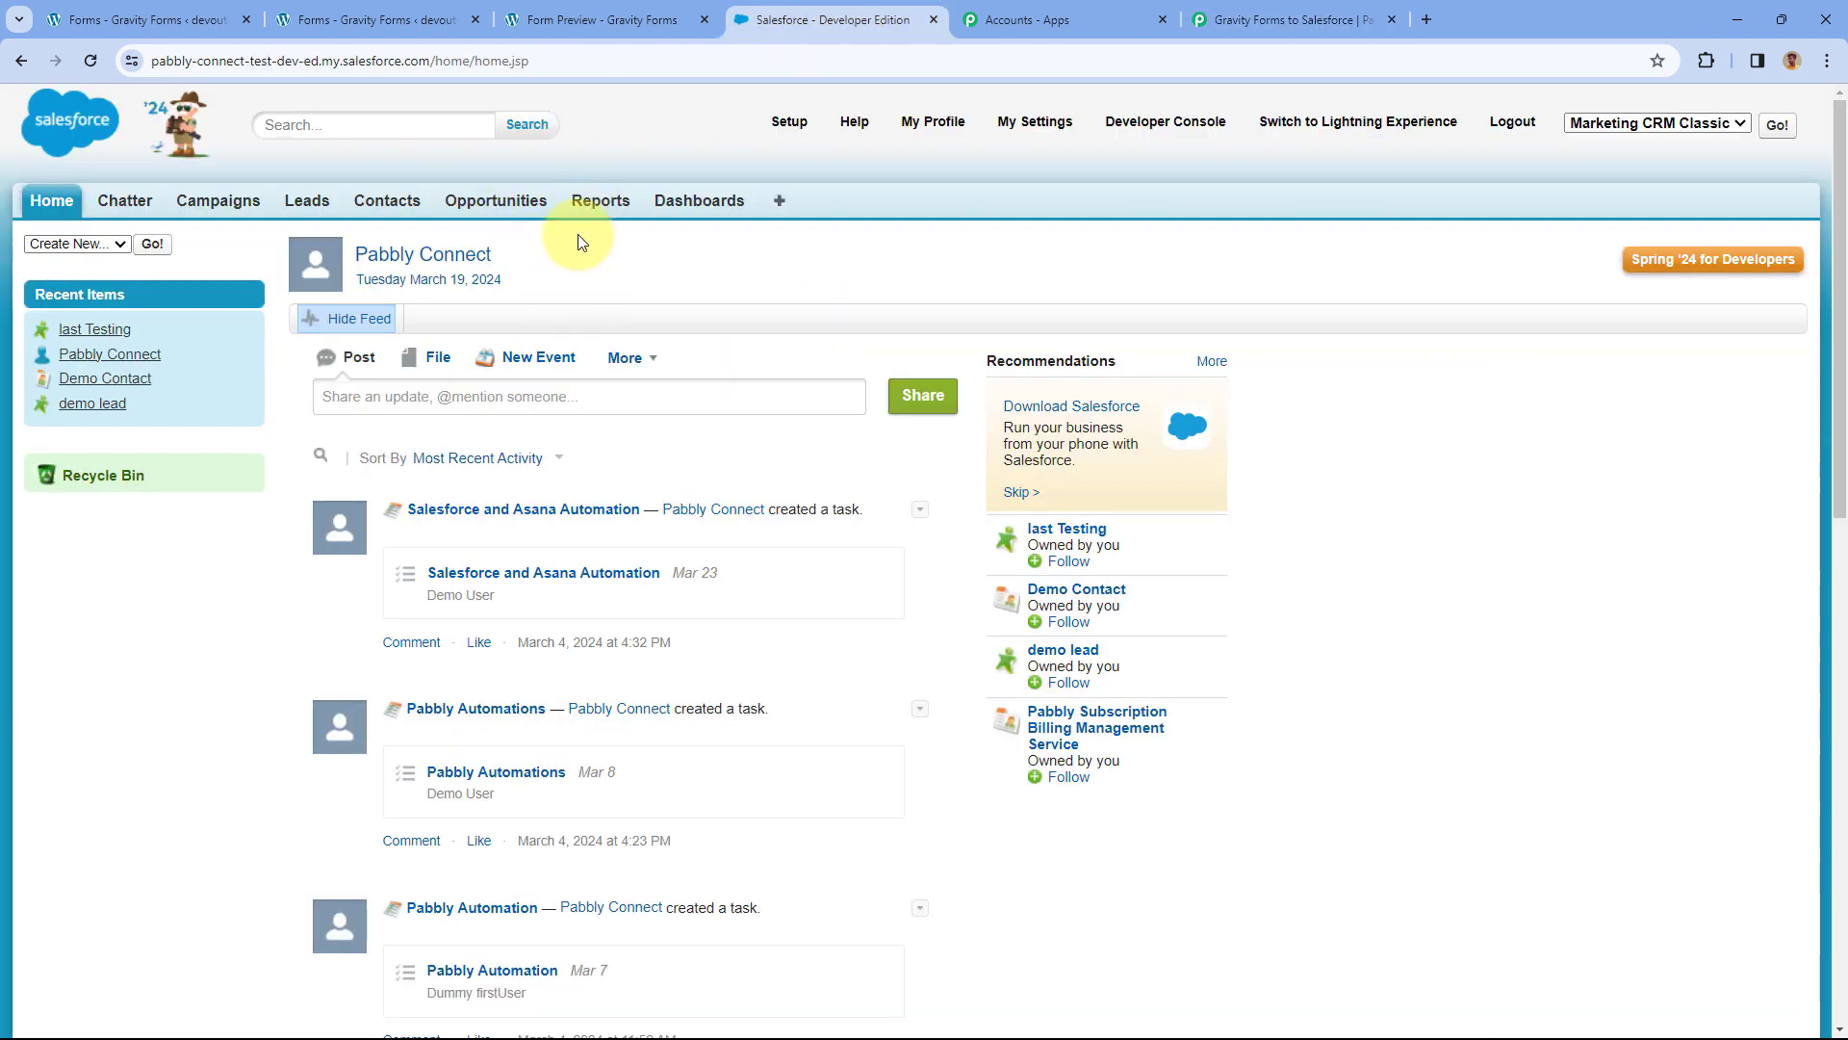
Open the 'Test, Demo' lead from the Salesforce Leads list.
{"action": "left_click", "coordinate": [300, 208]}
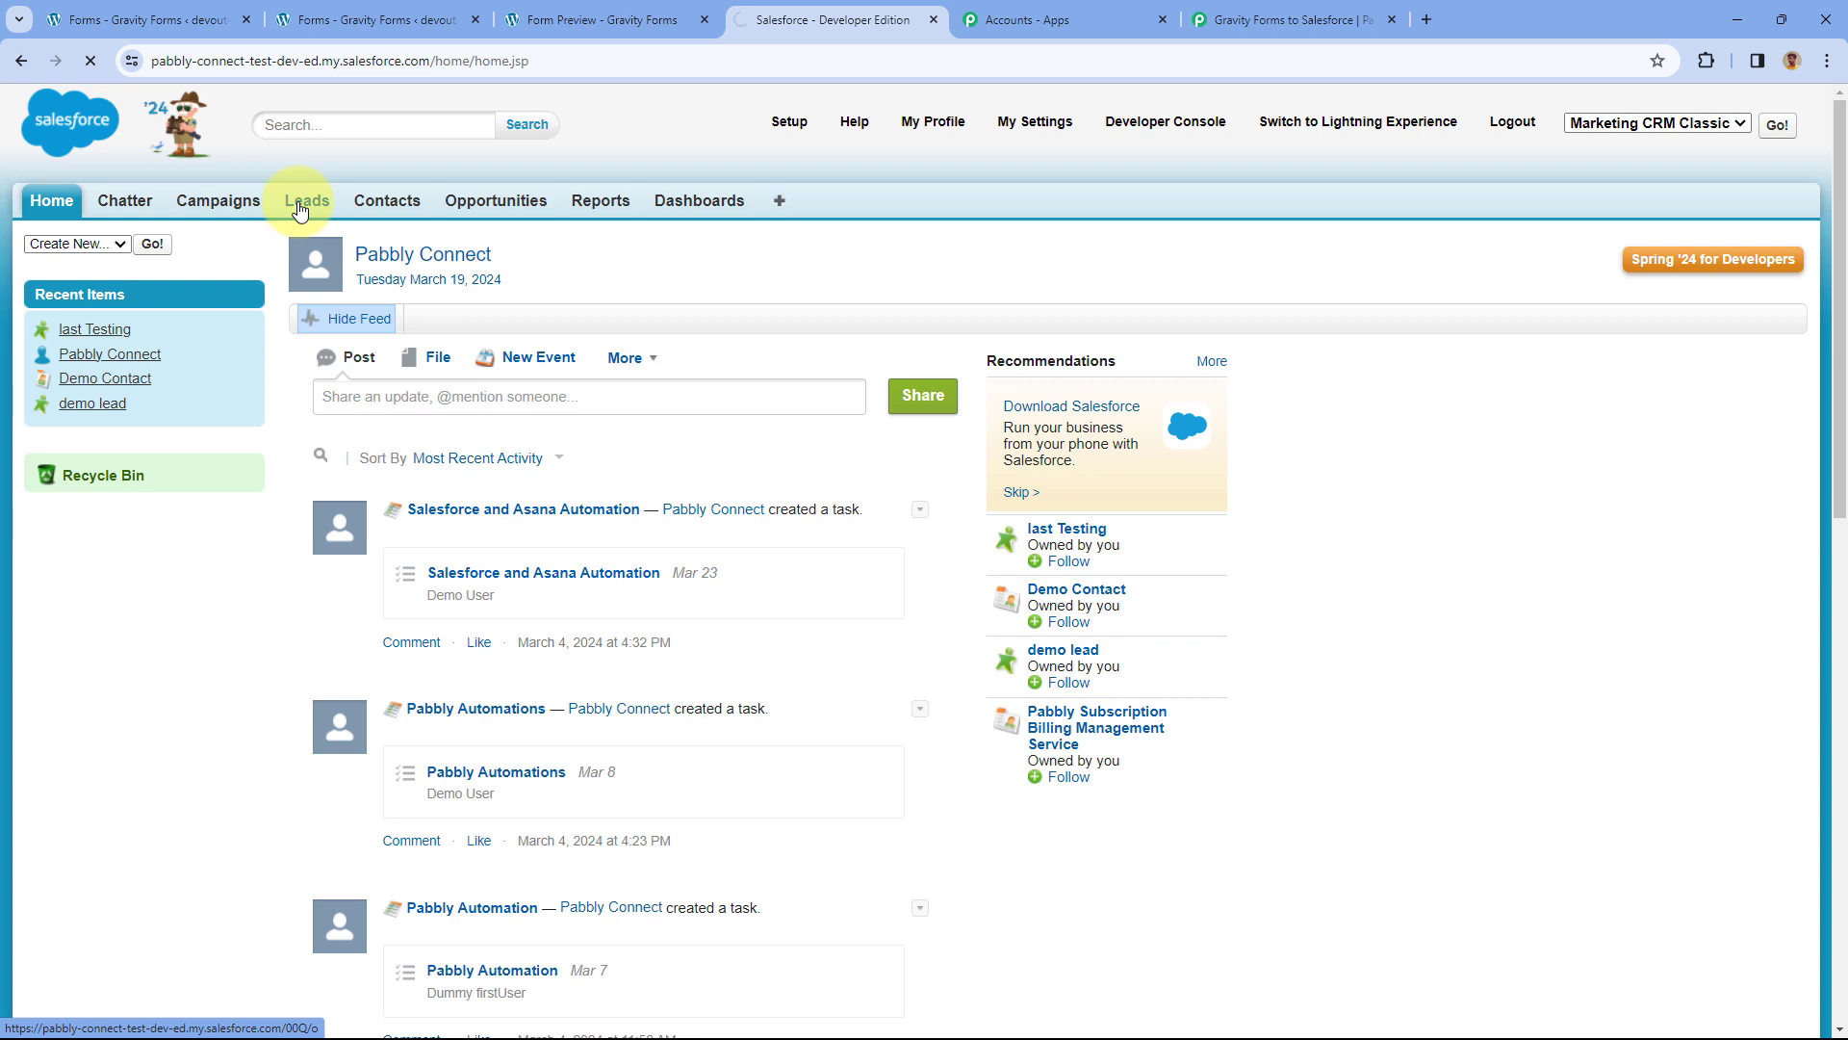
{"action": "left_click", "coordinate": [373, 462]}
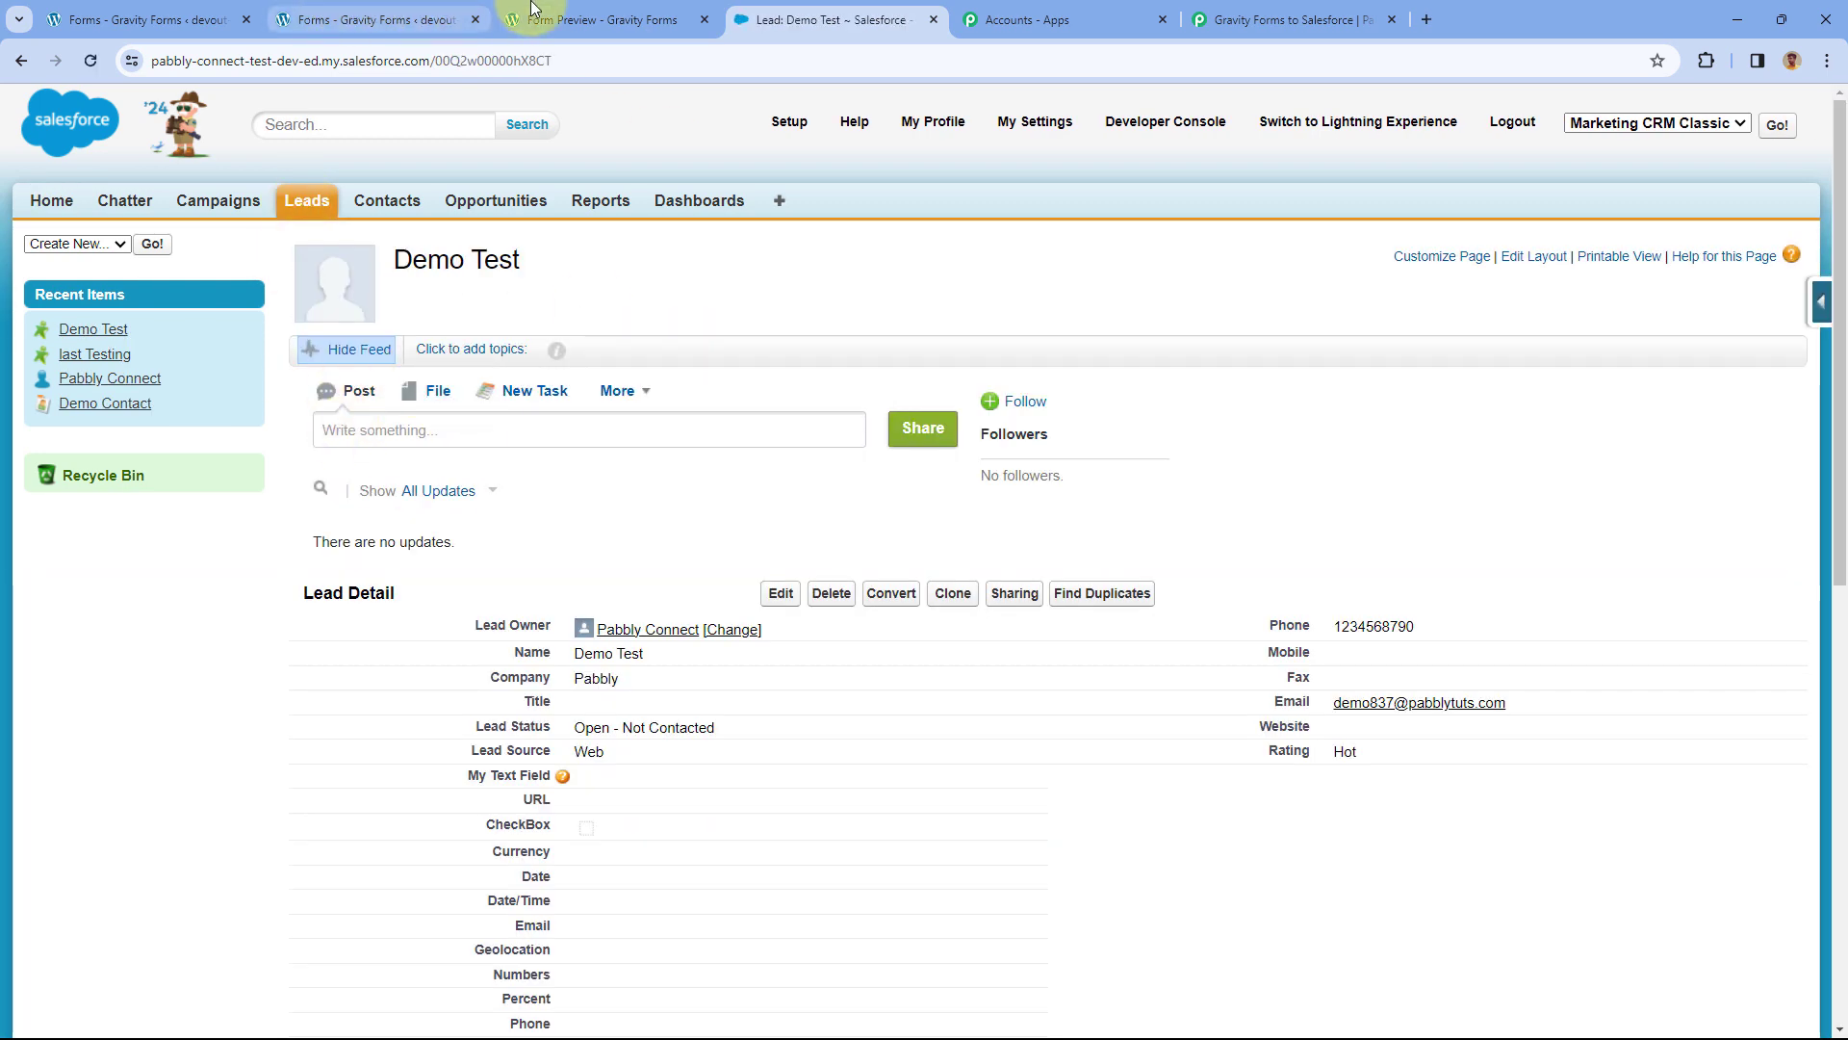
{"action": "left_click", "coordinate": [532, 12]}
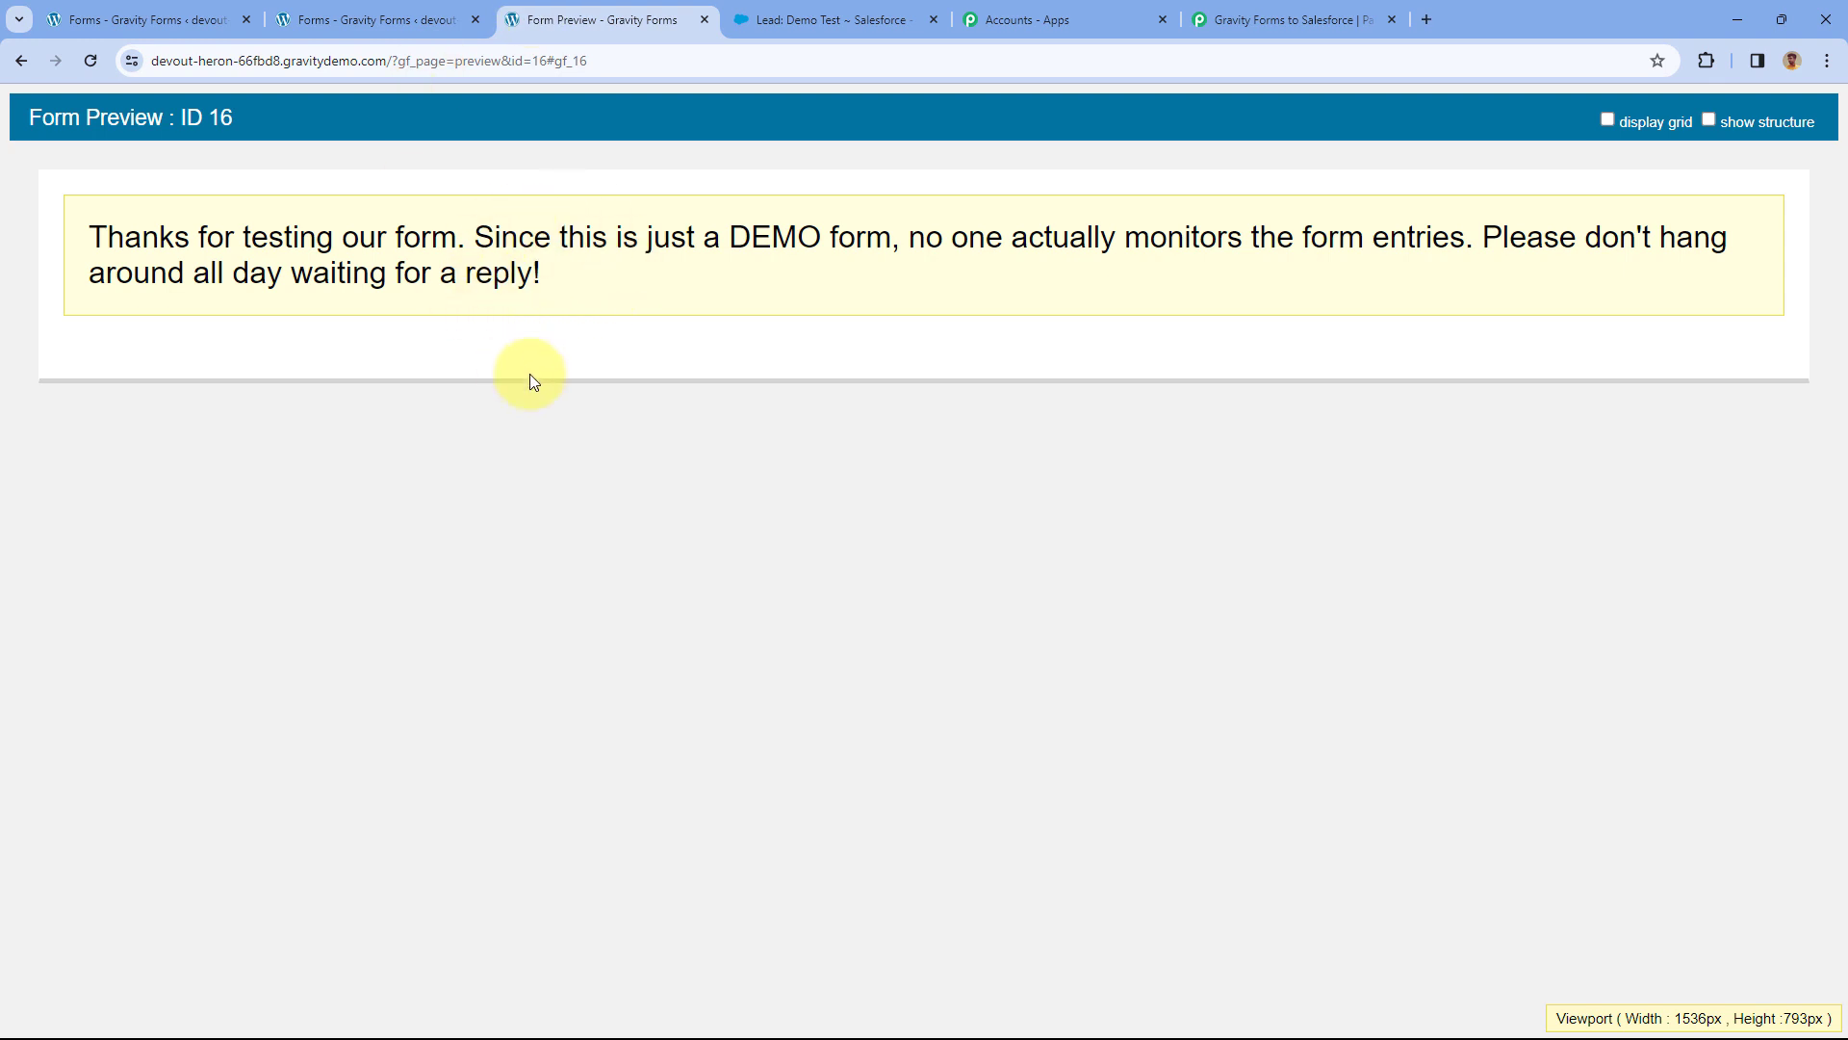
{"action": "left_click", "coordinate": [824, 12]}
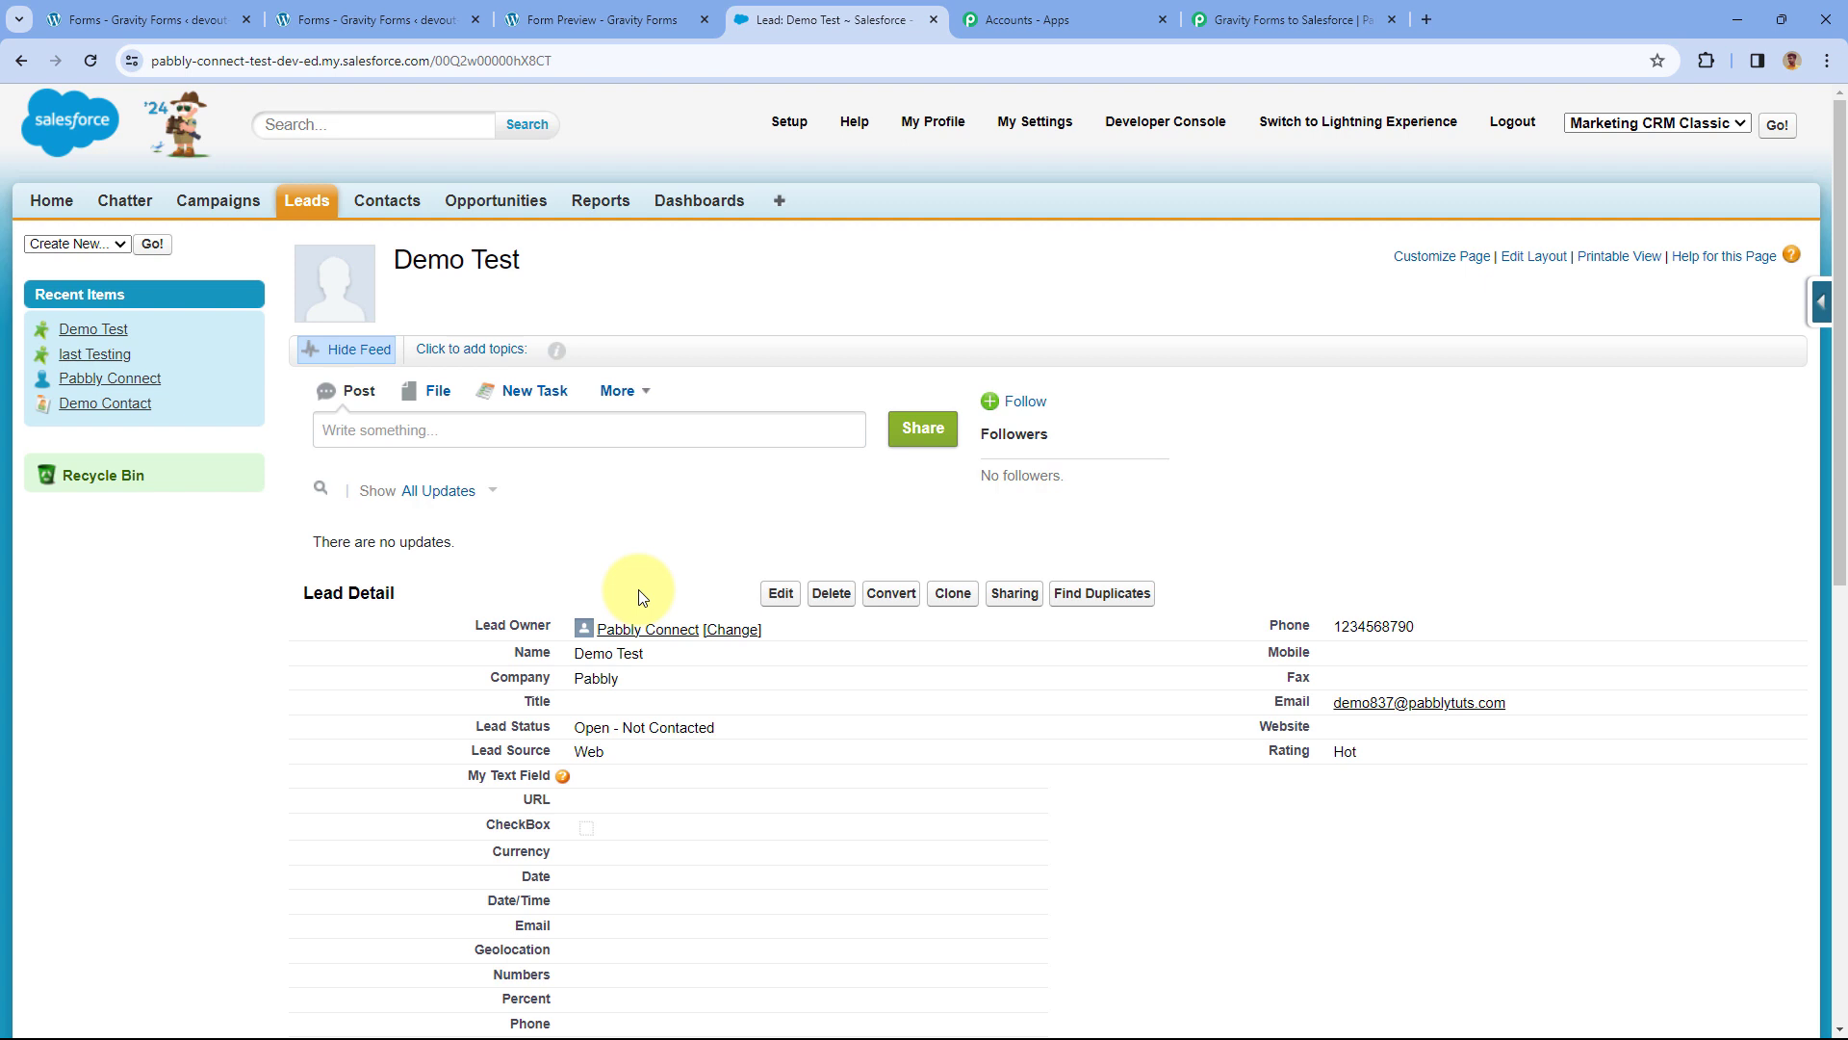
Verify the lead's name, company, phone, email, Lead Source Web and Status Open - Not Contacted.
{"action": "left_click_drag", "start_coordinate": [645, 654], "coordinate": [575, 654]}
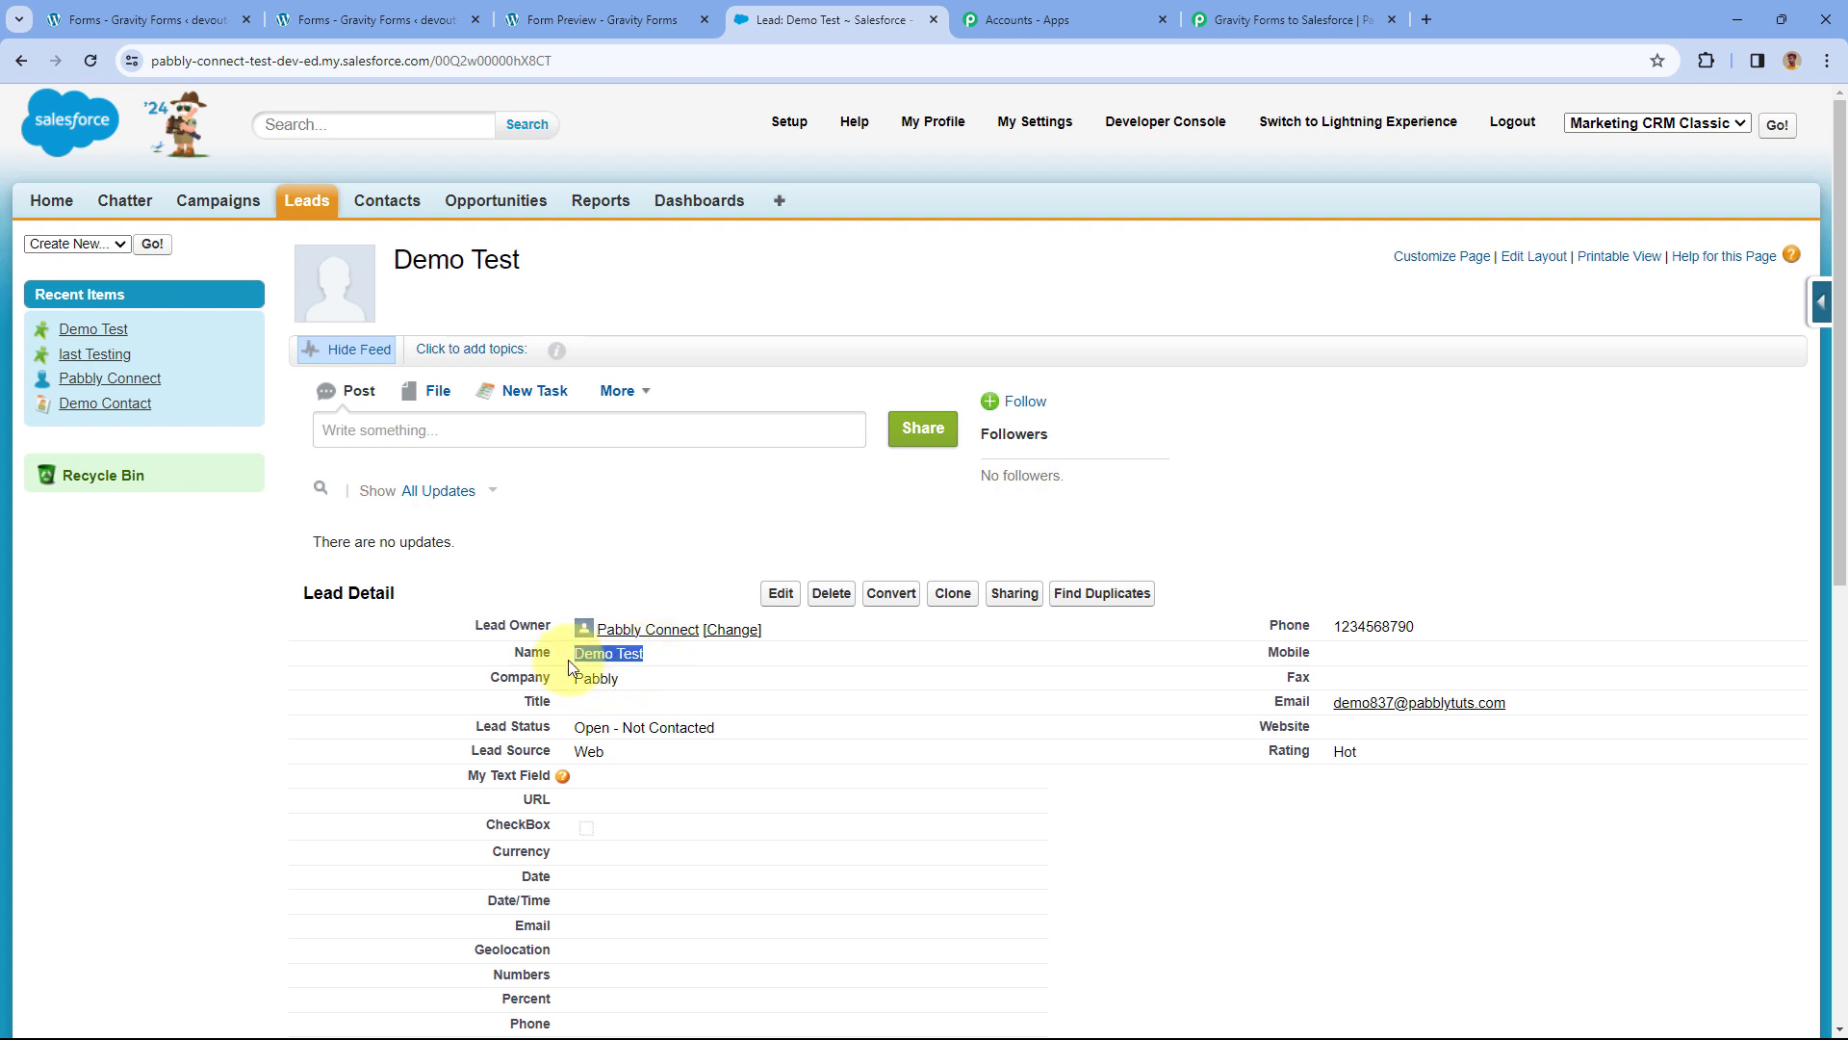
{"action": "scroll", "coordinate": [553, 598], "scroll_direction": "down", "scroll_amount": 1}
{"action": "scroll", "coordinate": [554, 584], "scroll_direction": "down", "scroll_amount": 2}
{"action": "left_click_drag", "start_coordinate": [635, 486], "coordinate": [573, 488]}
{"action": "left_click_drag", "start_coordinate": [1435, 434], "coordinate": [1338, 434]}
{"action": "left_click", "coordinate": [1427, 517]}
{"action": "left_click_drag", "start_coordinate": [1506, 511], "coordinate": [1333, 568]}
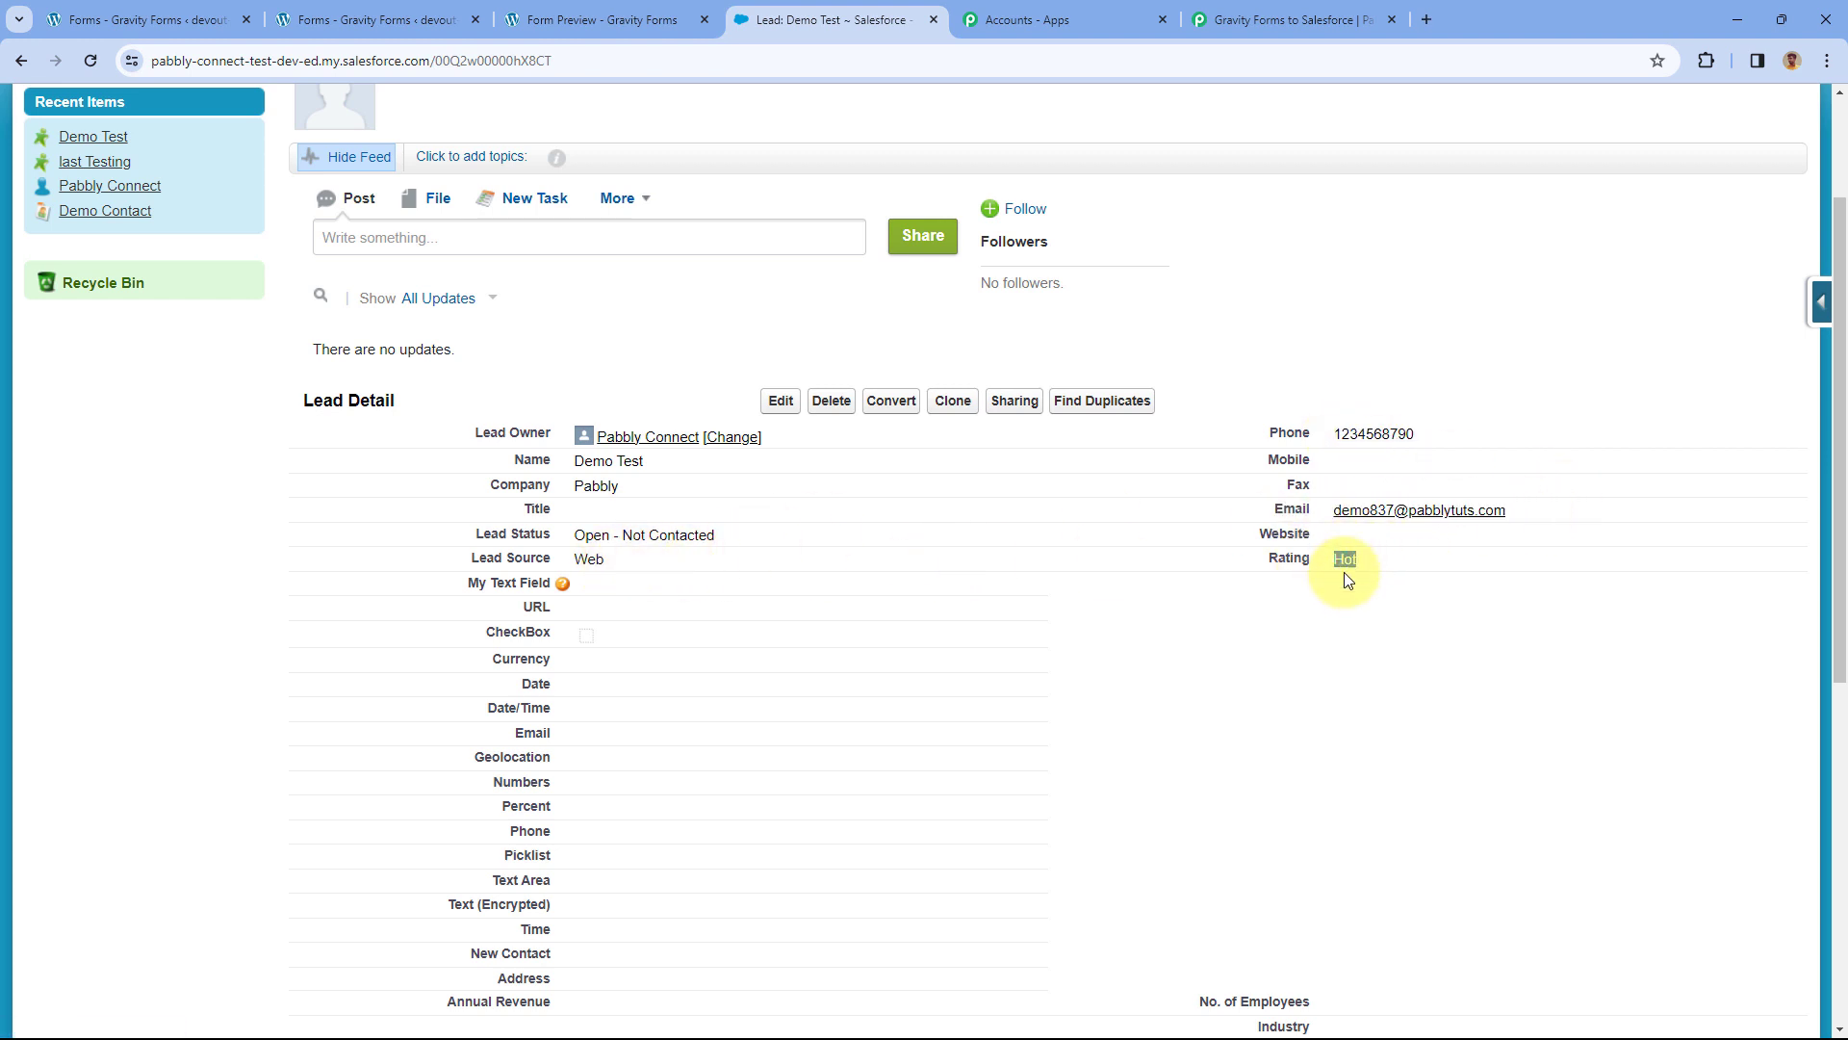
{"action": "left_click_drag", "start_coordinate": [607, 560], "coordinate": [576, 560]}
{"action": "left_click_drag", "start_coordinate": [752, 532], "coordinate": [578, 533]}
{"action": "left_click", "coordinate": [691, 323]}
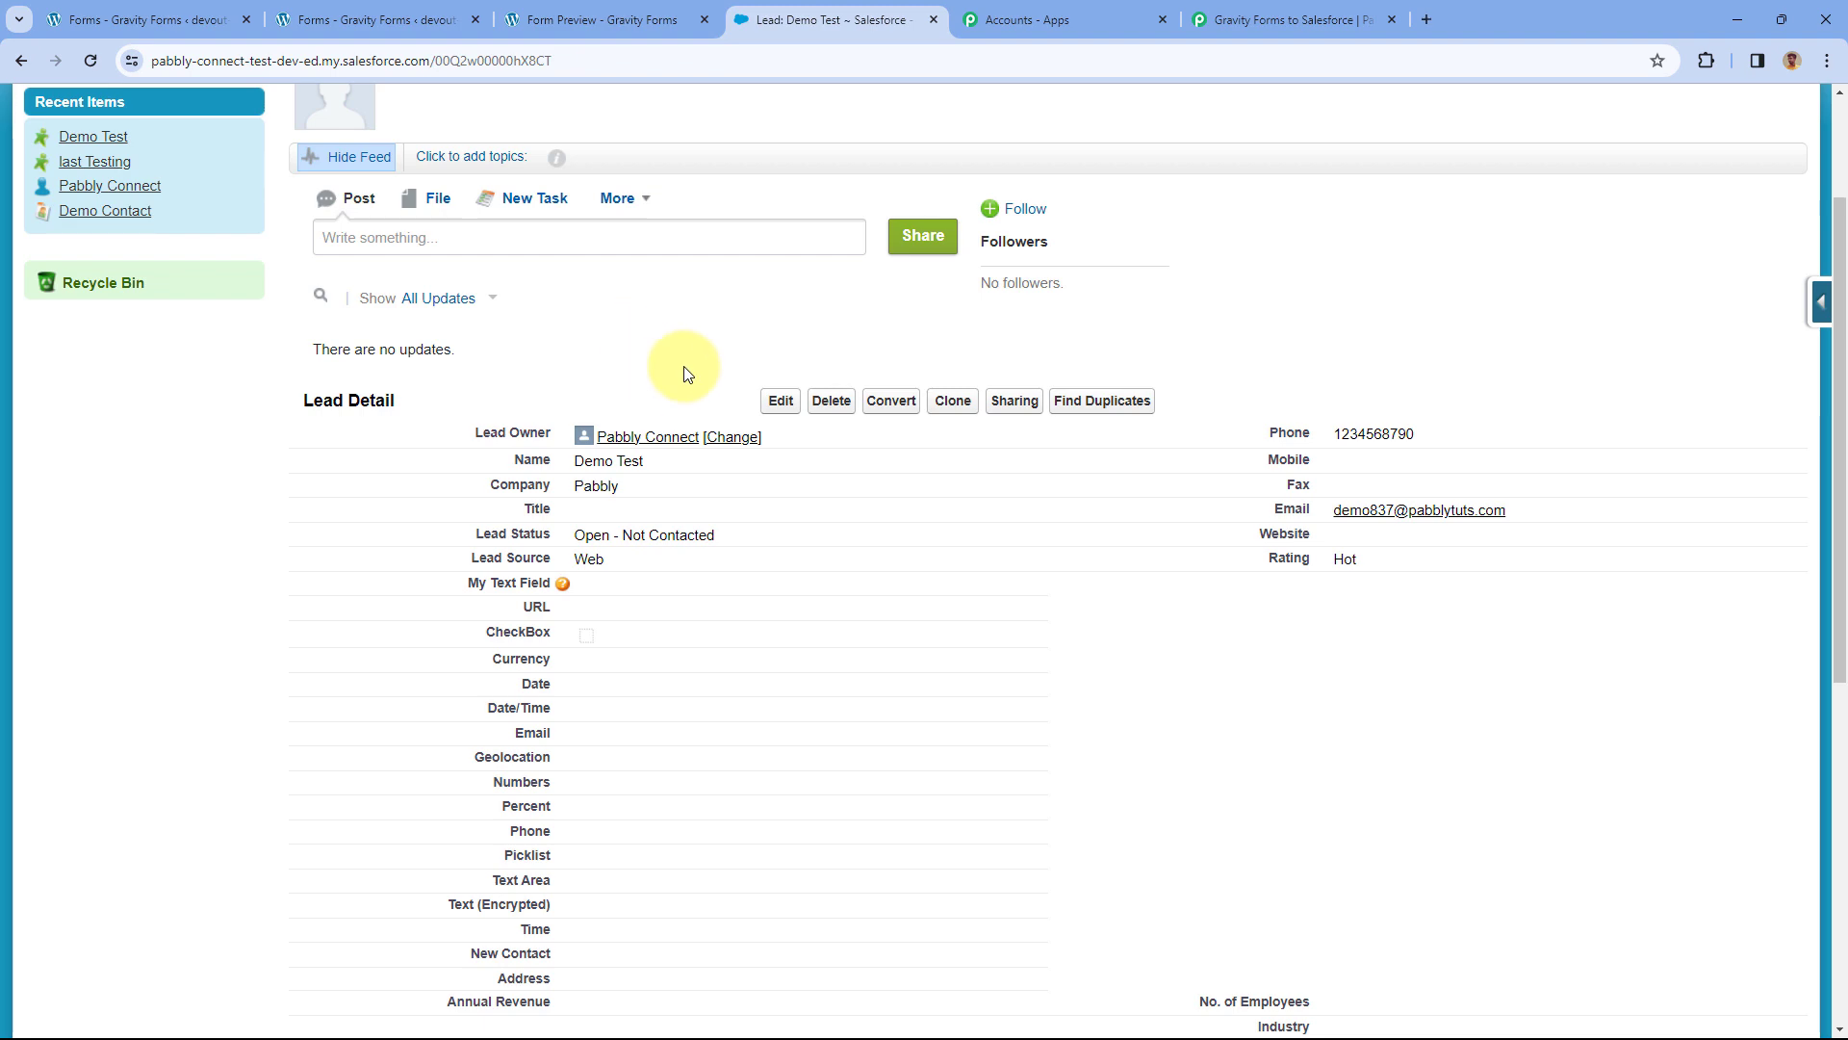
Back in Pabbly, collapse the Salesforce Create Lead step.
{"action": "left_click", "coordinate": [1285, 19]}
{"action": "scroll", "coordinate": [916, 354], "scroll_direction": "up", "scroll_amount": 5}
{"action": "scroll", "coordinate": [963, 404], "scroll_direction": "up", "scroll_amount": 2}
{"action": "left_click", "coordinate": [1025, 428]}
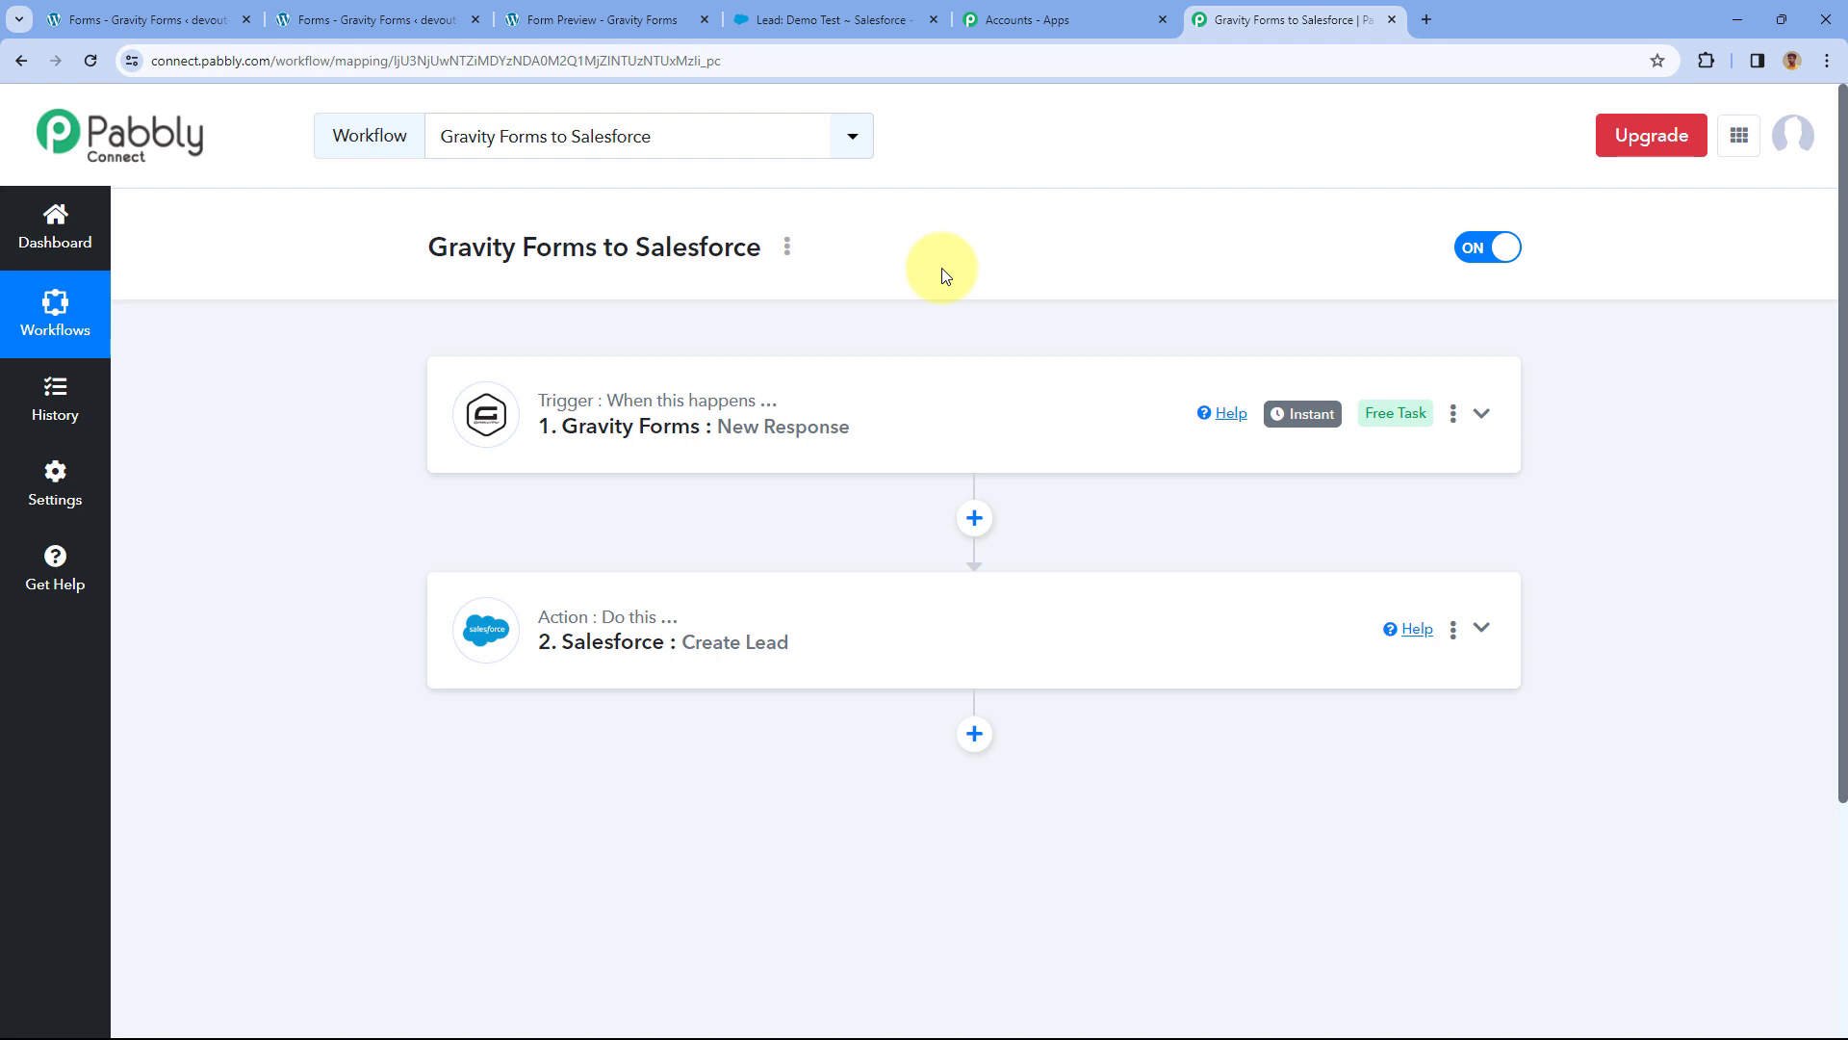
Switch to the Gravity Forms Form Preview browser tab.
{"action": "left_click", "coordinate": [592, 19]}
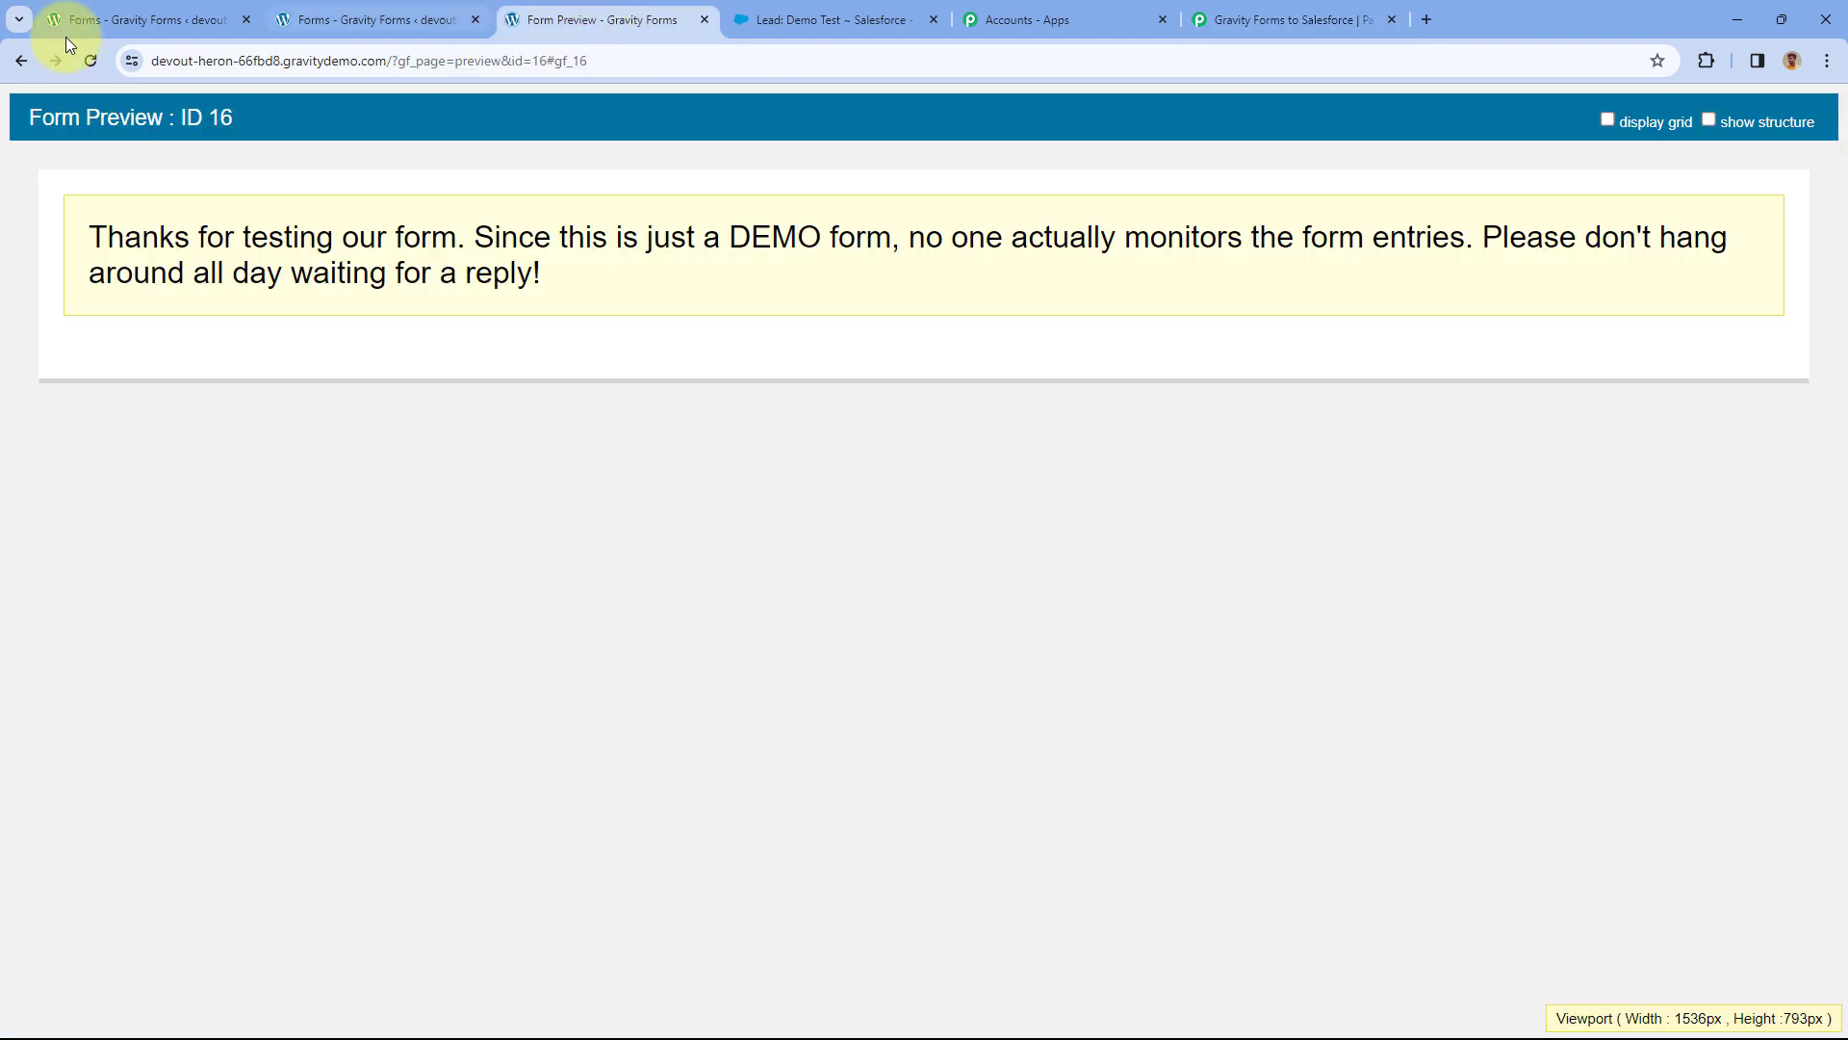
Reload the form preview and fill in first name 'Dummy' and the last name.
{"action": "left_click", "coordinate": [89, 61]}
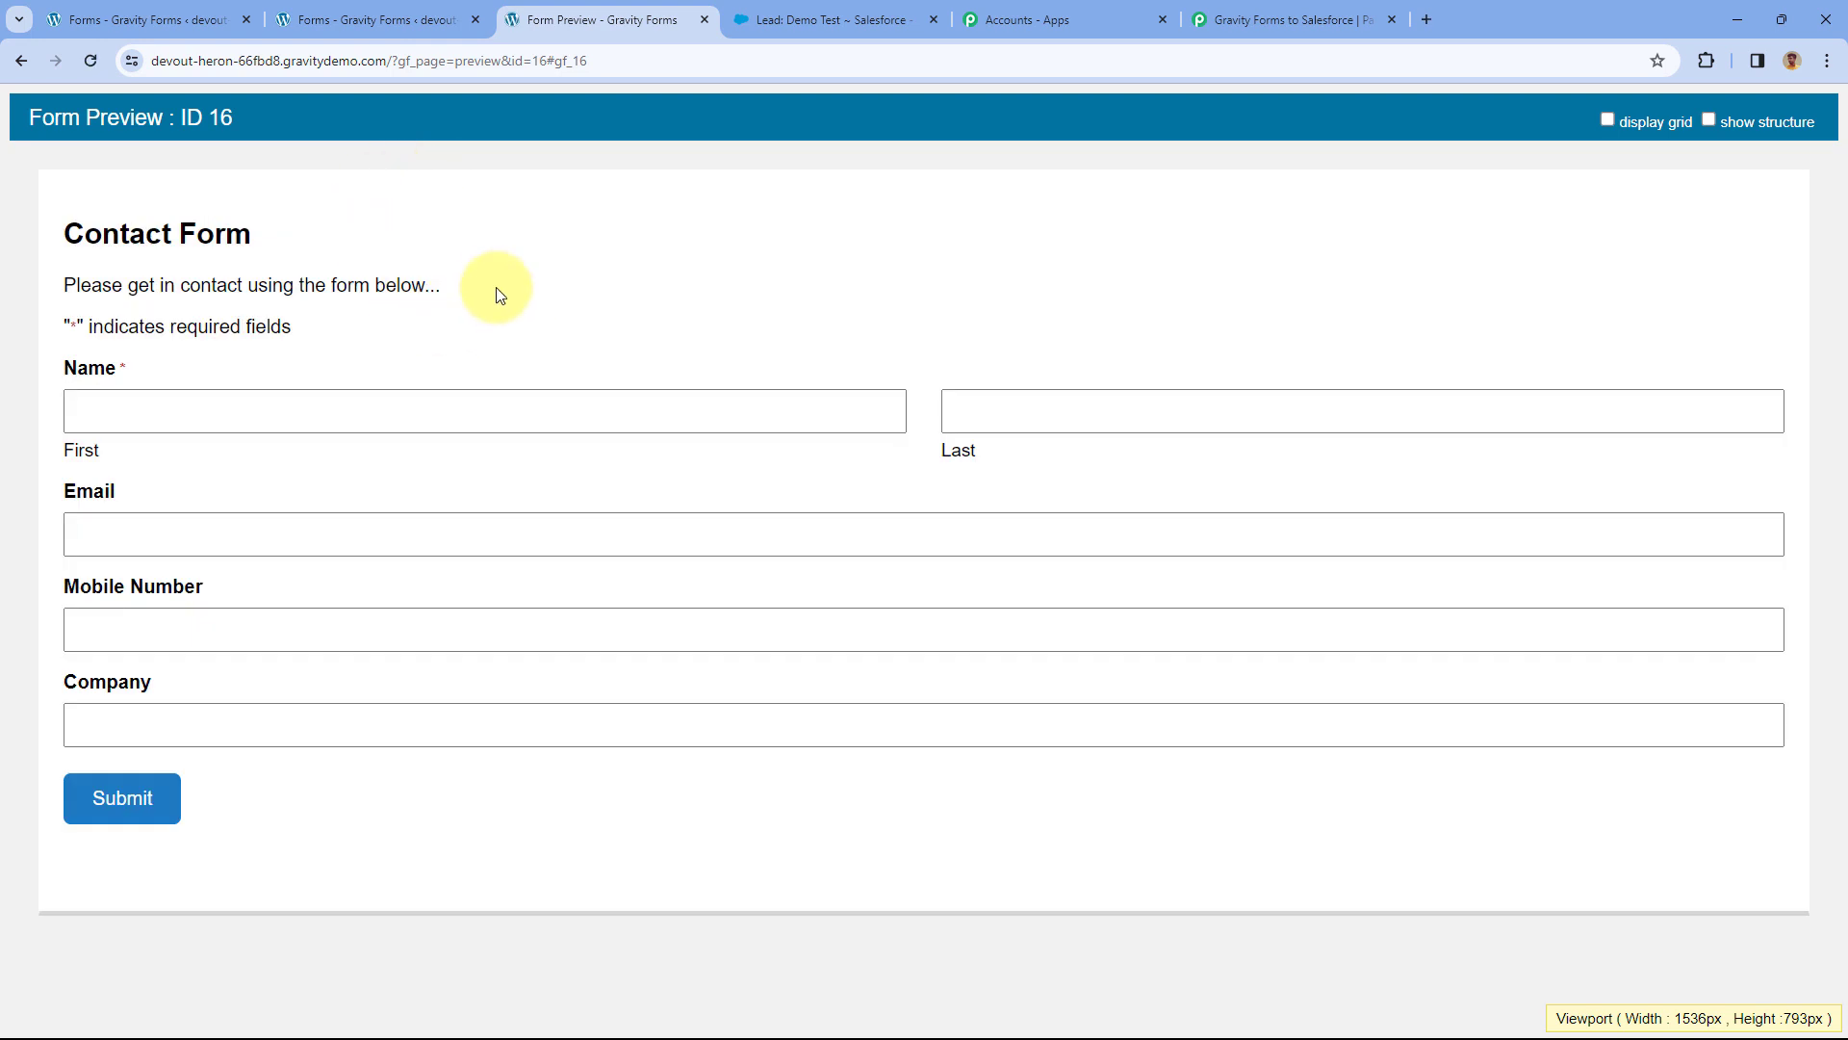
{"action": "left_click", "coordinate": [171, 430]}
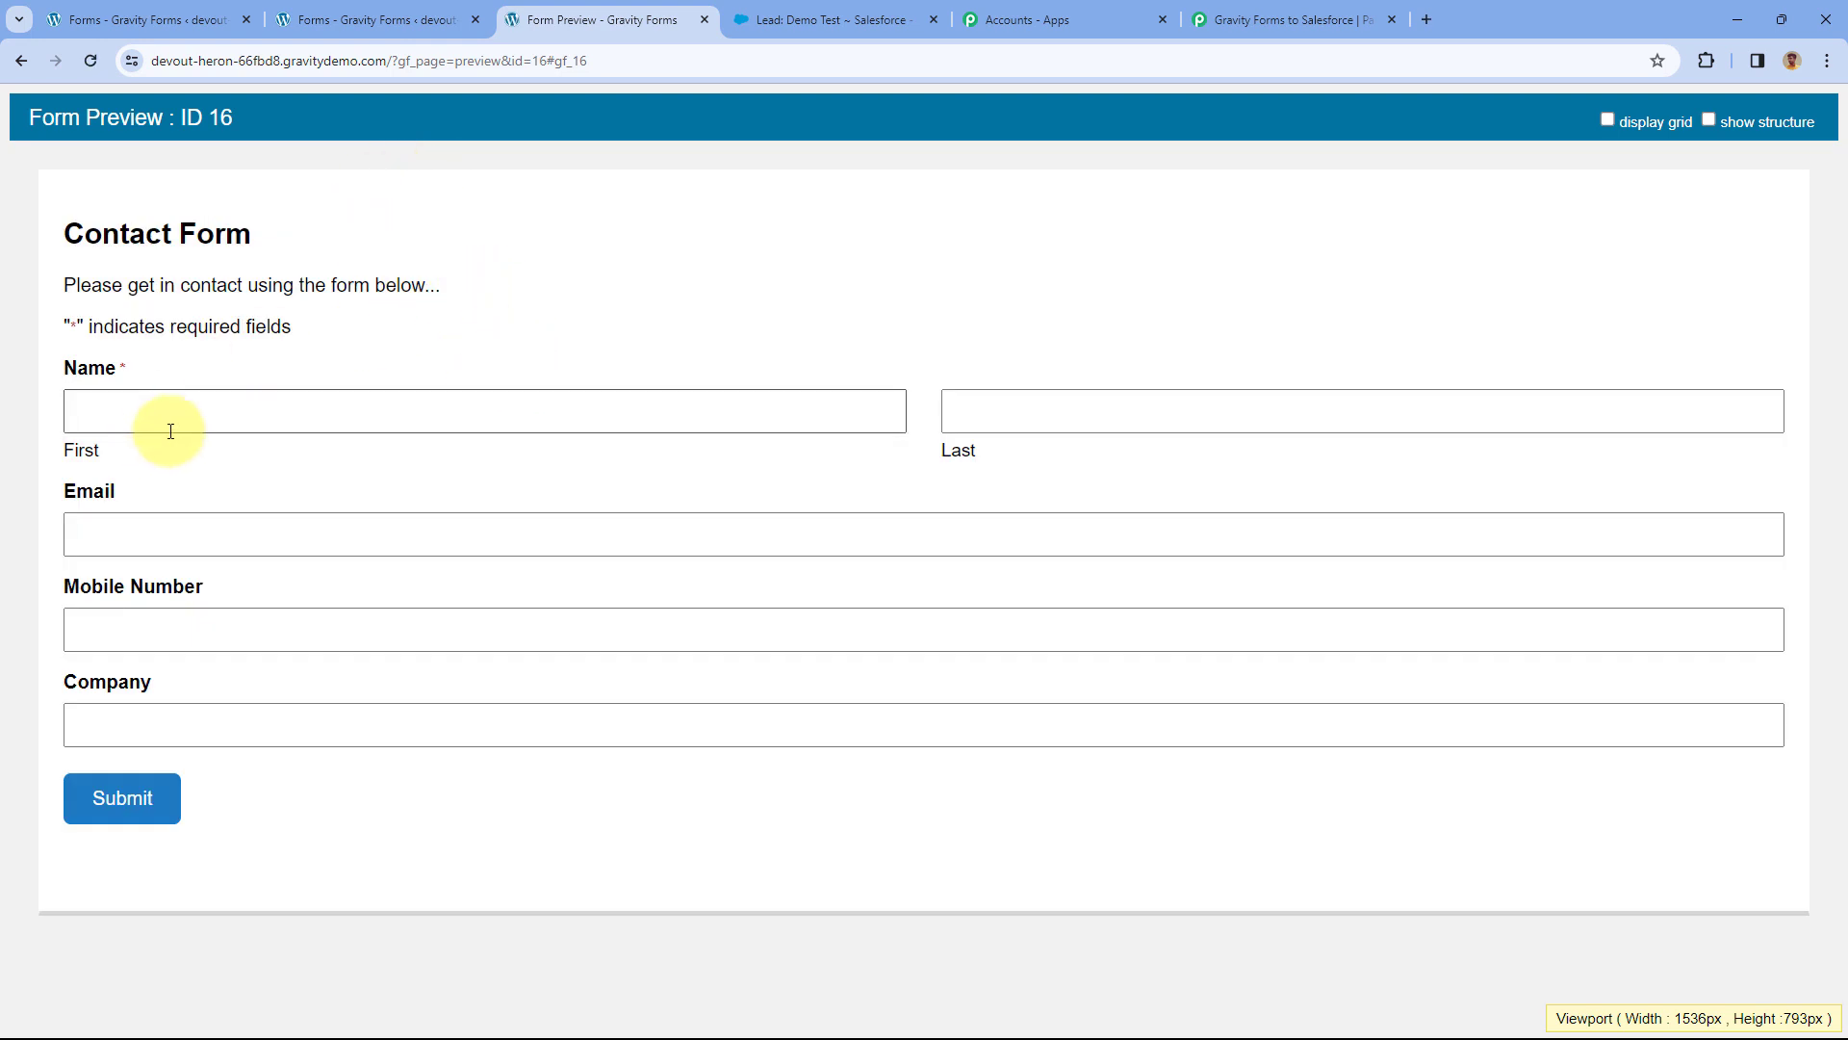
{"action": "left_click", "coordinate": [112, 416]}
{"action": "type", "text": "Dummy"}
{"action": "key", "text": "Tab"}
{"action": "type", "text": "Per"}
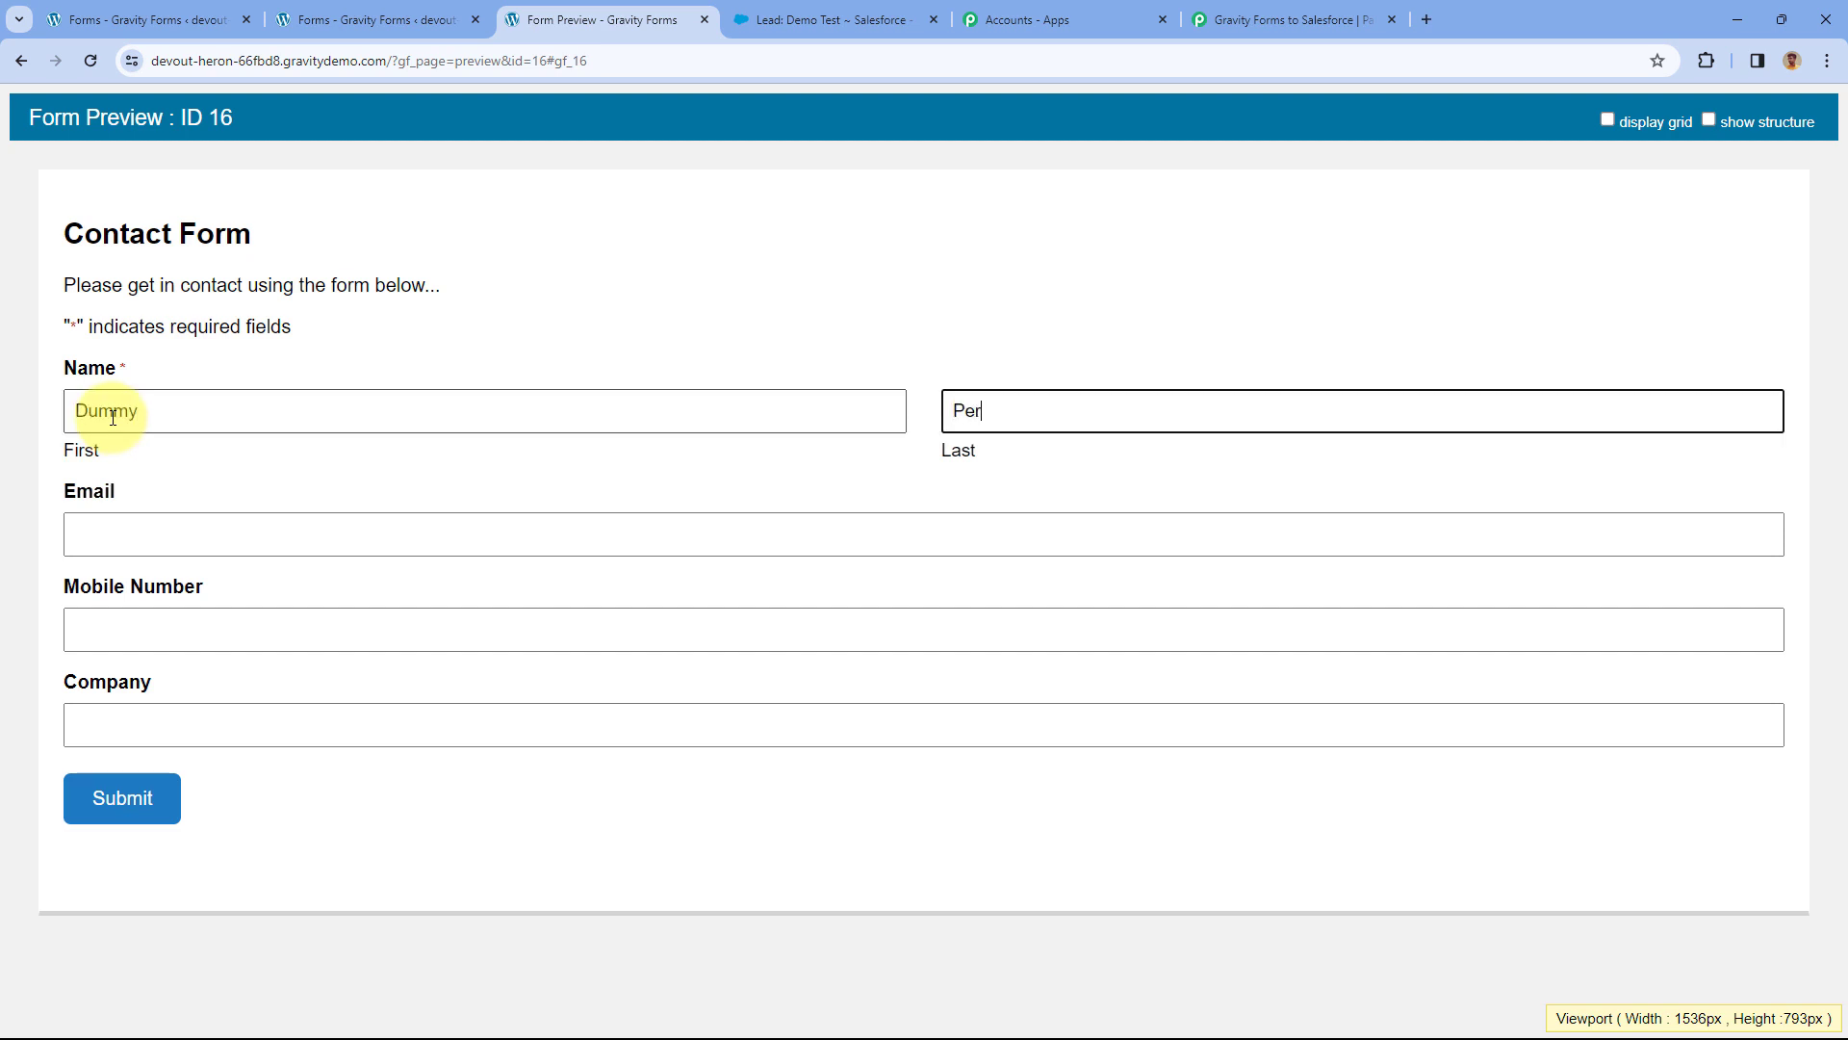
Enter the test email, mobile number and company 'Pabbly', then submit the entry.
{"action": "key", "text": "Tab"}
{"action": "key", "text": "Tab"}
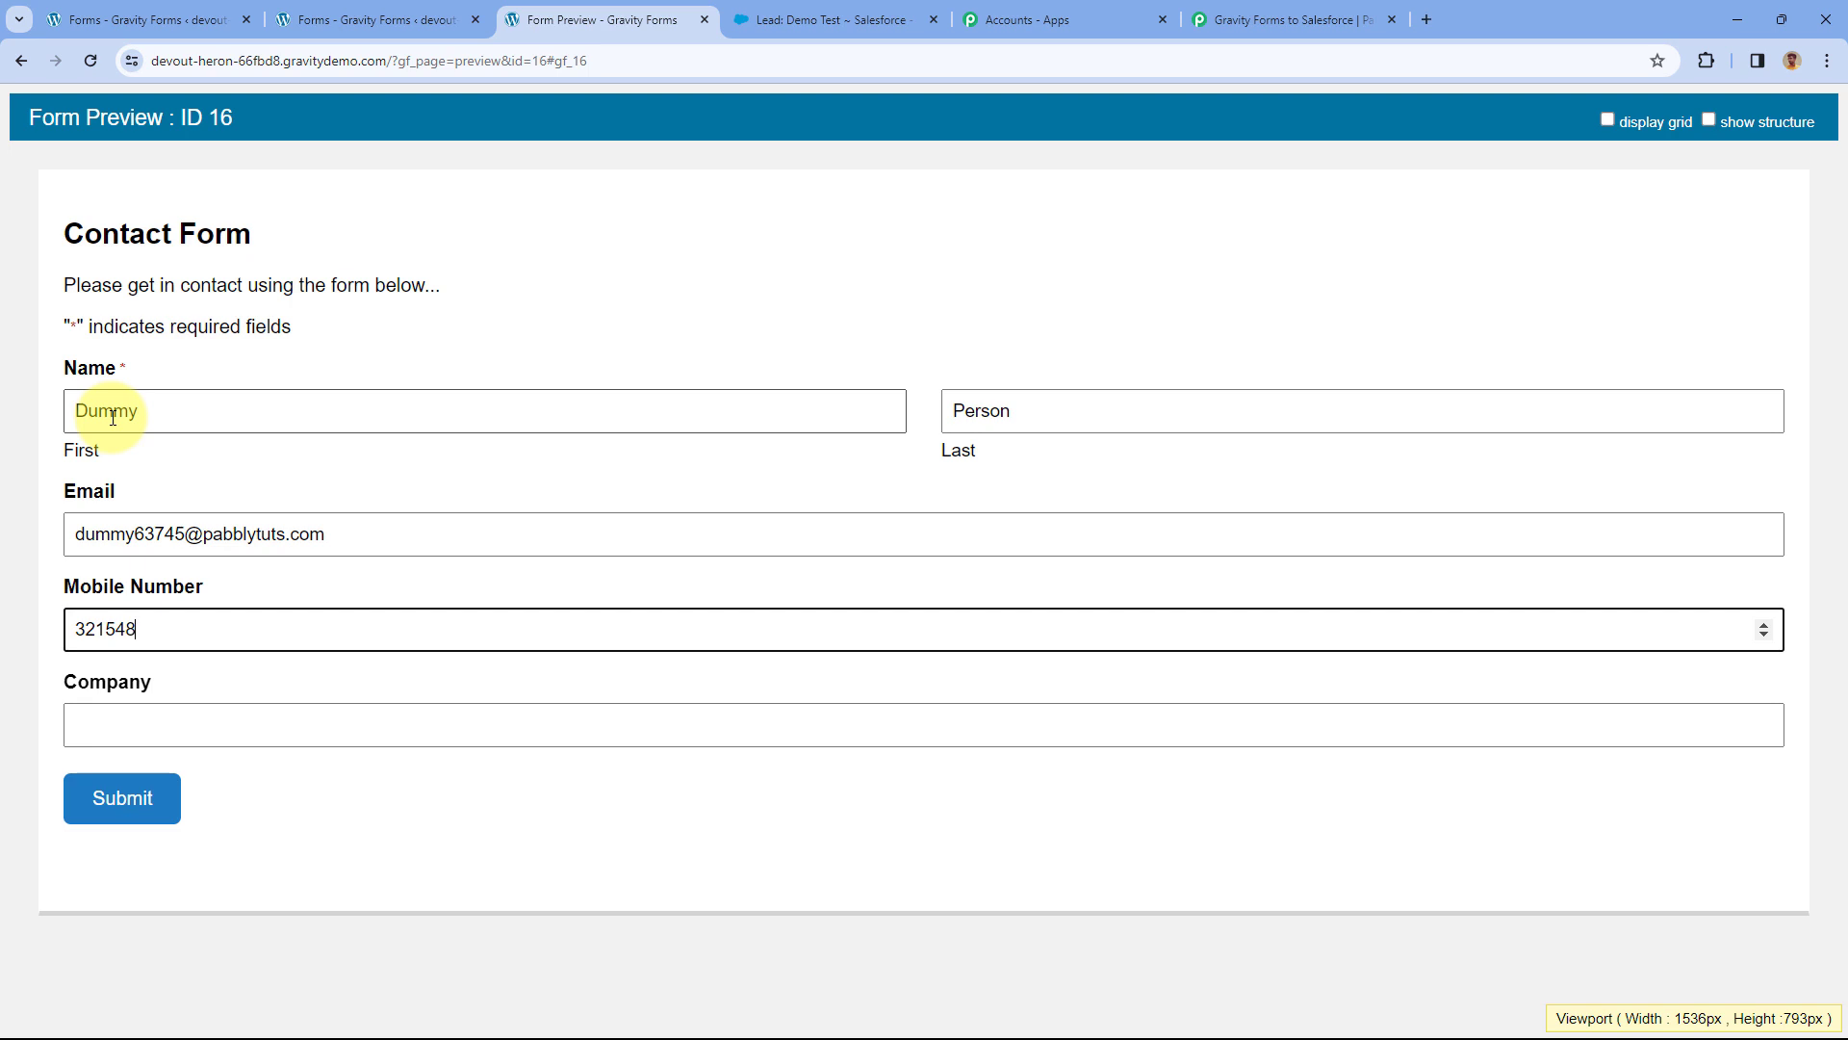
{"action": "key", "text": "Tab"}
{"action": "type", "text": "Pabbly"}
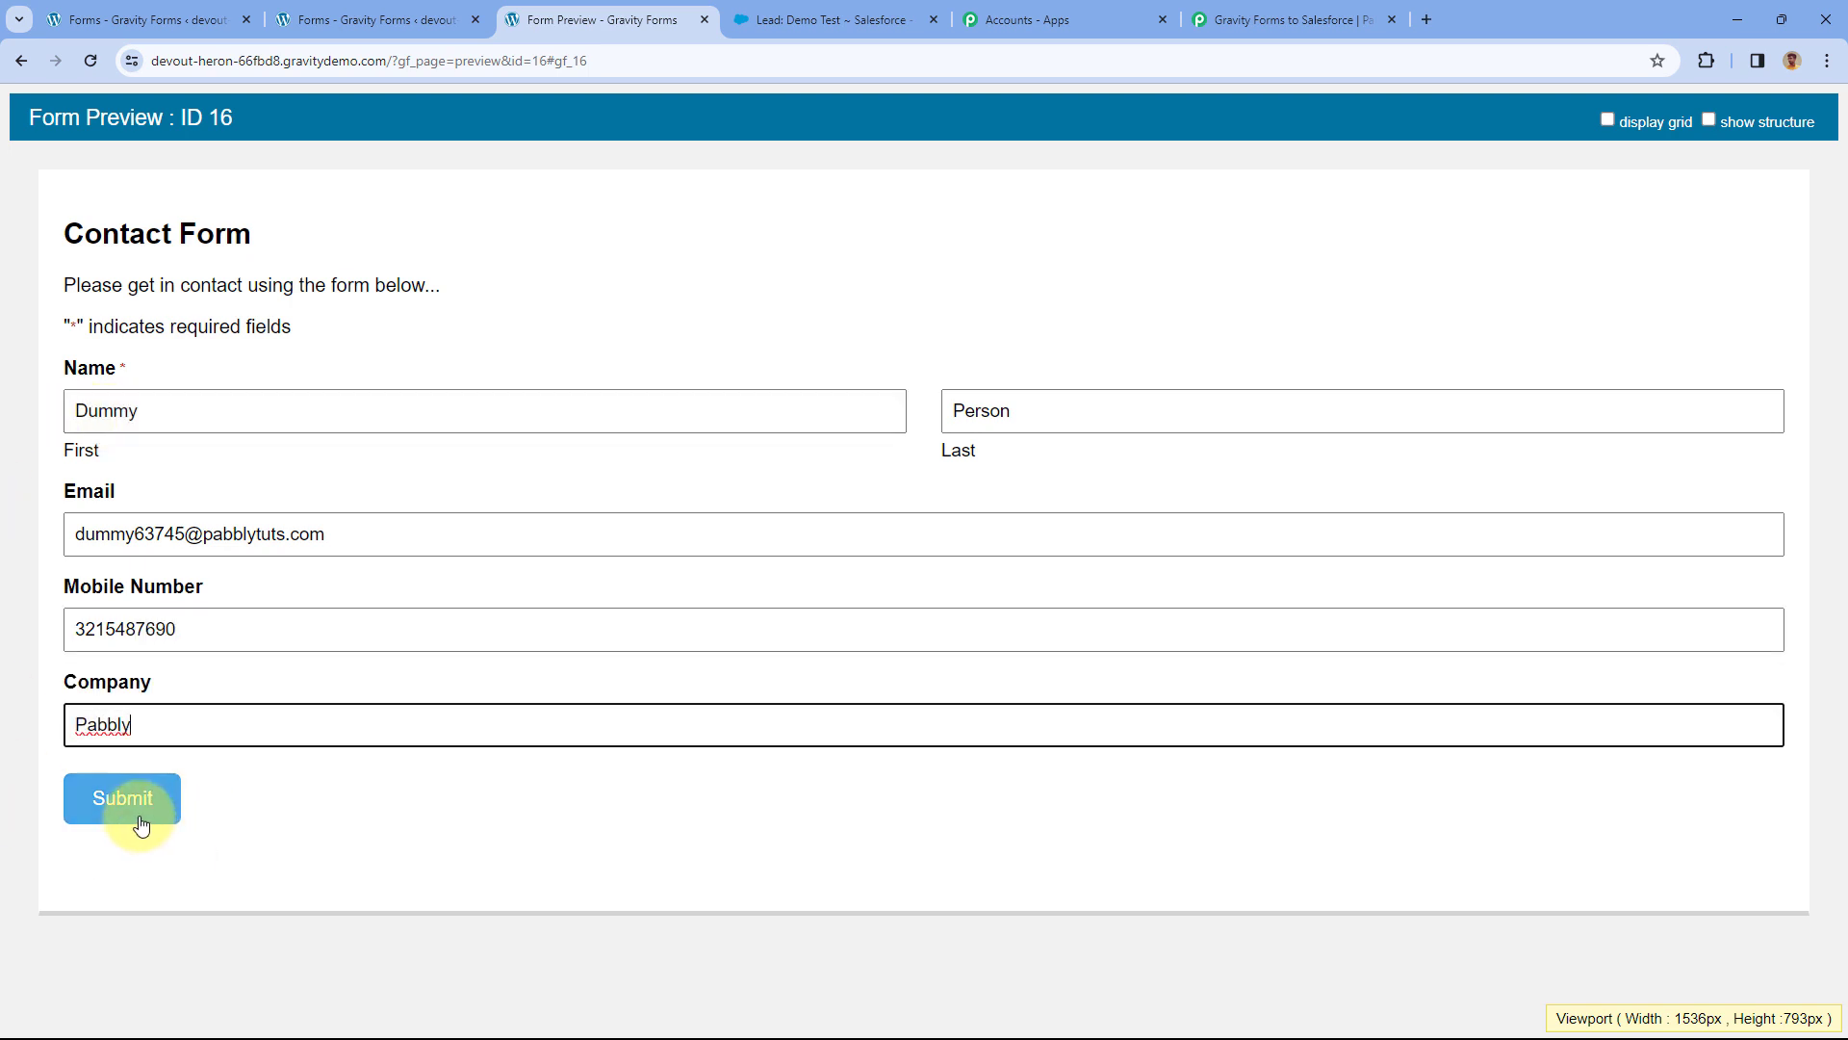
{"action": "left_click", "coordinate": [135, 818]}
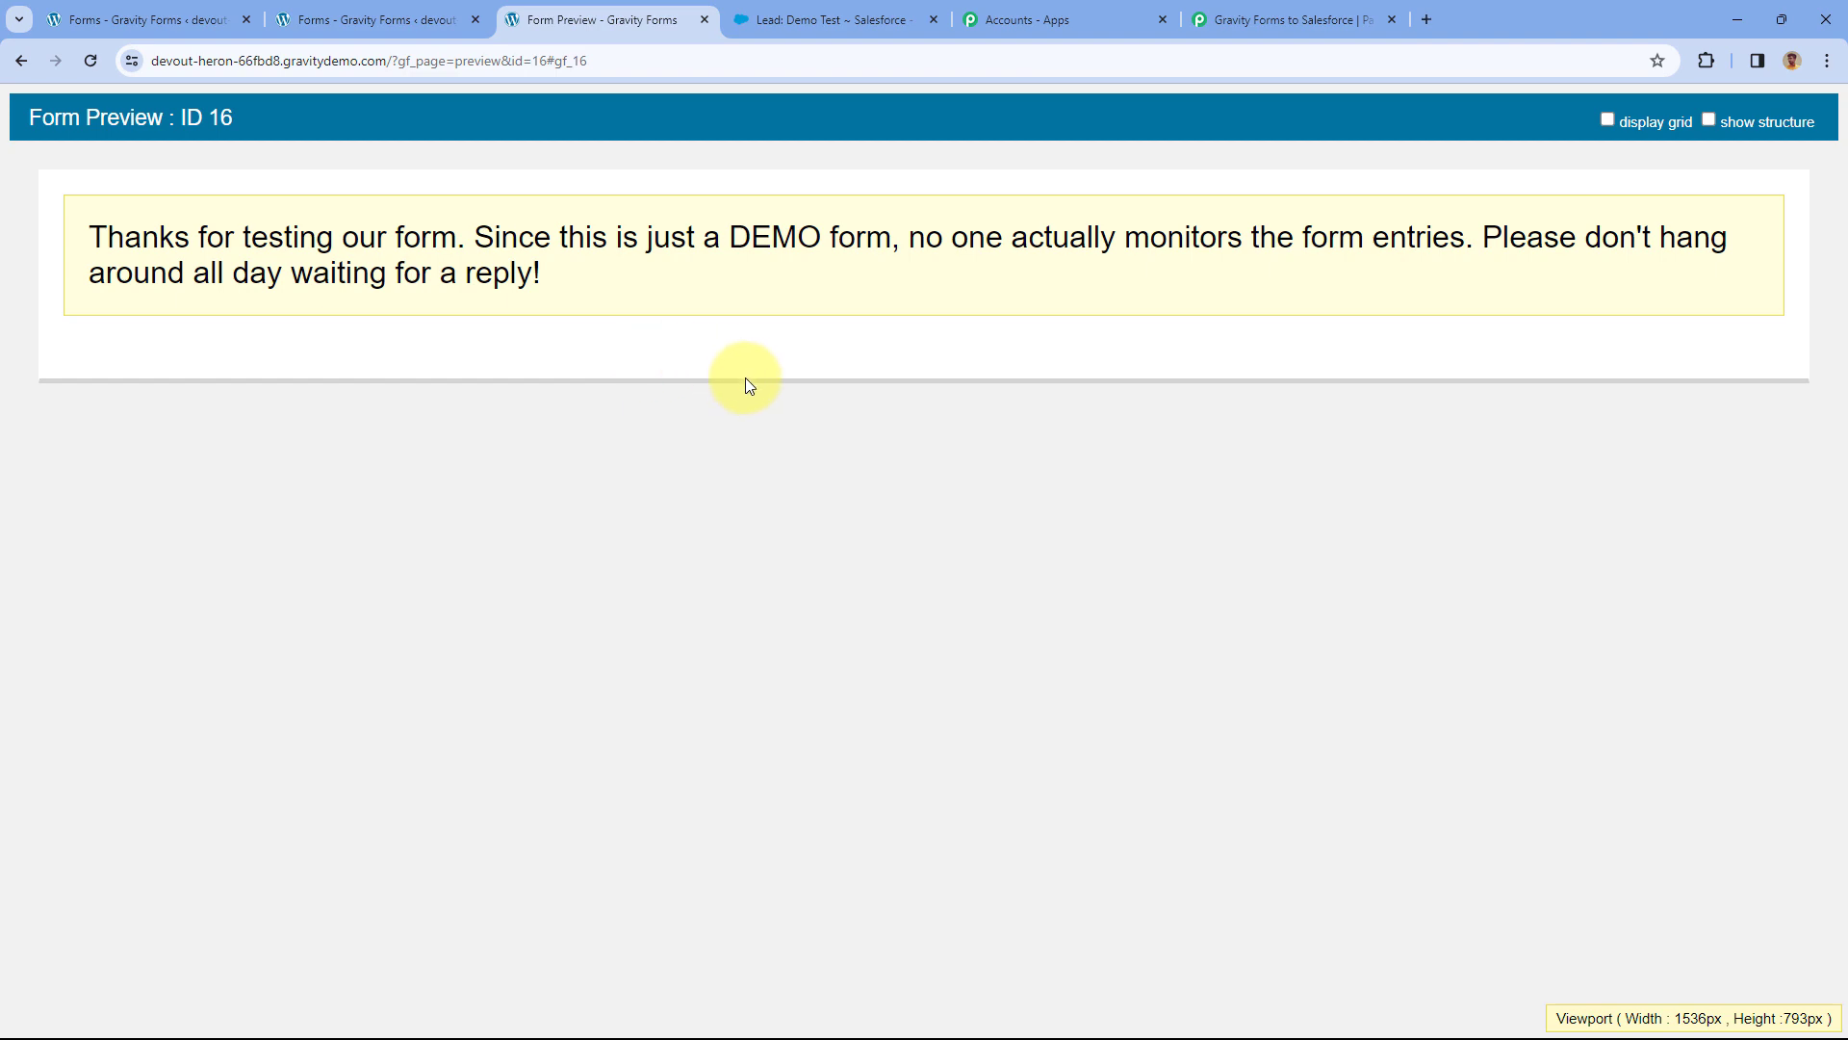
Open the new 'Person, Dummy' lead from the Salesforce Leads list.
{"action": "left_click", "coordinate": [869, 11]}
{"action": "scroll", "coordinate": [557, 280], "scroll_direction": "up", "scroll_amount": 3}
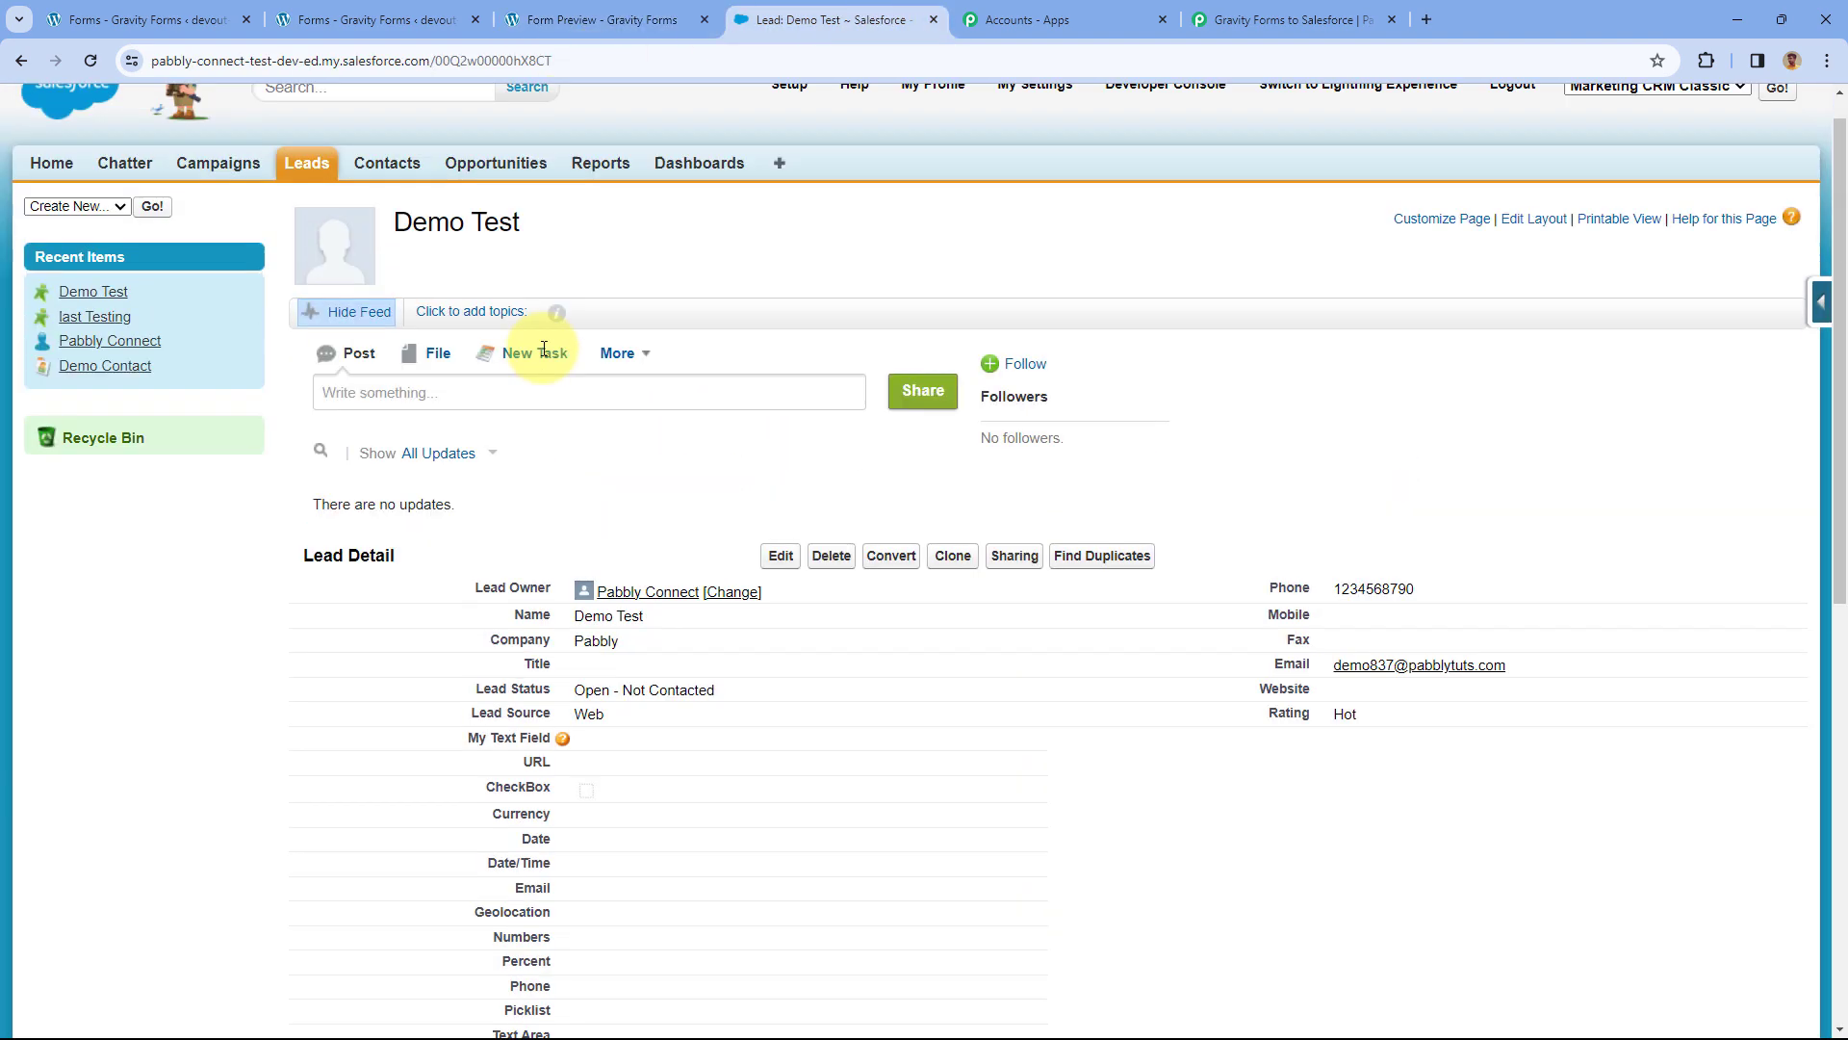
{"action": "left_click", "coordinate": [303, 207]}
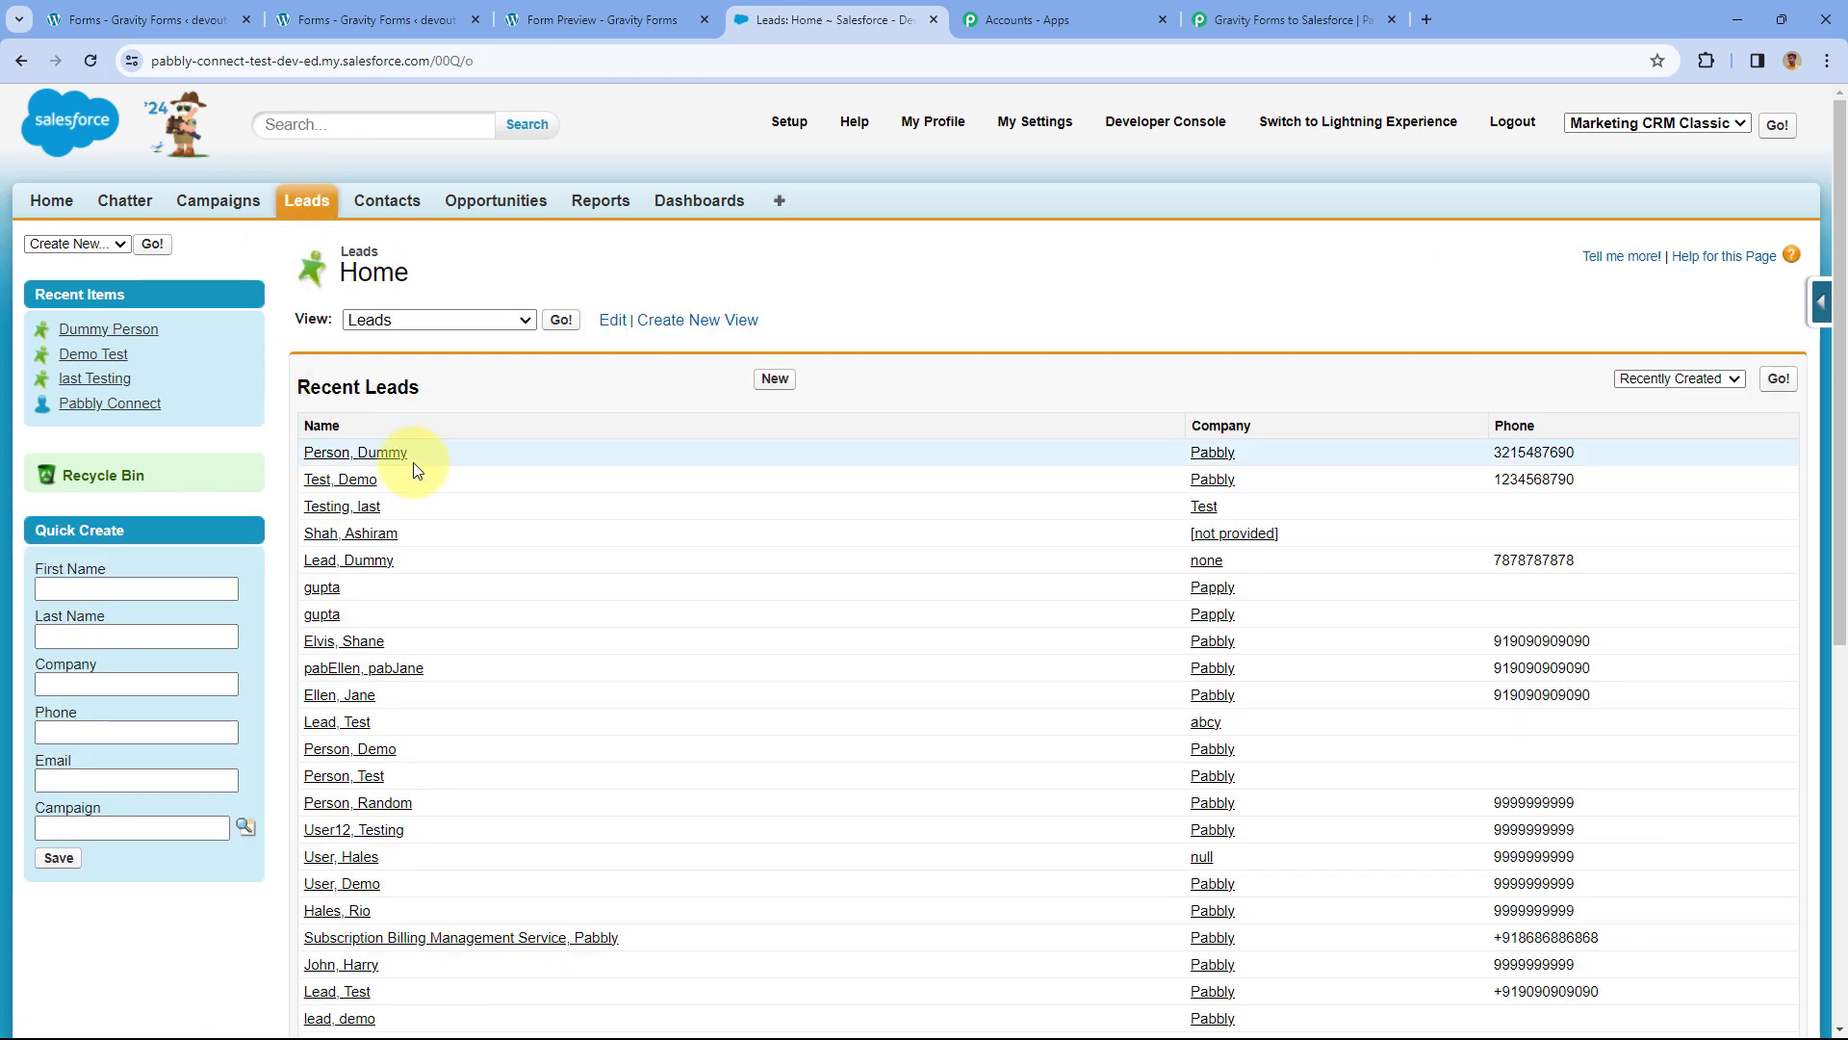
{"action": "left_click", "coordinate": [398, 460]}
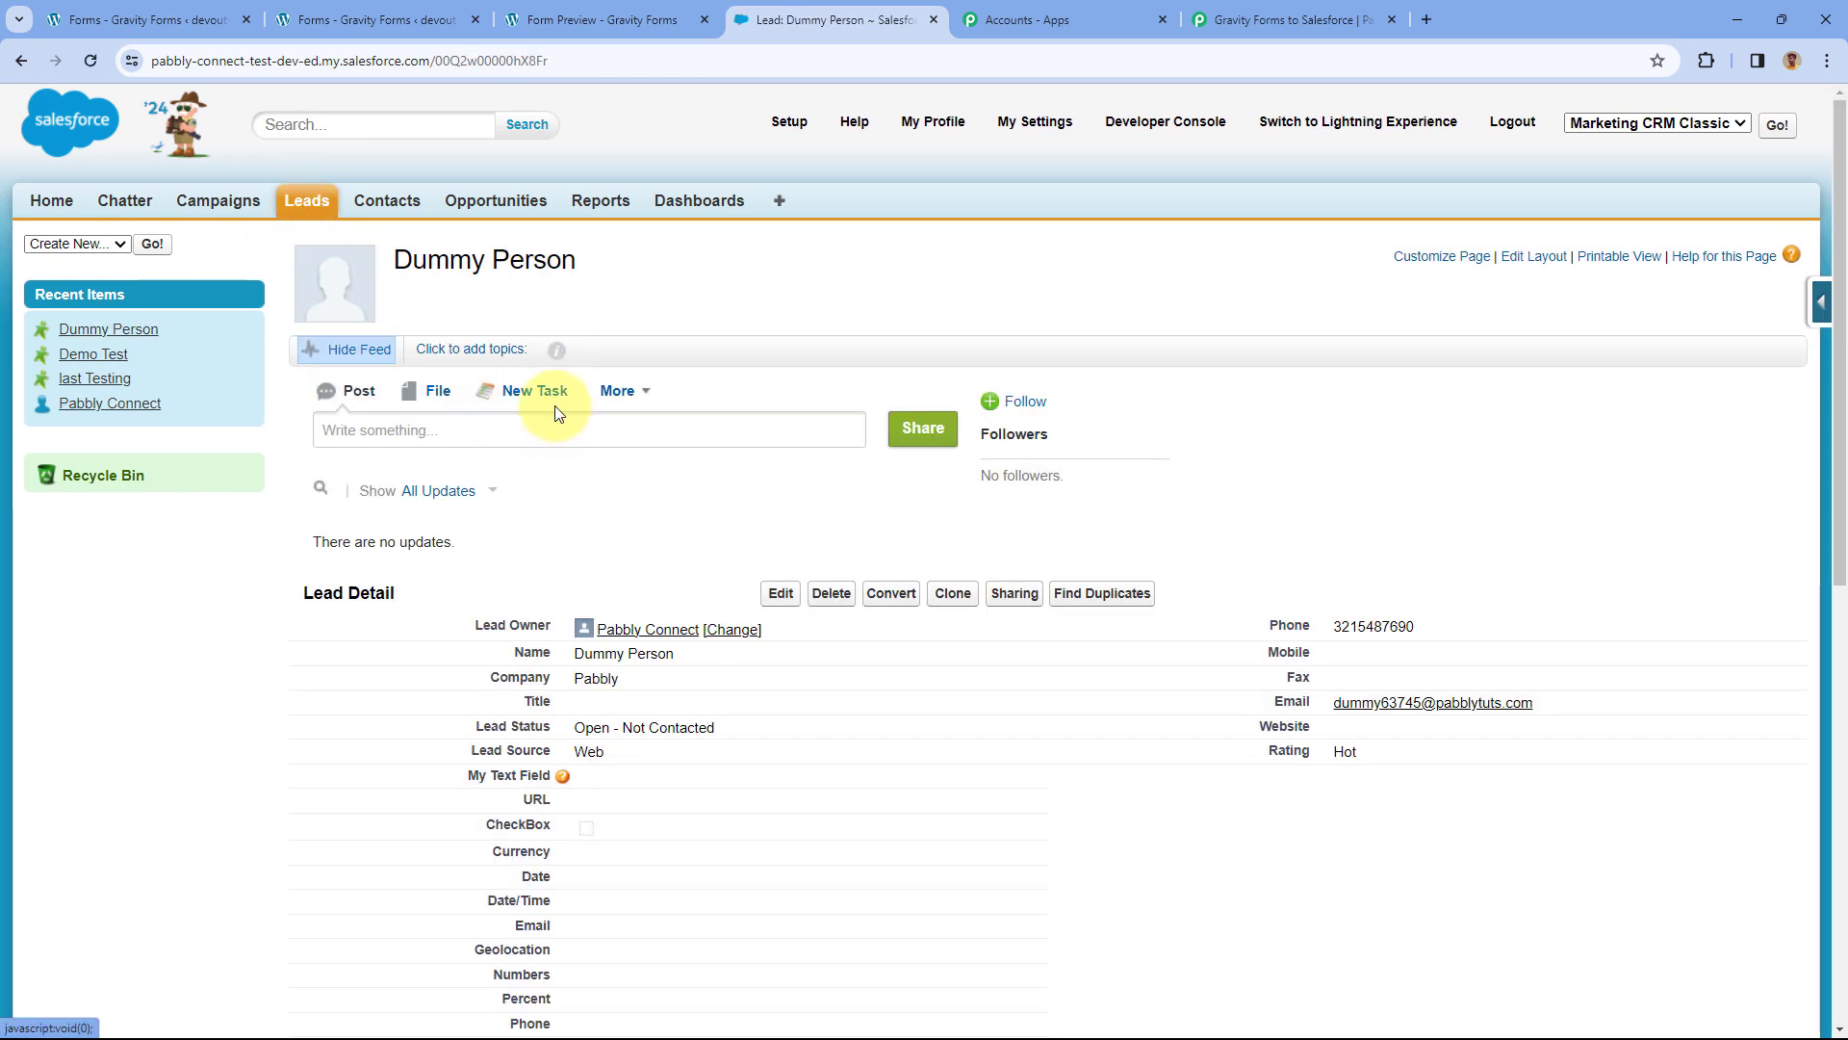
Verify the lead's name, company Pabbly, email and phone, then return to Pabbly Connect.
{"action": "scroll", "coordinate": [637, 500], "scroll_direction": "down", "scroll_amount": 2}
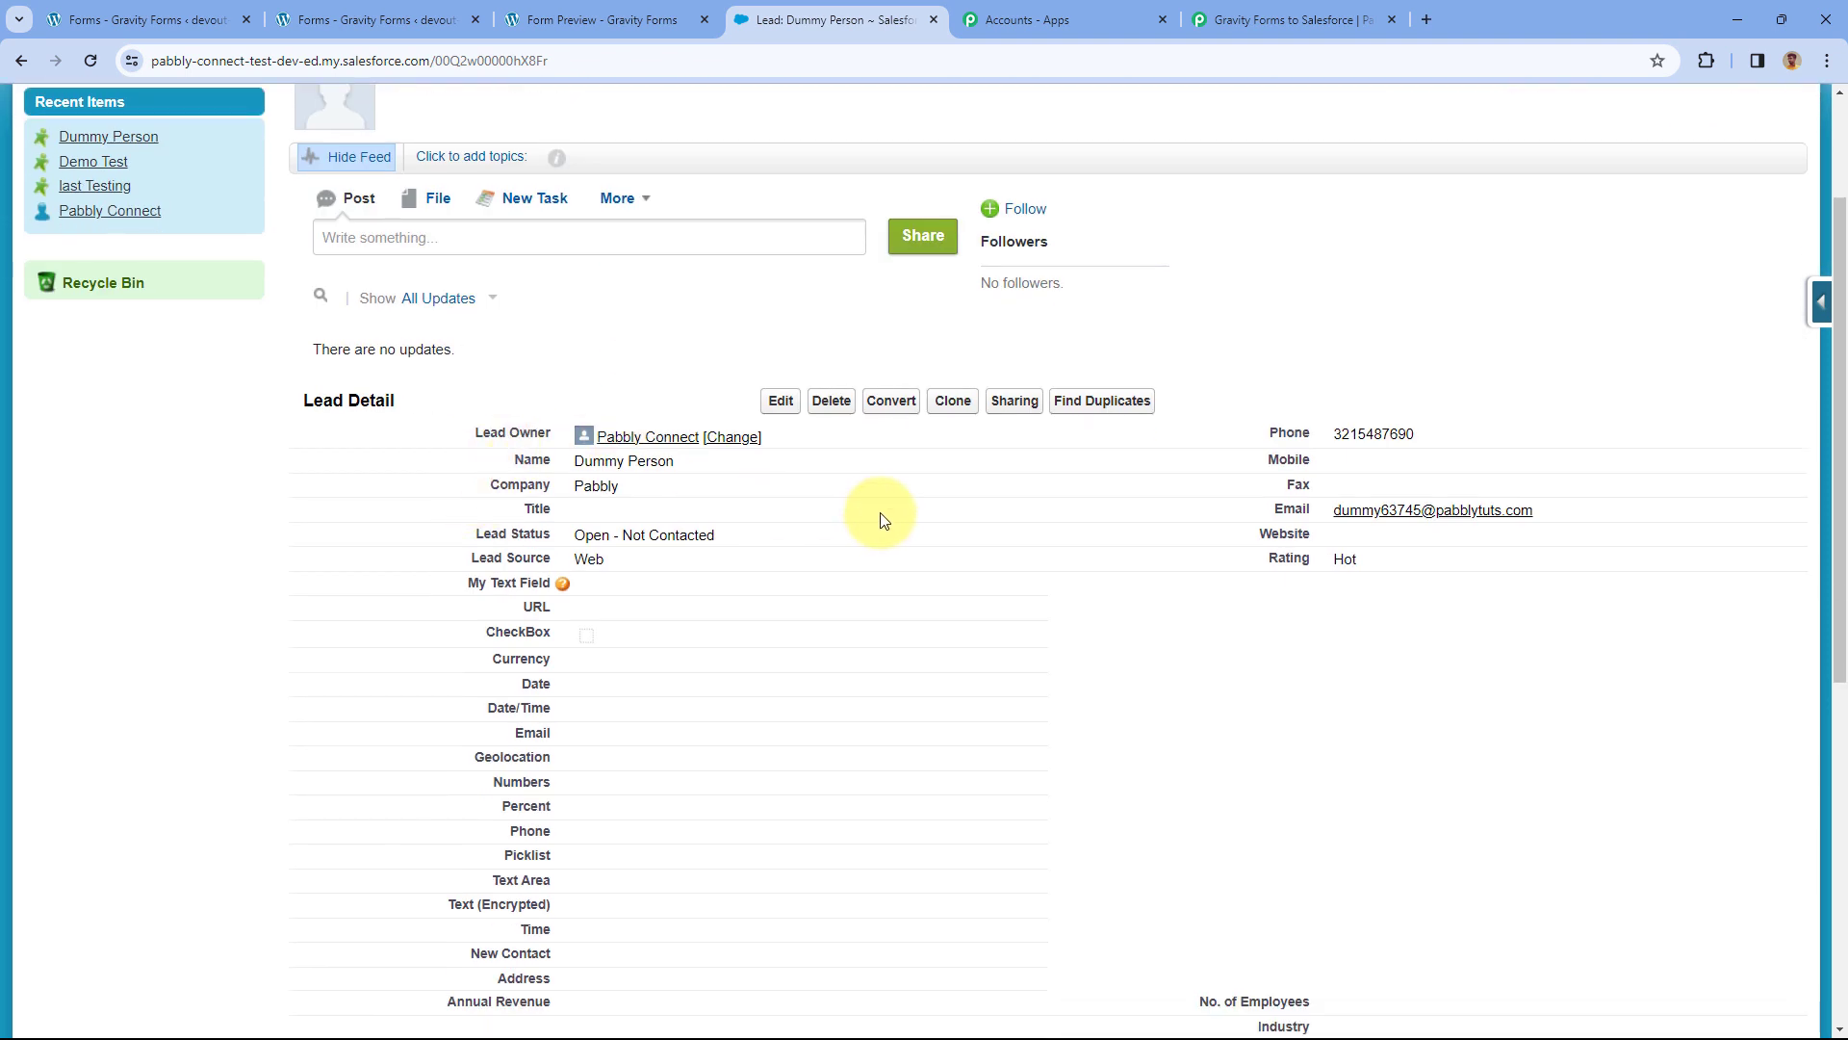
{"action": "left_click_drag", "start_coordinate": [680, 466], "coordinate": [568, 466]}
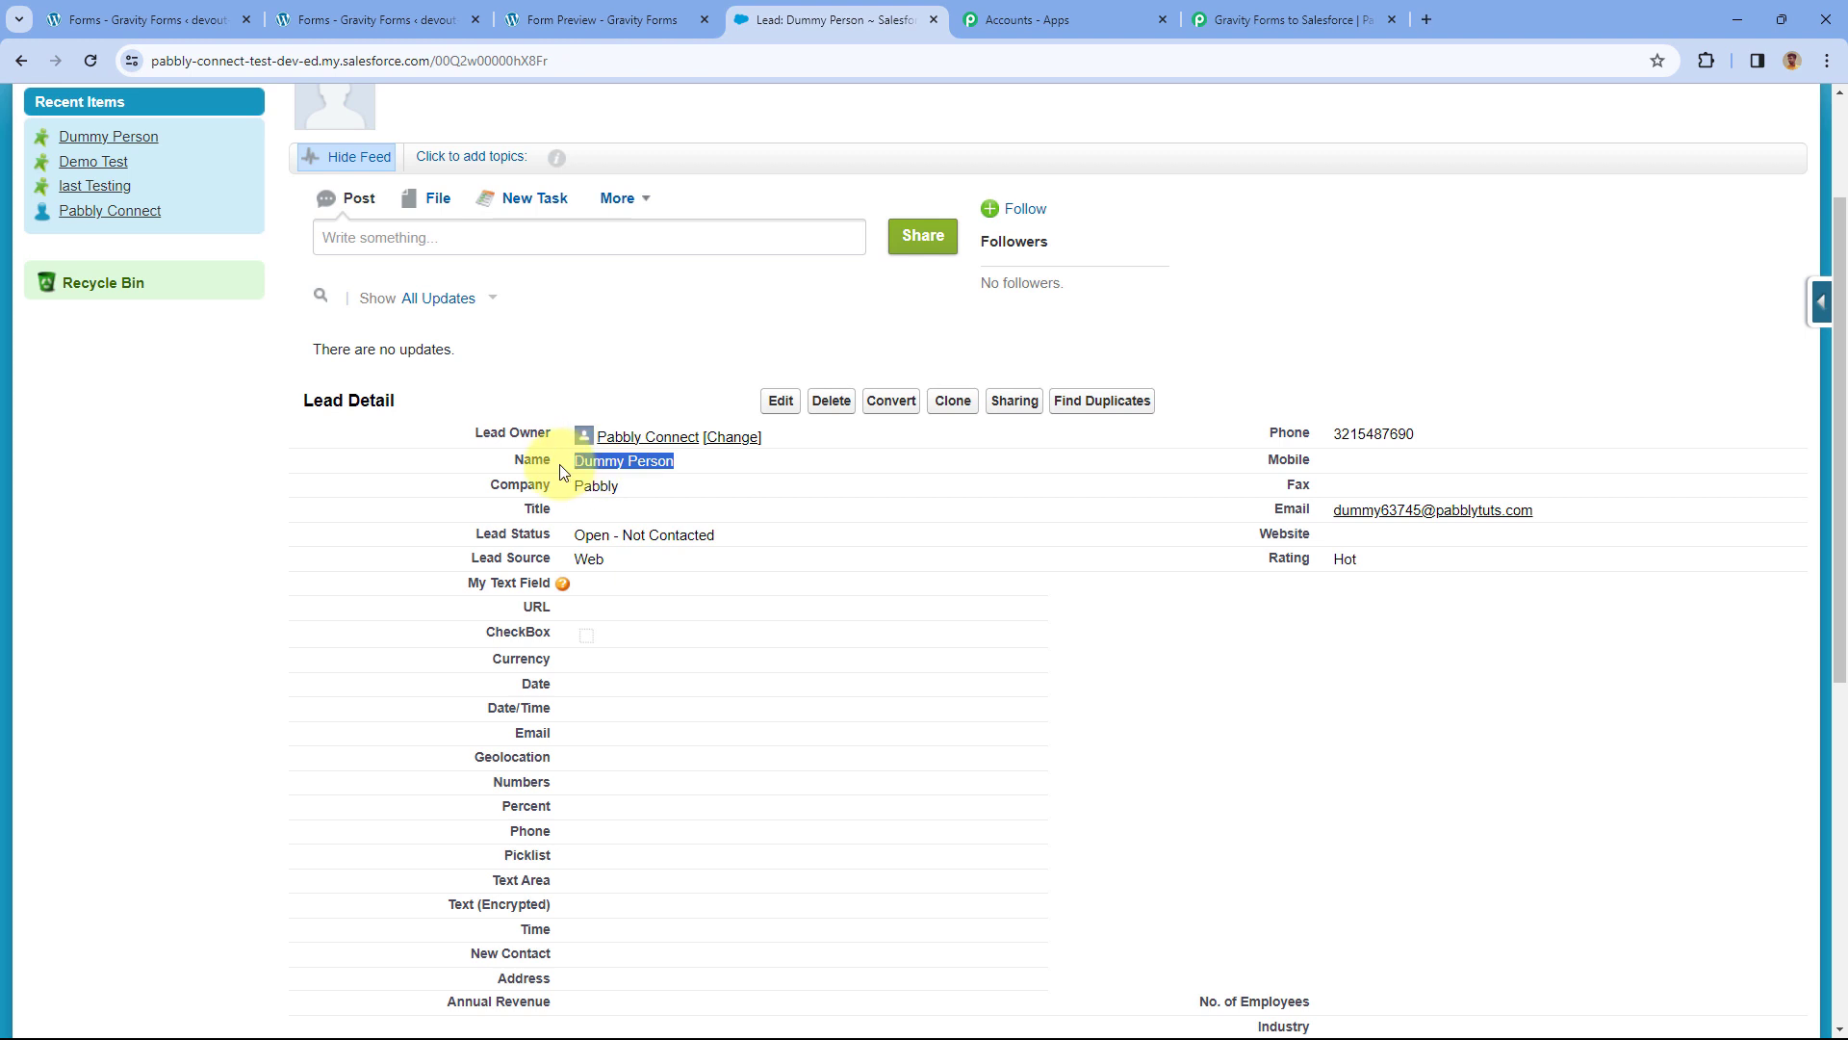
{"action": "left_click", "coordinate": [586, 489]}
{"action": "double_click", "coordinate": [586, 489]}
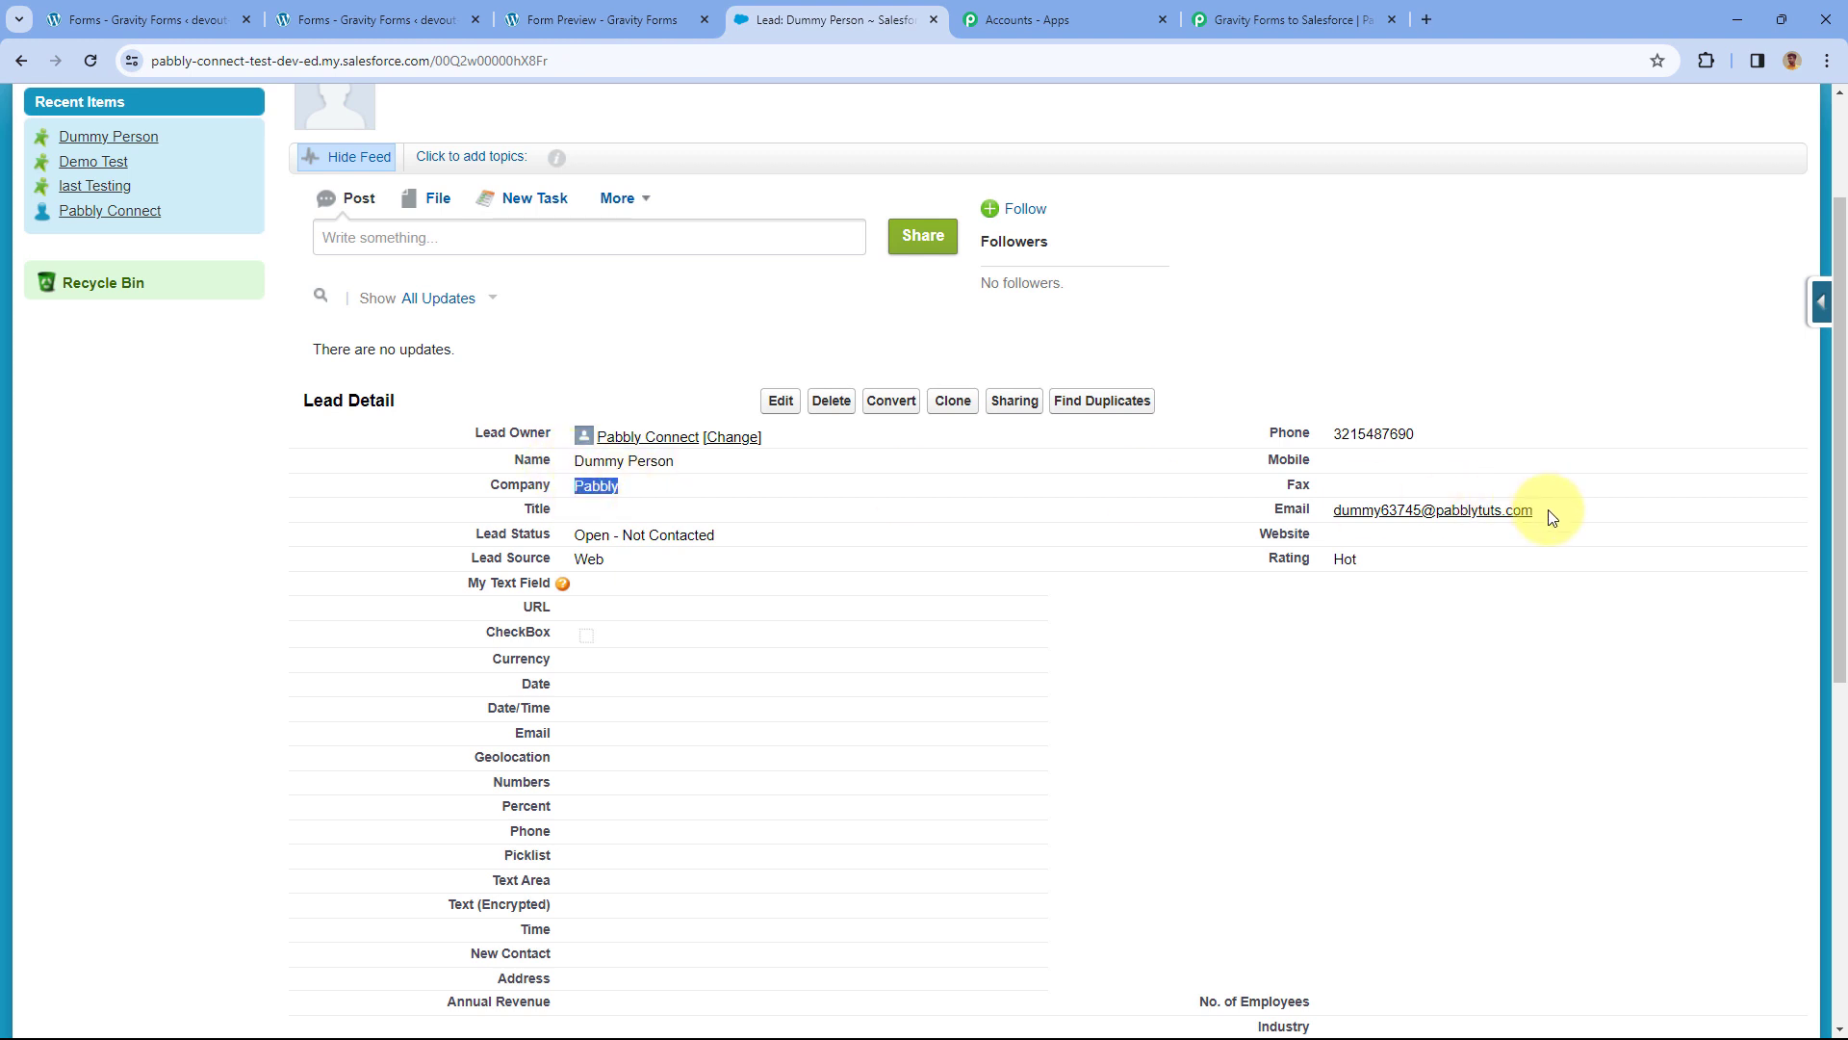
{"action": "left_click_drag", "start_coordinate": [1537, 510], "coordinate": [1331, 511]}
{"action": "left_click_drag", "start_coordinate": [1429, 441], "coordinate": [1335, 435]}
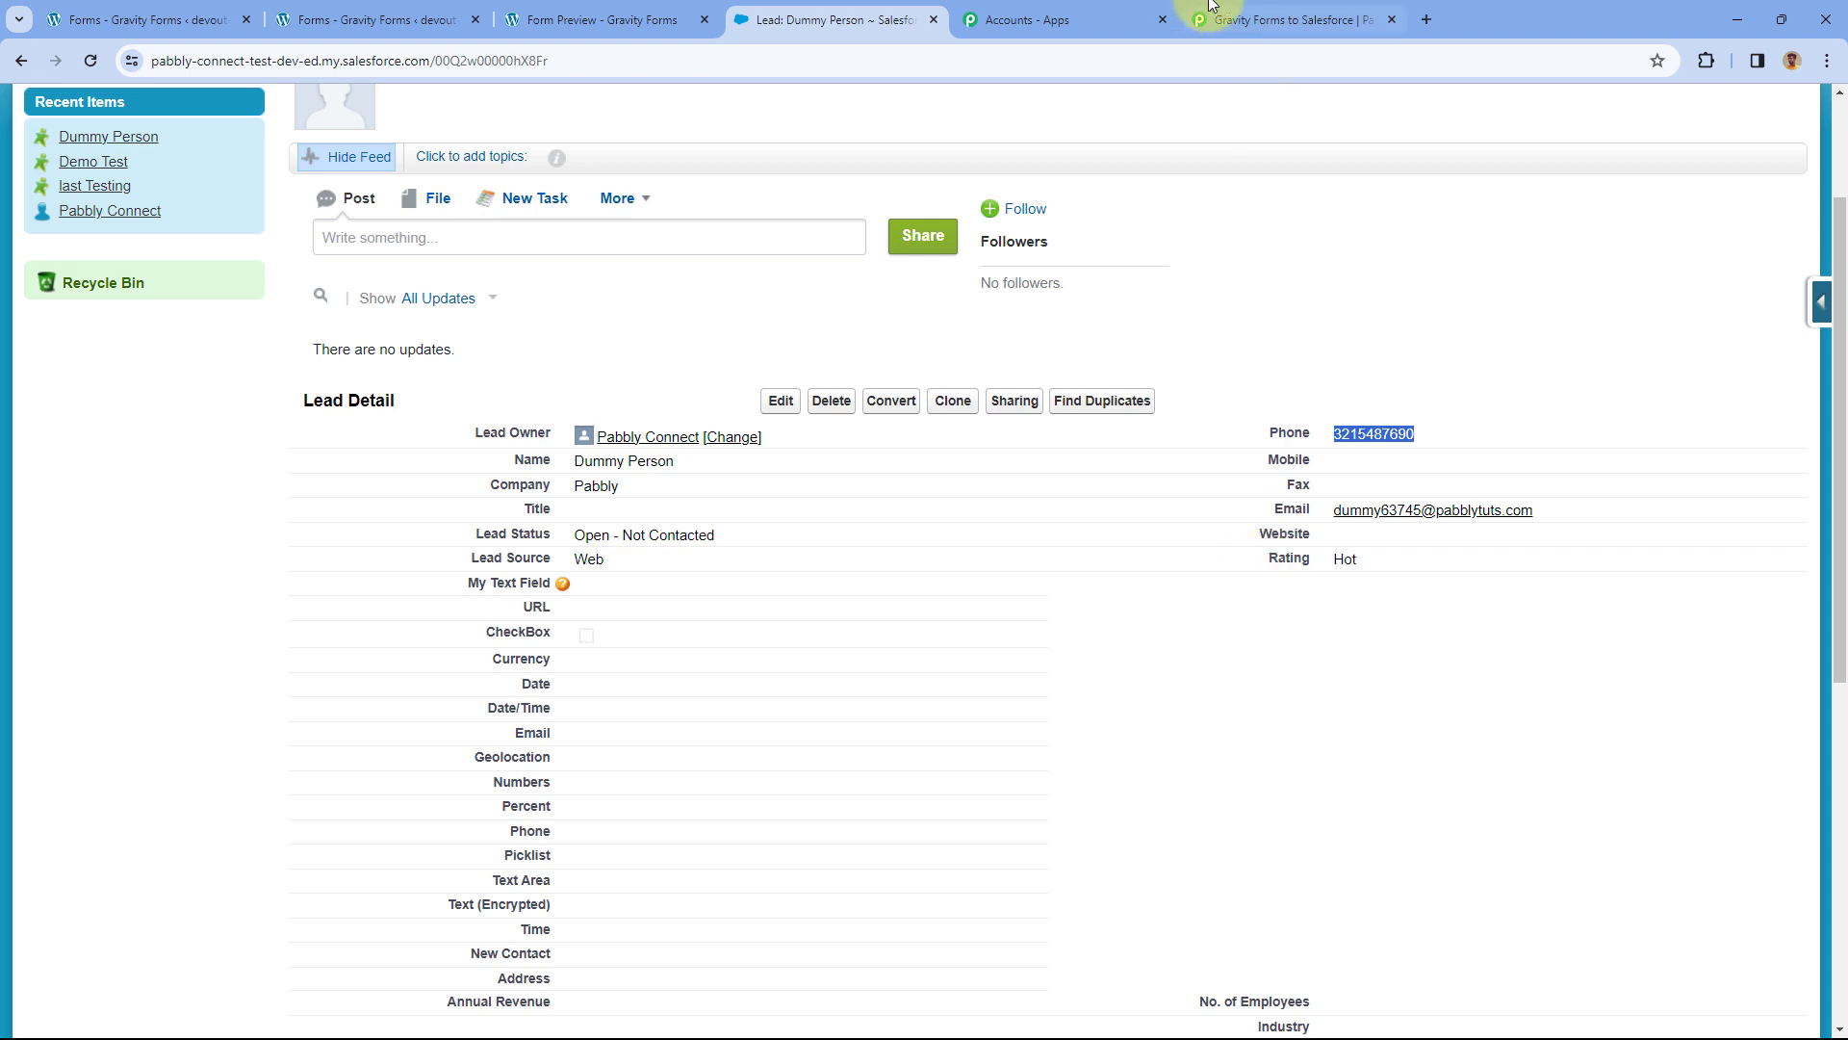
{"action": "left_click", "coordinate": [1295, 19]}
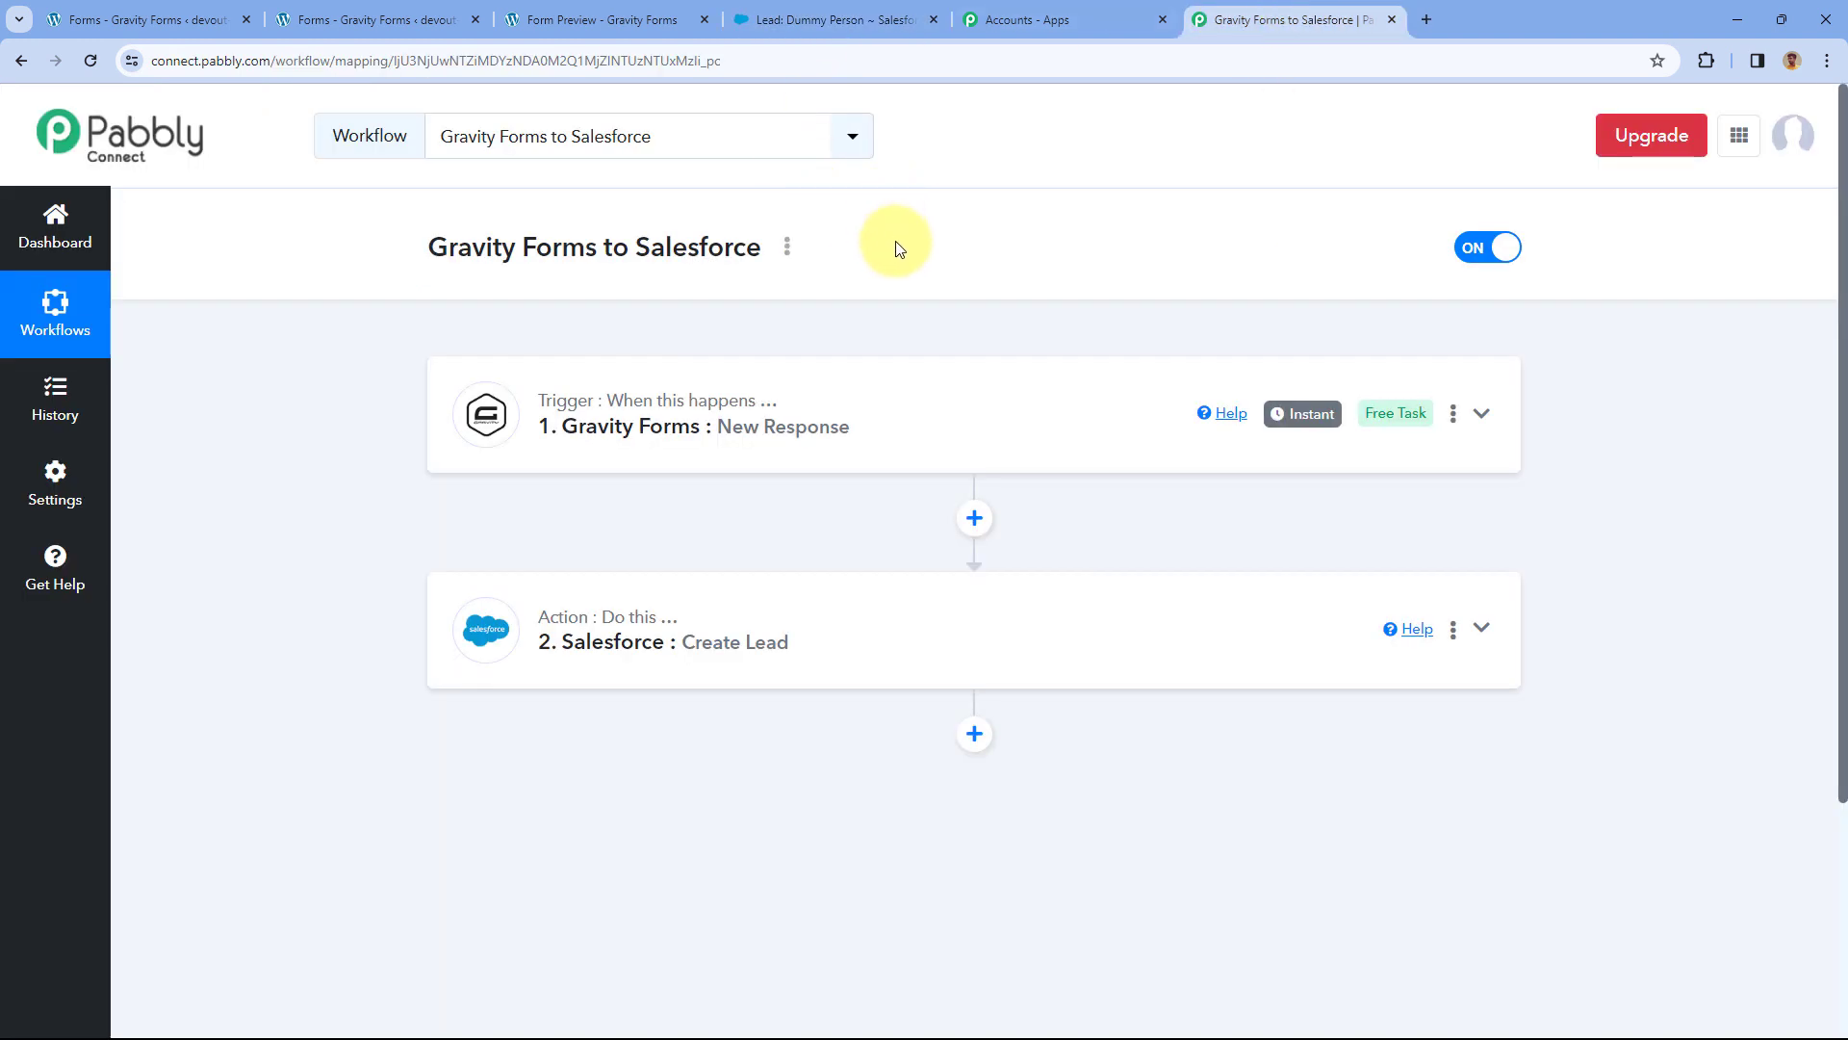